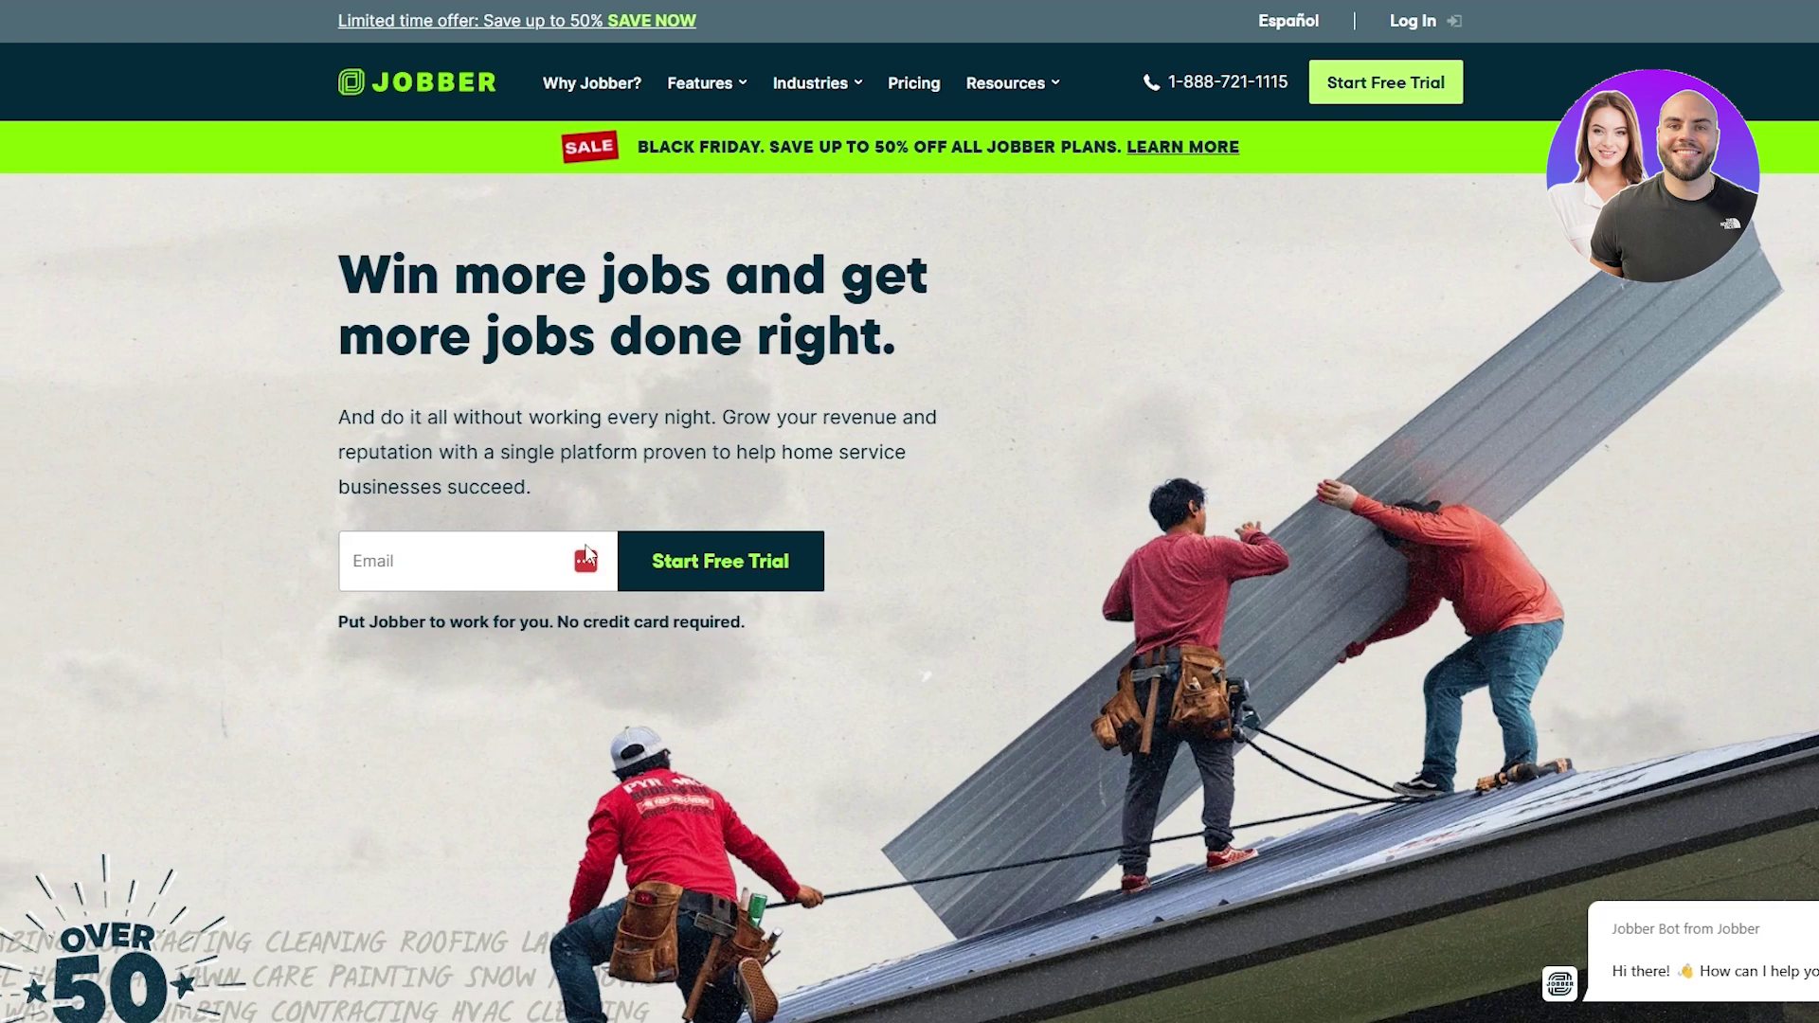
# Step: Start a Jobber free trial from the landing page
pyautogui.scroll(-12, 647, 234)
pyautogui.scroll(14, 646, 230)
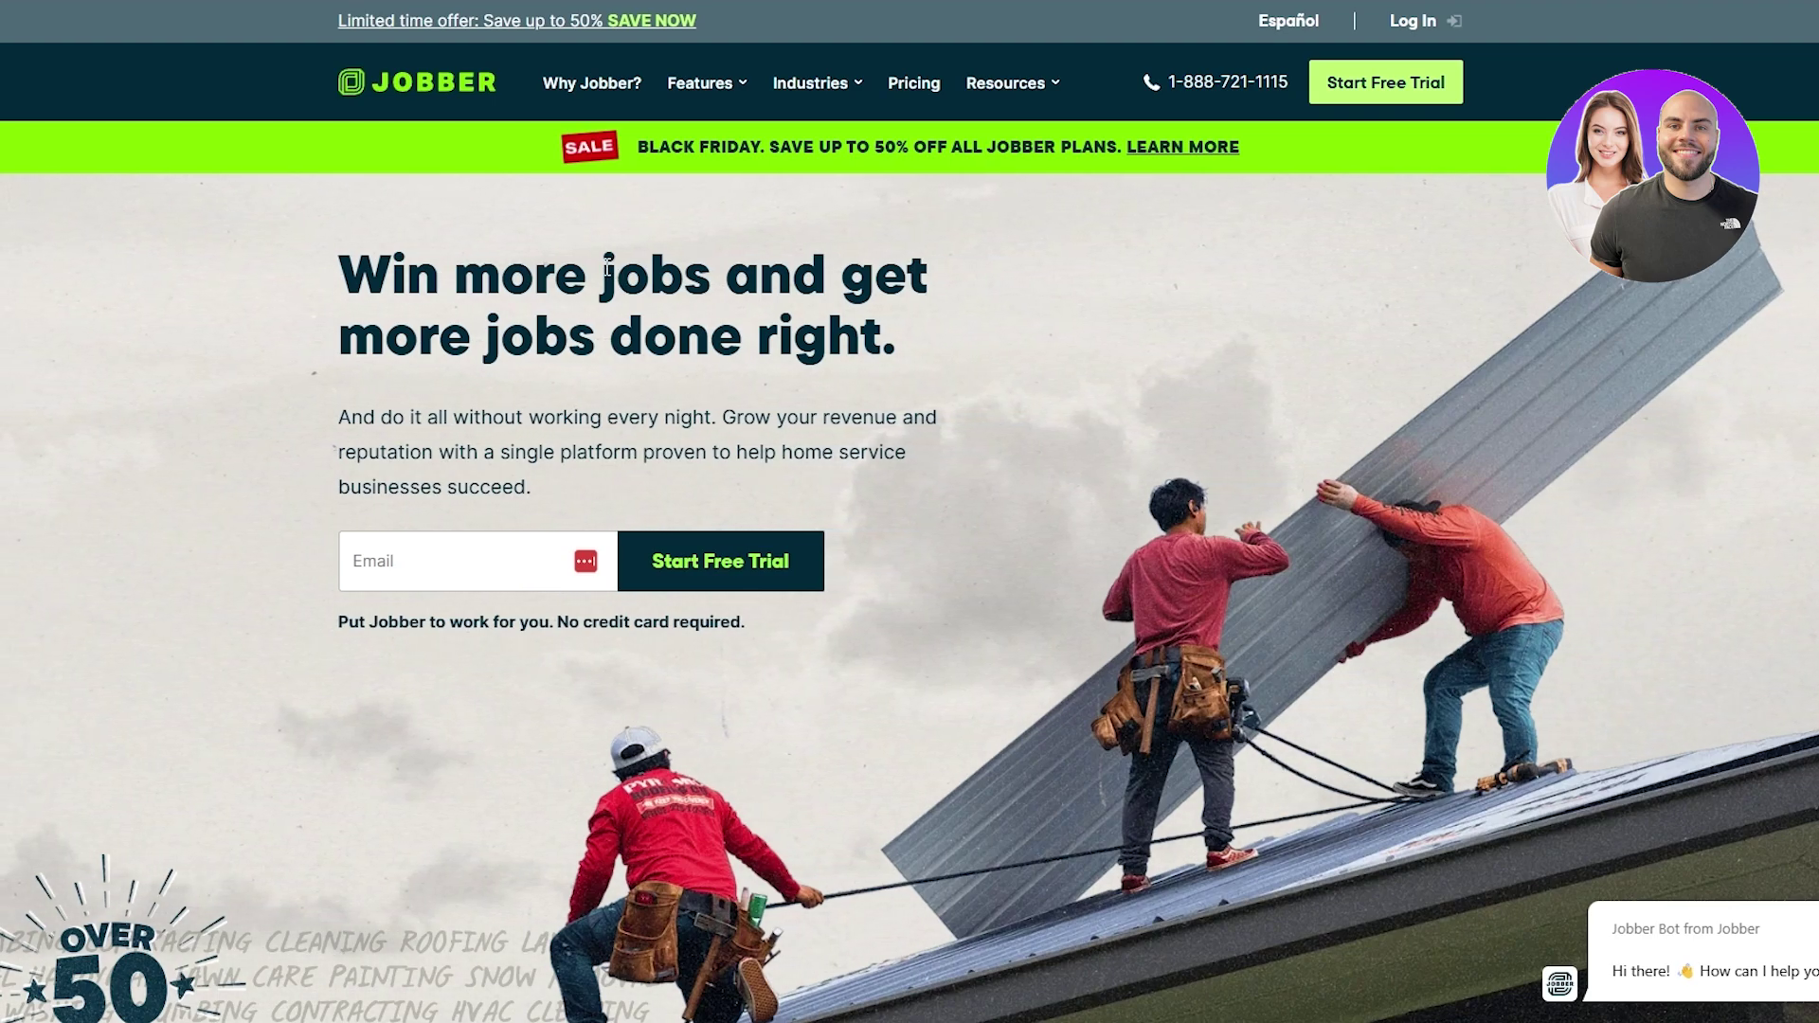
pyautogui.click(739, 561)
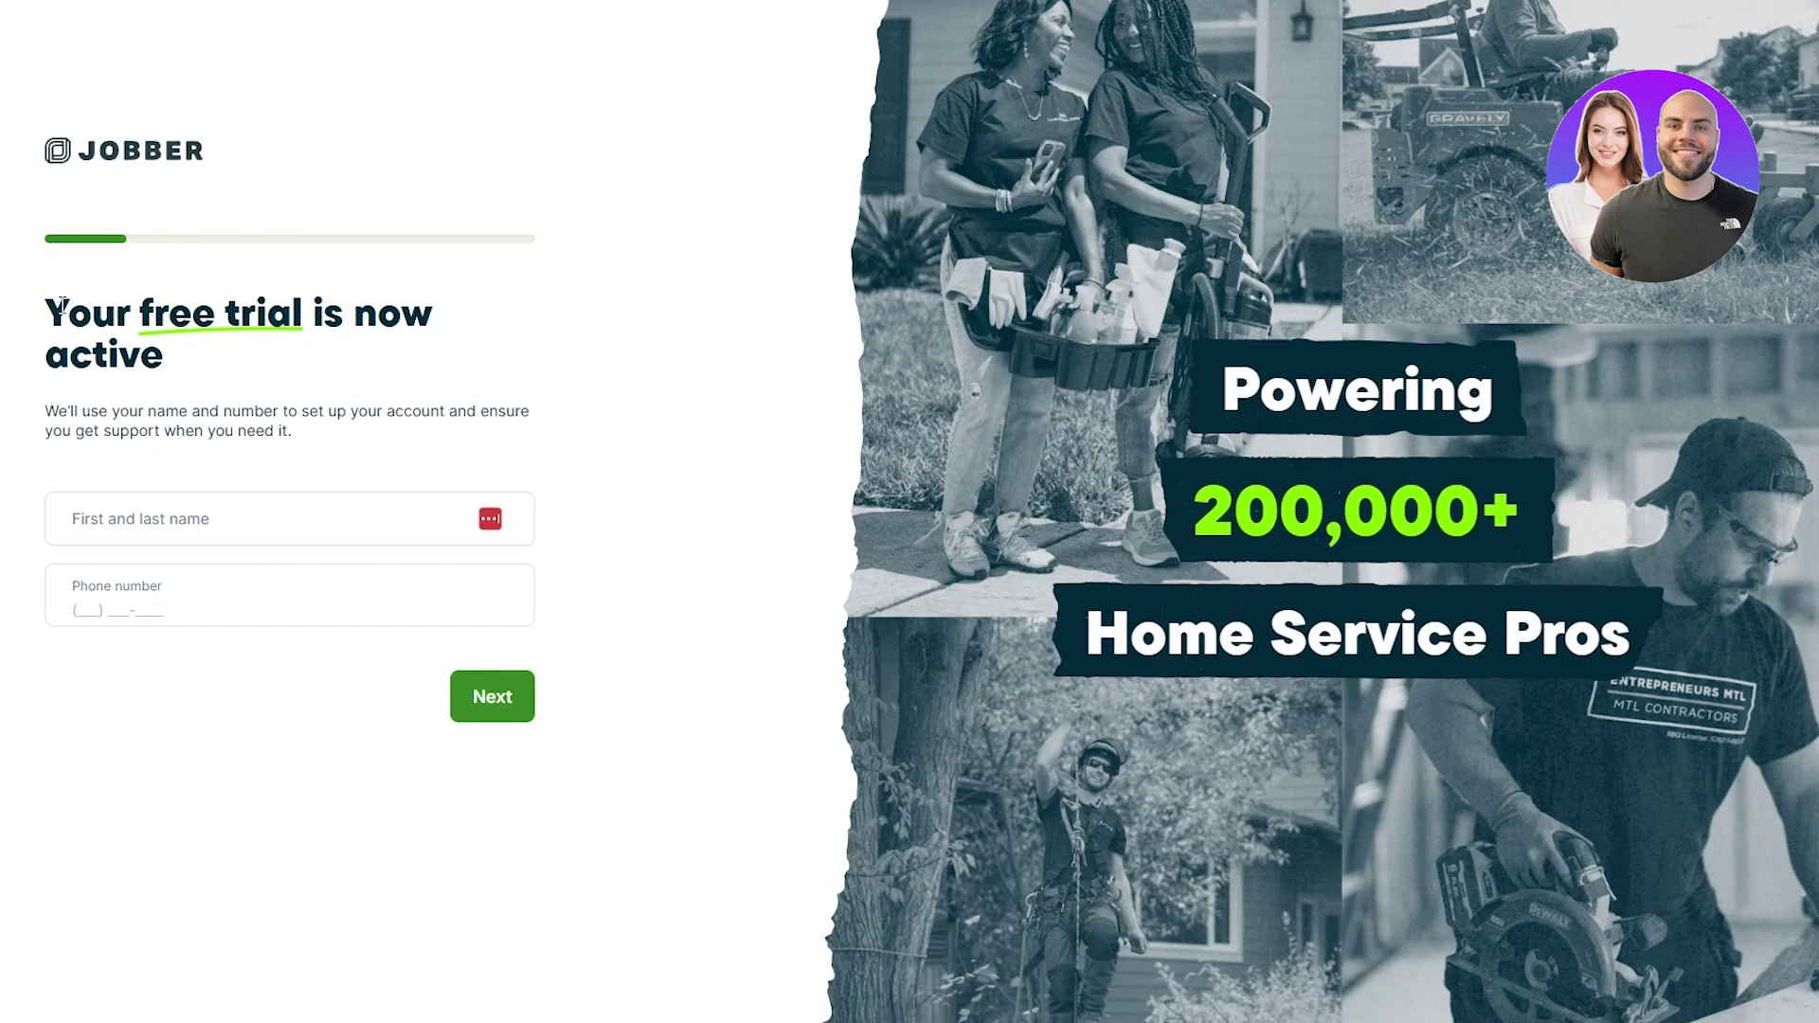
pyautogui.moveTo(68, 313); pyautogui.dragTo(545, 353)
pyautogui.click(545, 354)
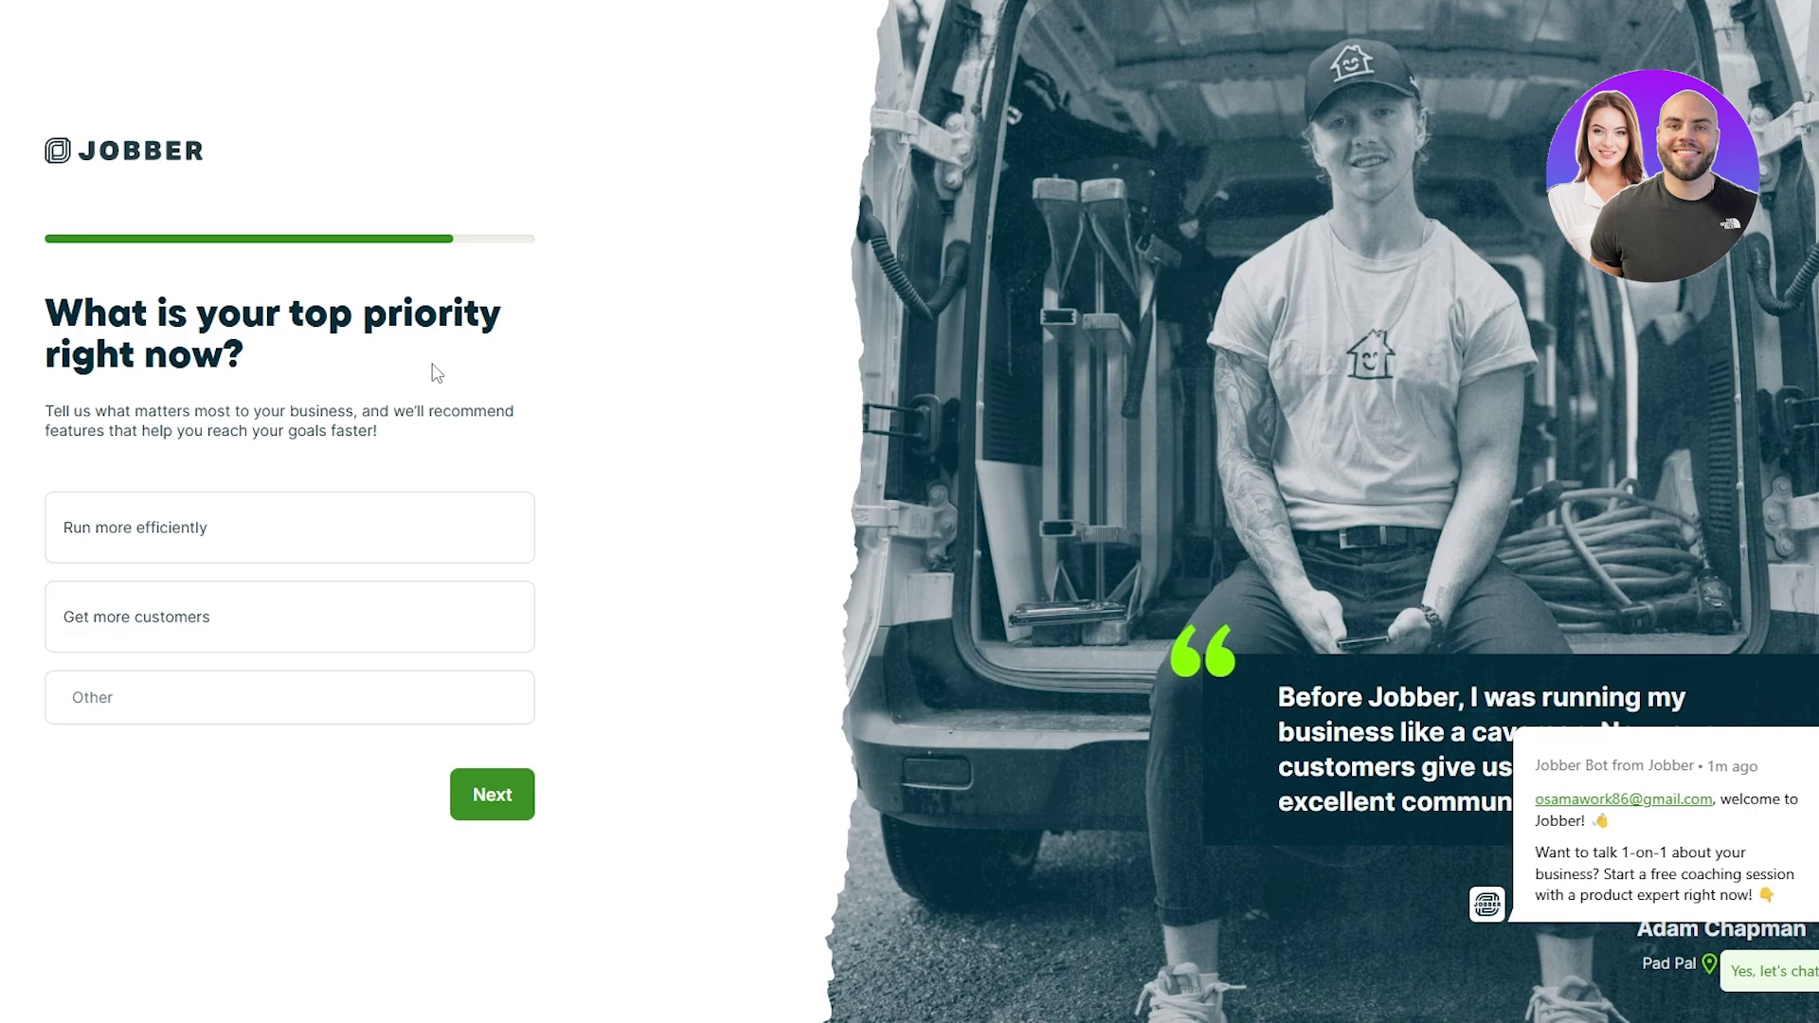
# Step: Make Get more customers the top priority and submit the how-did-you-hear onboarding step
pyautogui.click(135, 554)
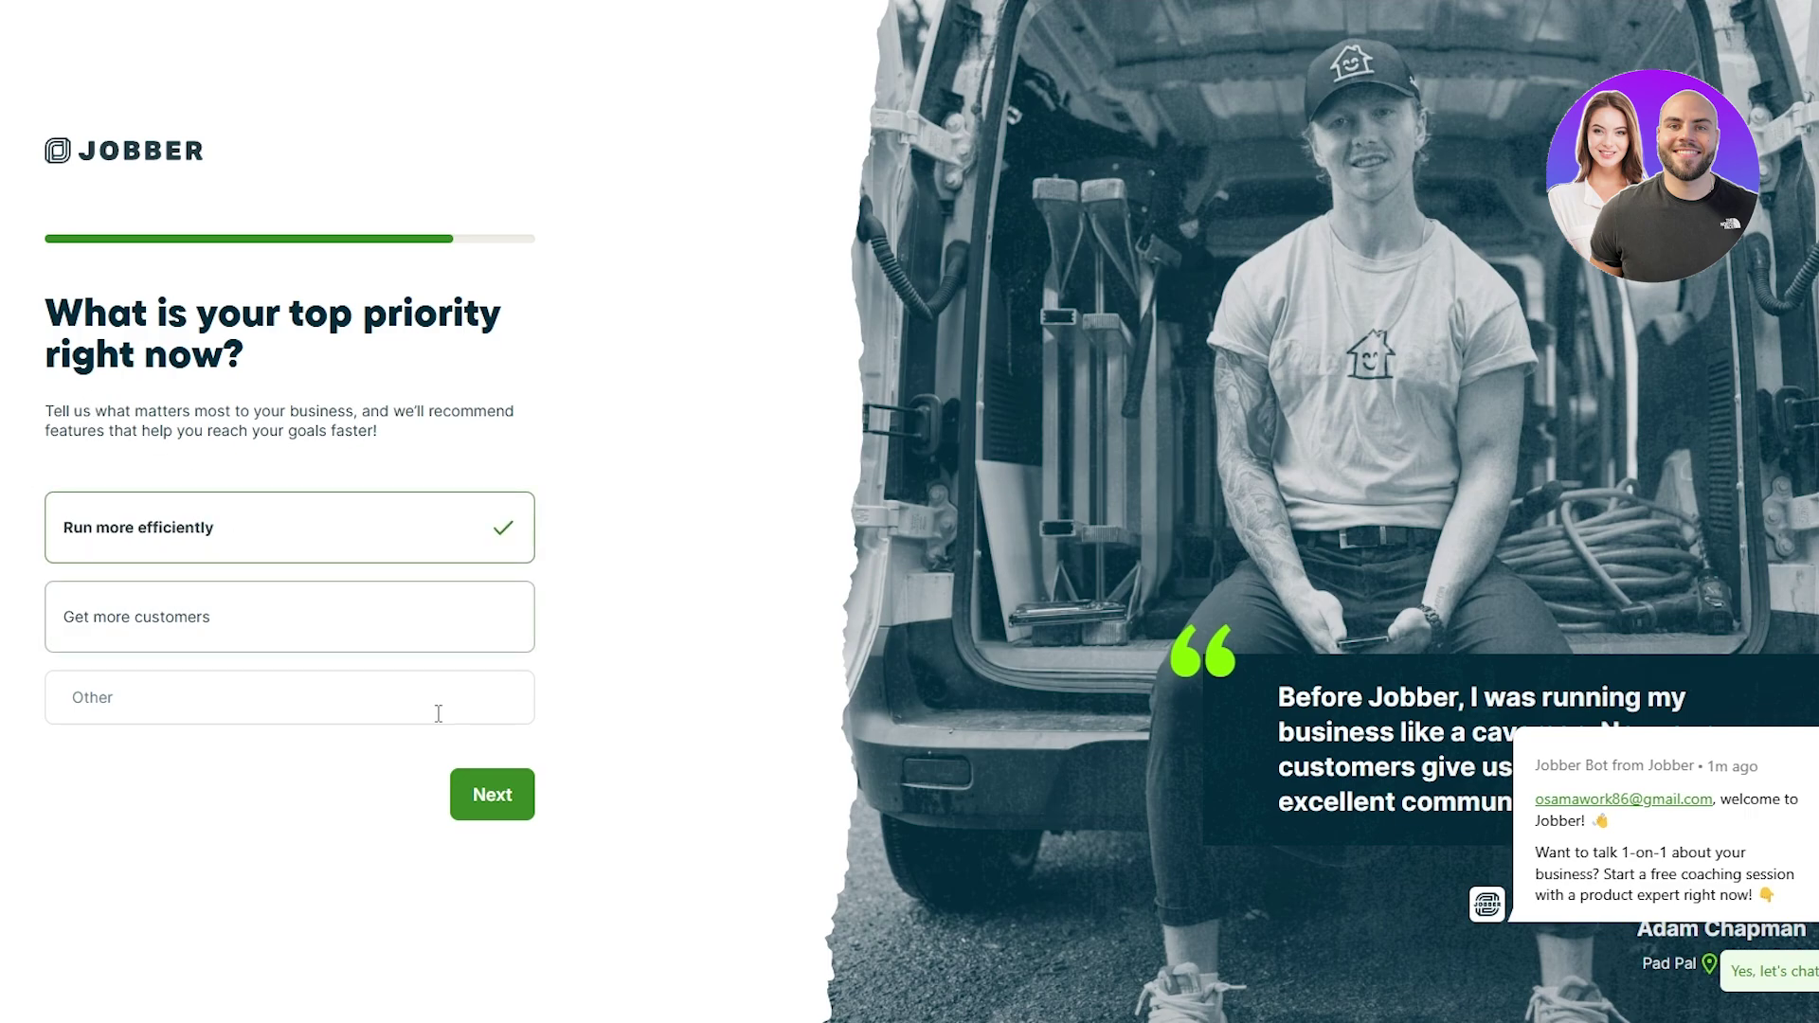
pyautogui.click(325, 647)
pyautogui.click(494, 795)
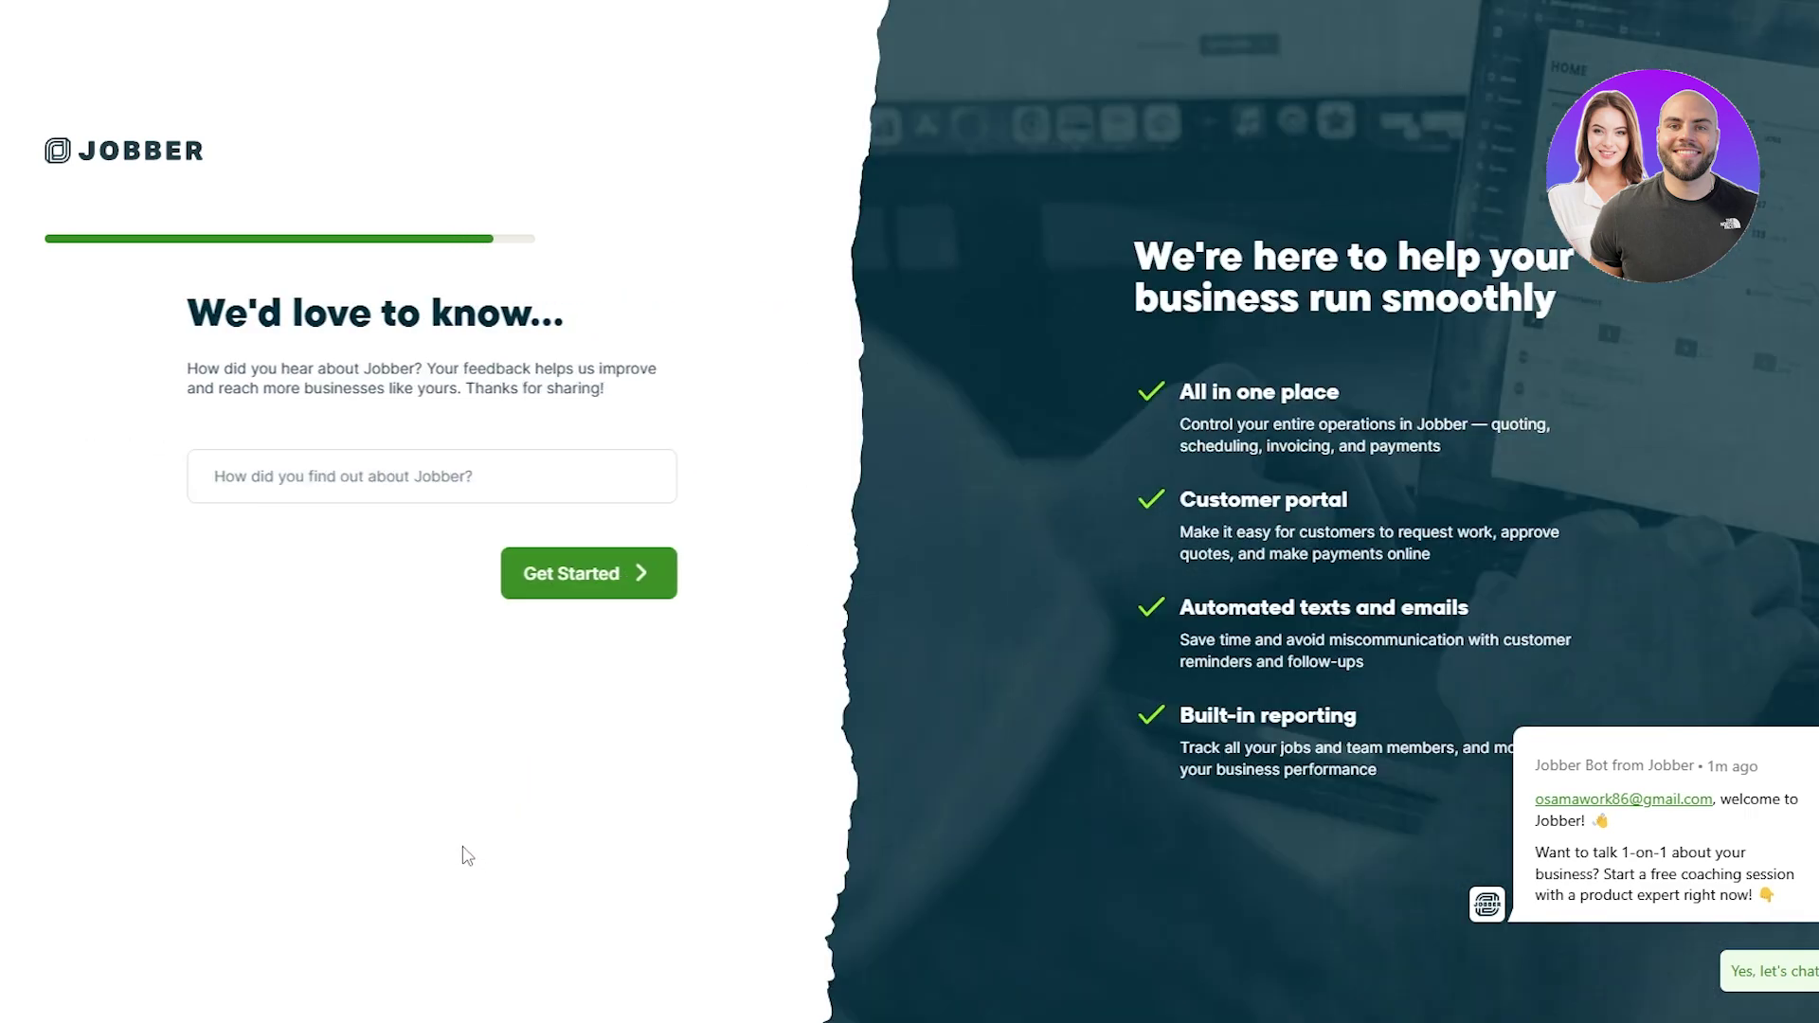
pyautogui.click(113, 479)
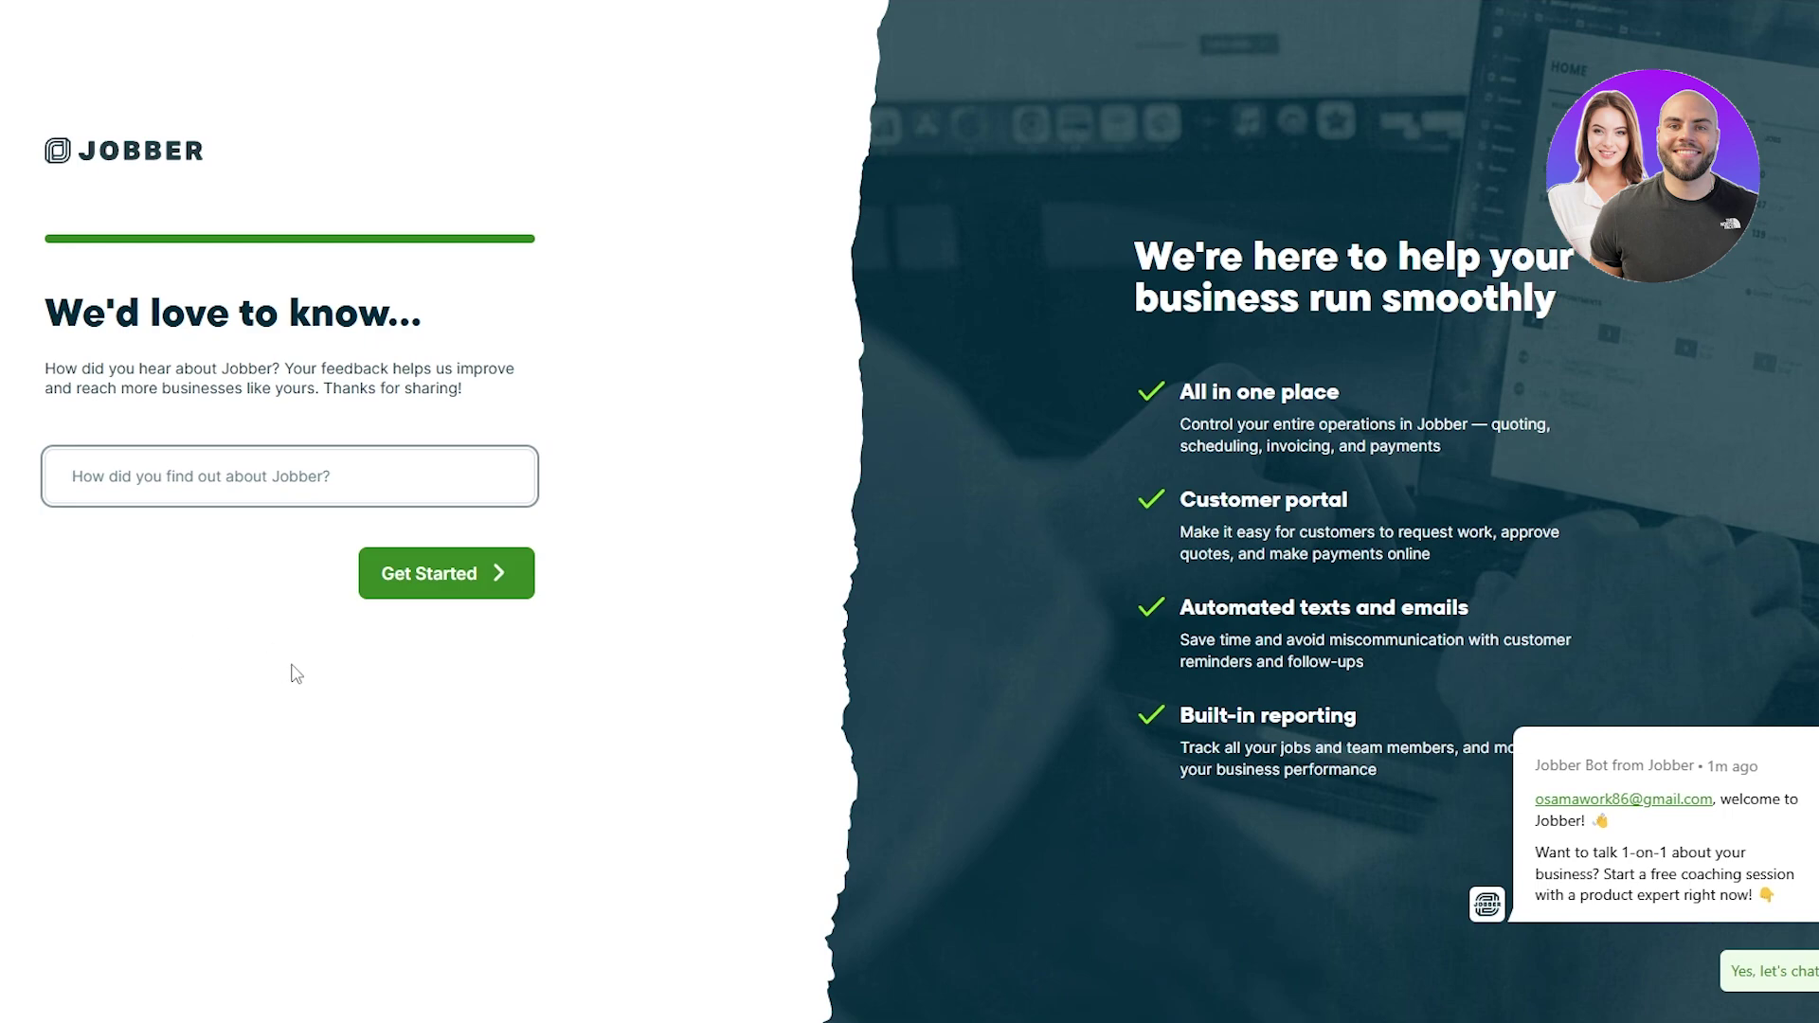
pyautogui.press('Return')
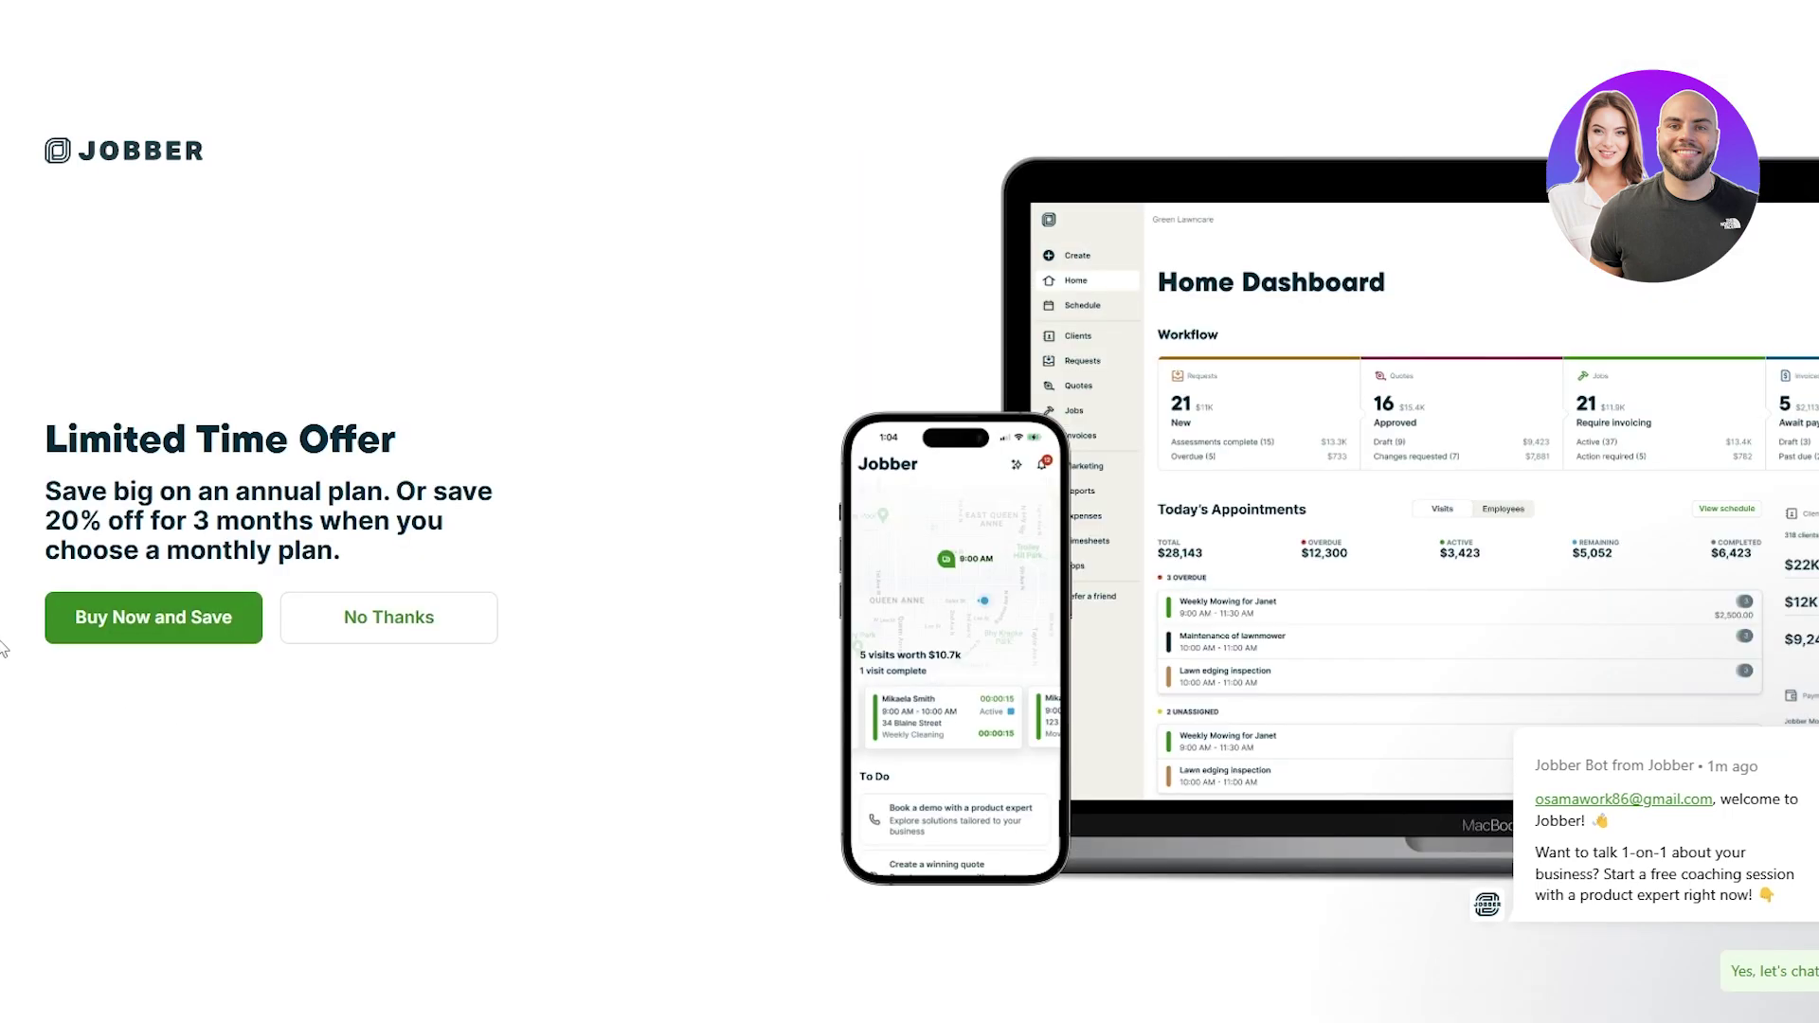
pyautogui.rightClick(42, 434)
# Step: Decline the limited-time plan offer and look over the home dashboard
pyautogui.click(446, 618)
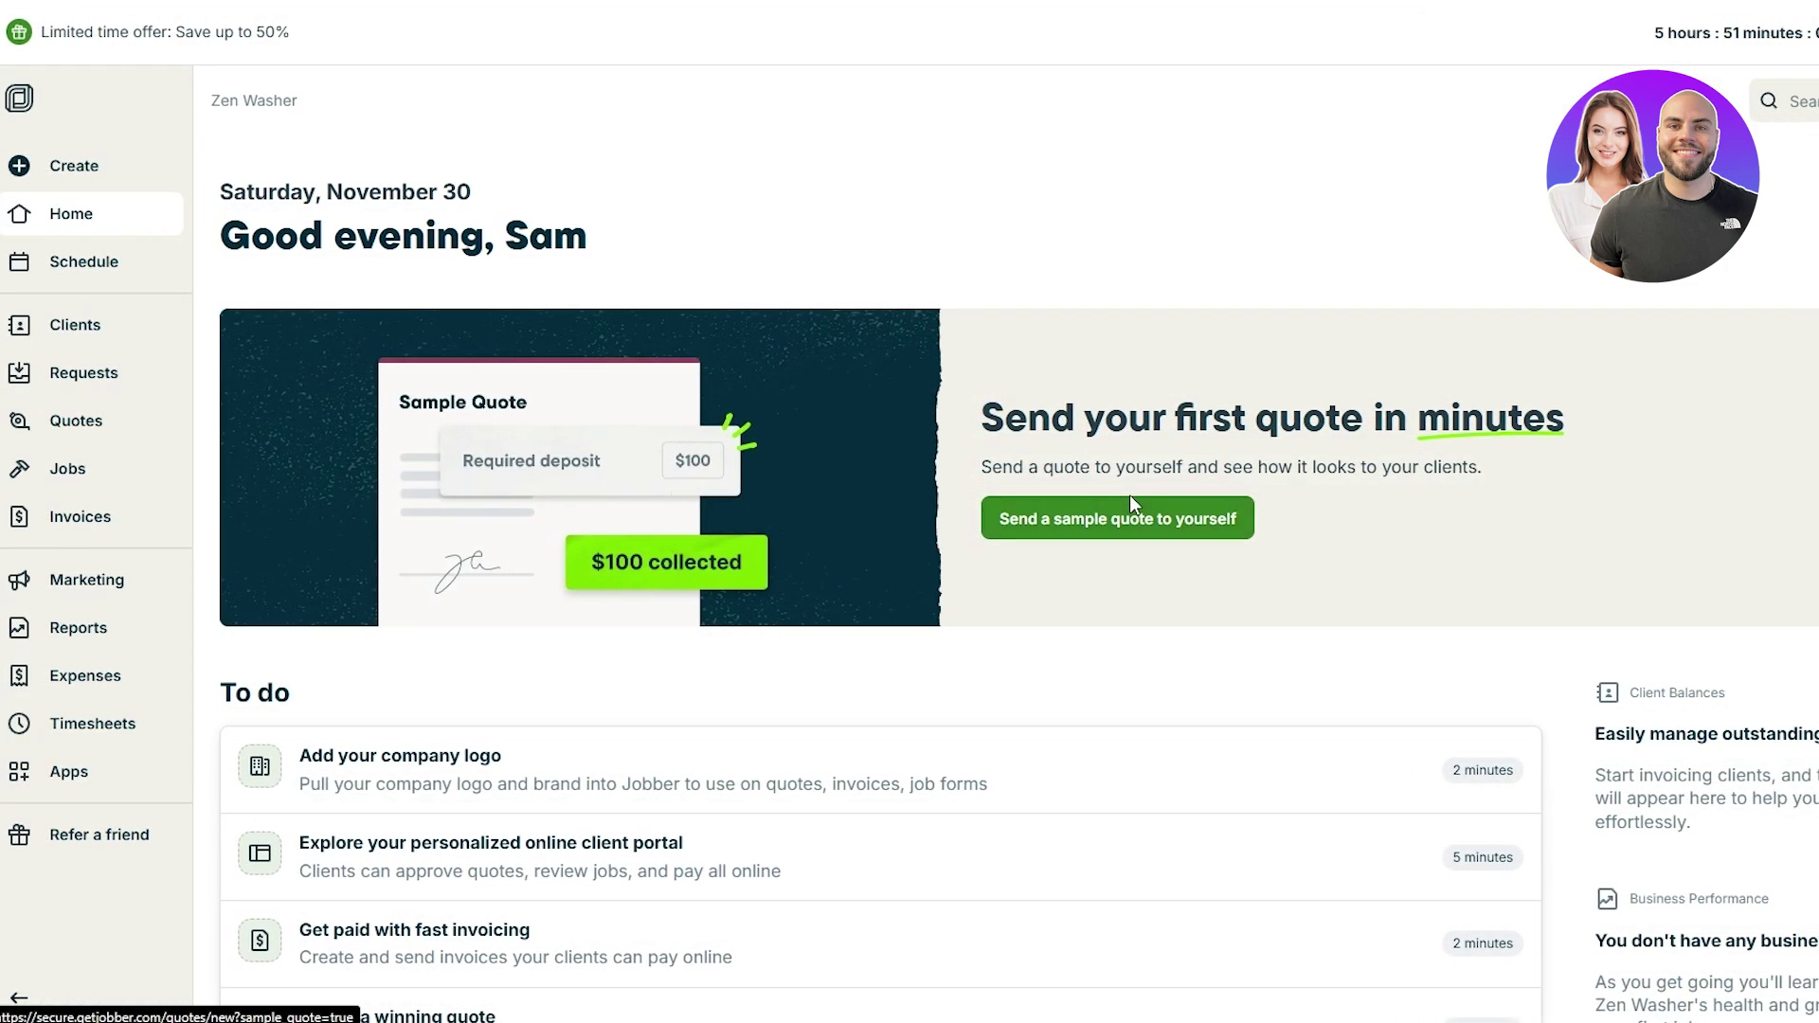
pyautogui.scroll(-6, 1067, 483)
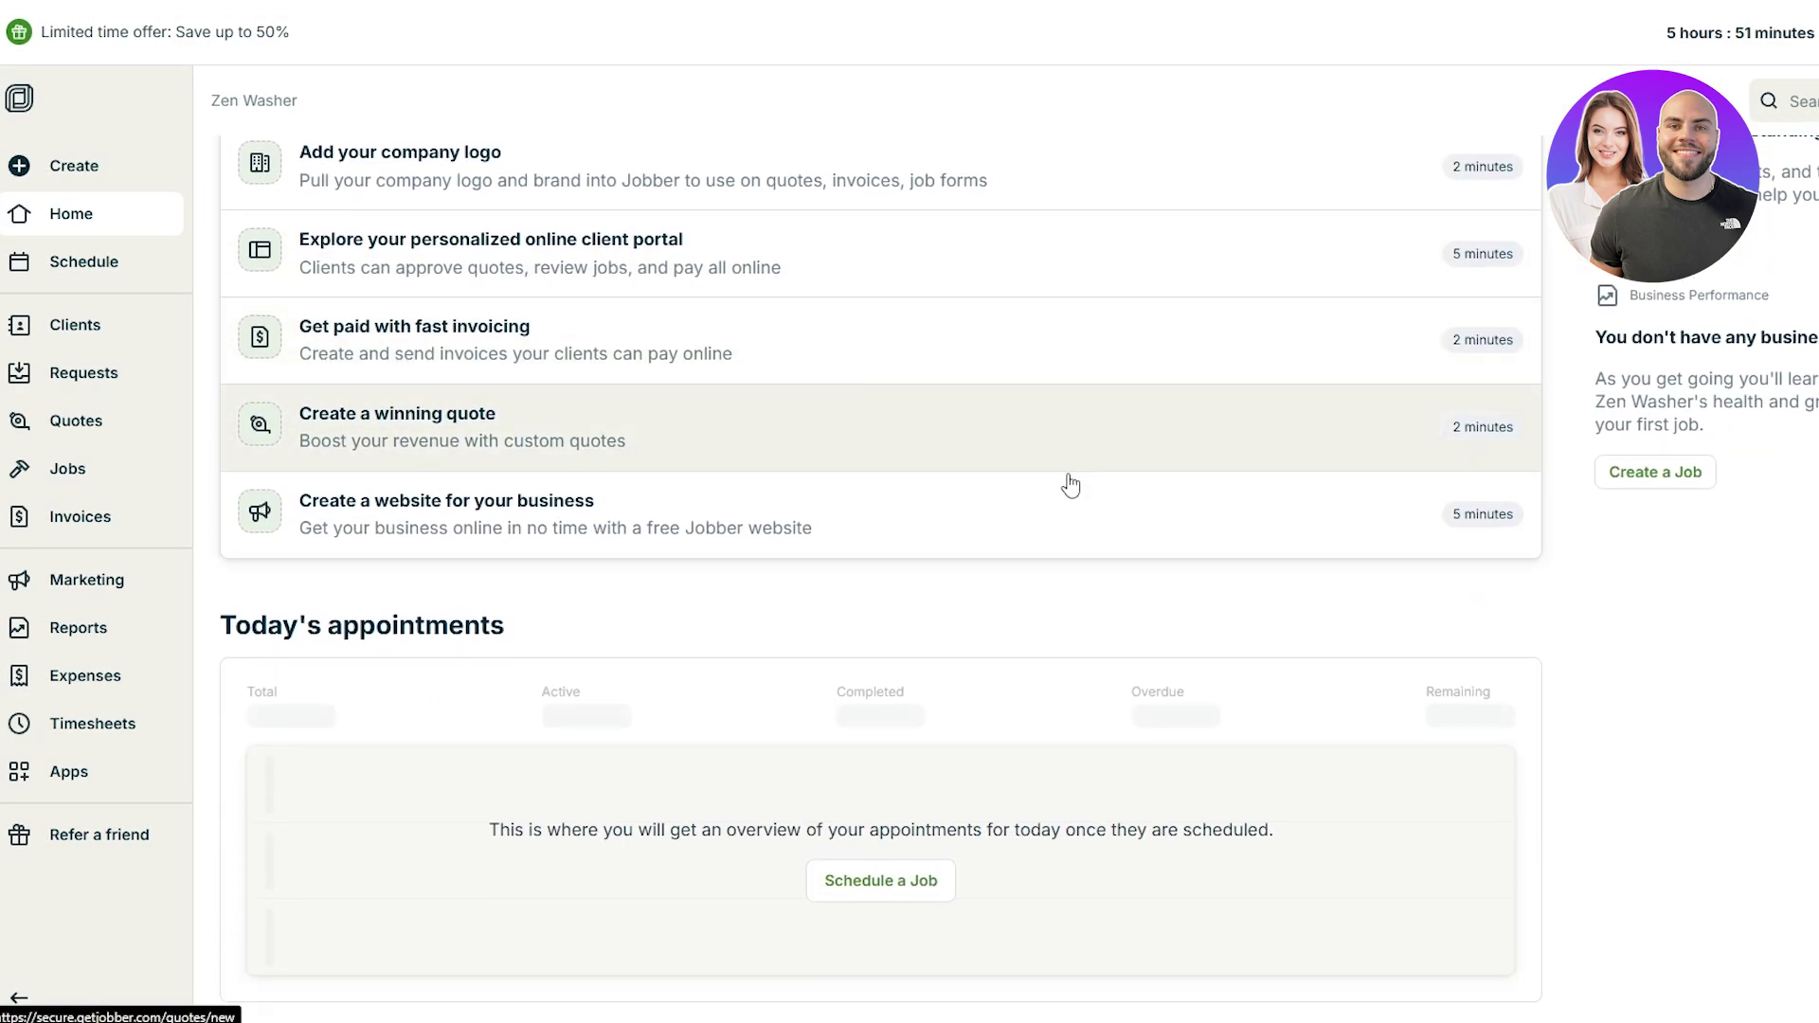
pyautogui.scroll(6, 1070, 484)
pyautogui.scroll(-3, 1069, 484)
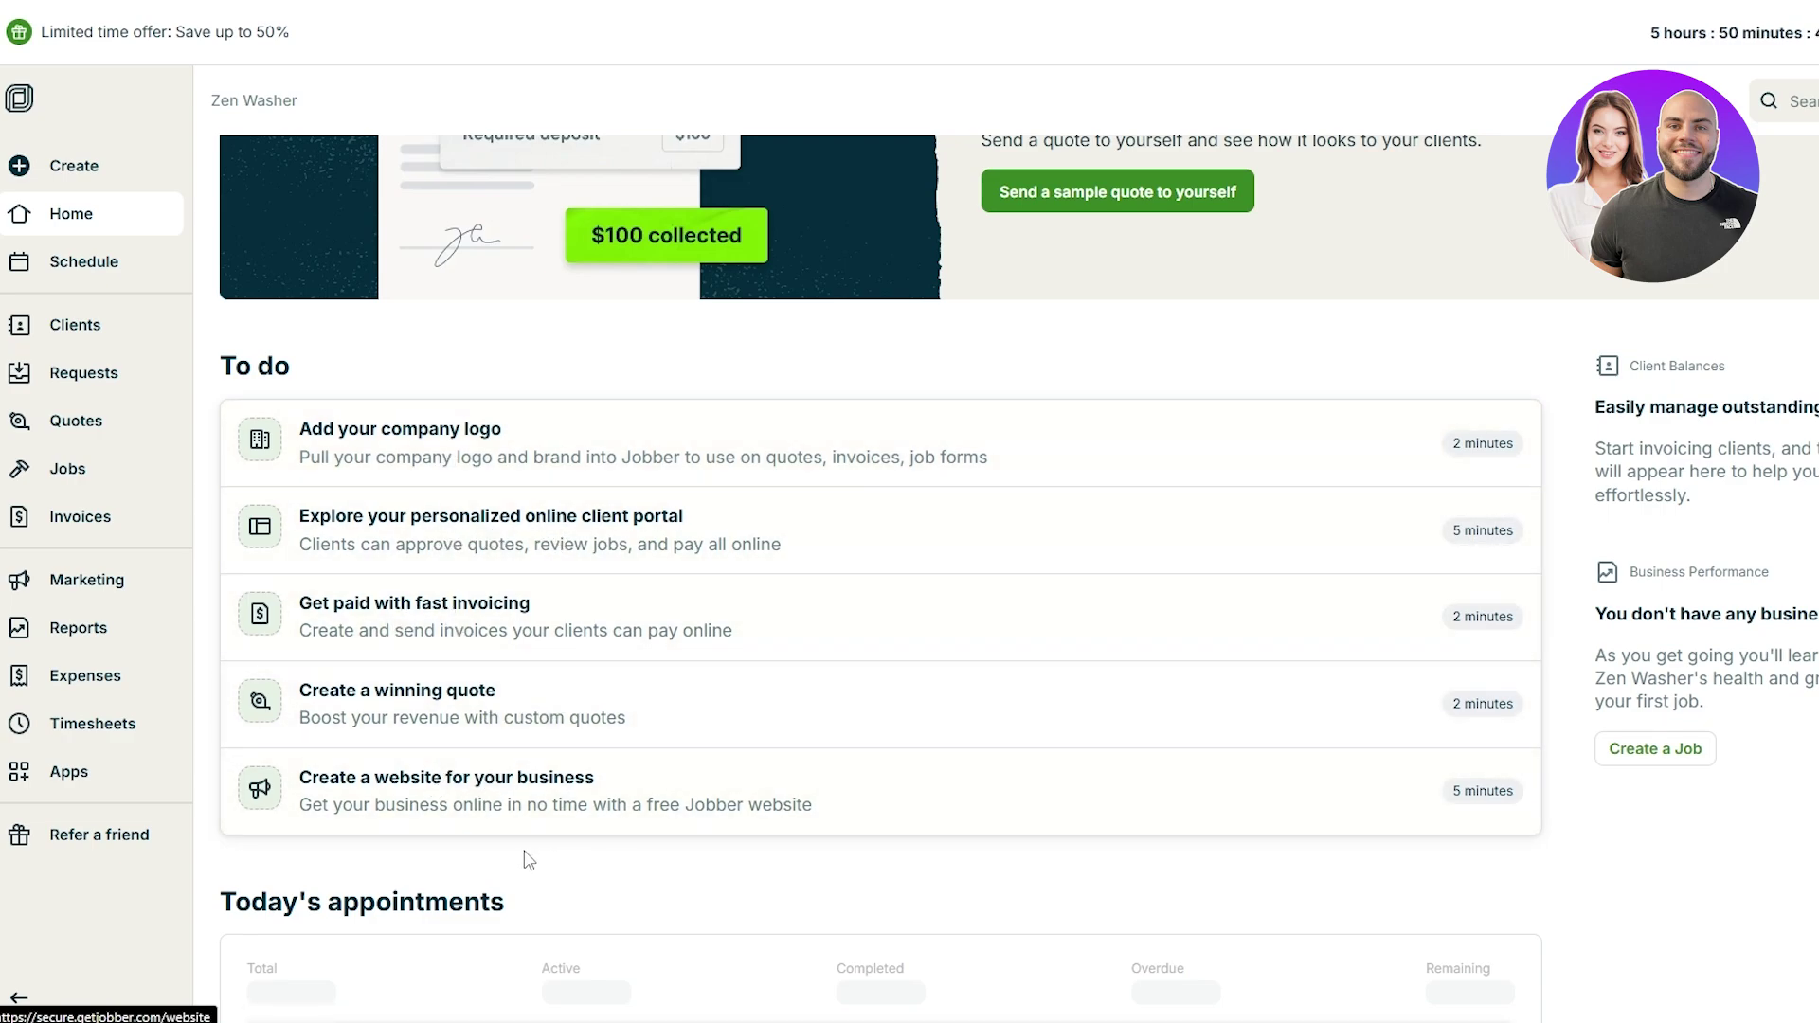
# Step: Bring up the Create flyout listing client, request, quote, job and invoice
pyautogui.scroll(2, 524, 831)
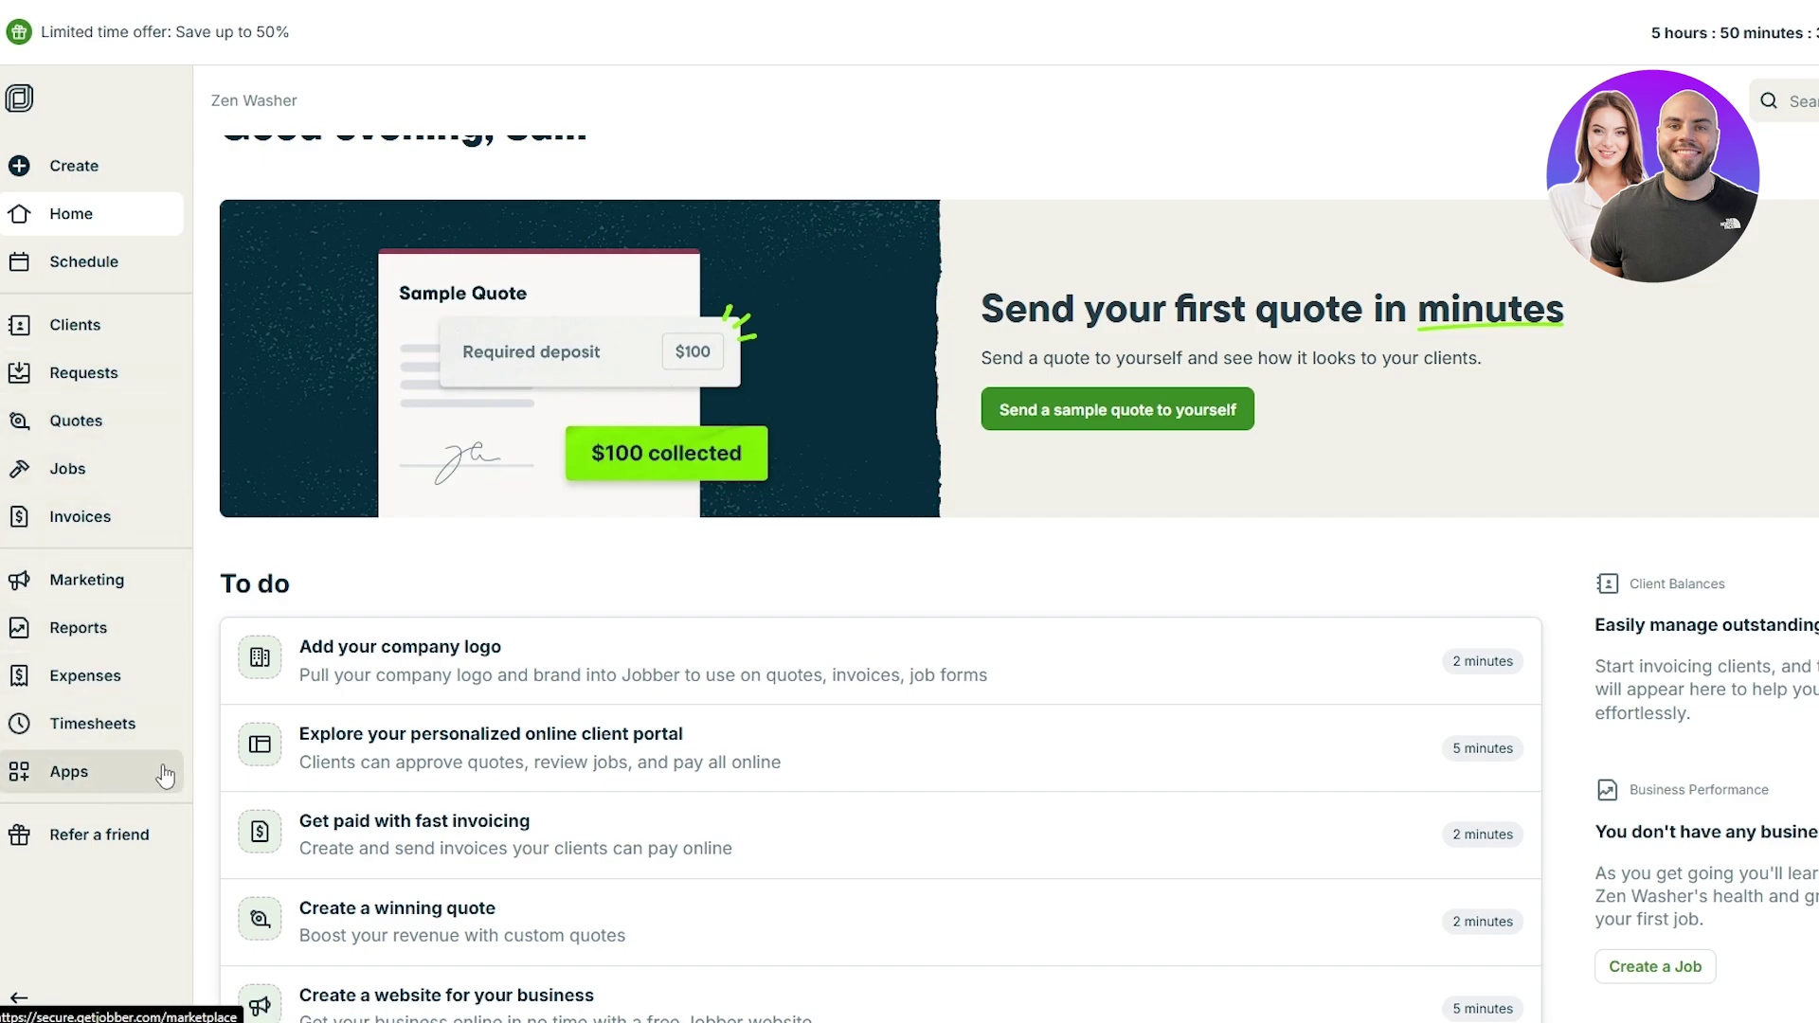
pyautogui.scroll(2, 2, 142)
pyautogui.scroll(-2, 360, 189)
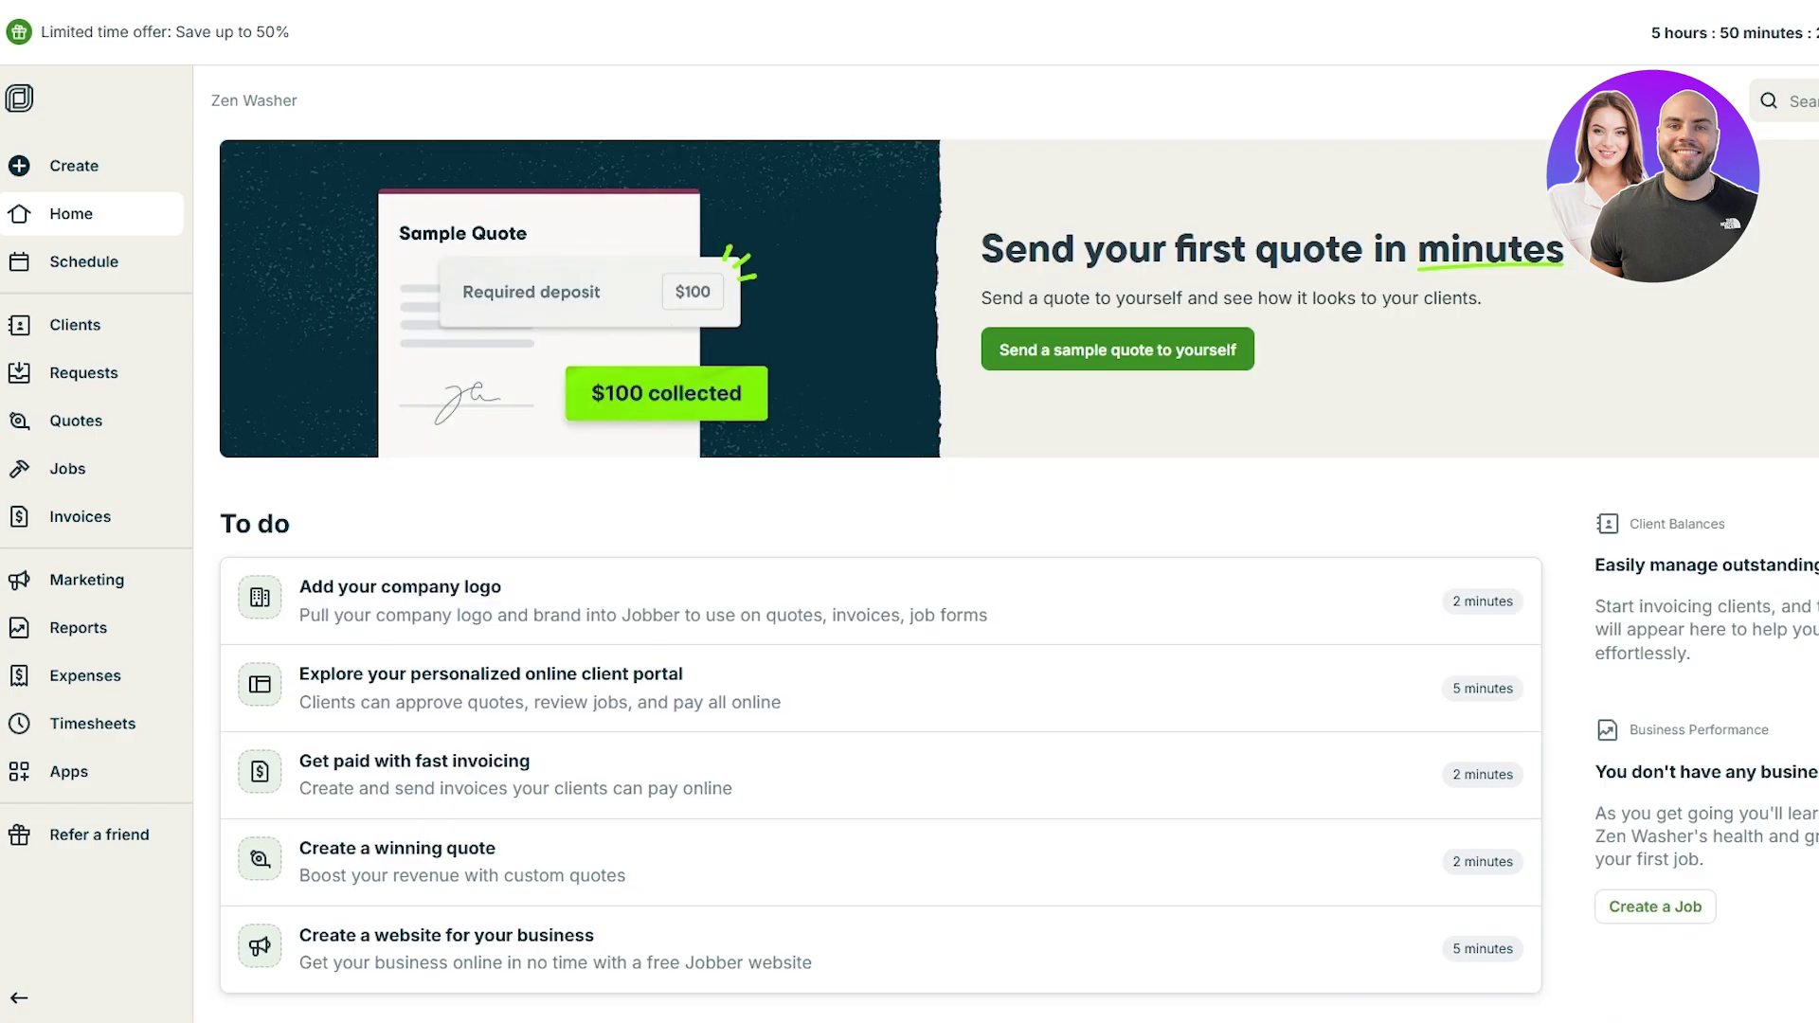
pyautogui.click(304, 379)
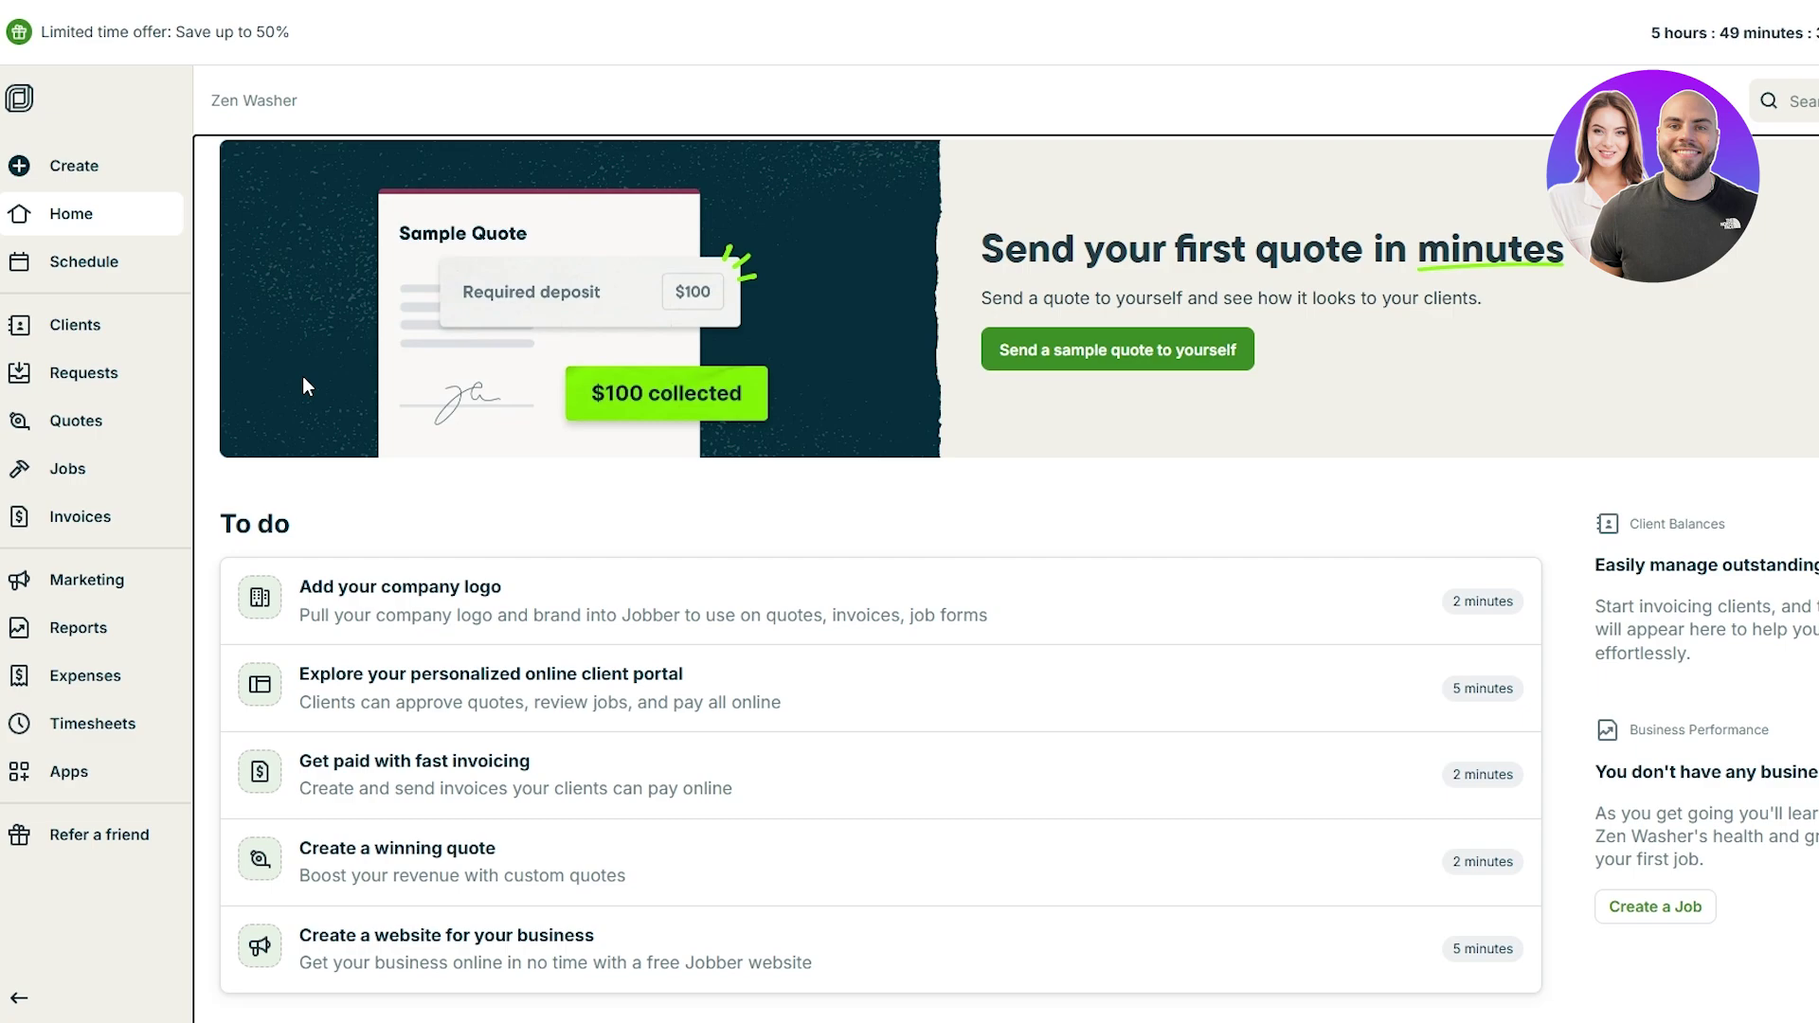
pyautogui.click(161, 167)
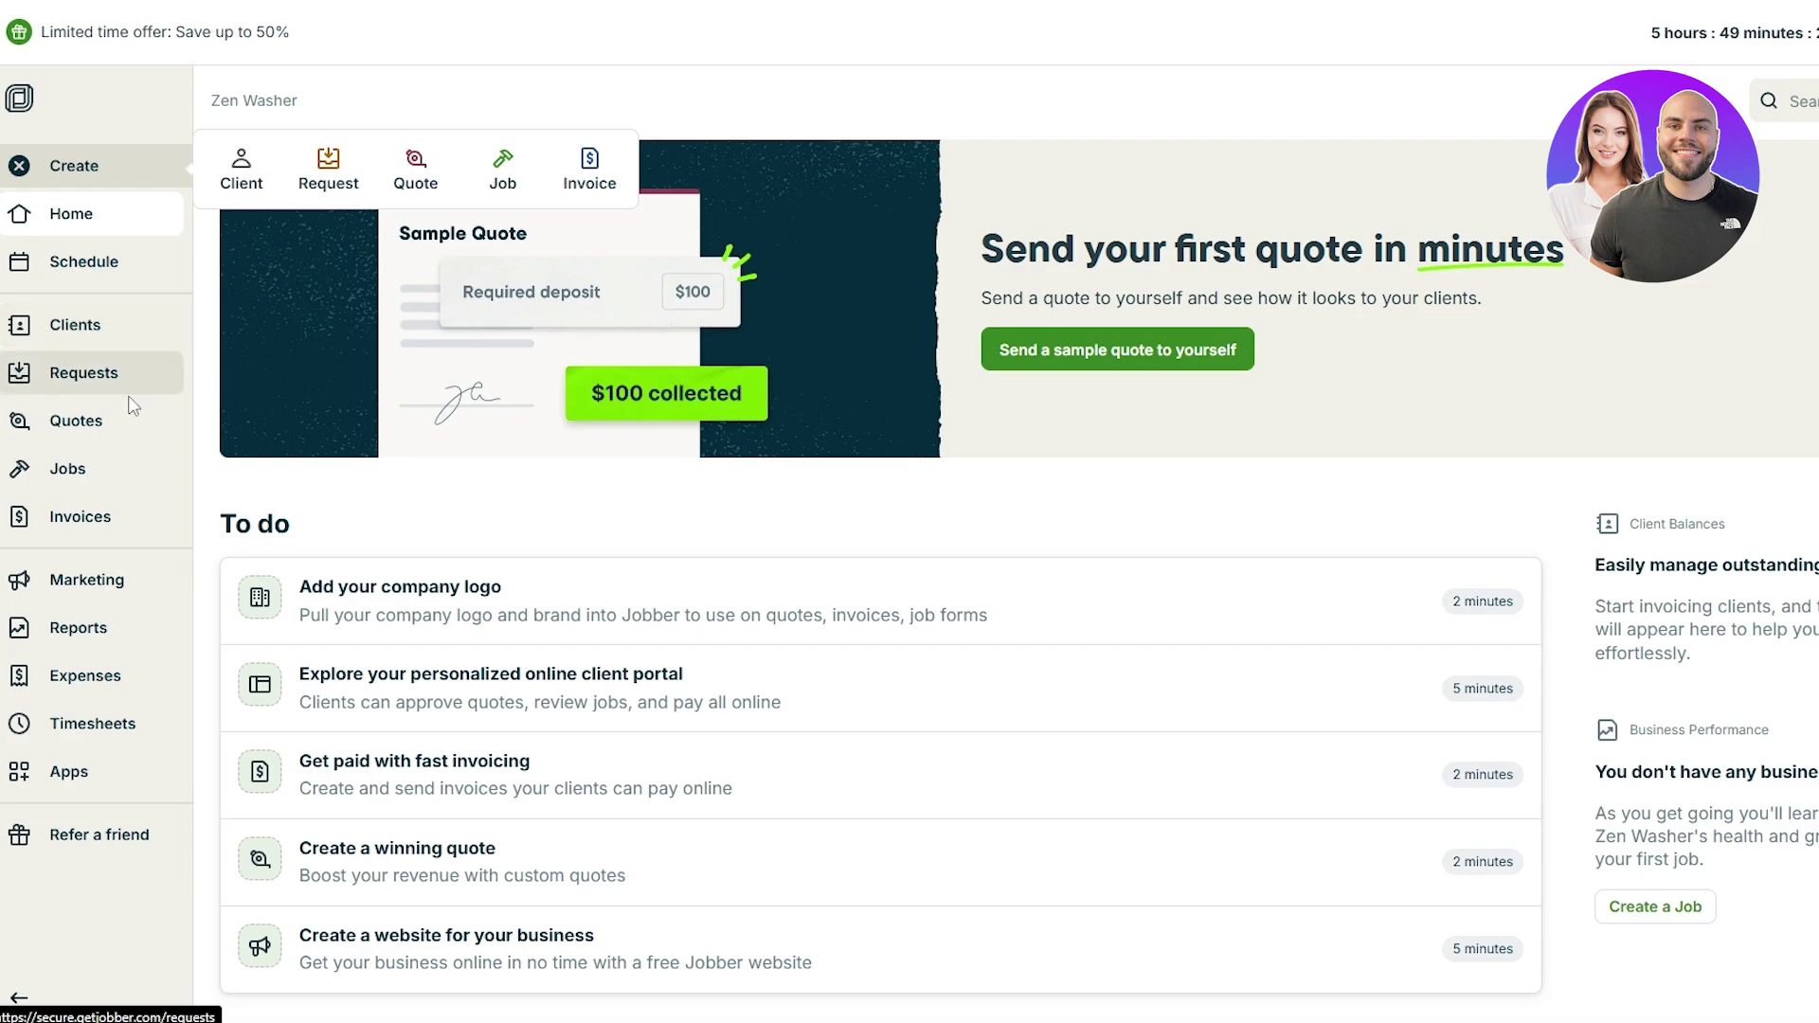
# Step: Go to the Jobs page and start creating the first job
pyautogui.click(113, 470)
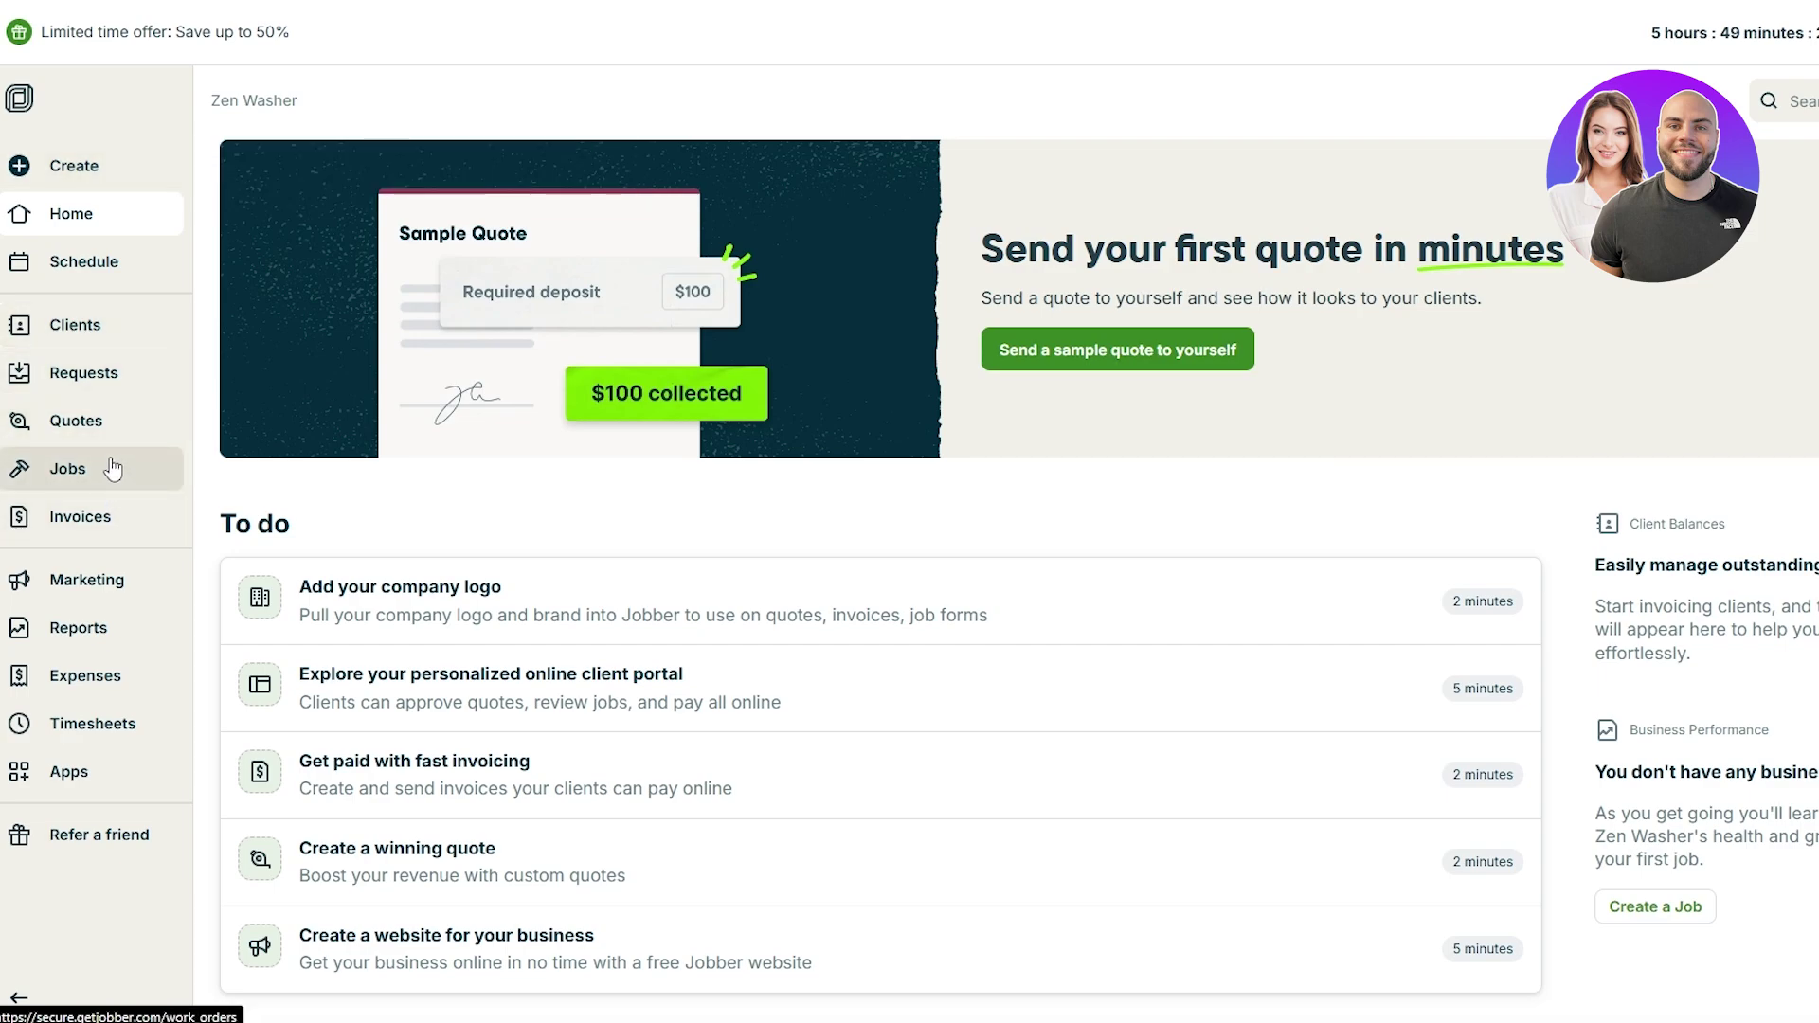
pyautogui.click(111, 468)
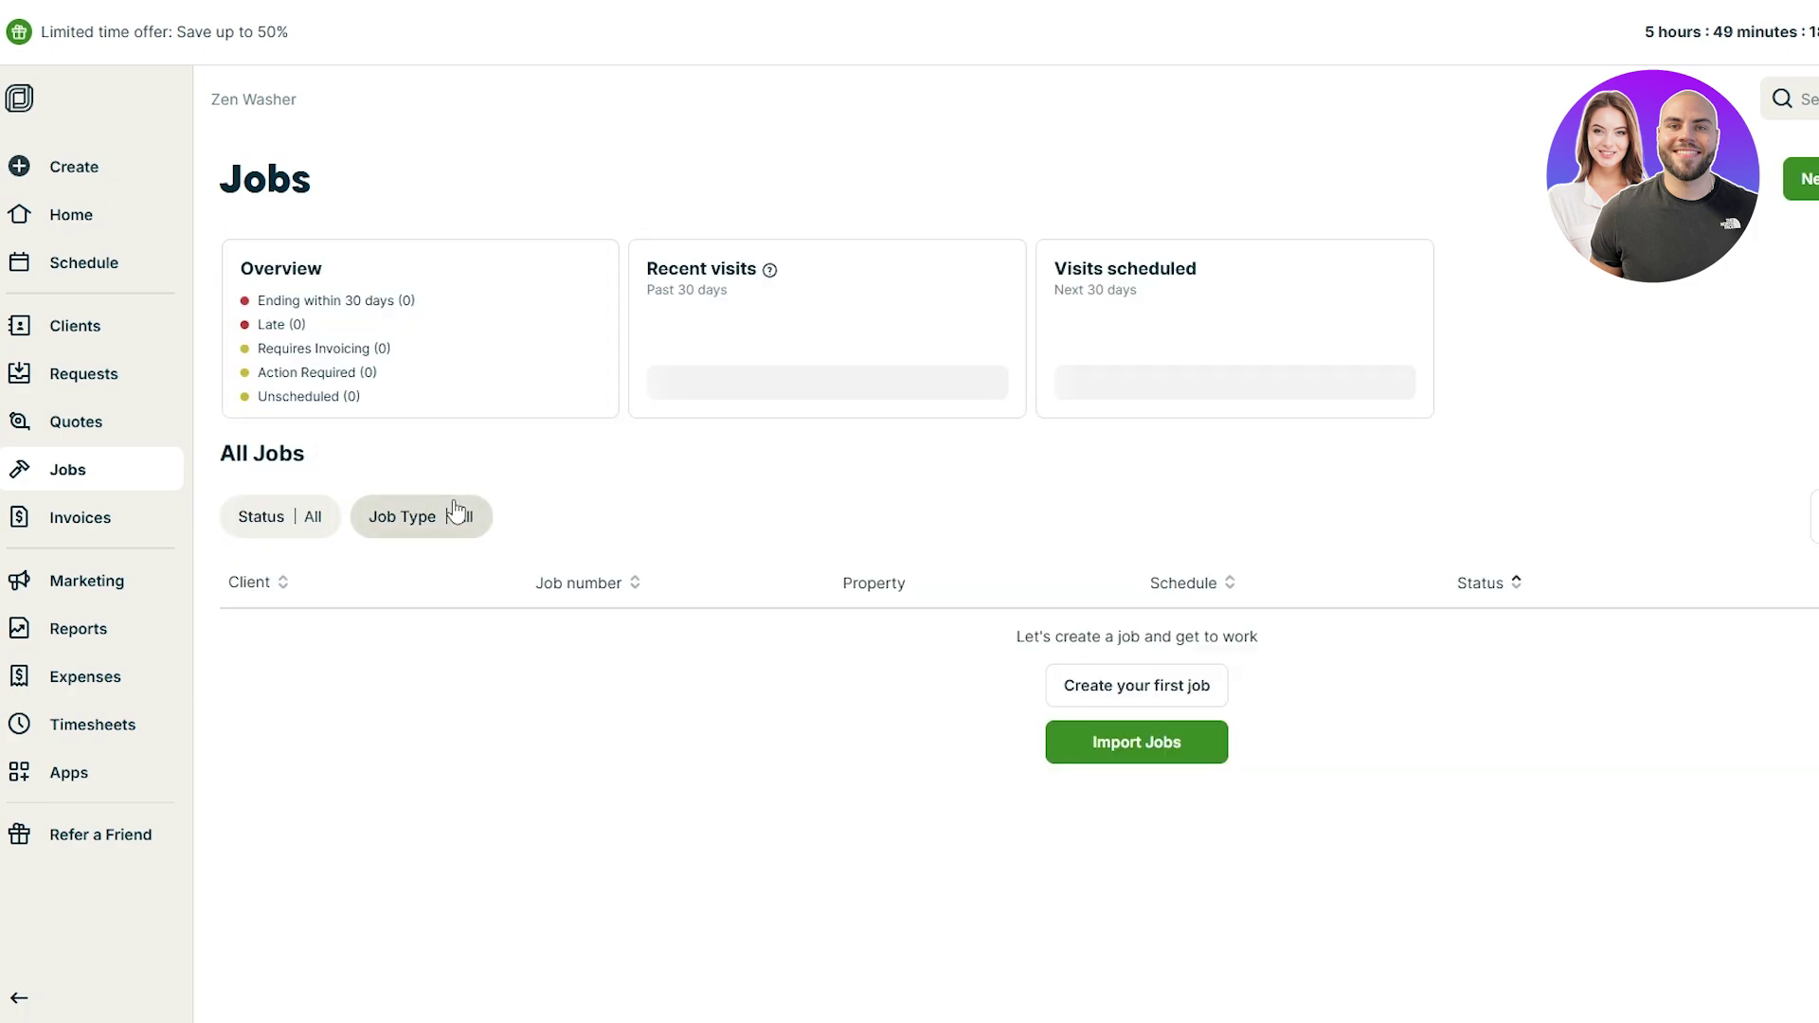
pyautogui.click(1207, 689)
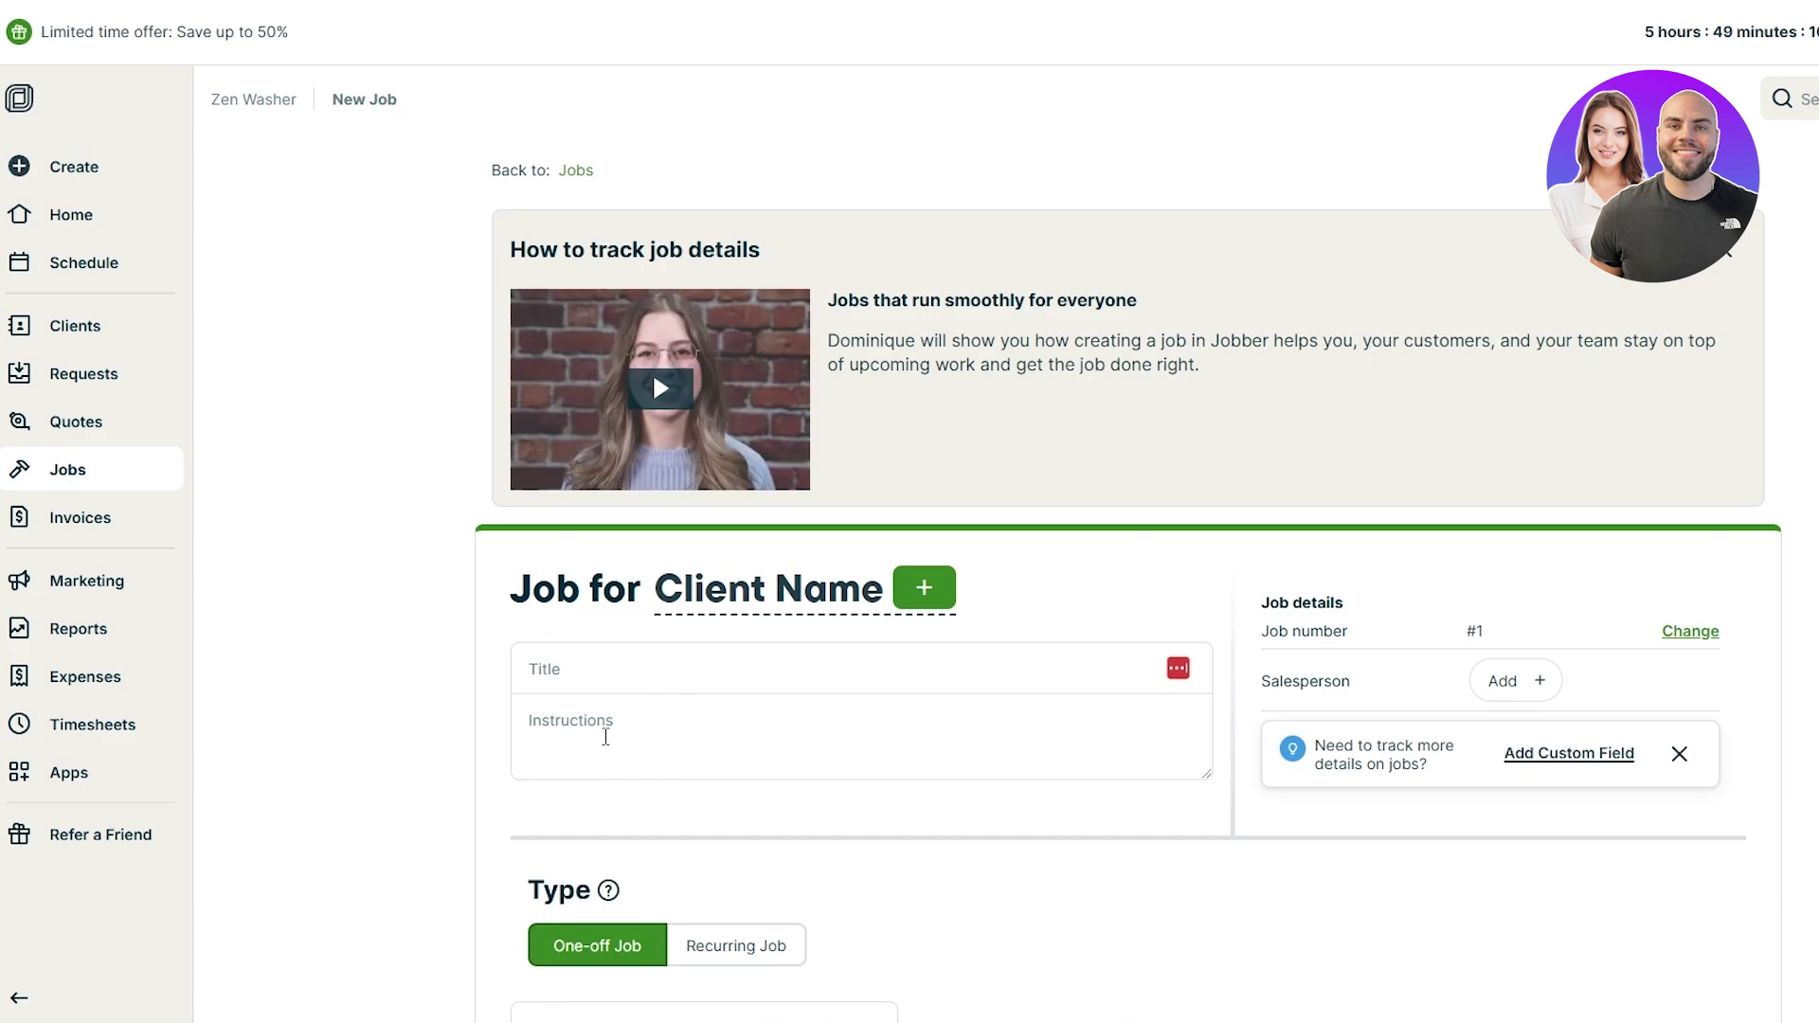
# Step: Dismiss the client picker without choosing anyone and scroll through the blank job form
pyautogui.click(666, 595)
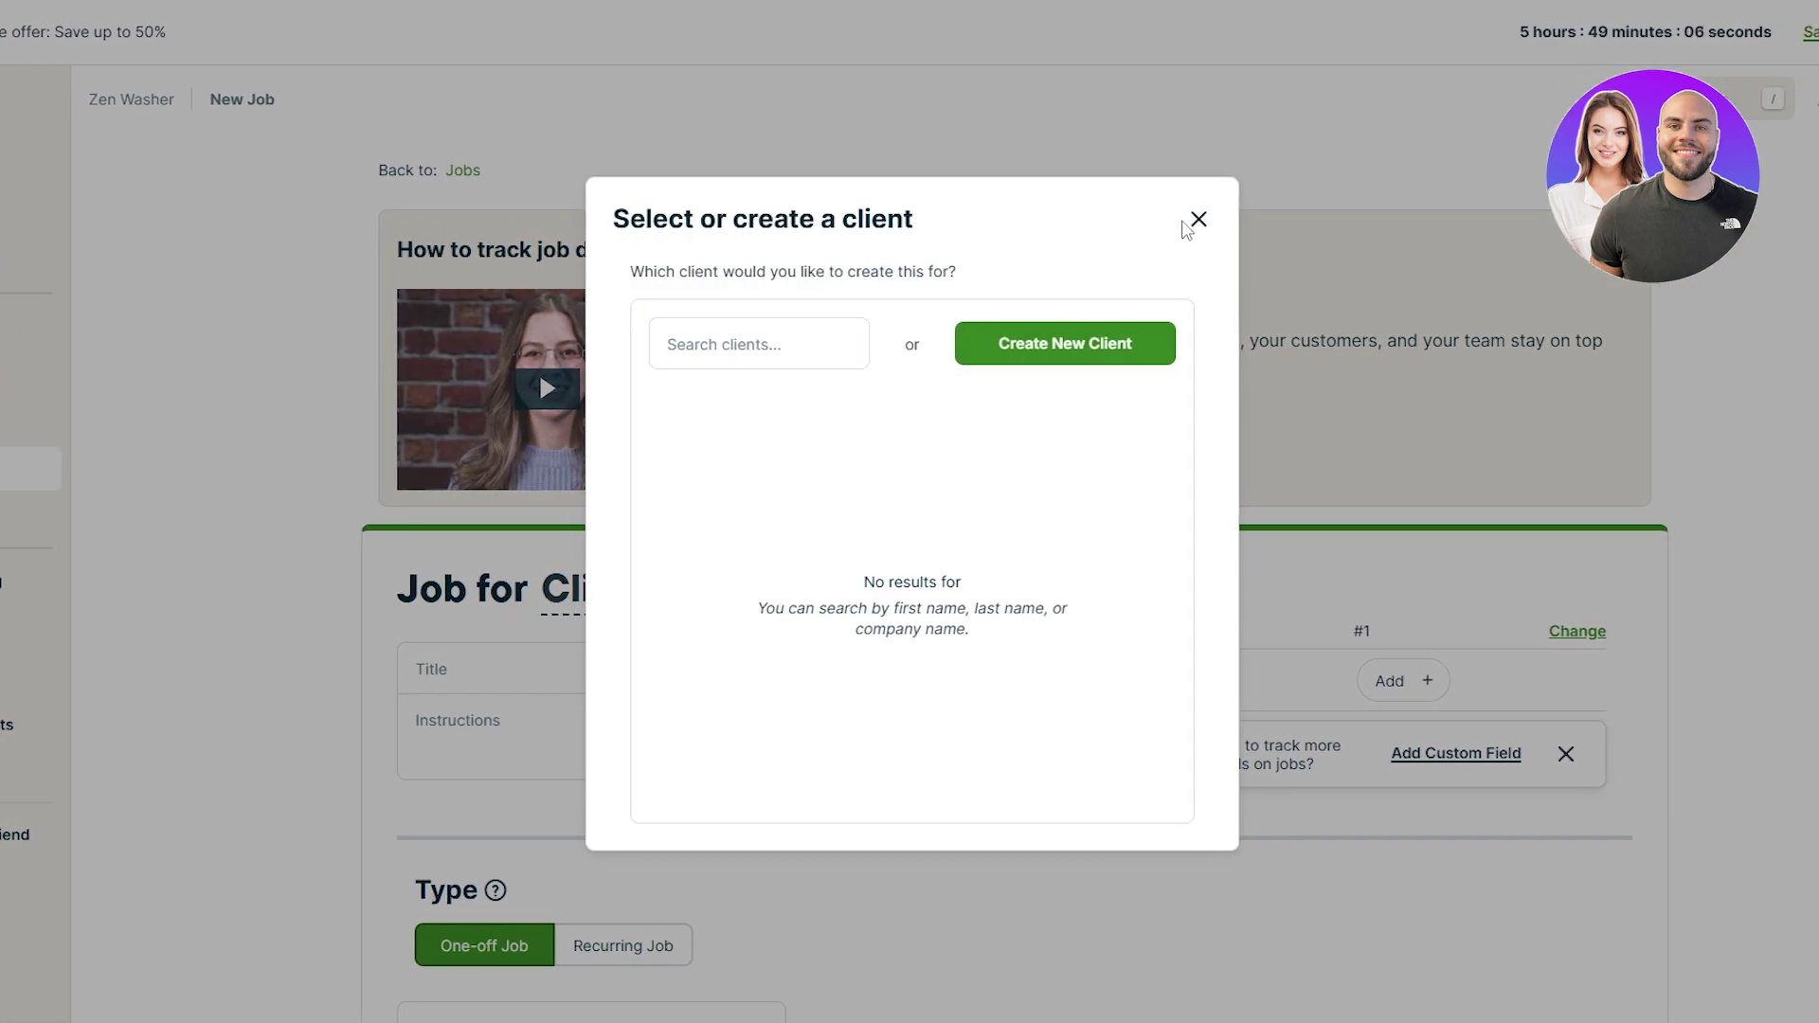
pyautogui.click(1197, 220)
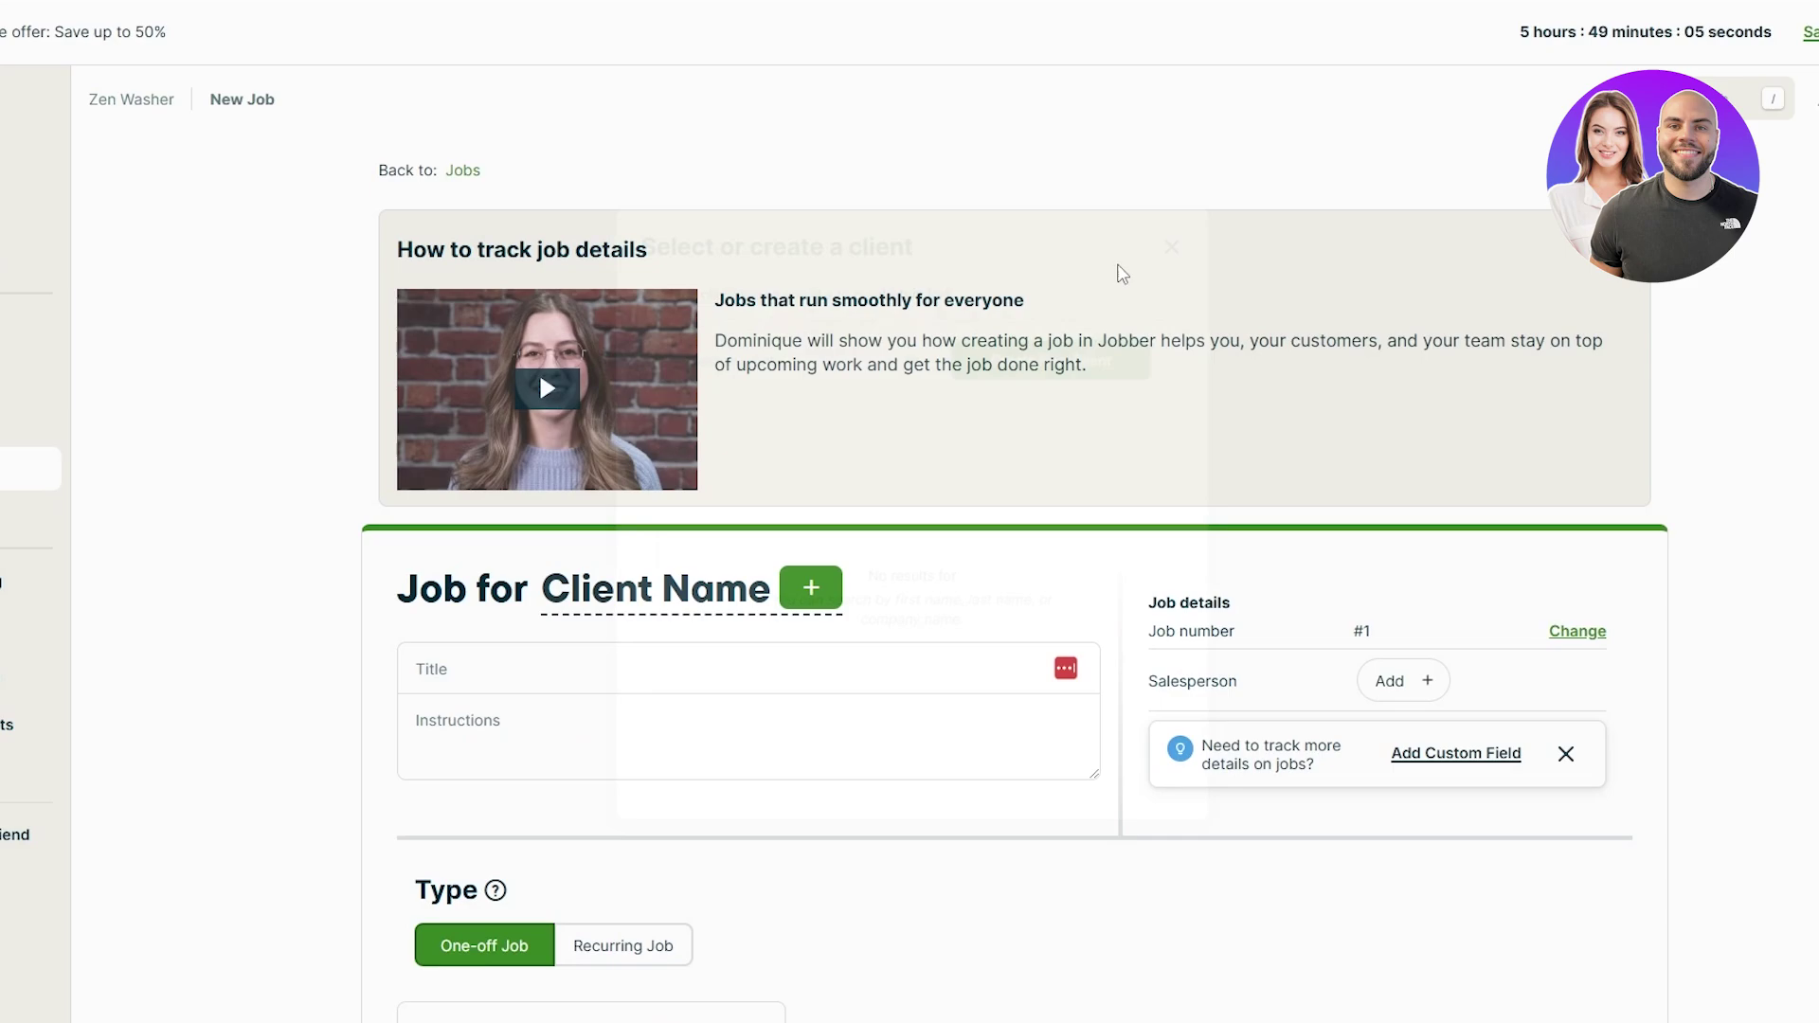
pyautogui.scroll(-6, 1118, 284)
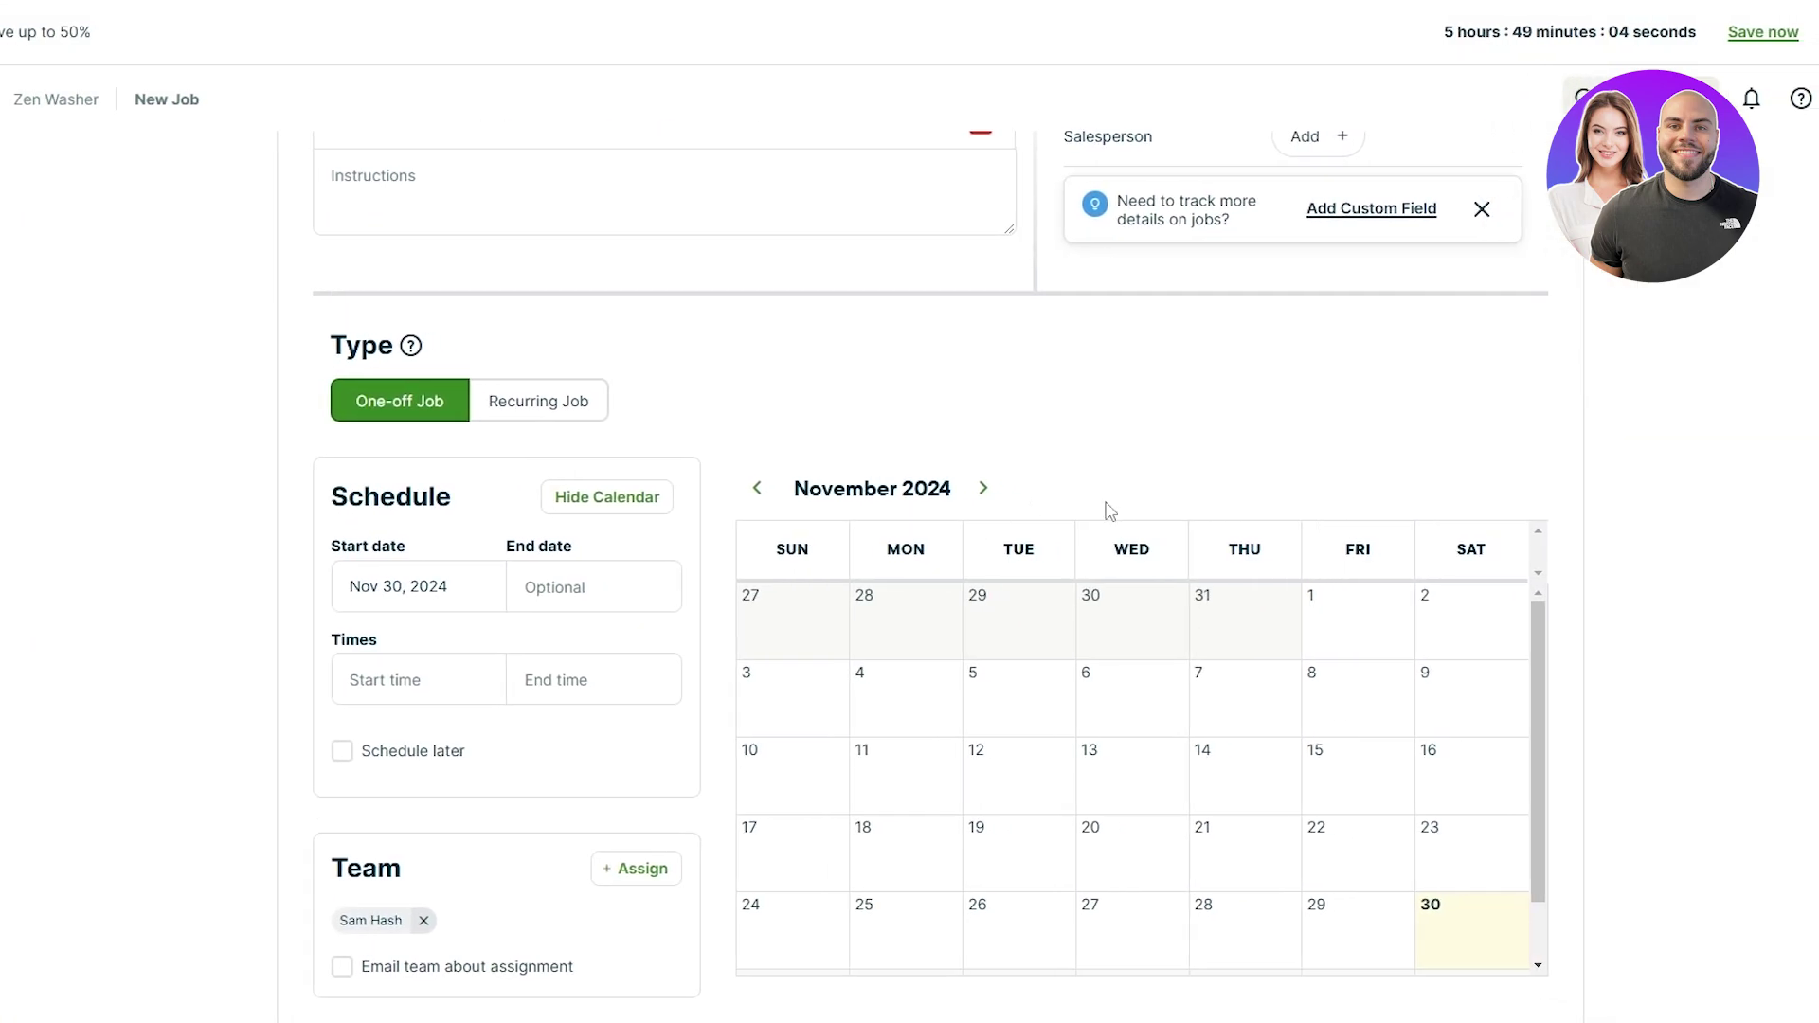
pyautogui.scroll(-4, 1111, 512)
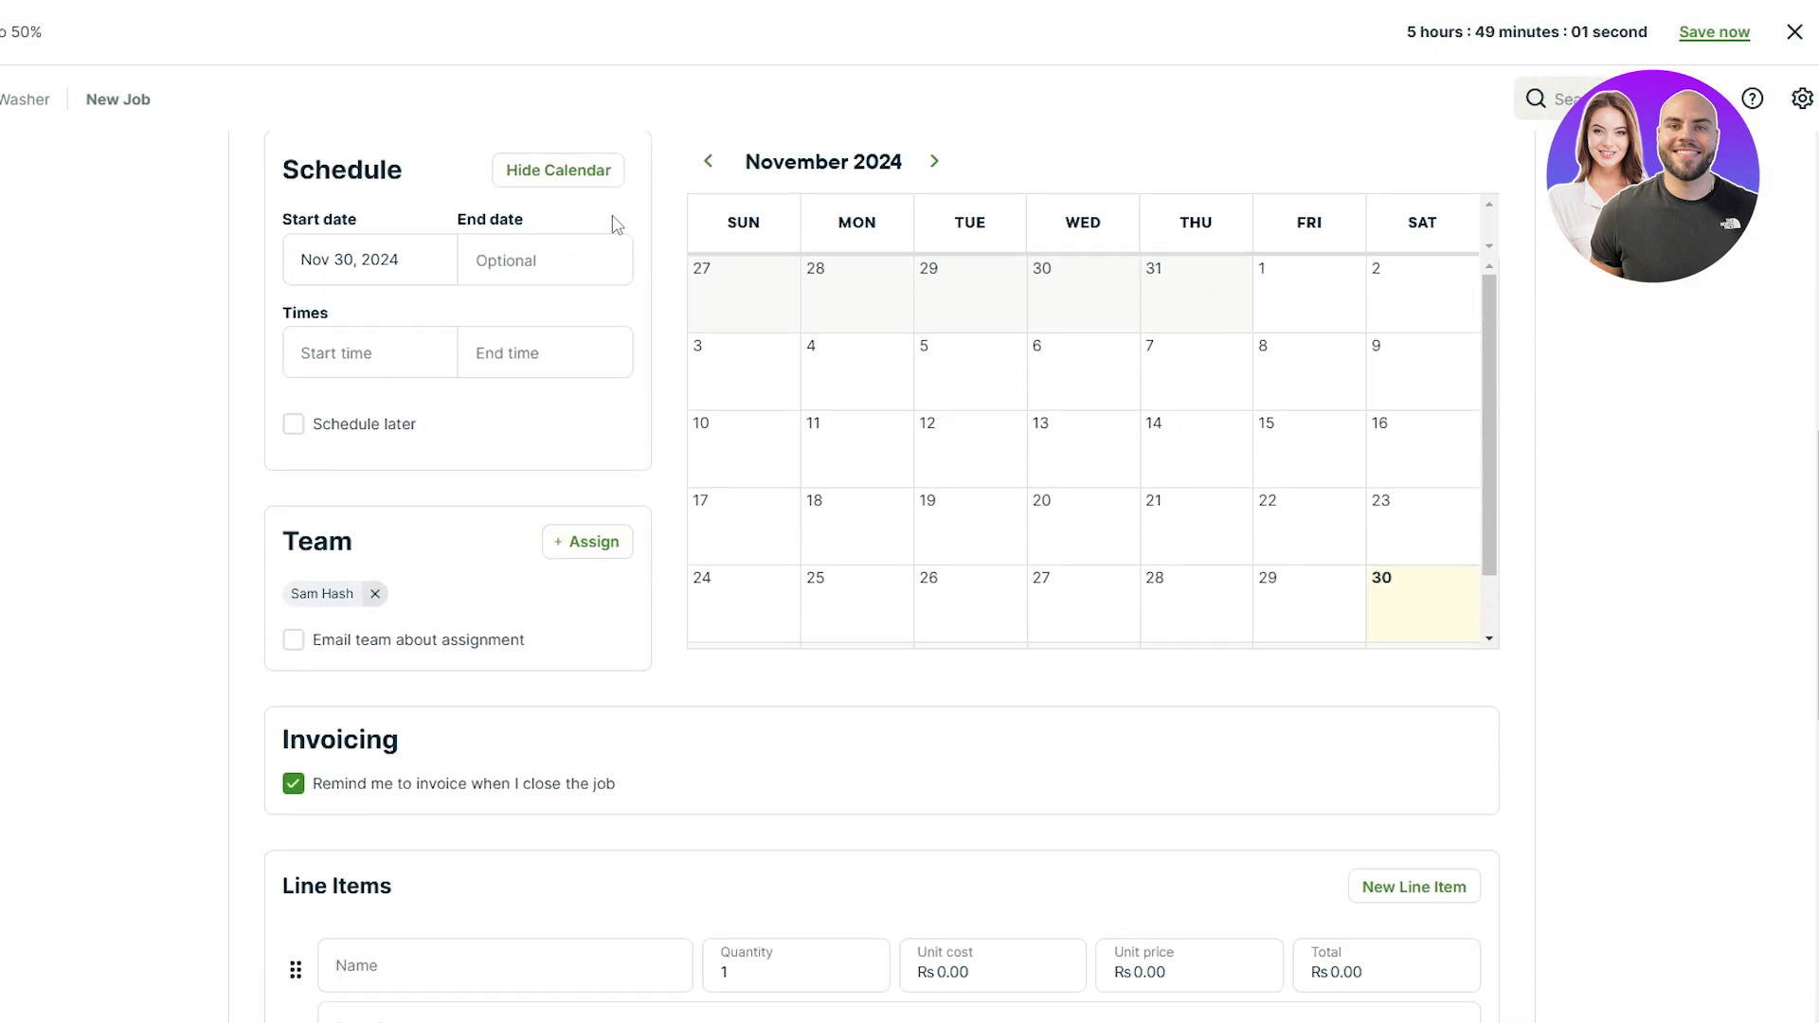
pyautogui.scroll(-3, 720, 758)
pyautogui.scroll(1, 703, 793)
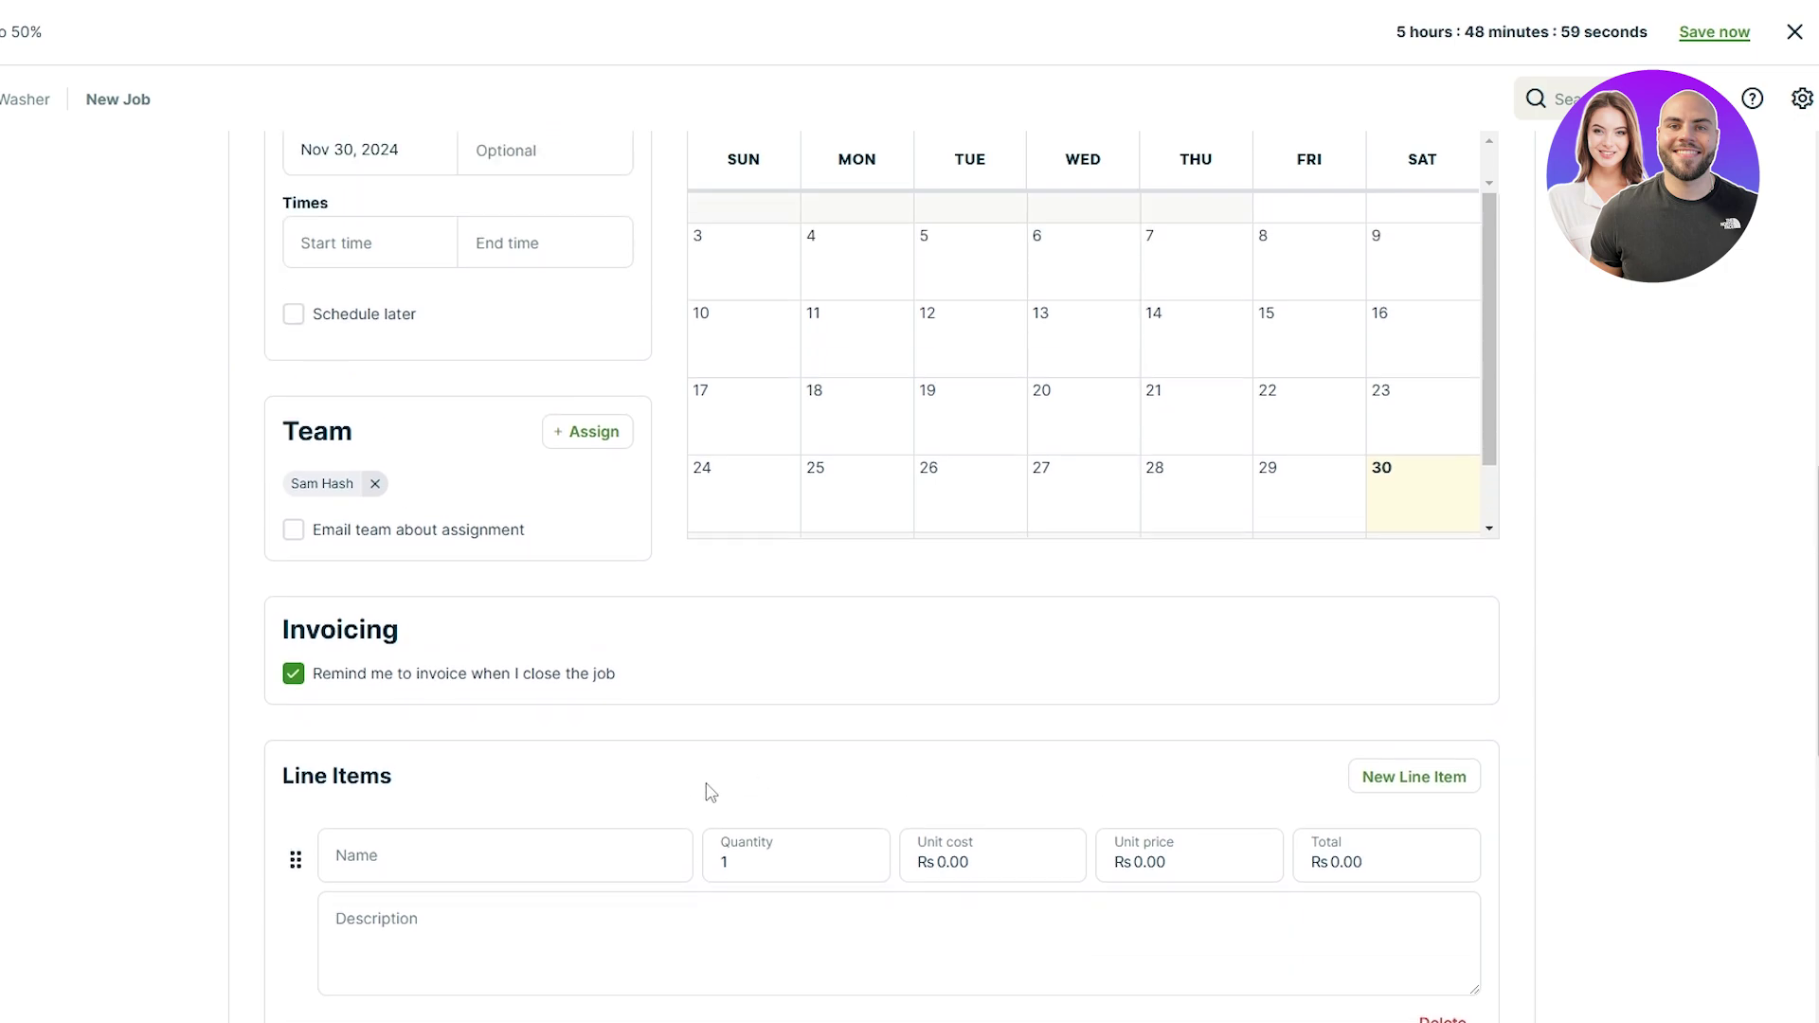
pyautogui.scroll(-4, 638, 790)
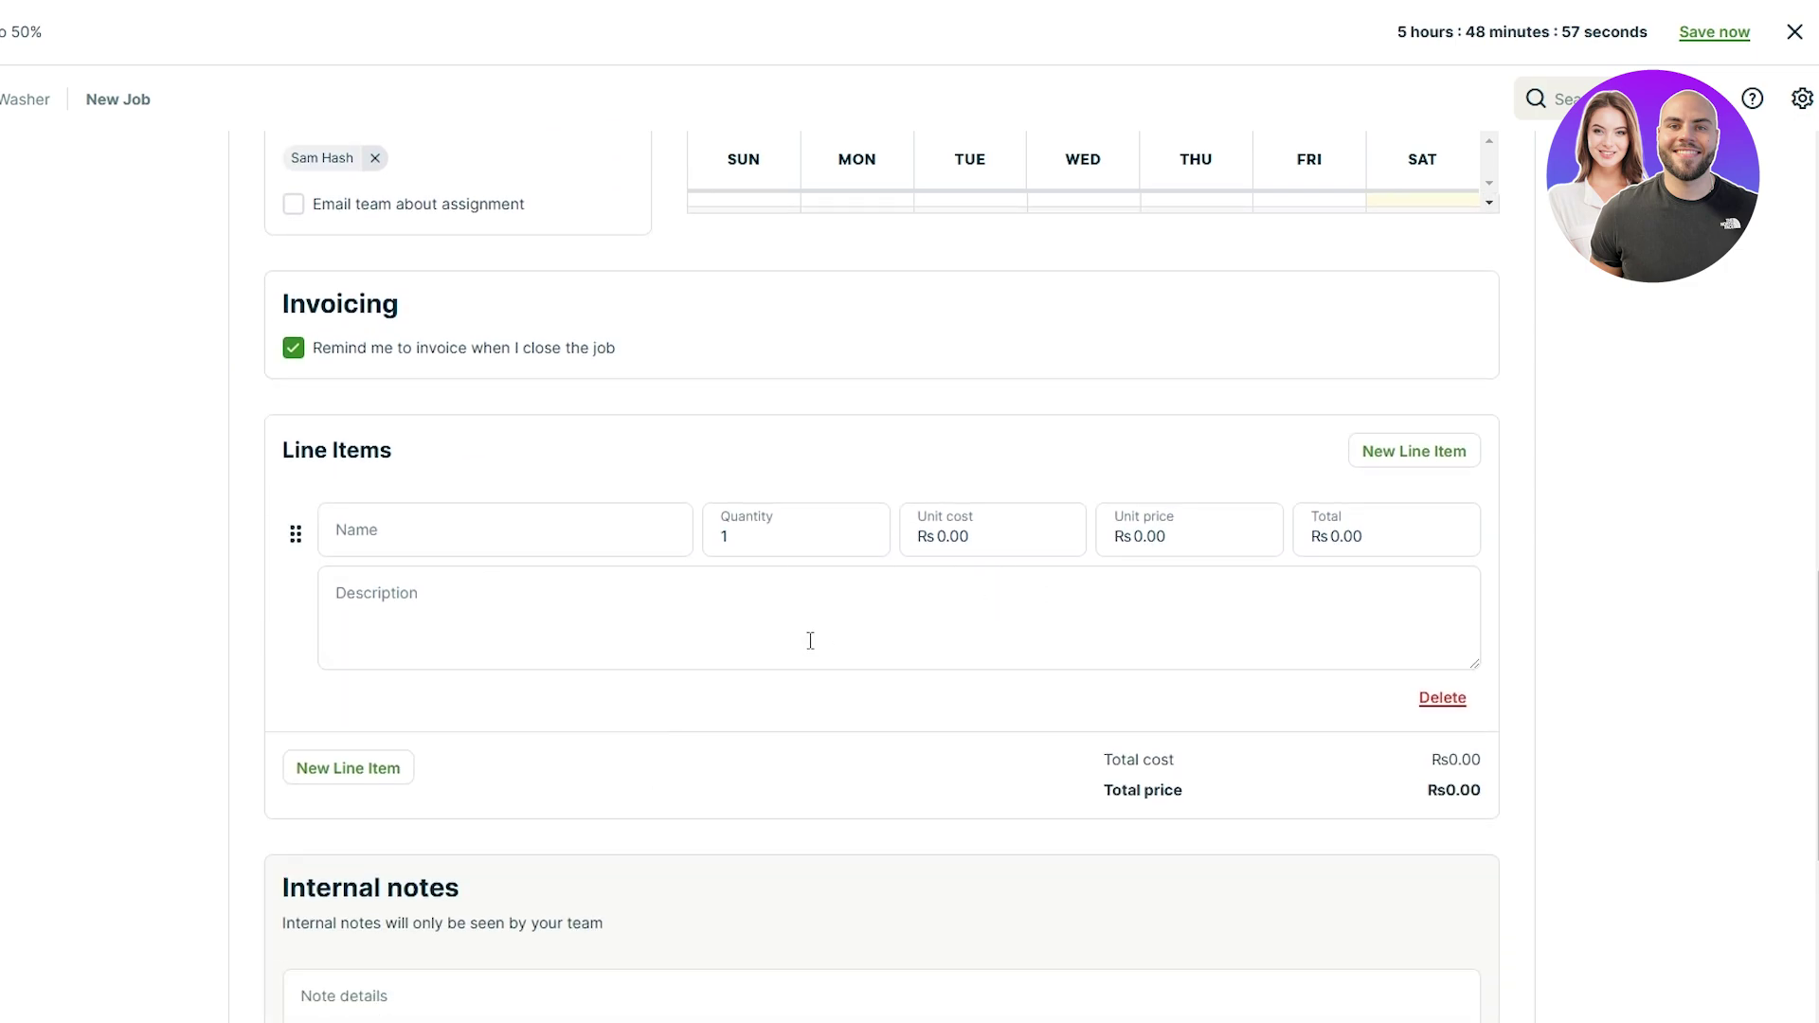
pyautogui.scroll(-5, 834, 616)
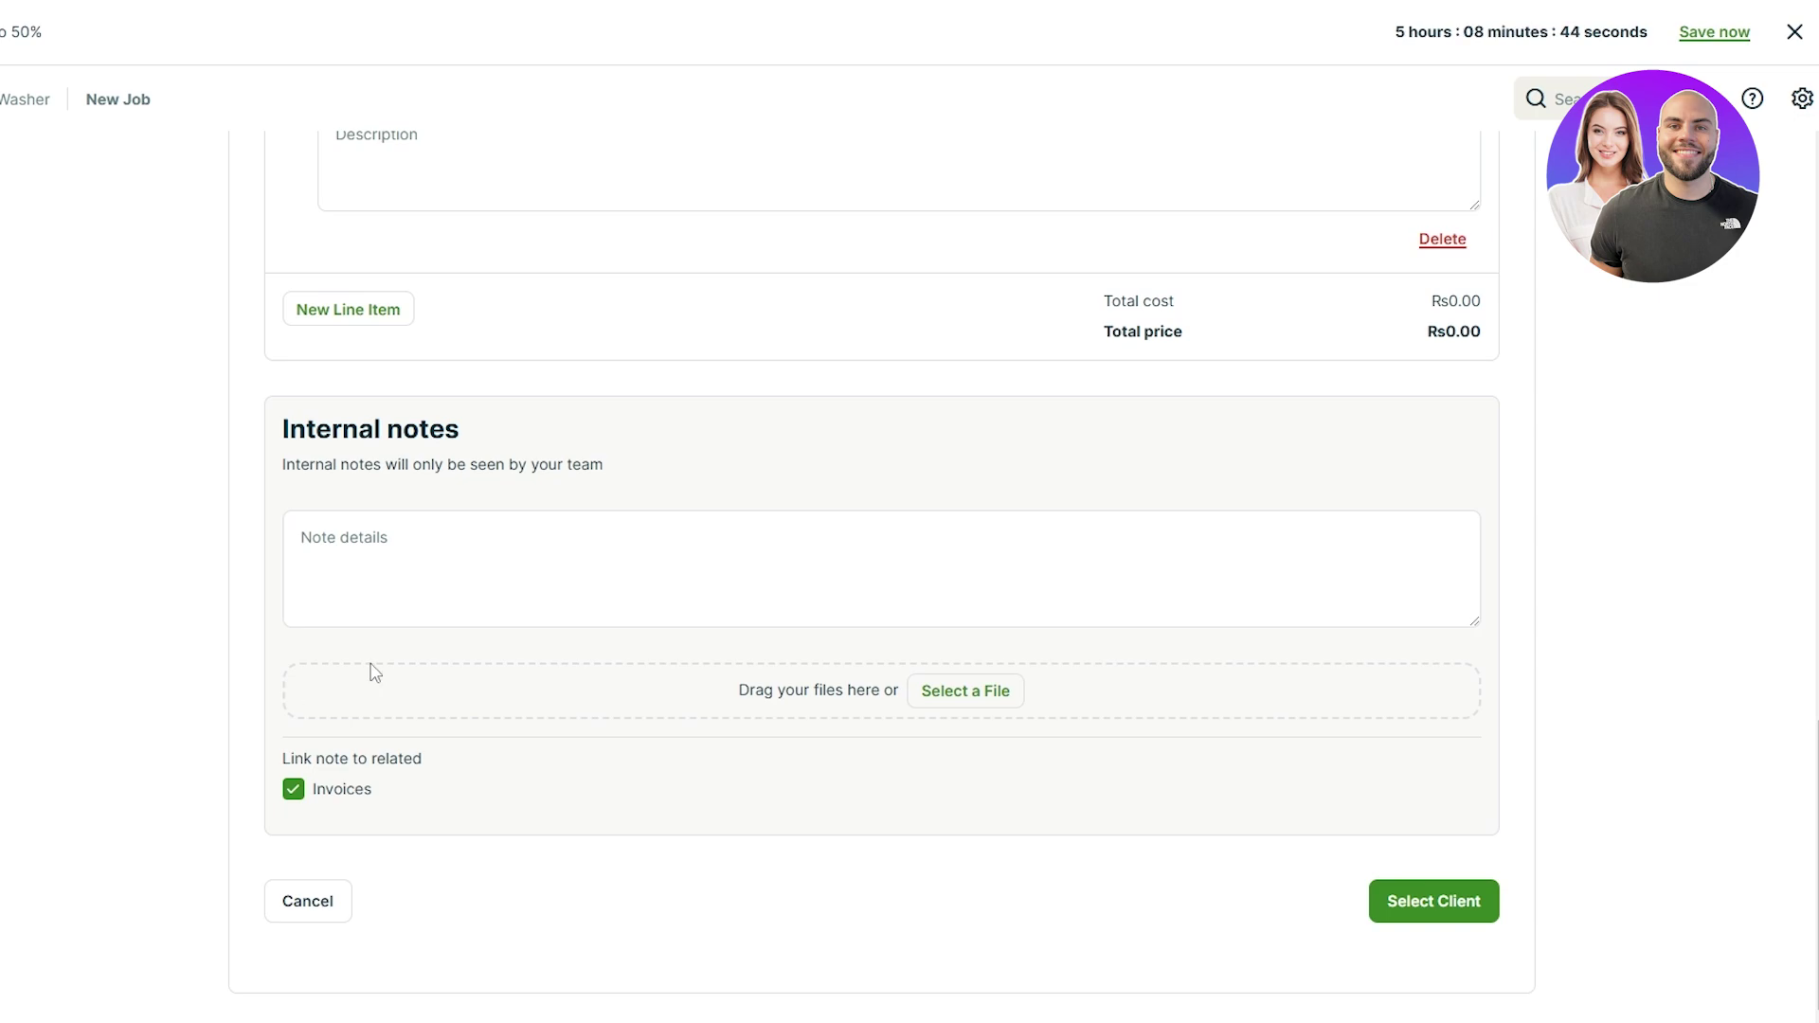
pyautogui.scroll(1, 445, 581)
pyautogui.scroll(10, 385, 668)
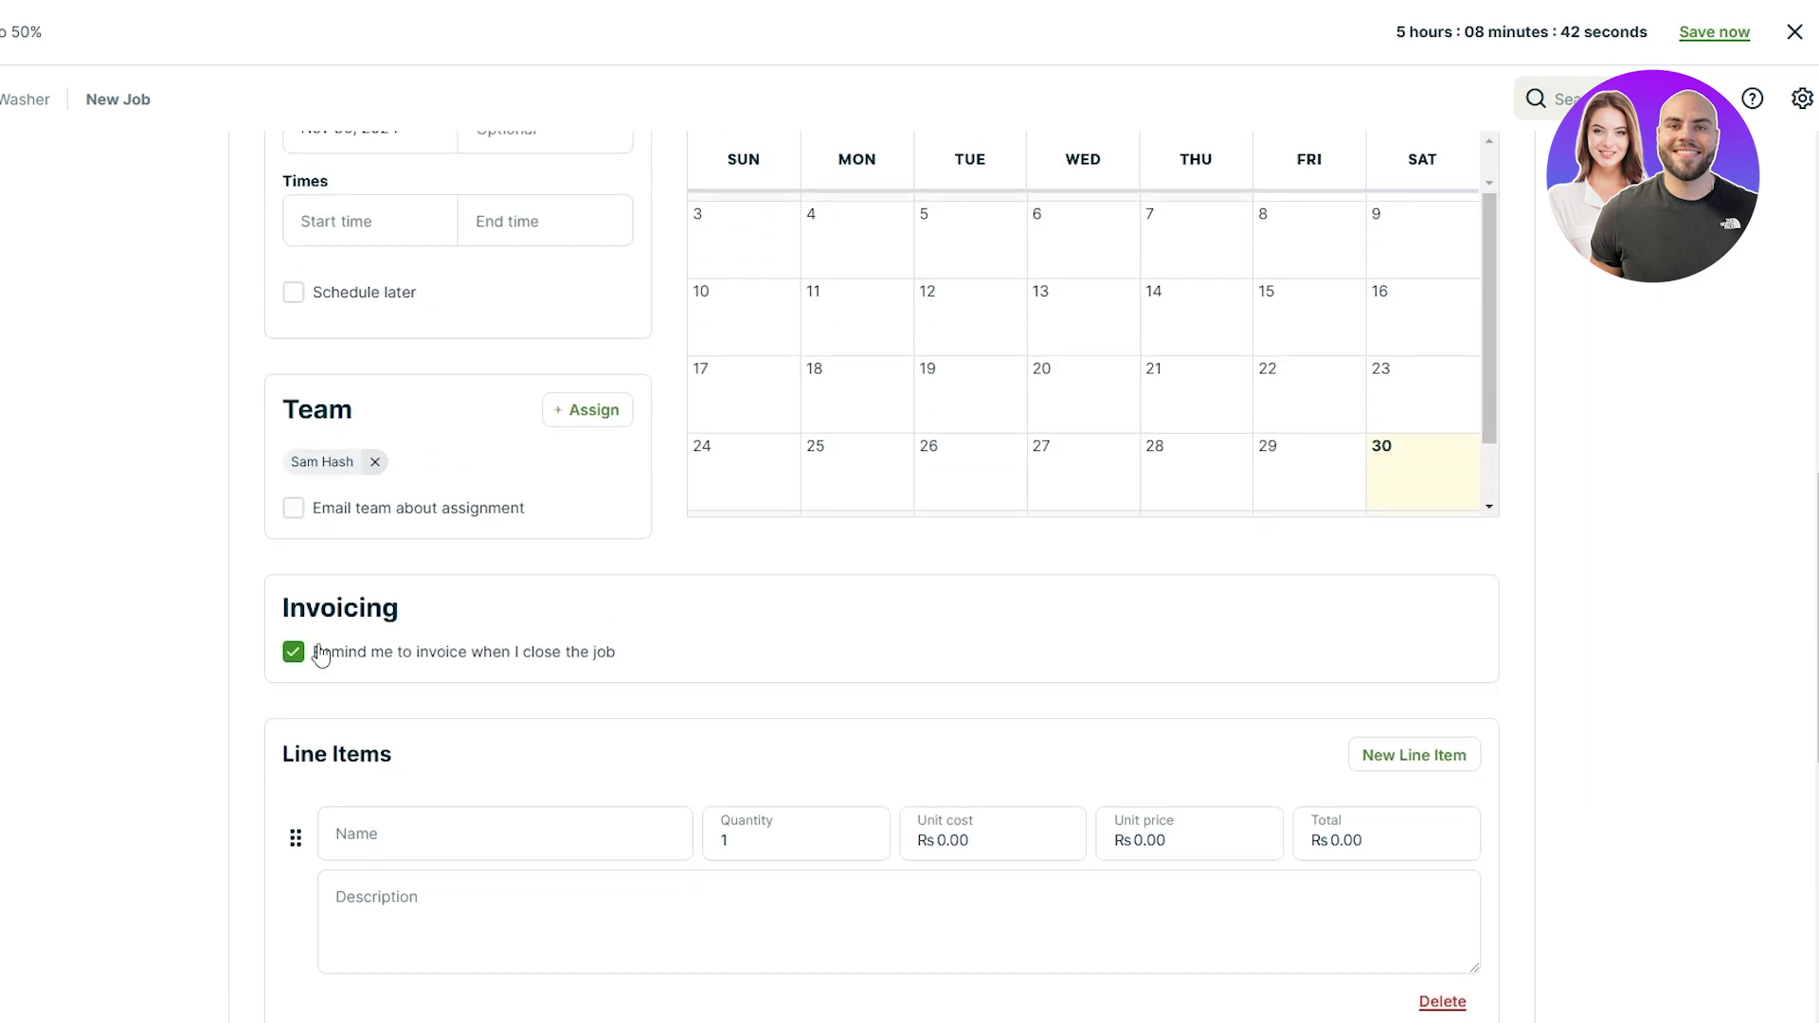
# Step: Start a new client with title Mr. and enter the client's first name
pyautogui.click(122, 169)
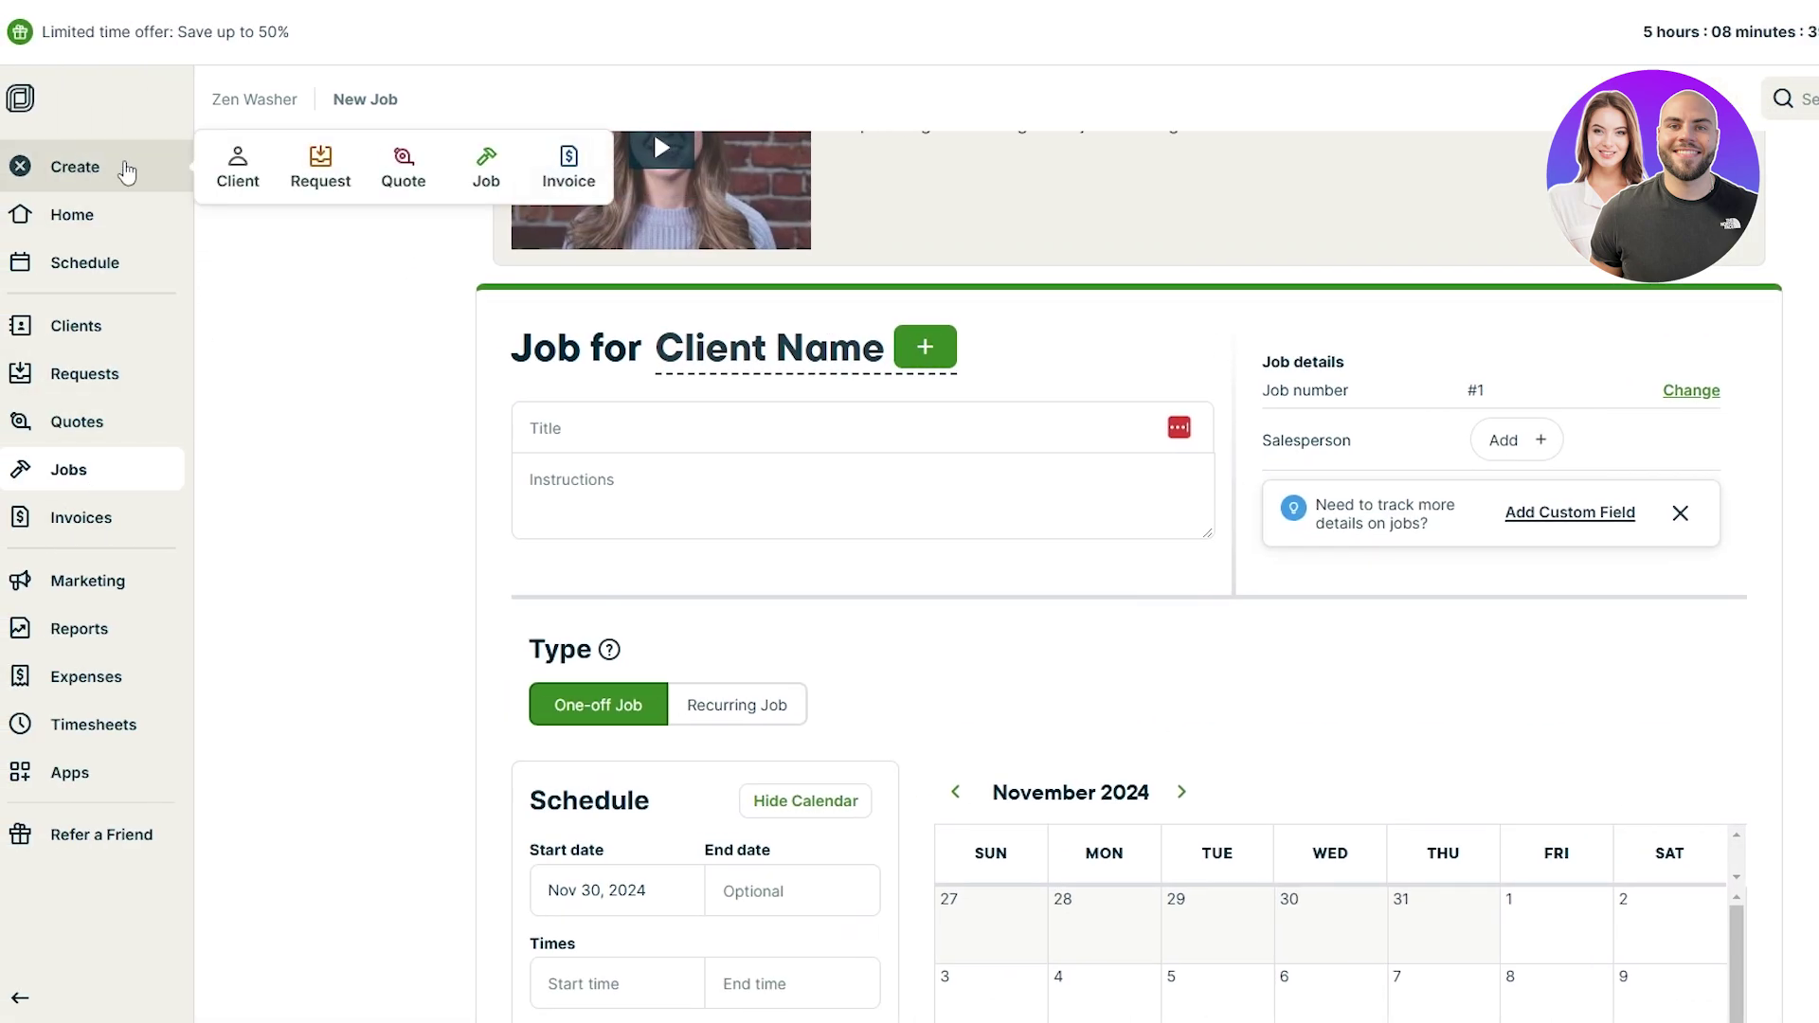
pyautogui.click(232, 180)
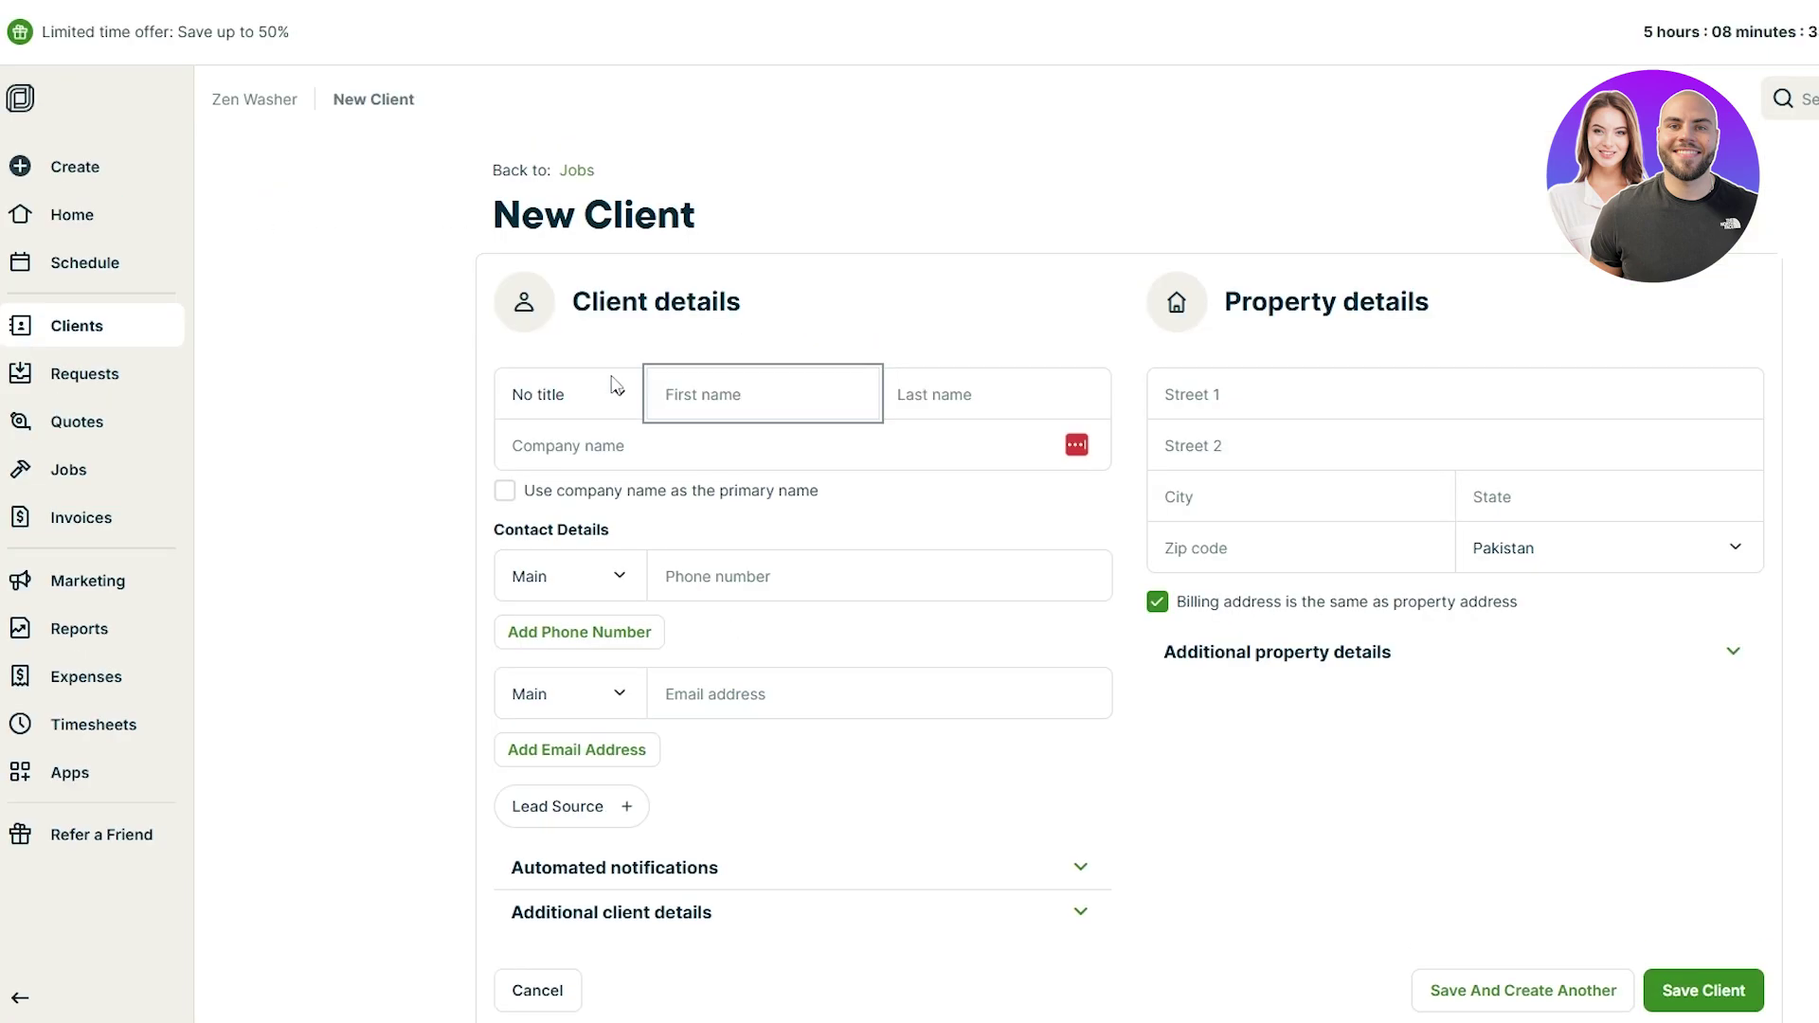
pyautogui.click(588, 396)
pyautogui.click(614, 462)
pyautogui.click(779, 374)
pyautogui.write('Ross')
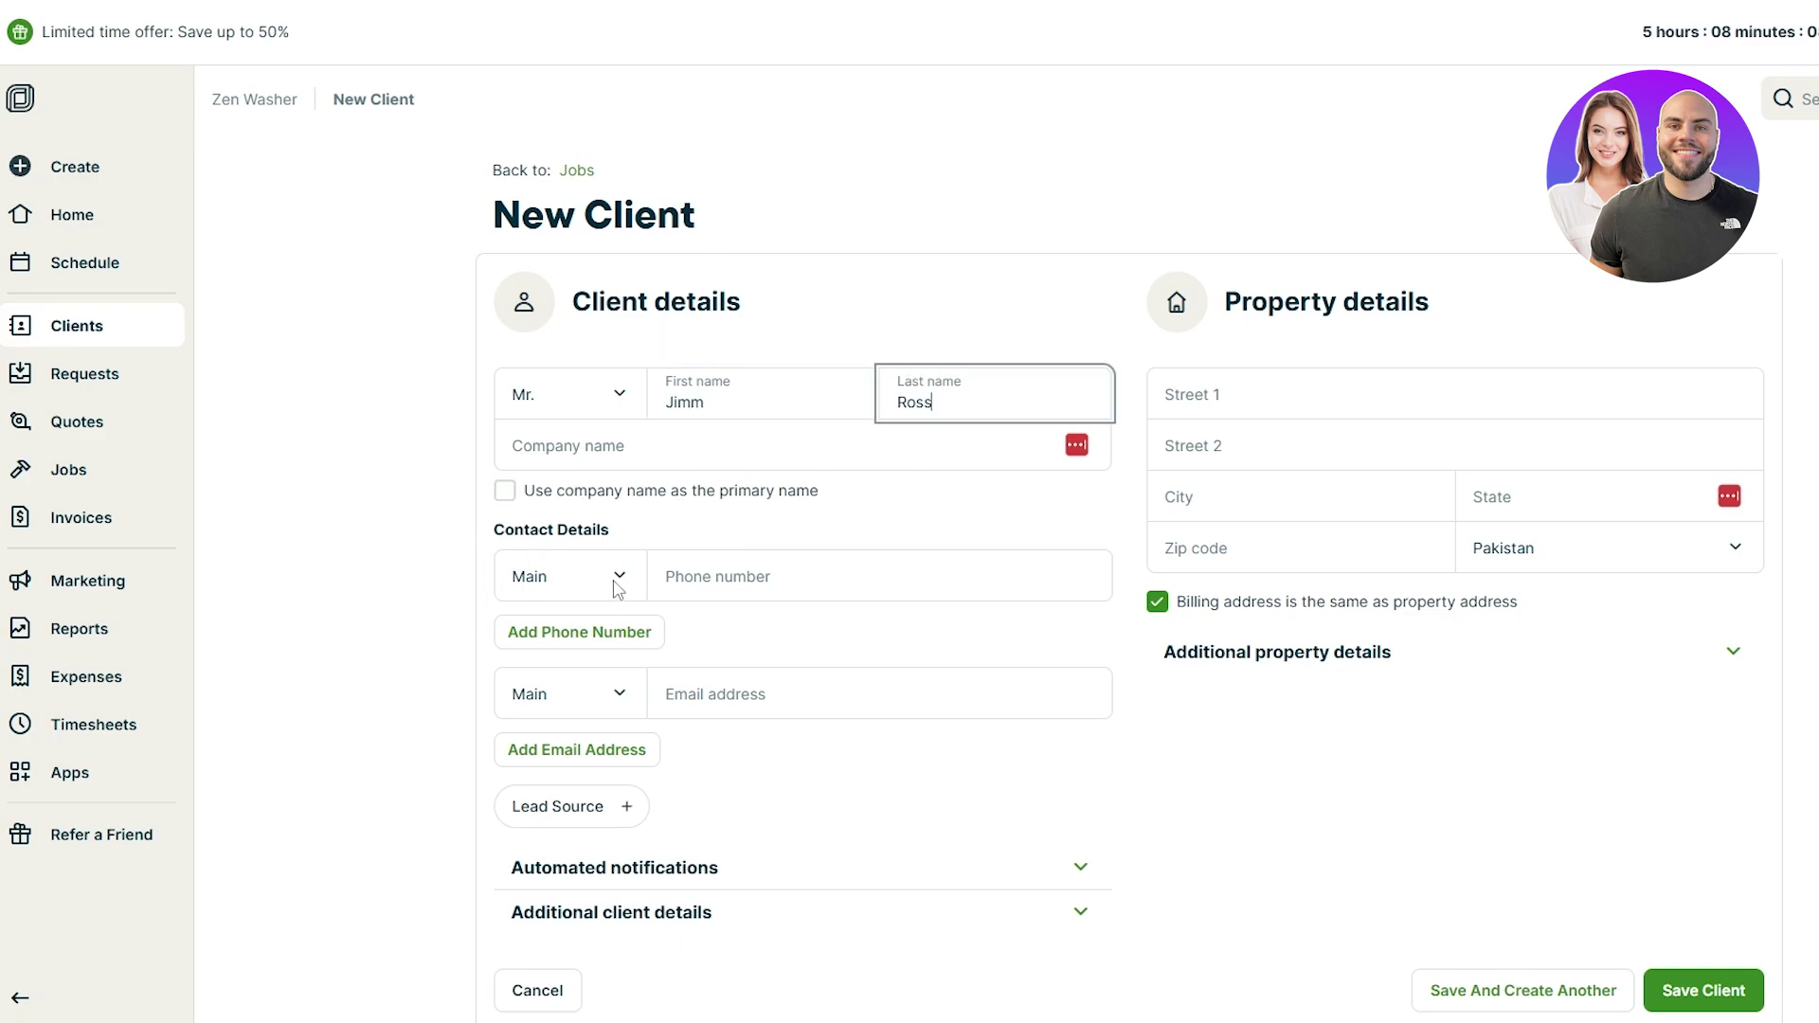
# Step: Add the client's phone number with Mobile as the phone type
pyautogui.click(618, 578)
pyautogui.click(534, 666)
pyautogui.press('Tab')
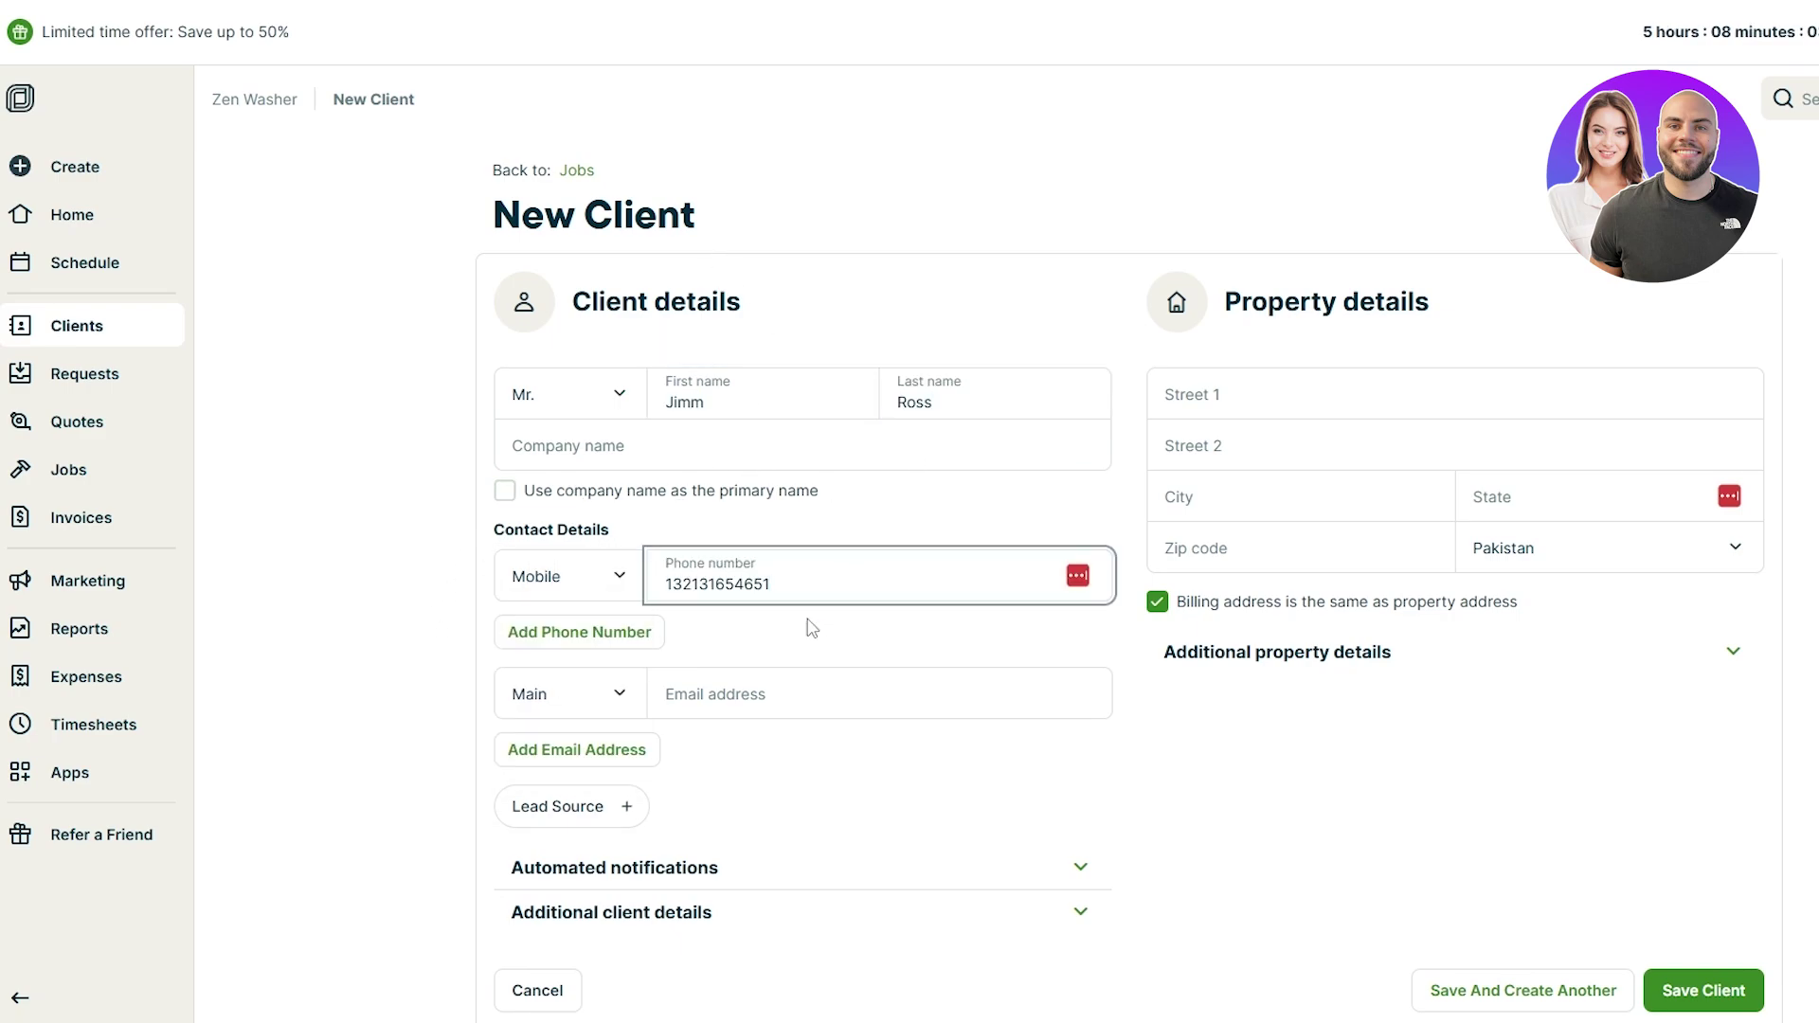
pyautogui.click(568, 574)
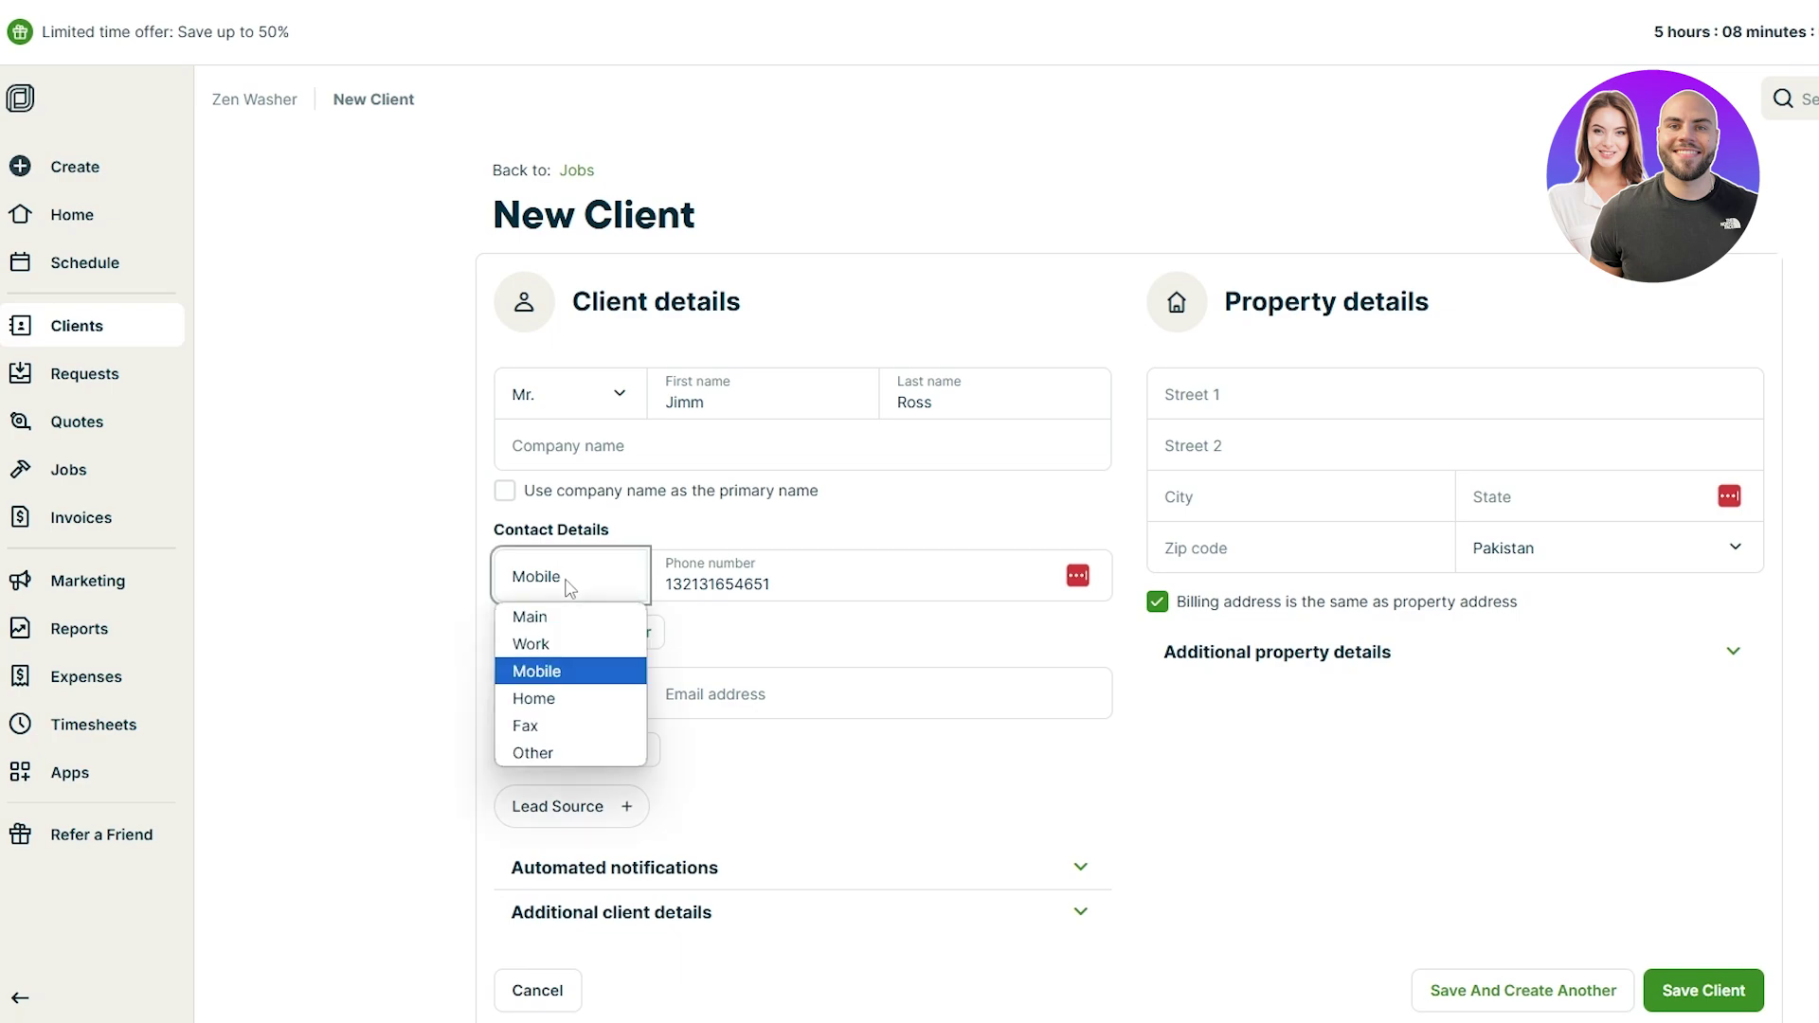
pyautogui.click(537, 670)
# Step: Leave the street address lines empty and save the new client
pyautogui.scroll(-1, 457, 677)
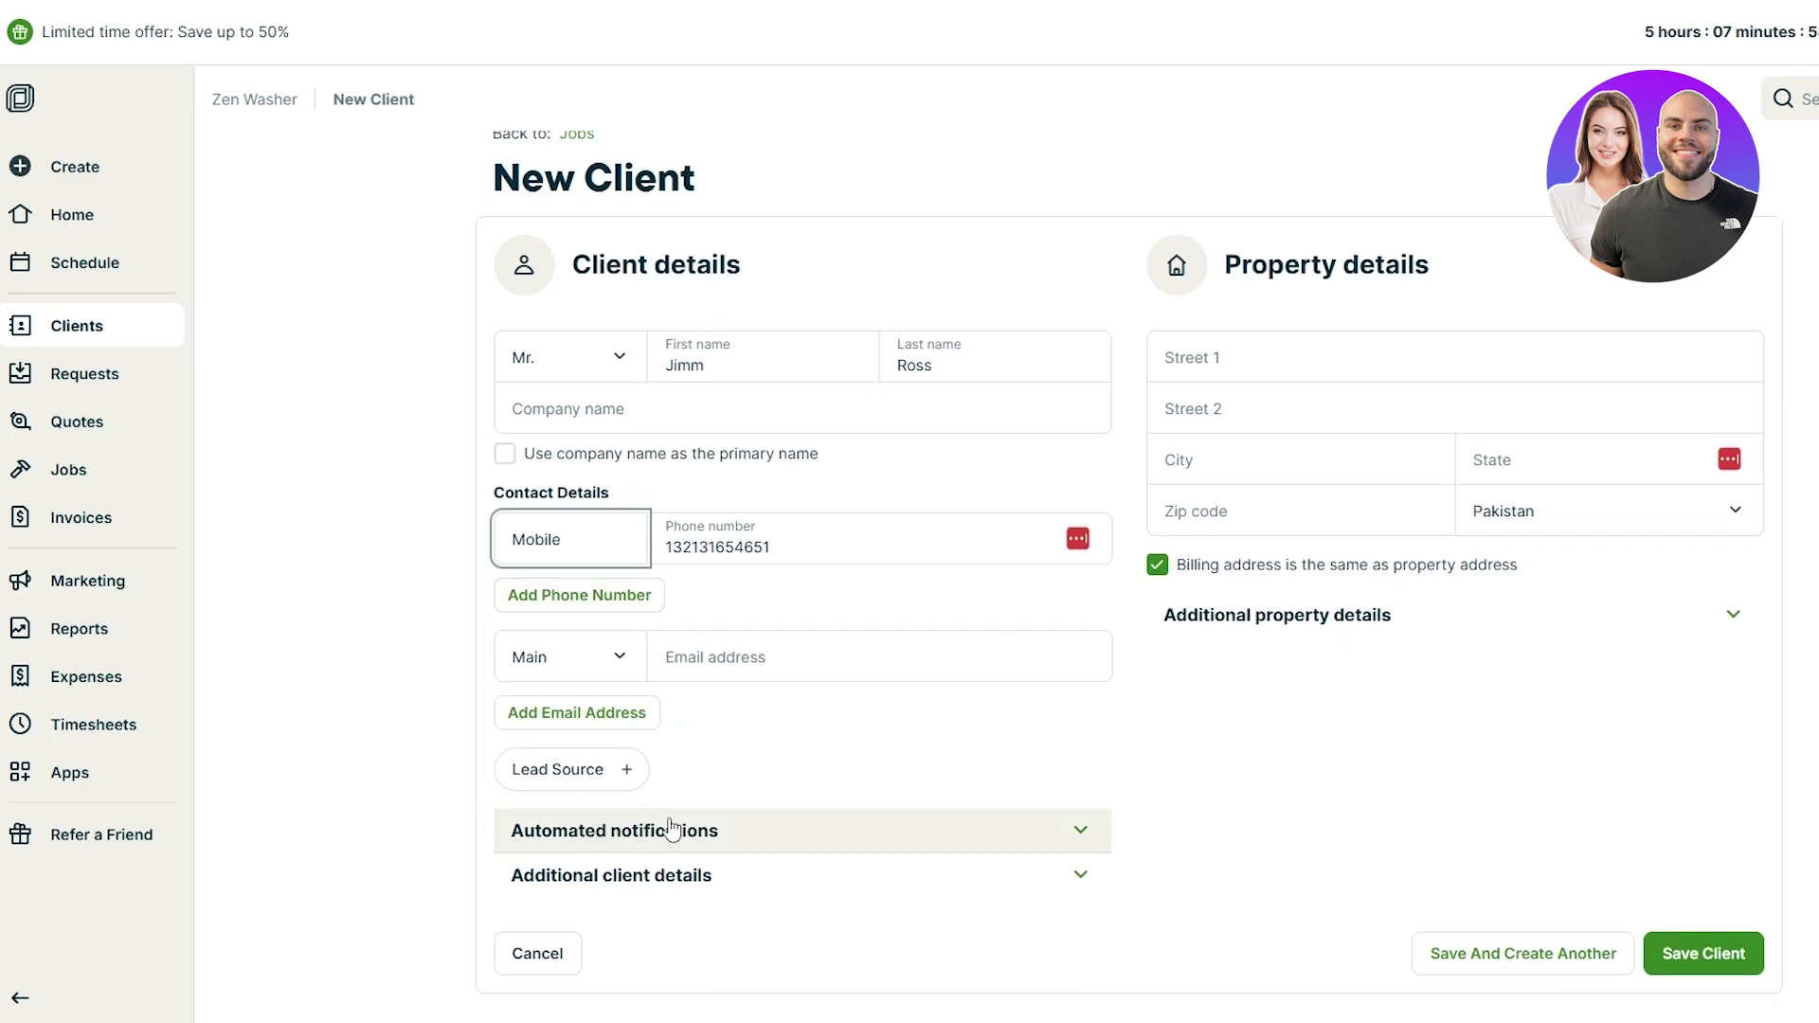
pyautogui.click(1184, 358)
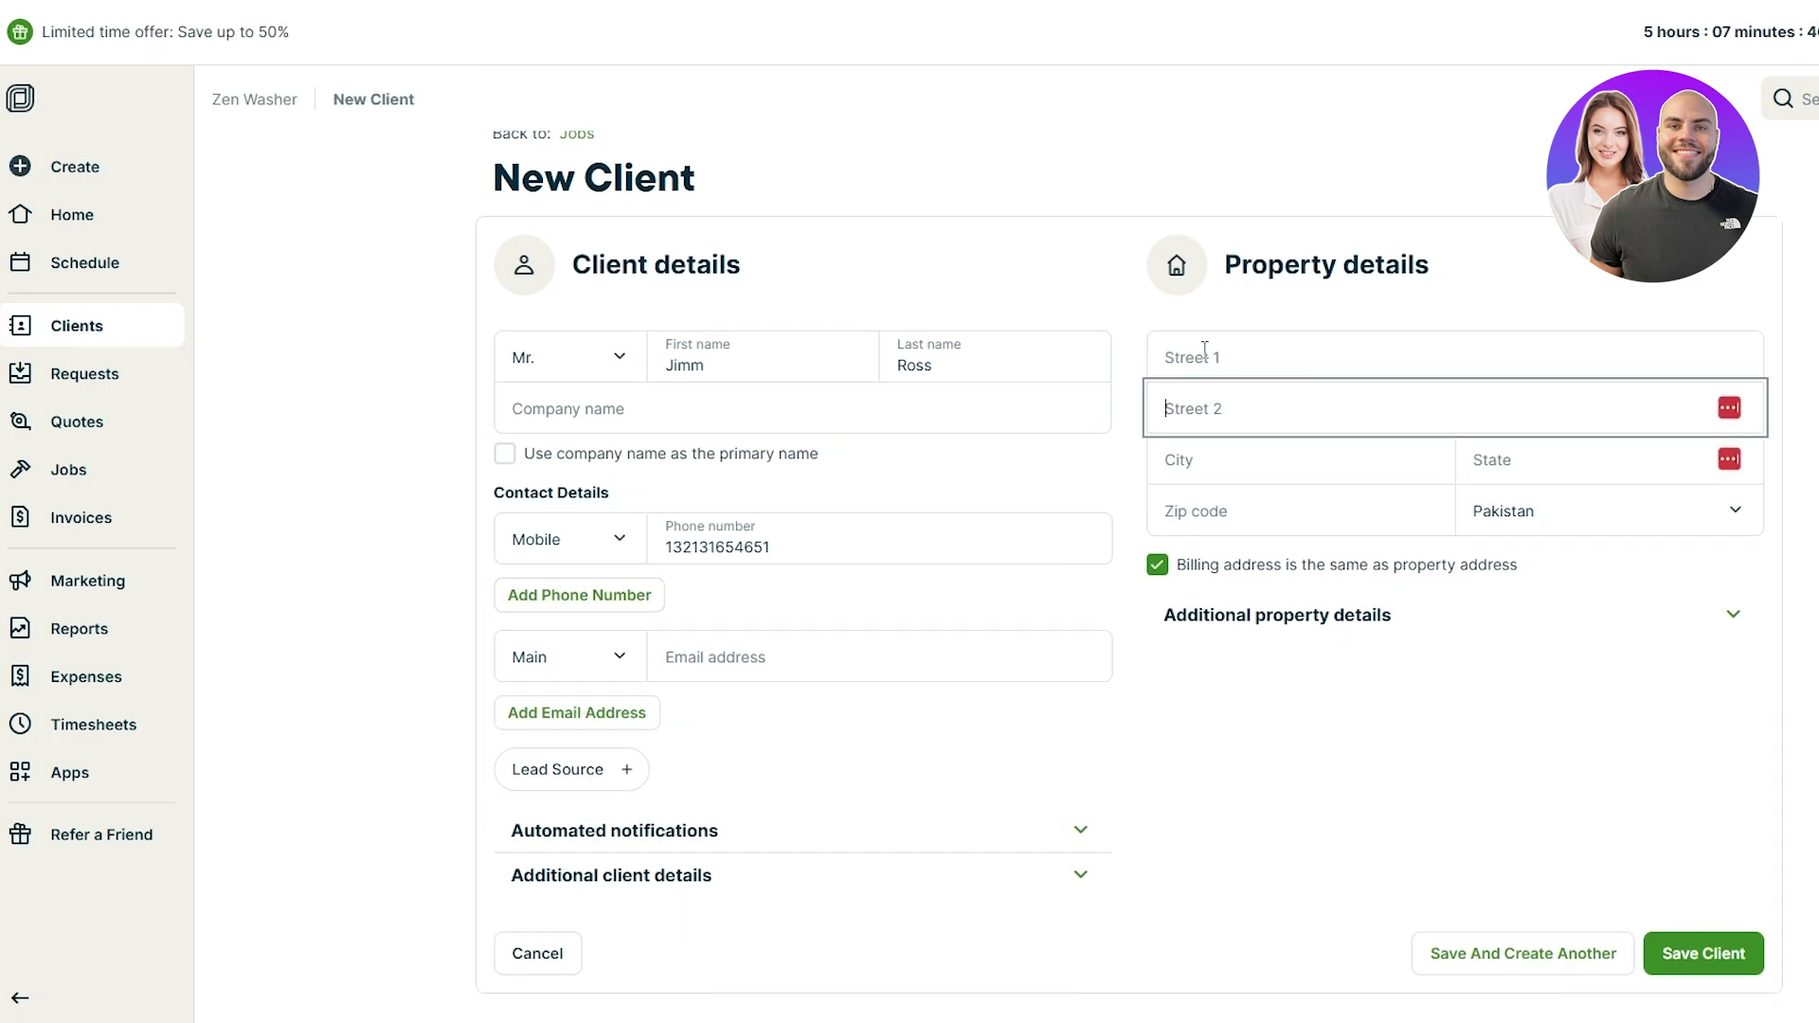
pyautogui.click(1203, 353)
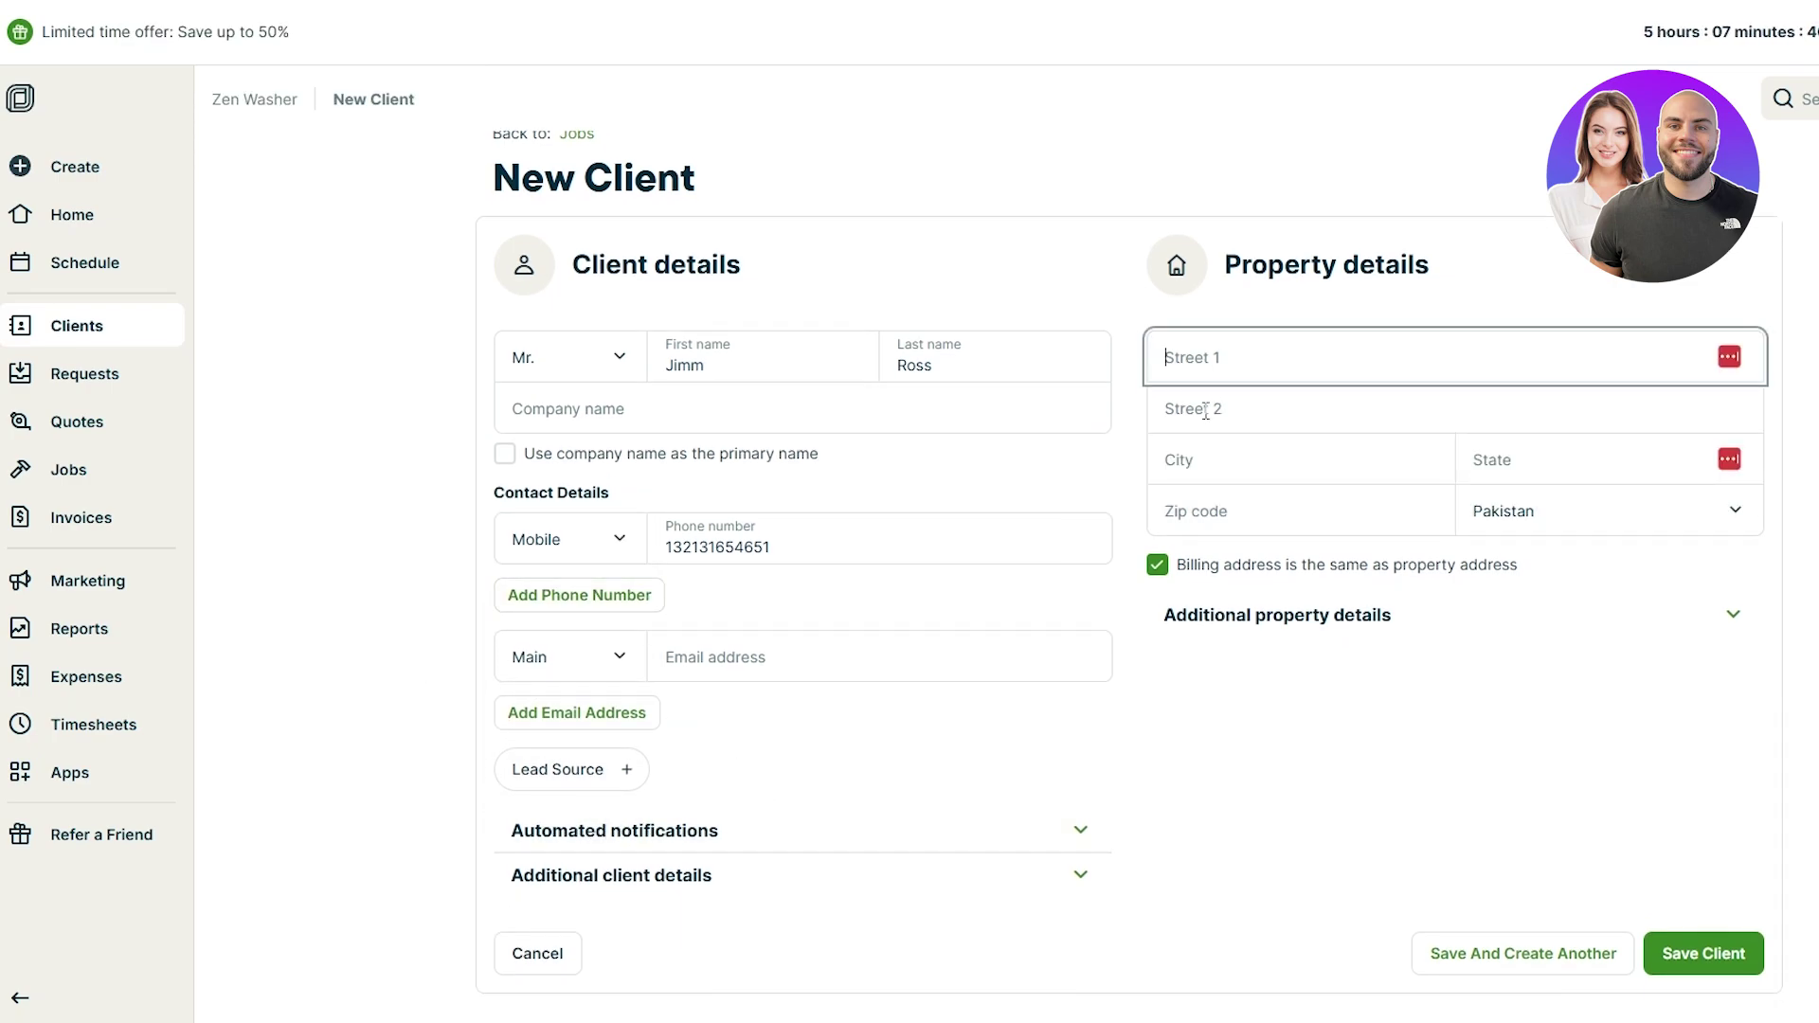
pyautogui.click(1206, 410)
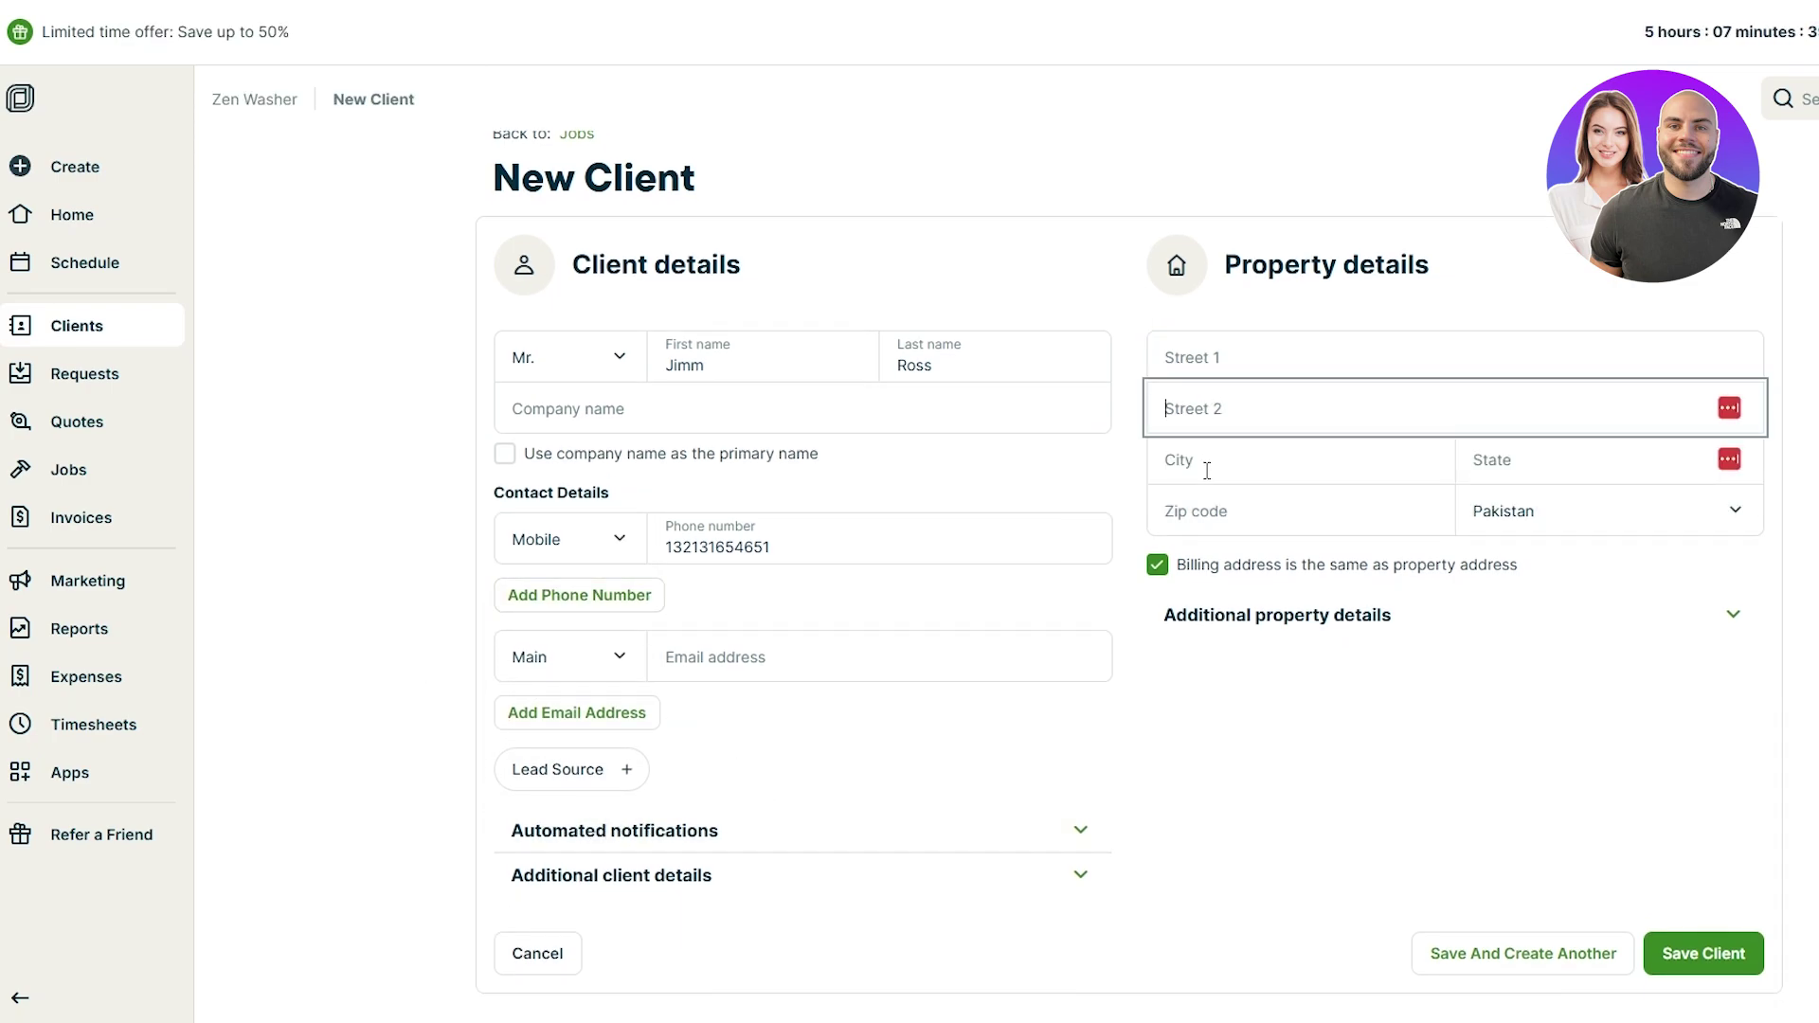
pyautogui.click(1705, 955)
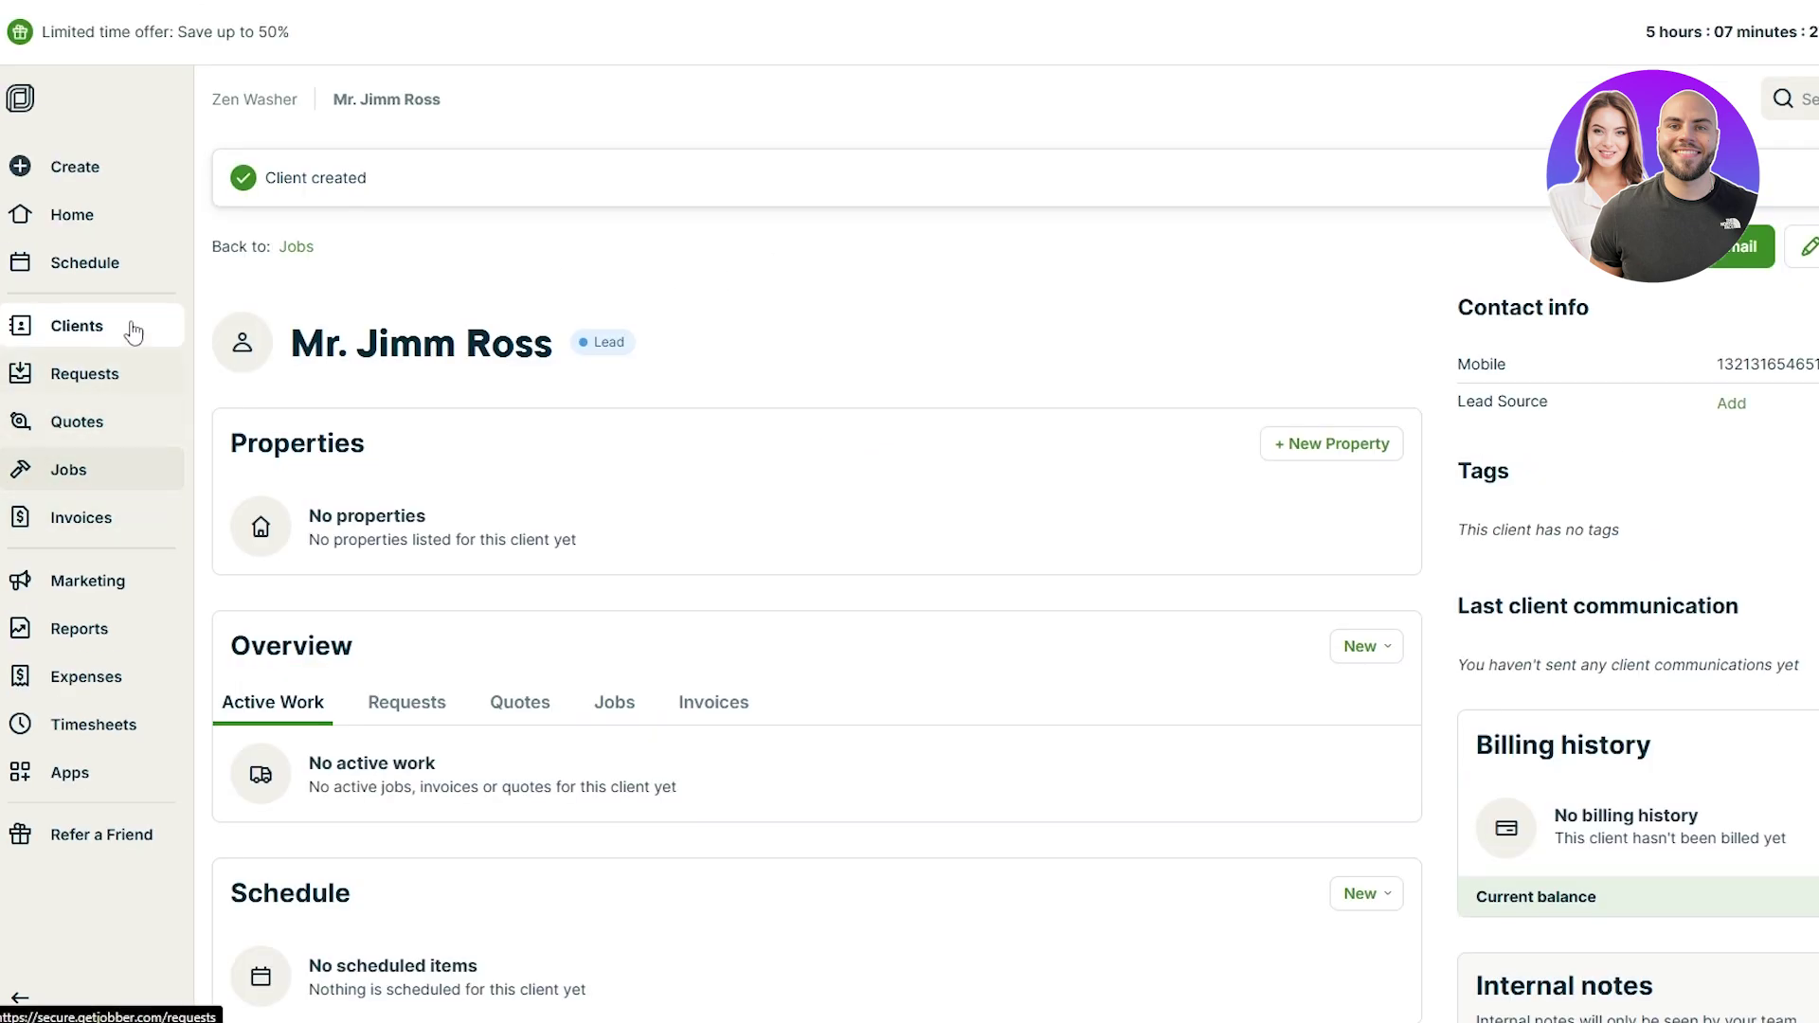
# Step: Start a new request and assign the newly created client to it
pyautogui.click(74, 167)
pyautogui.click(332, 180)
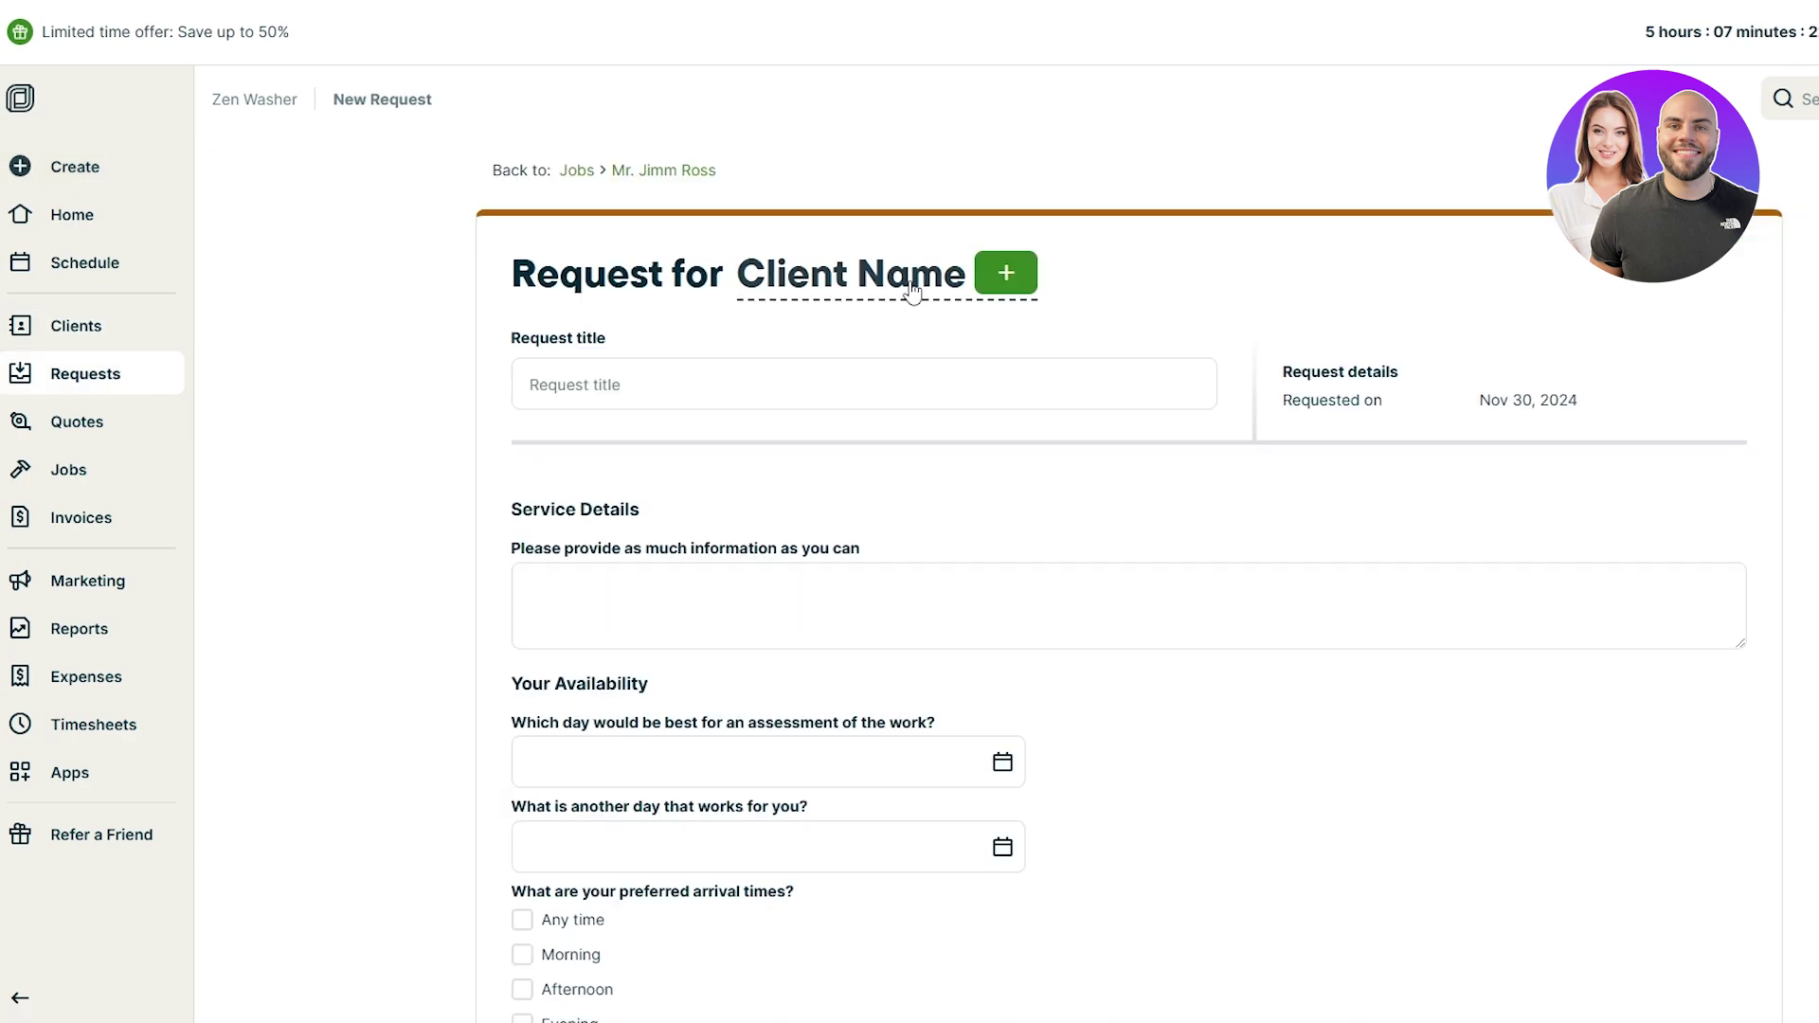
pyautogui.click(909, 289)
pyautogui.click(886, 458)
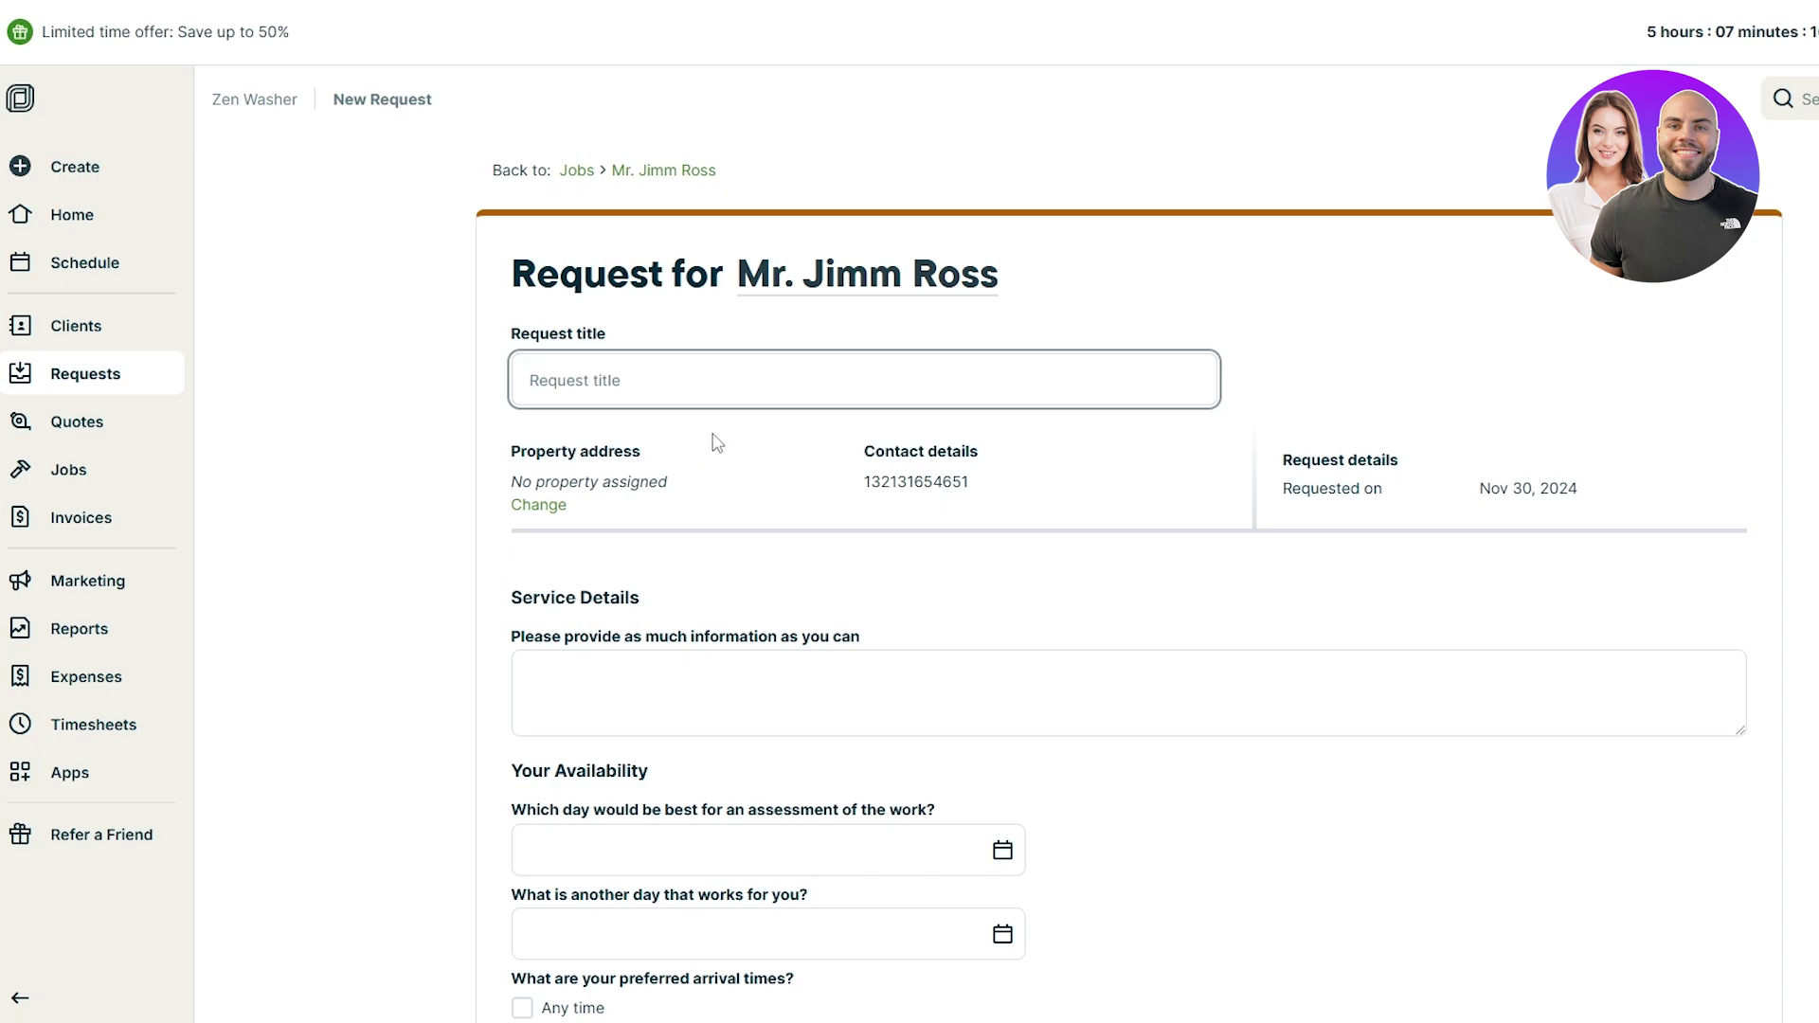
# Step: Go through the service details box and the first preferred assessment date calendar
pyautogui.scroll(-5, 776, 654)
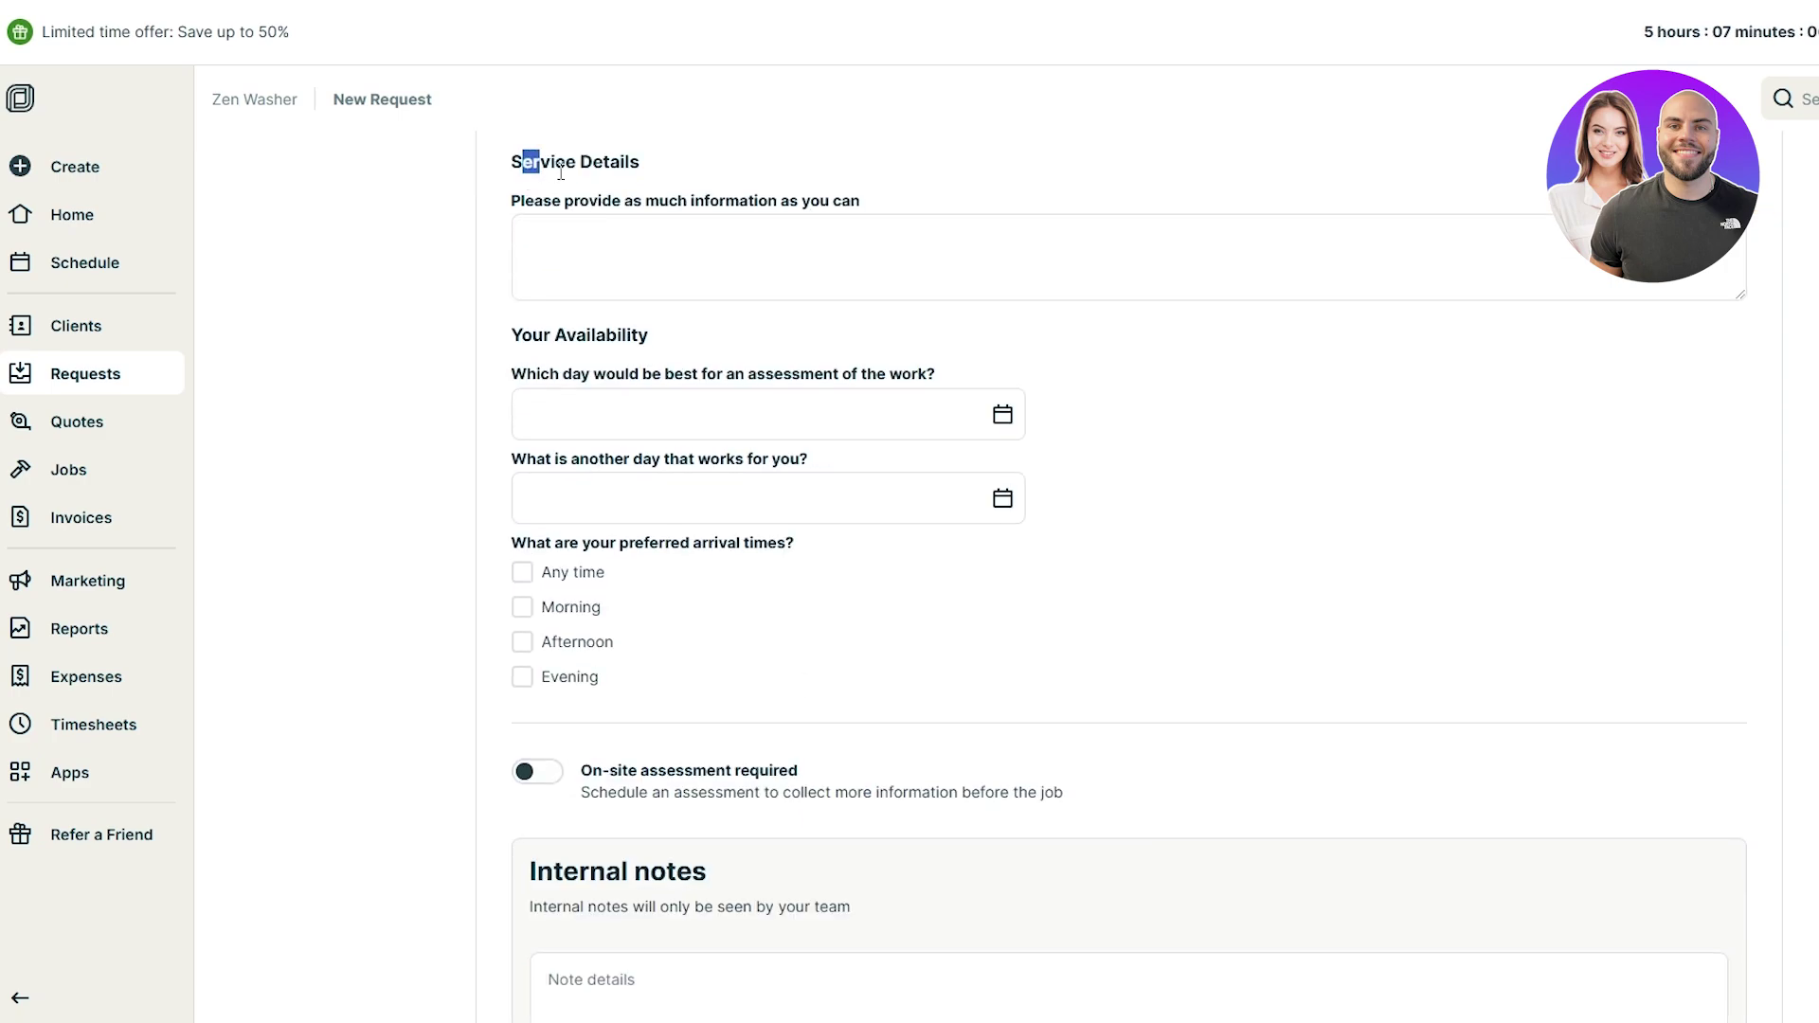
pyautogui.moveTo(522, 161); pyautogui.dragTo(849, 209)
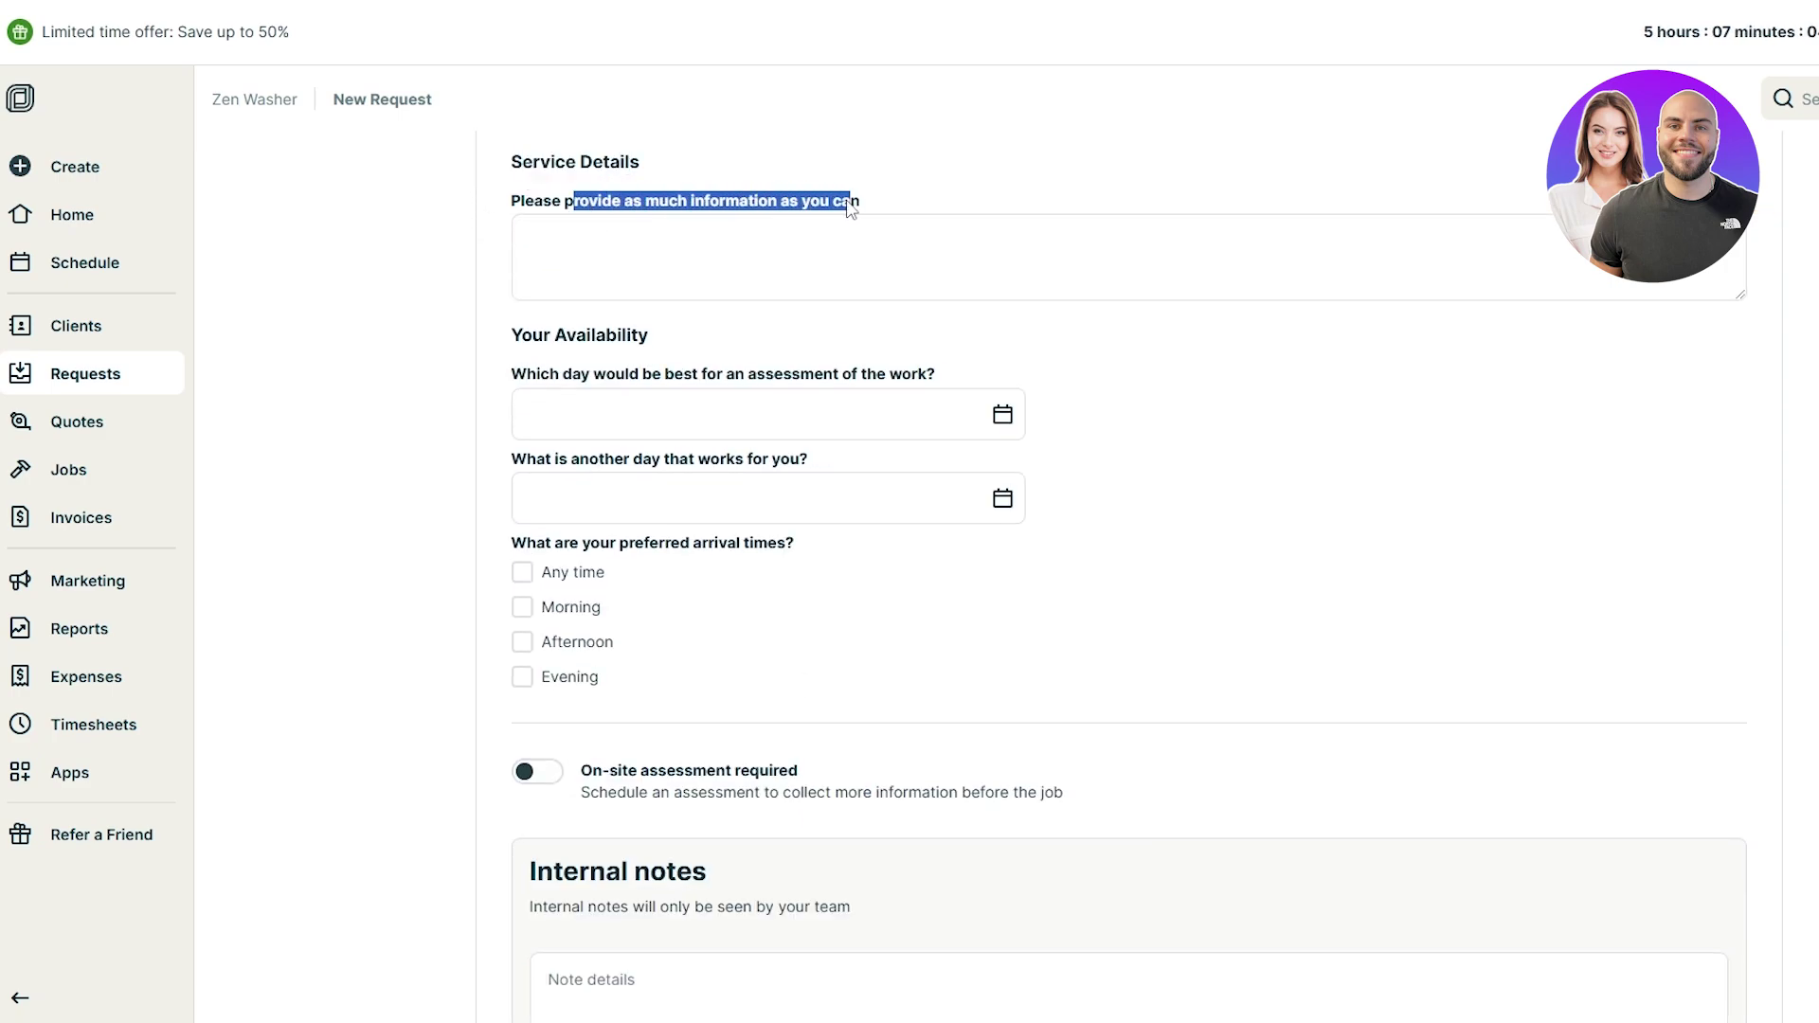
pyautogui.click(783, 252)
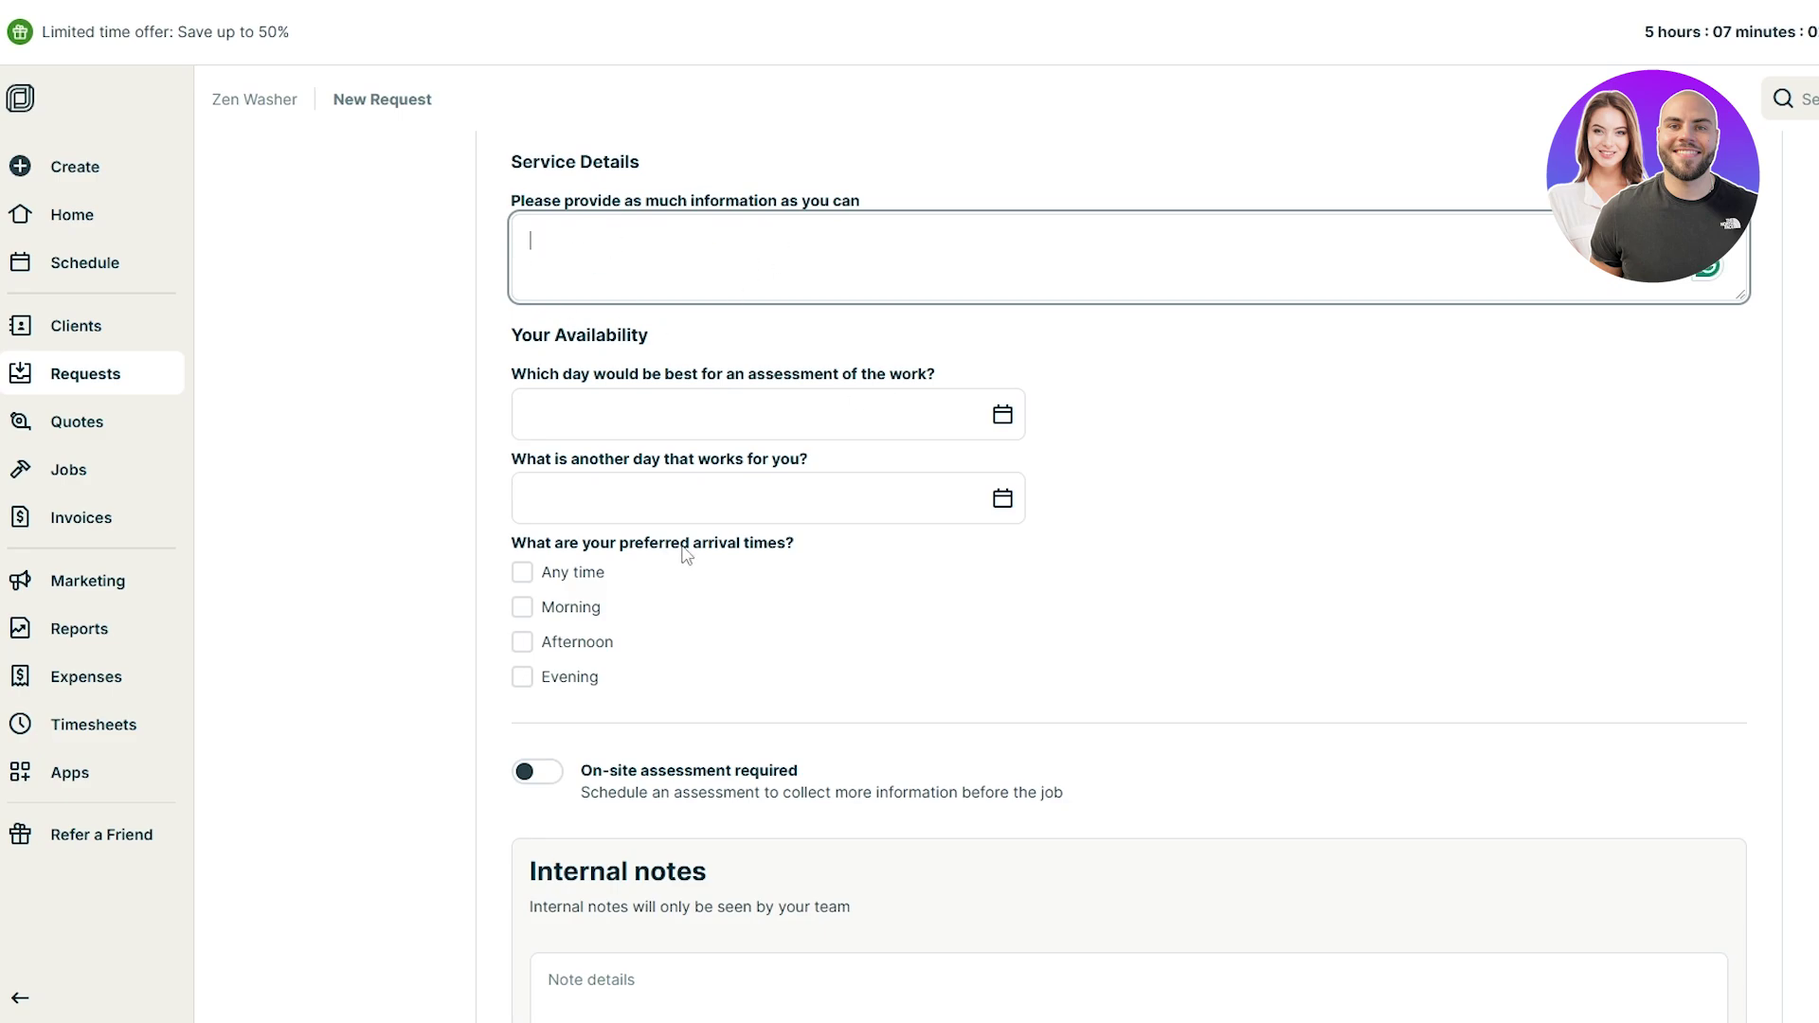
pyautogui.scroll(1, 755, 531)
pyautogui.click(539, 526)
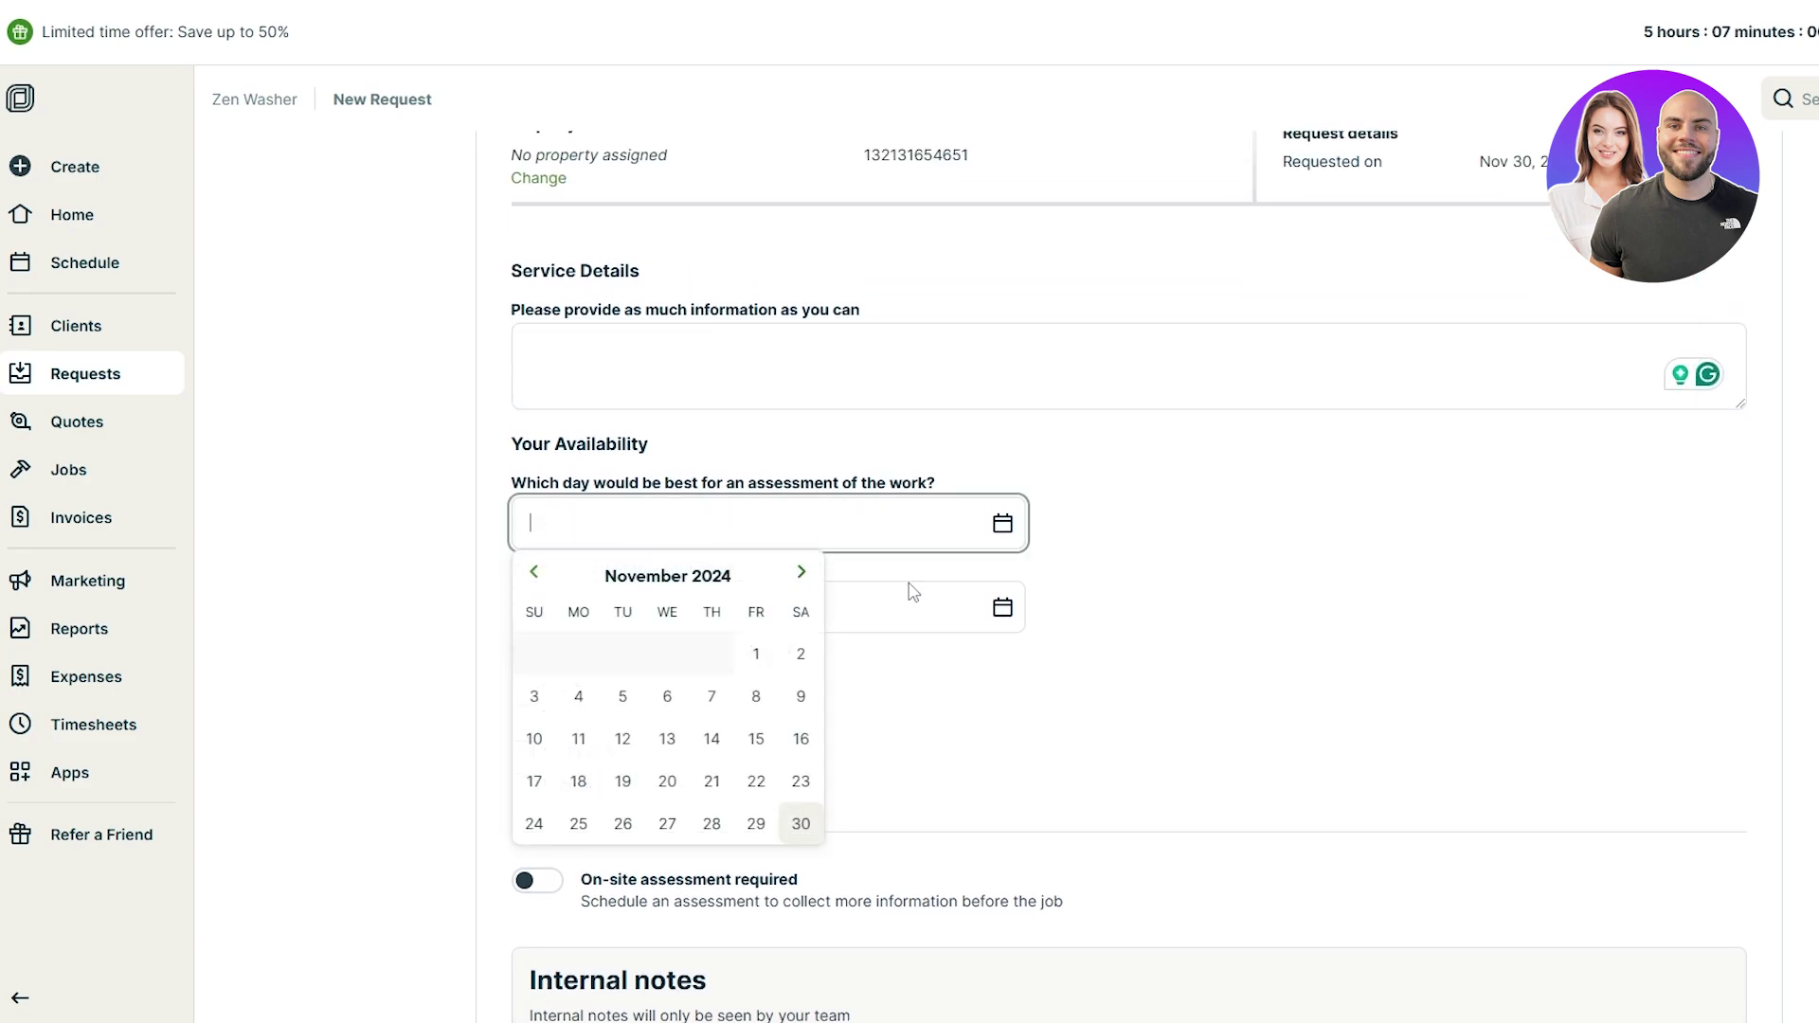
pyautogui.click(1176, 628)
# Step: Scroll through the request and expand the Save And... options
pyautogui.scroll(-4, 717, 628)
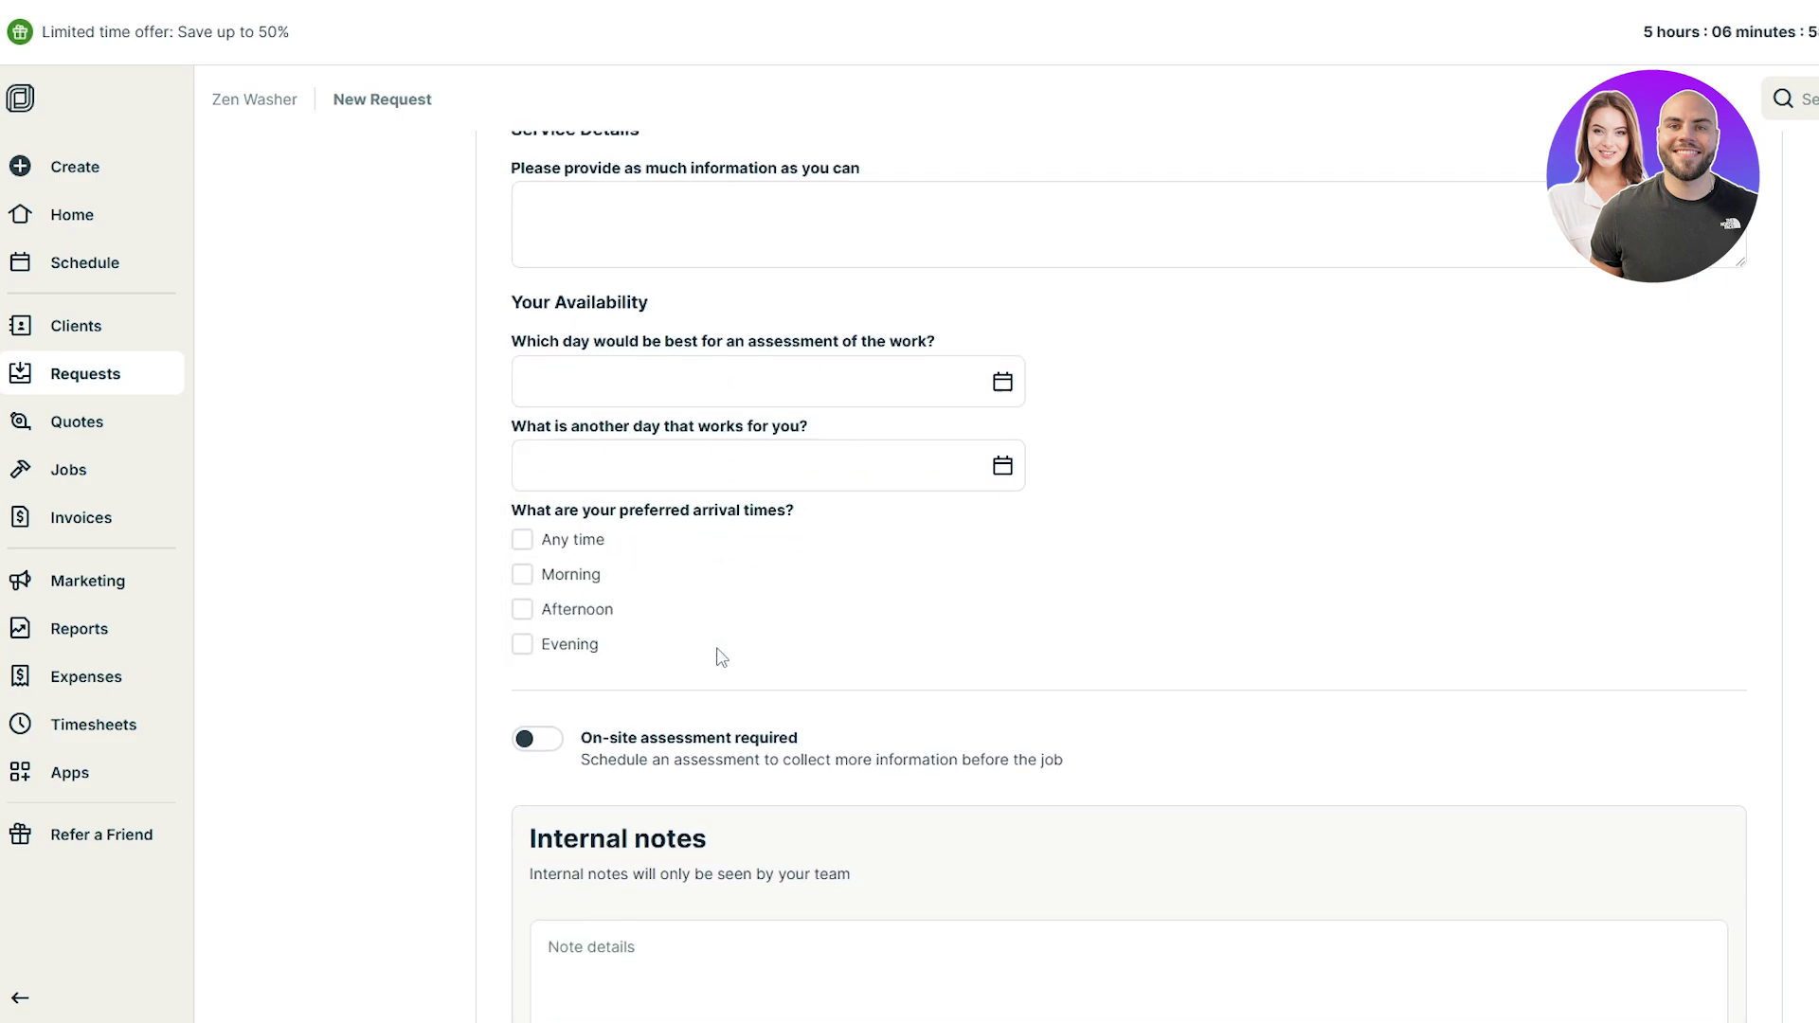
pyautogui.scroll(5, 629, 519)
pyautogui.scroll(2, 606, 379)
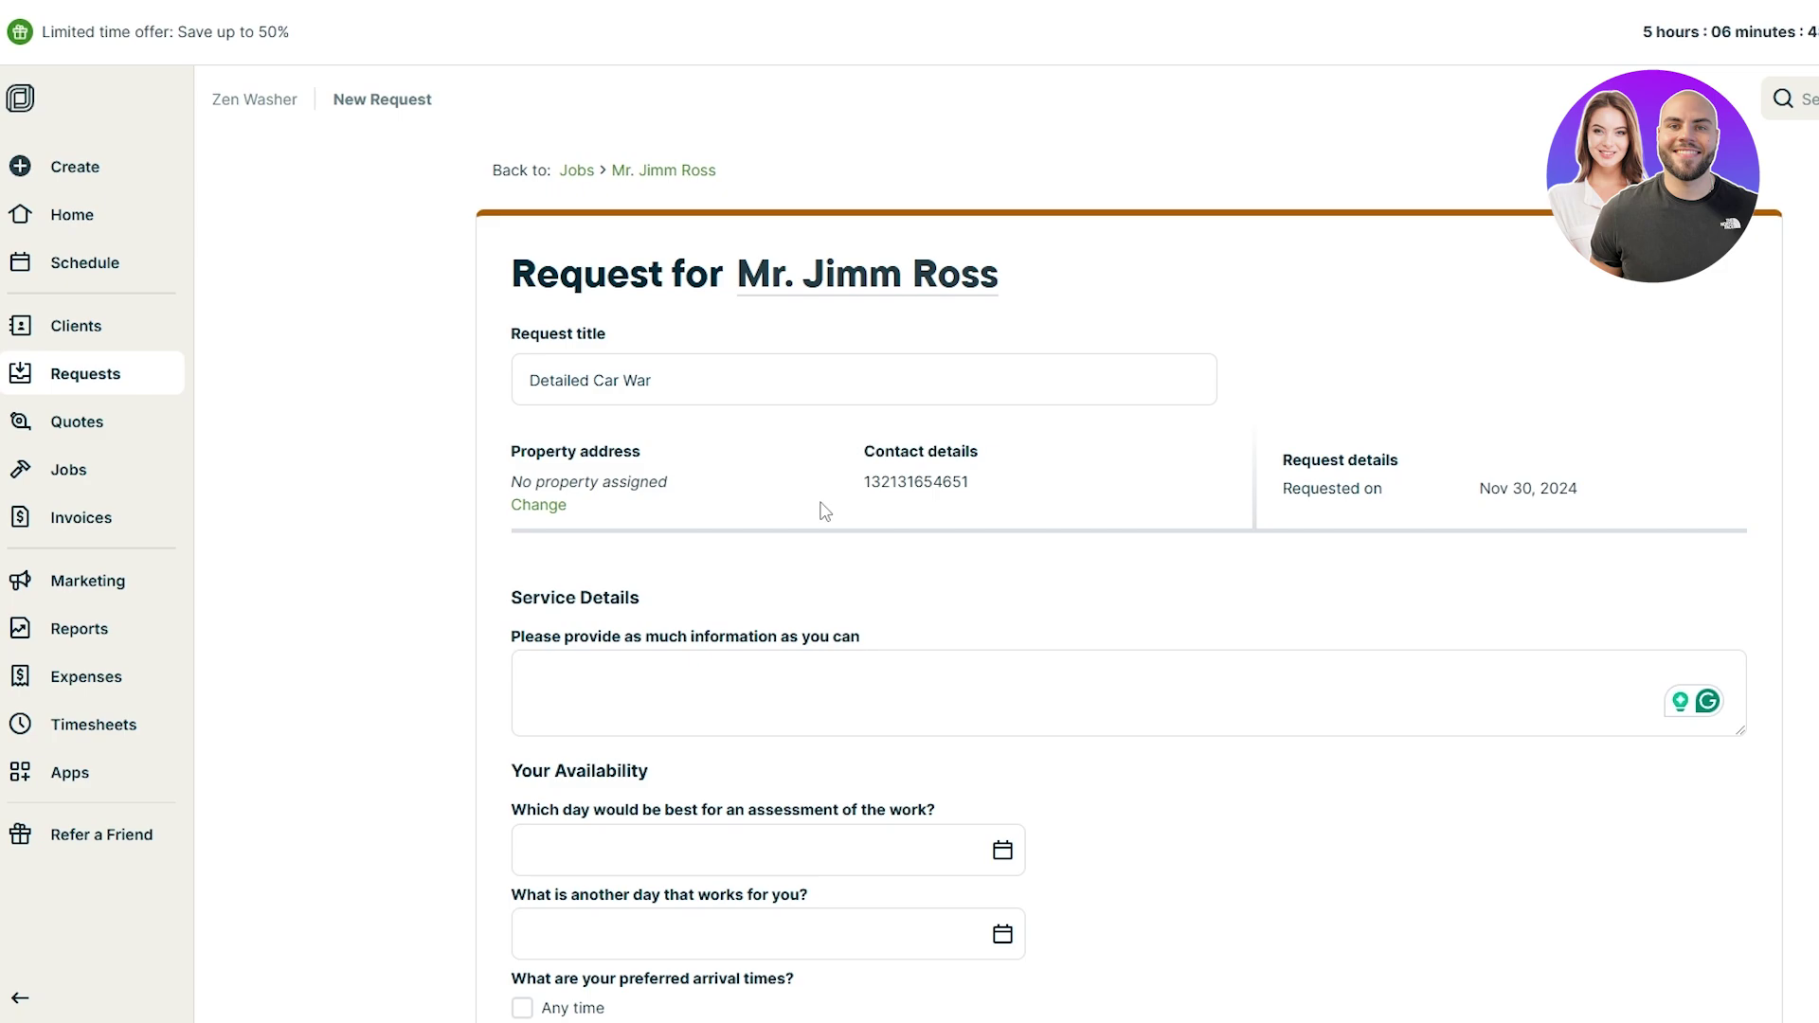
pyautogui.scroll(-9, 1173, 446)
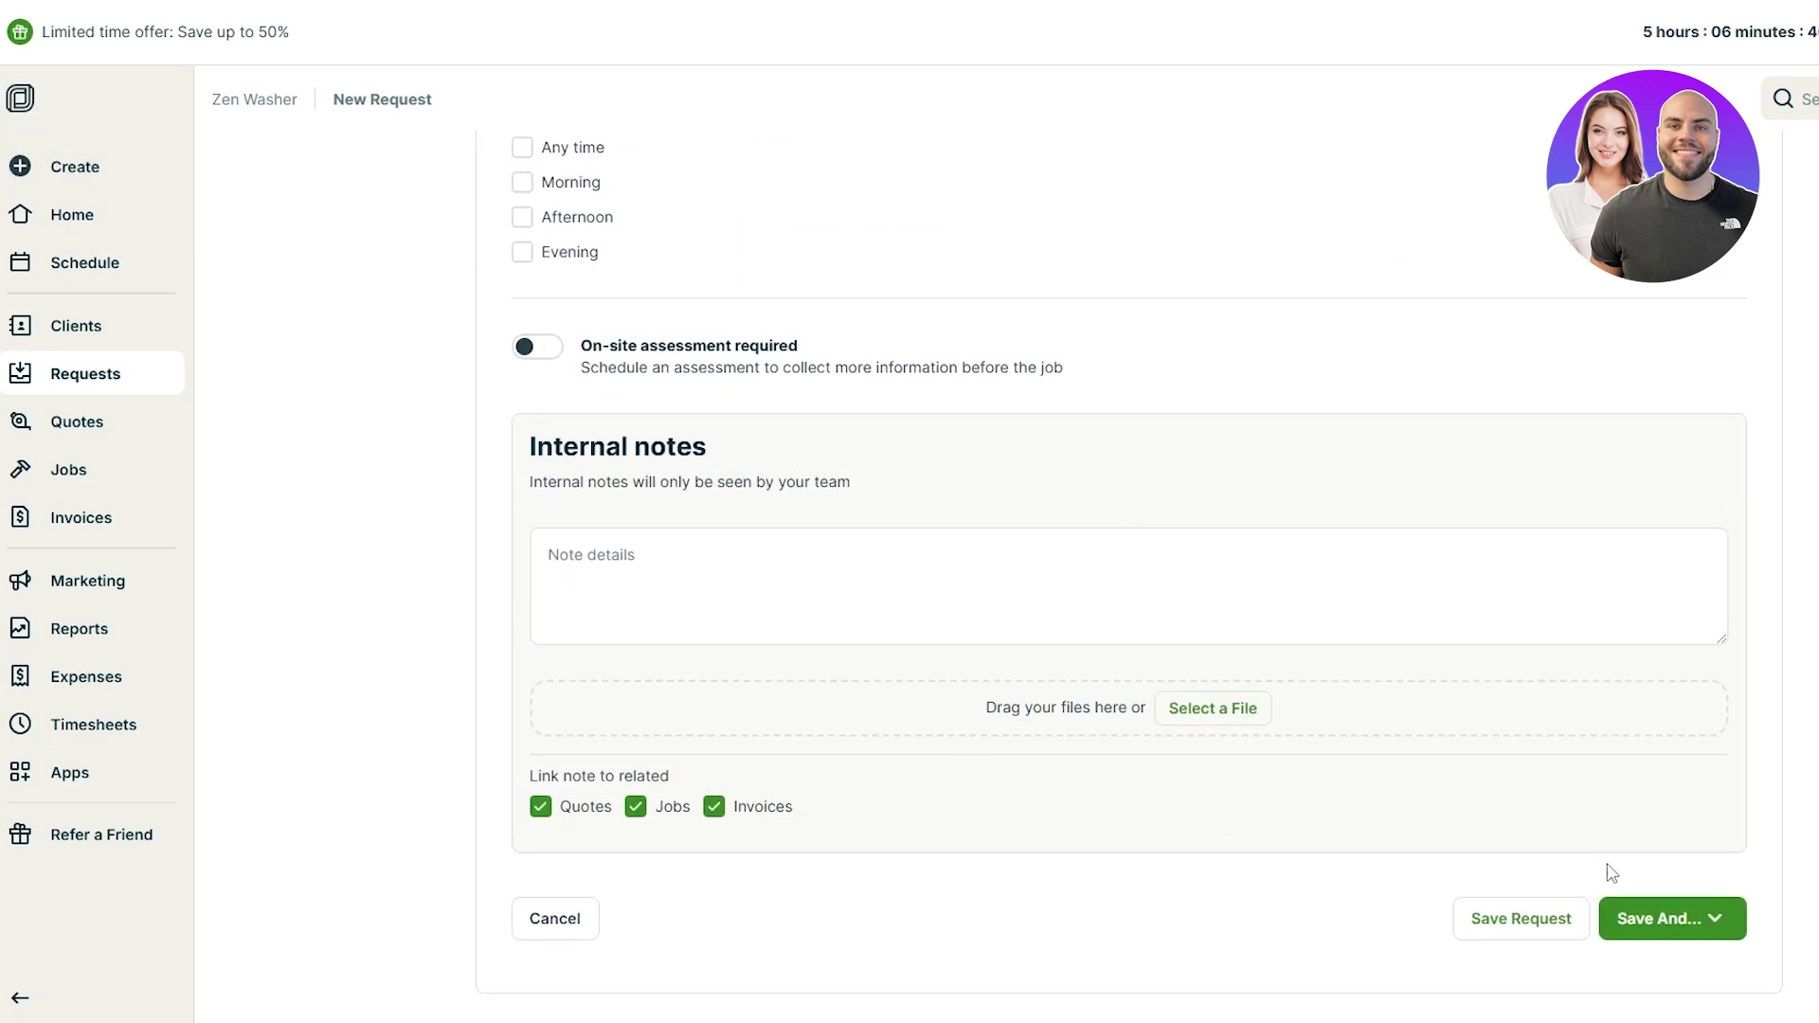
pyautogui.click(1682, 924)
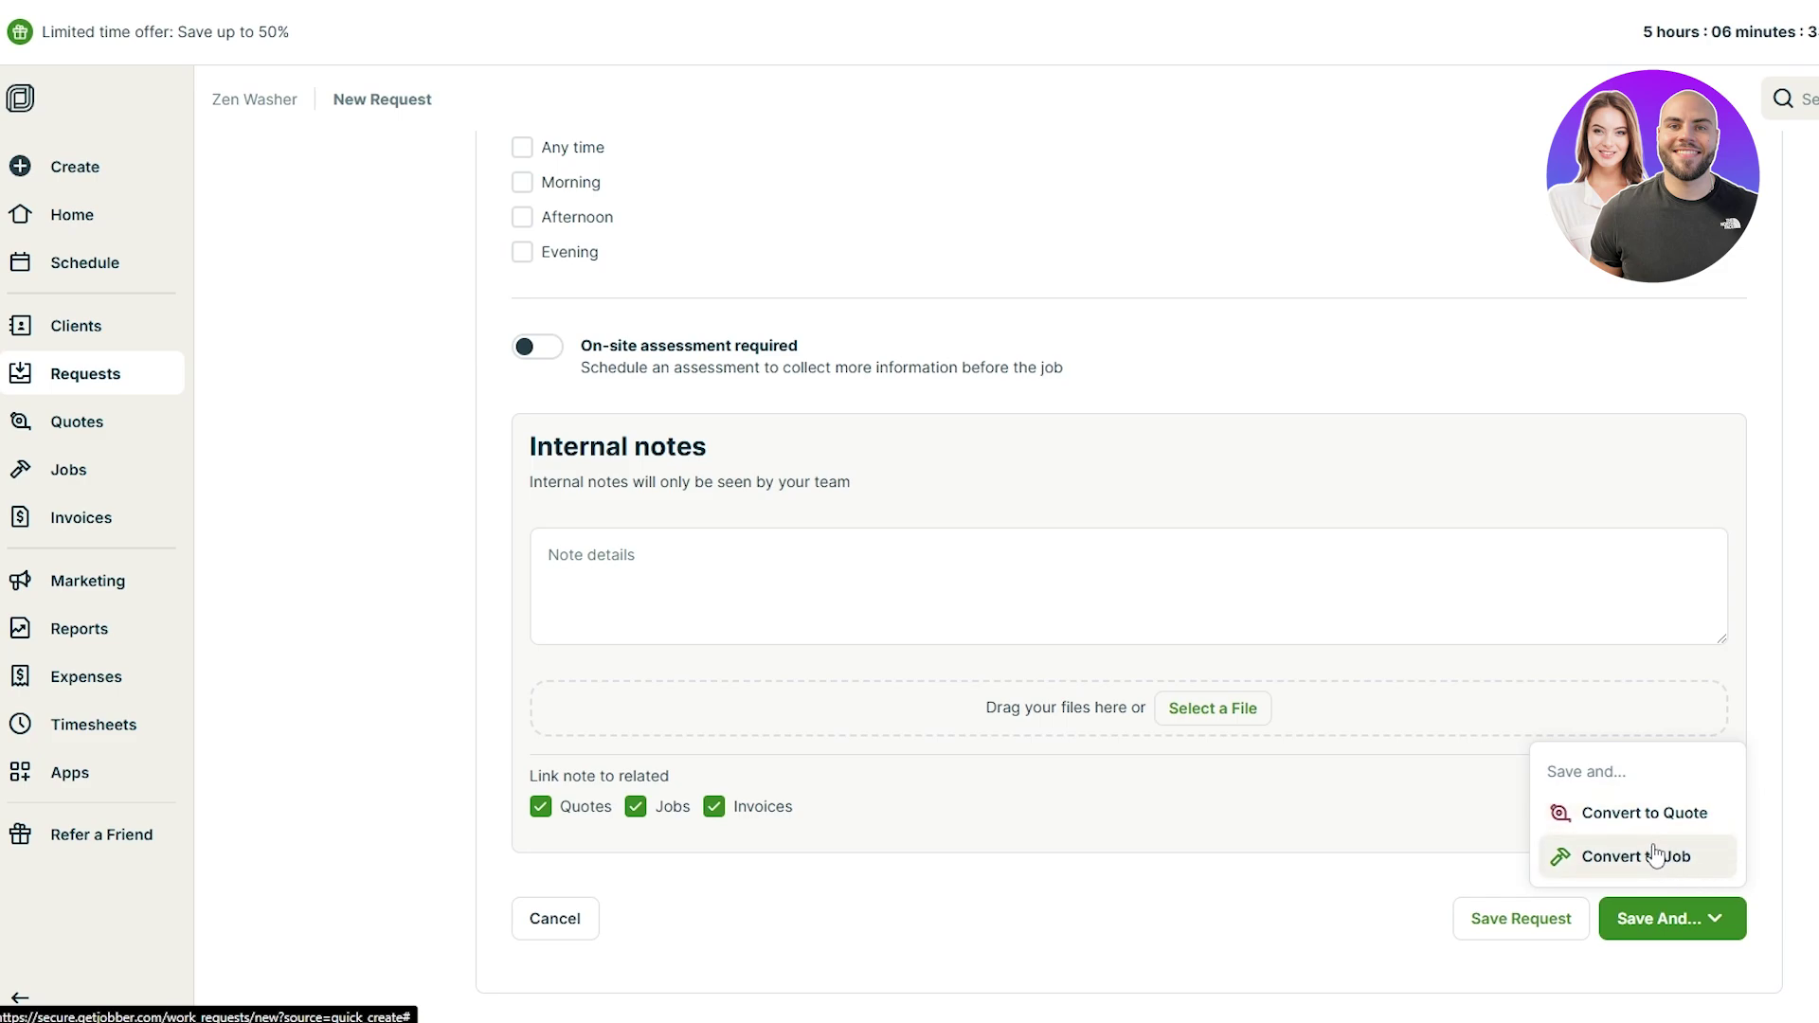
# Step: Convert the request to a quote, cancelling the New Property dialog
pyautogui.click(1628, 830)
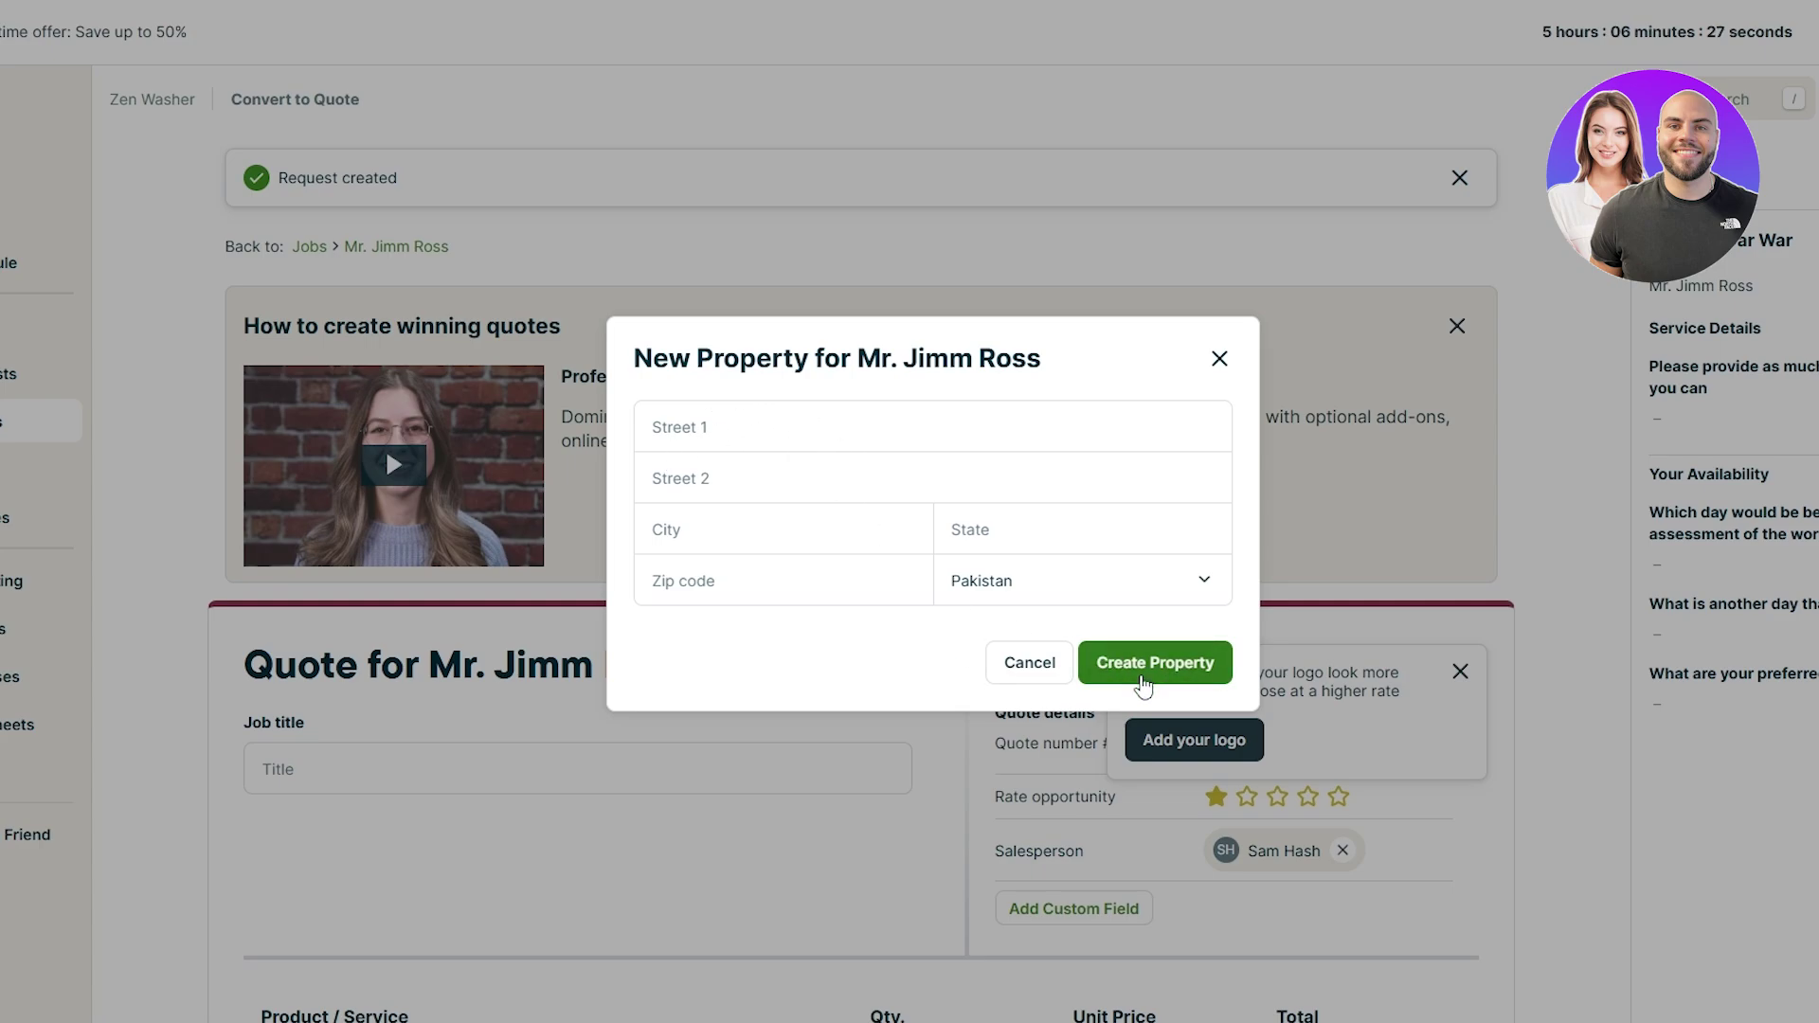
pyautogui.click(1012, 665)
pyautogui.scroll(-4, 816, 694)
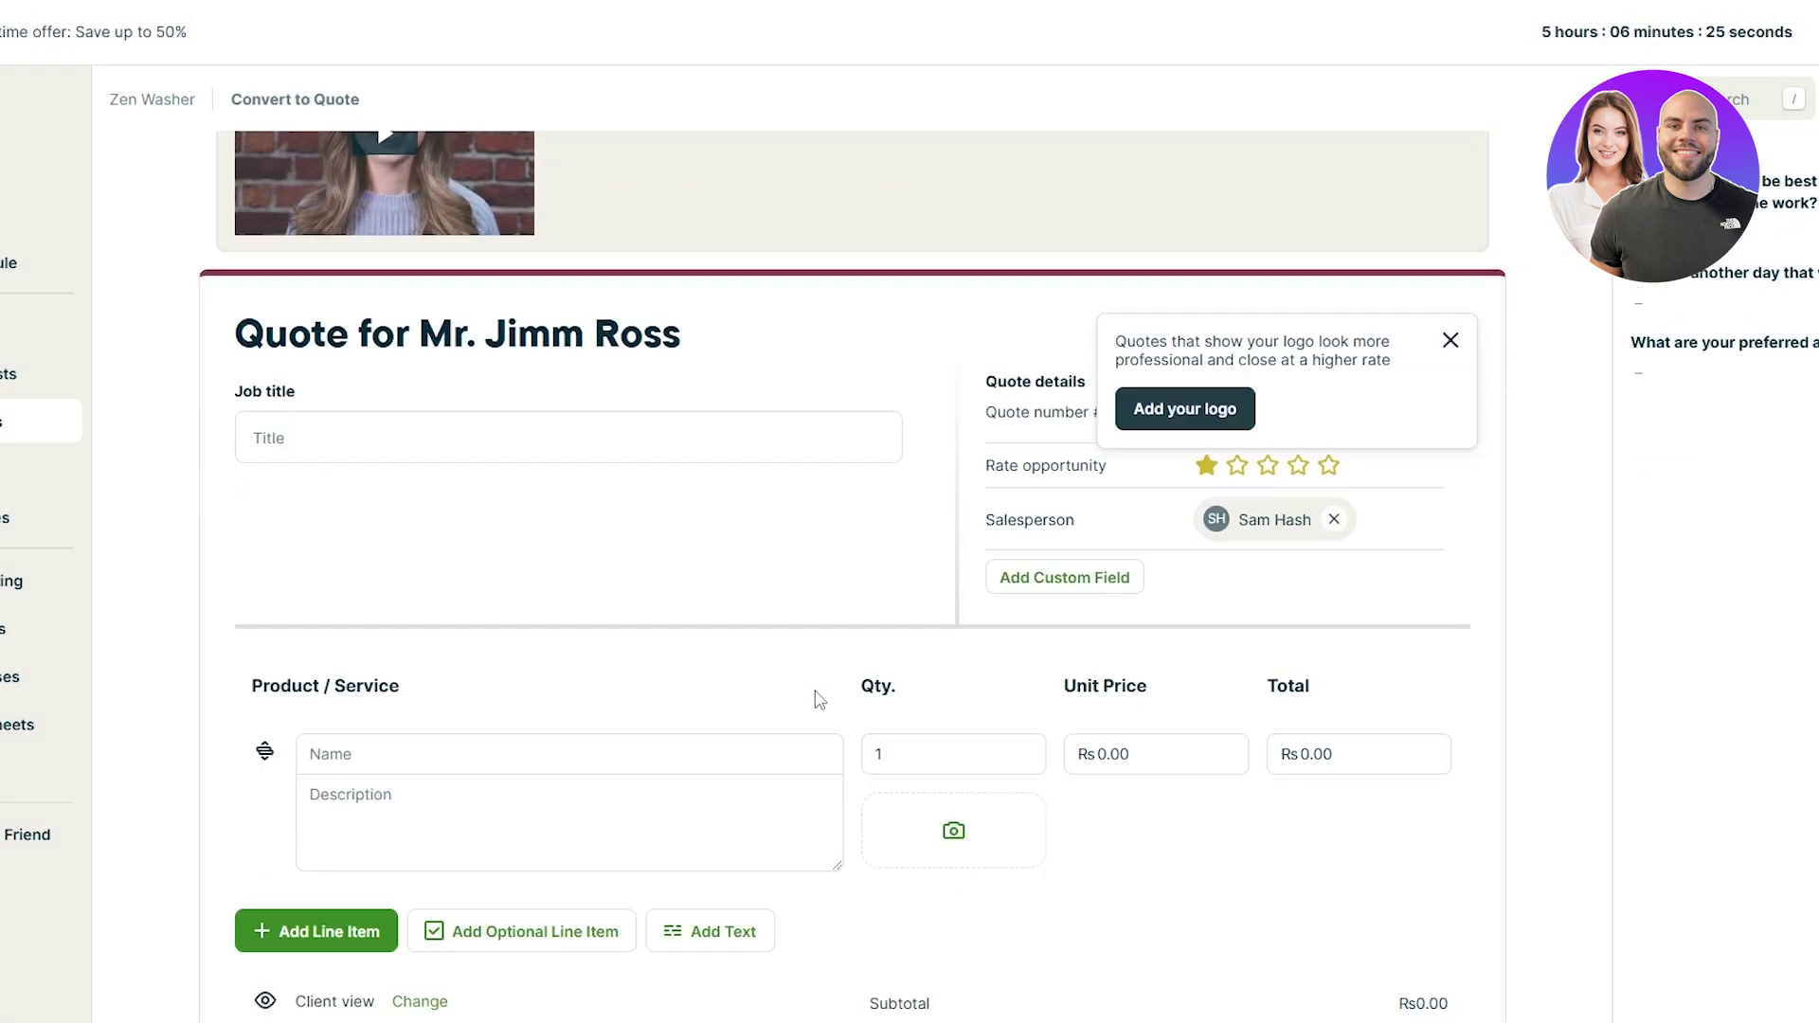
pyautogui.scroll(4, 815, 695)
# Step: Dismiss the add-your-logo tip and the Import Products & Services tip
pyautogui.click(12, 171)
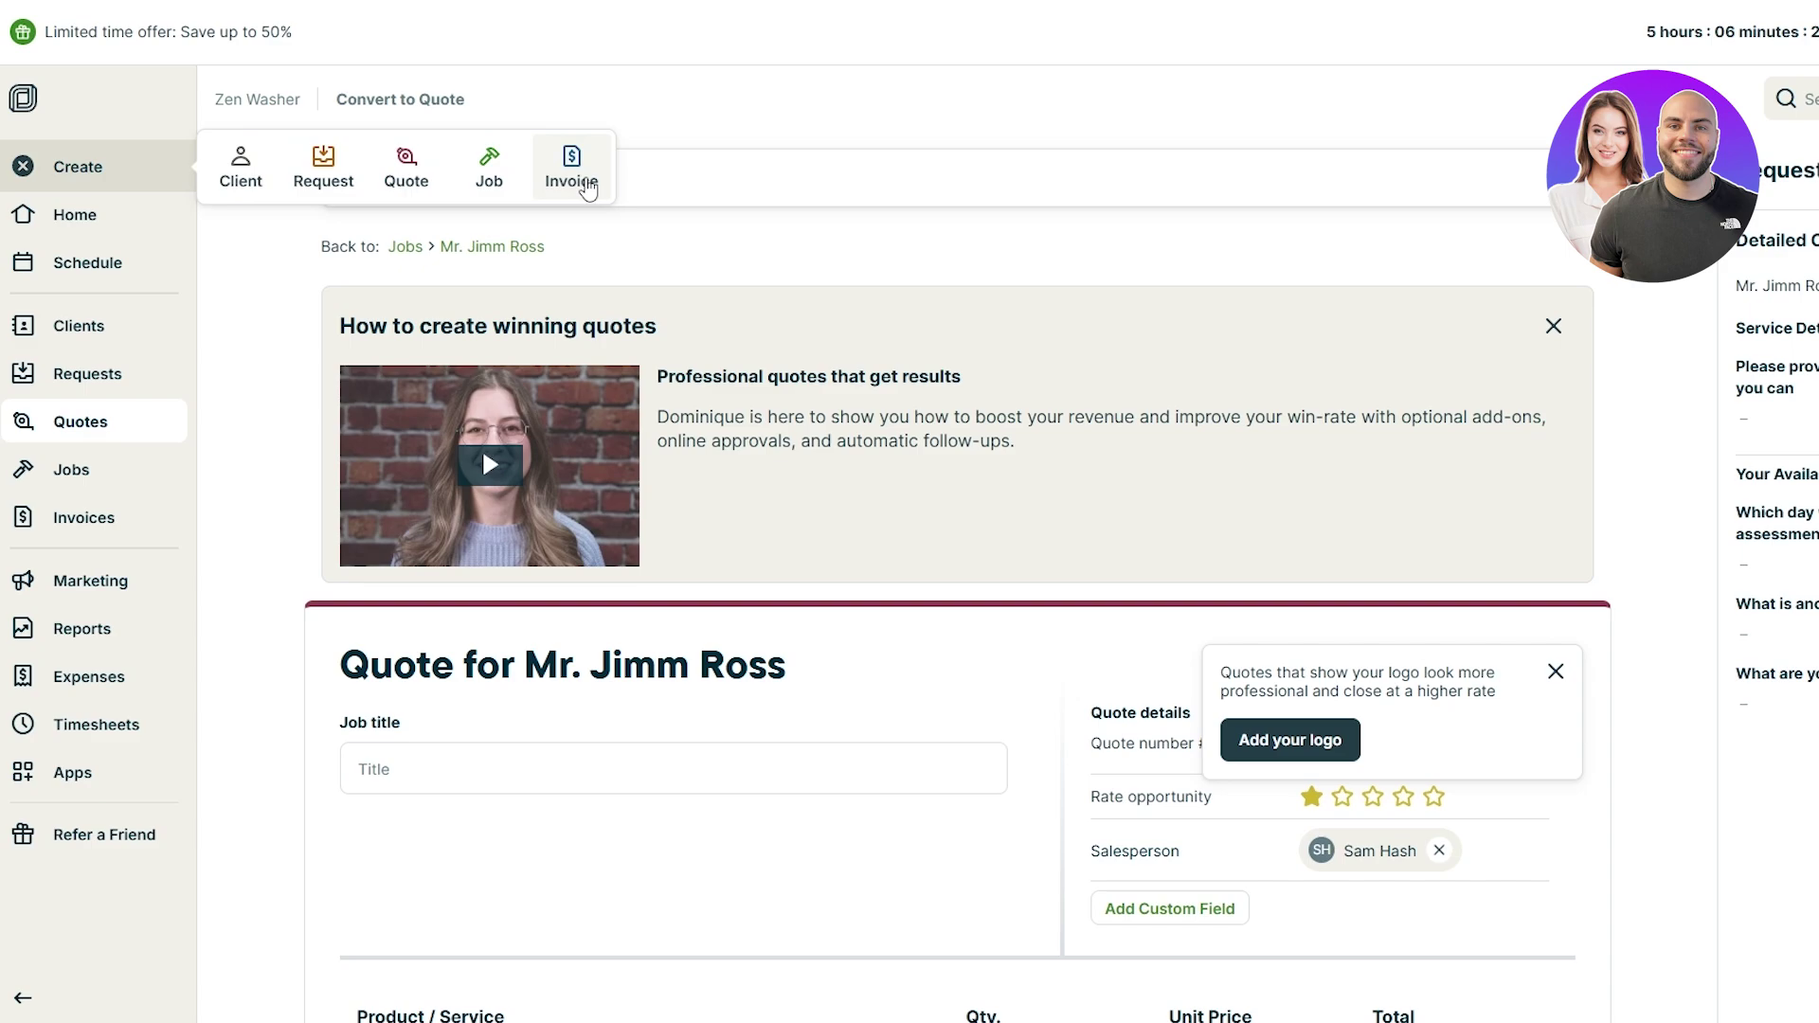
pyautogui.scroll(-5, 682, 521)
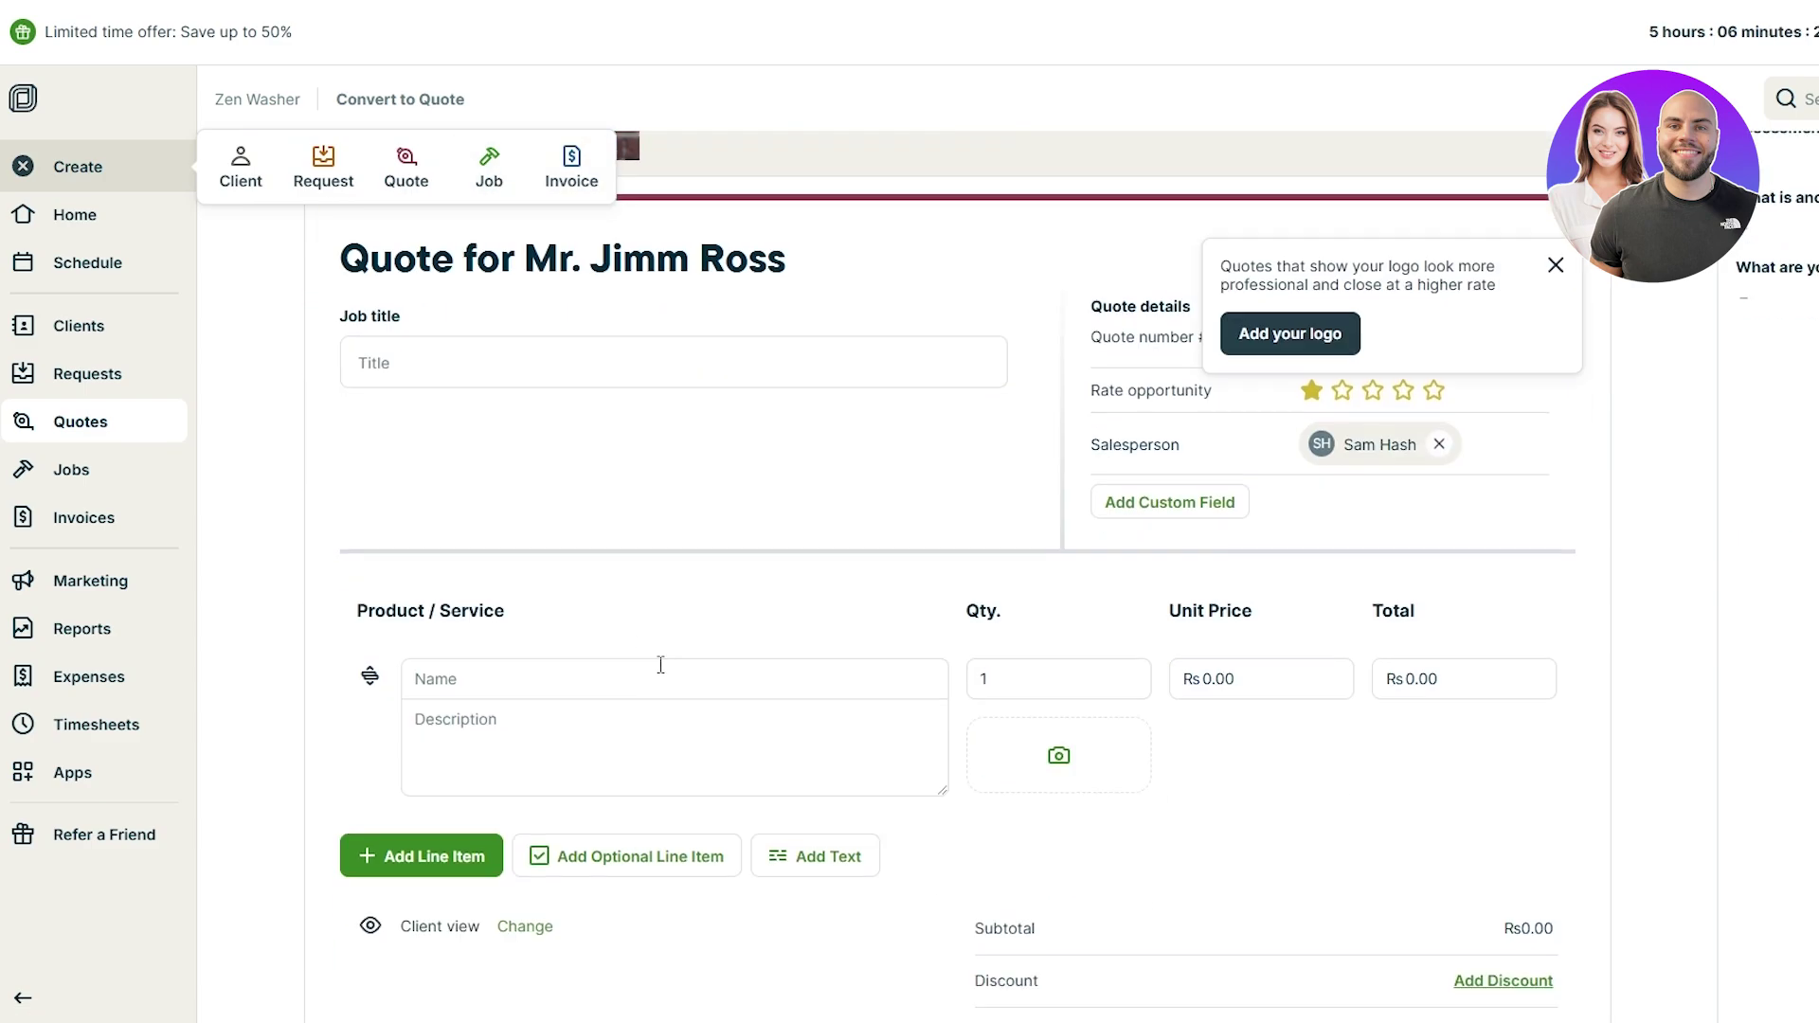
pyautogui.scroll(-10, 524, 698)
pyautogui.scroll(4, 1373, 581)
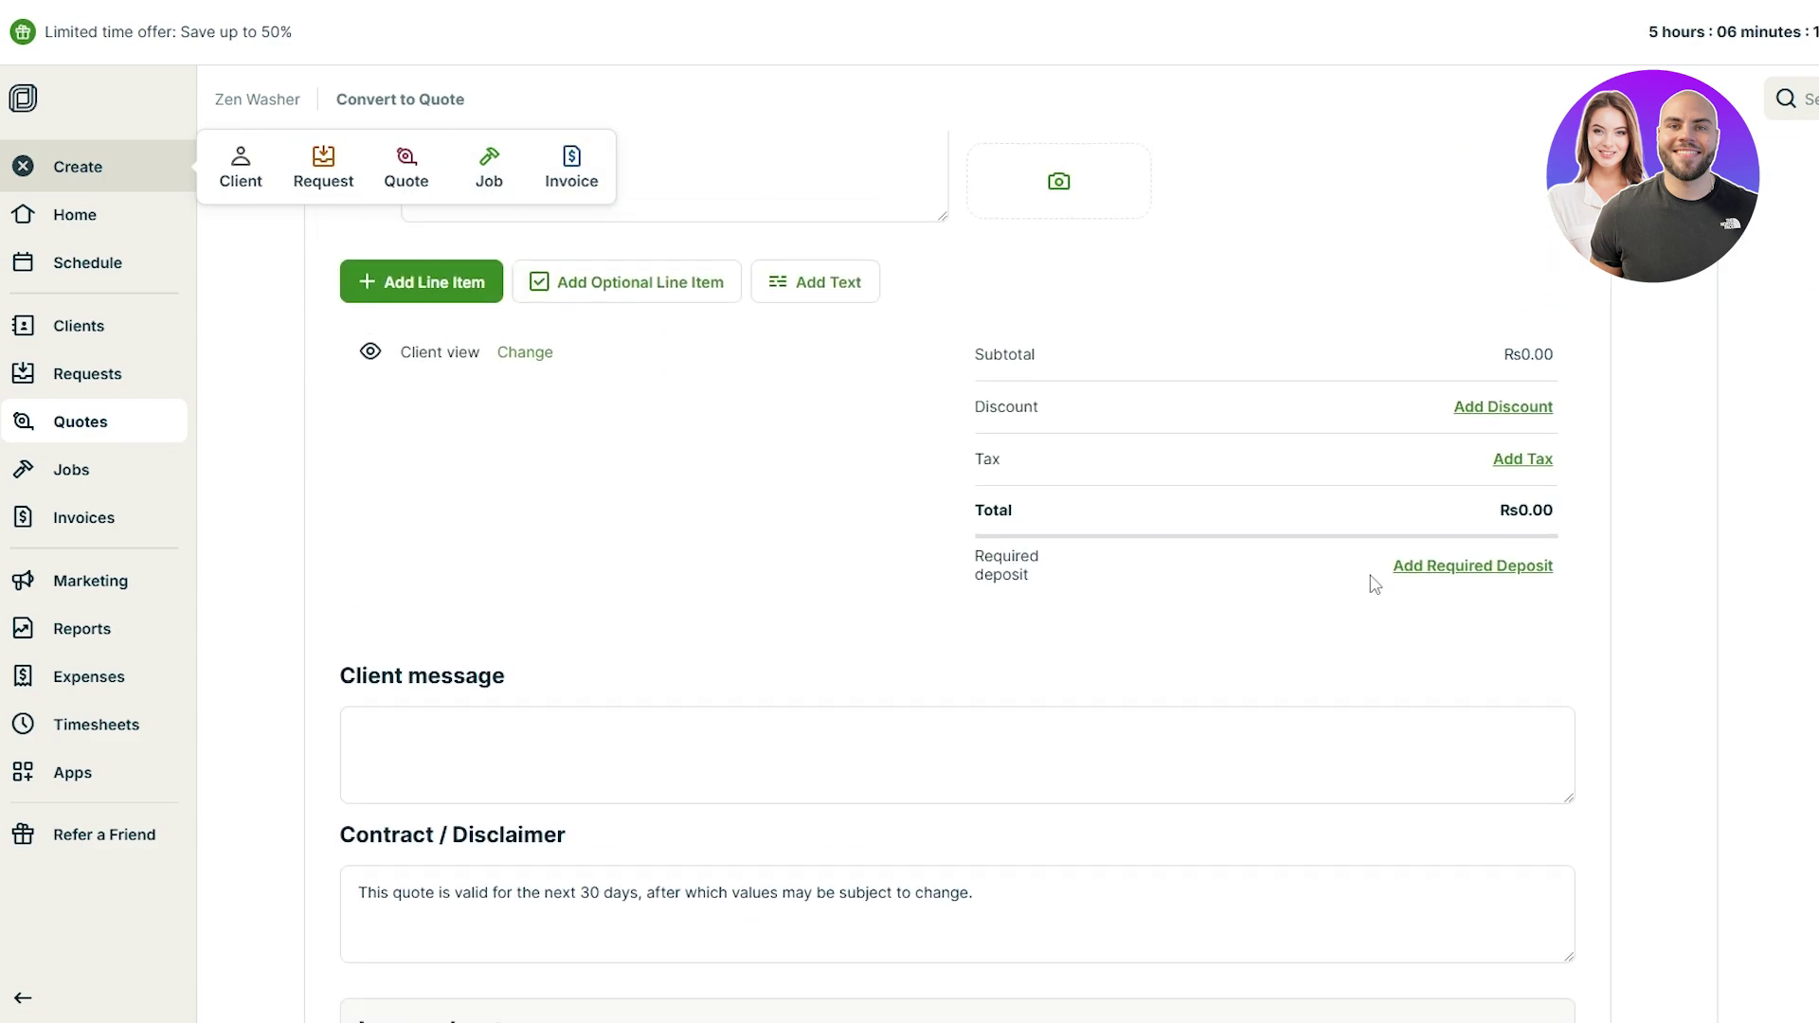
pyautogui.scroll(7, 1326, 616)
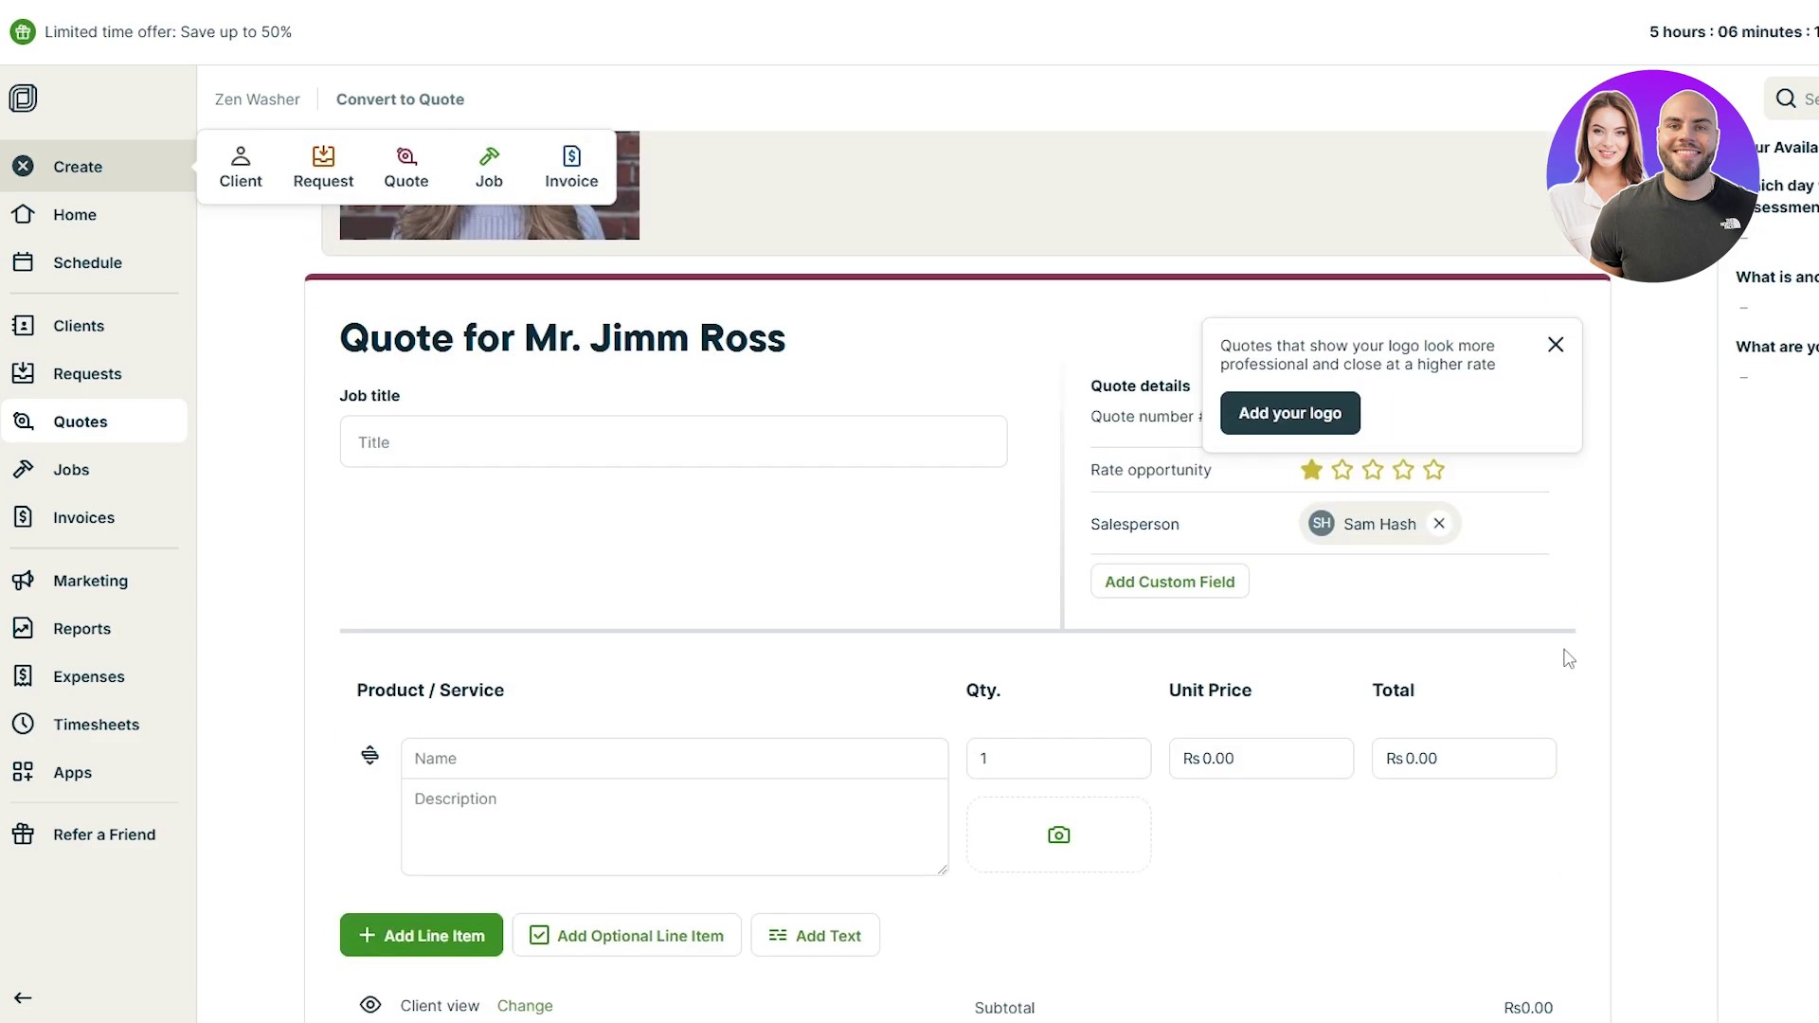
pyautogui.click(1556, 344)
pyautogui.scroll(4, 1596, 524)
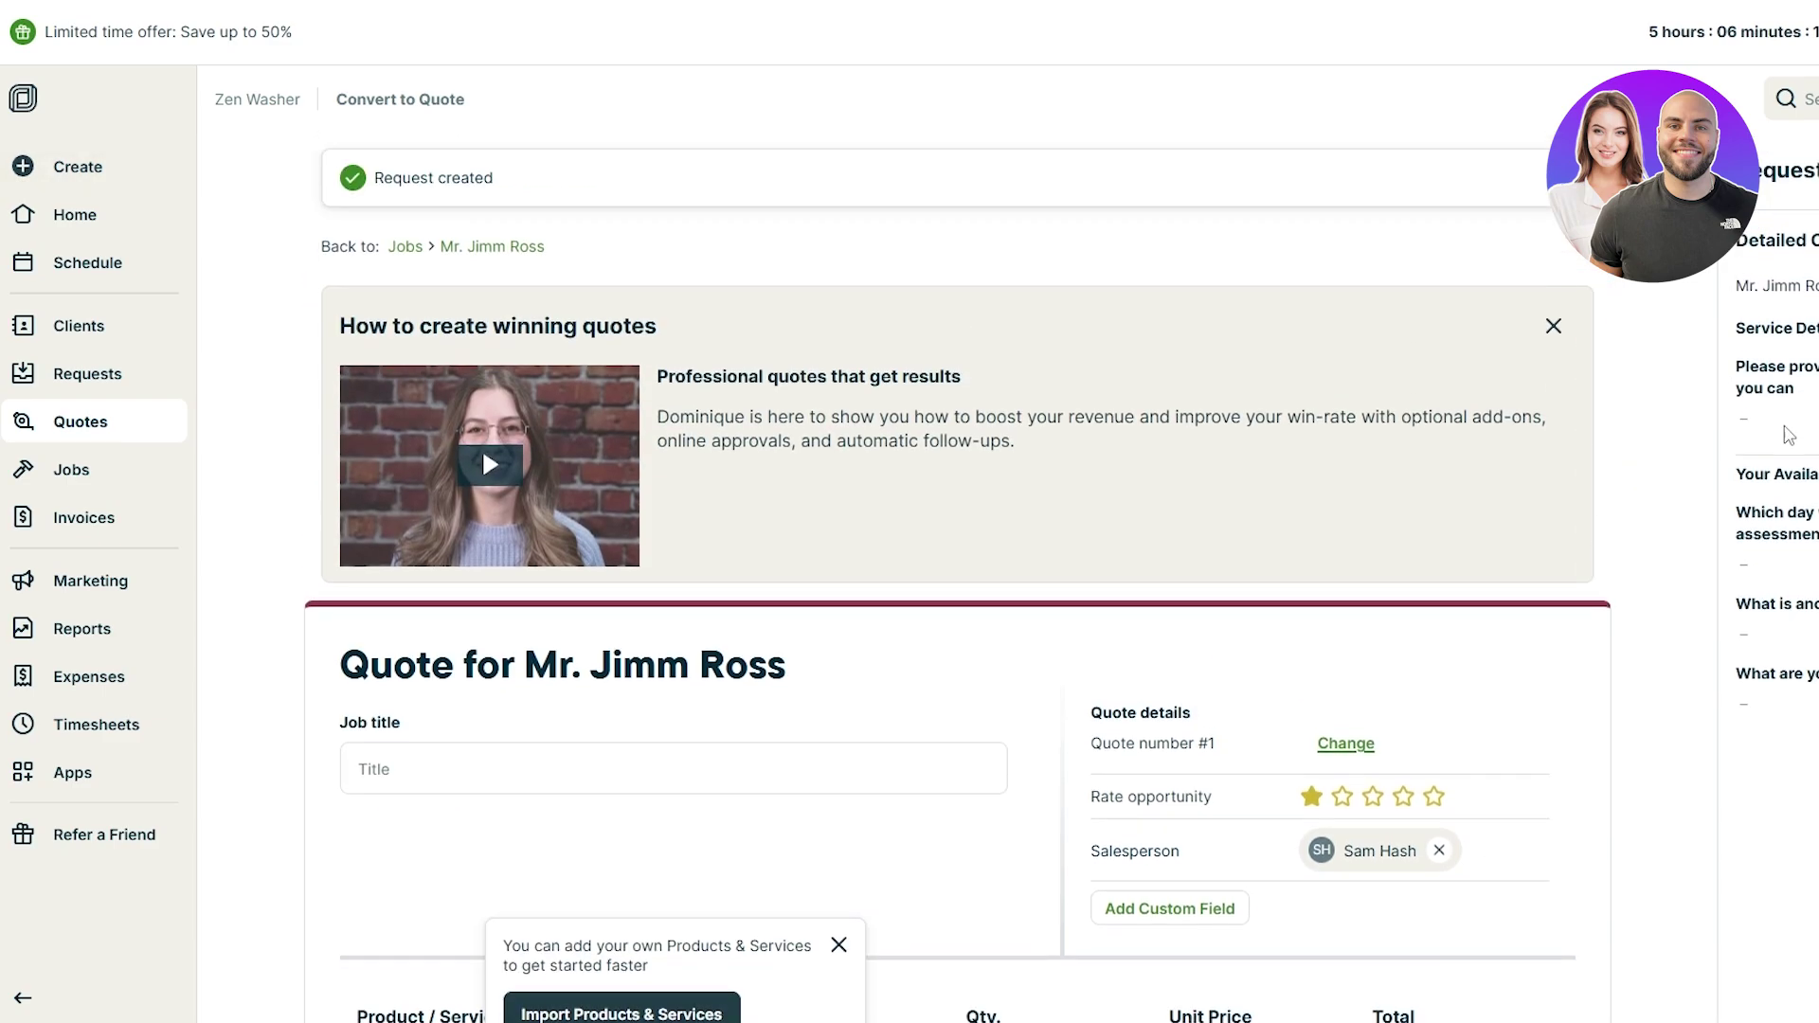
pyautogui.scroll(-6, 572, 330)
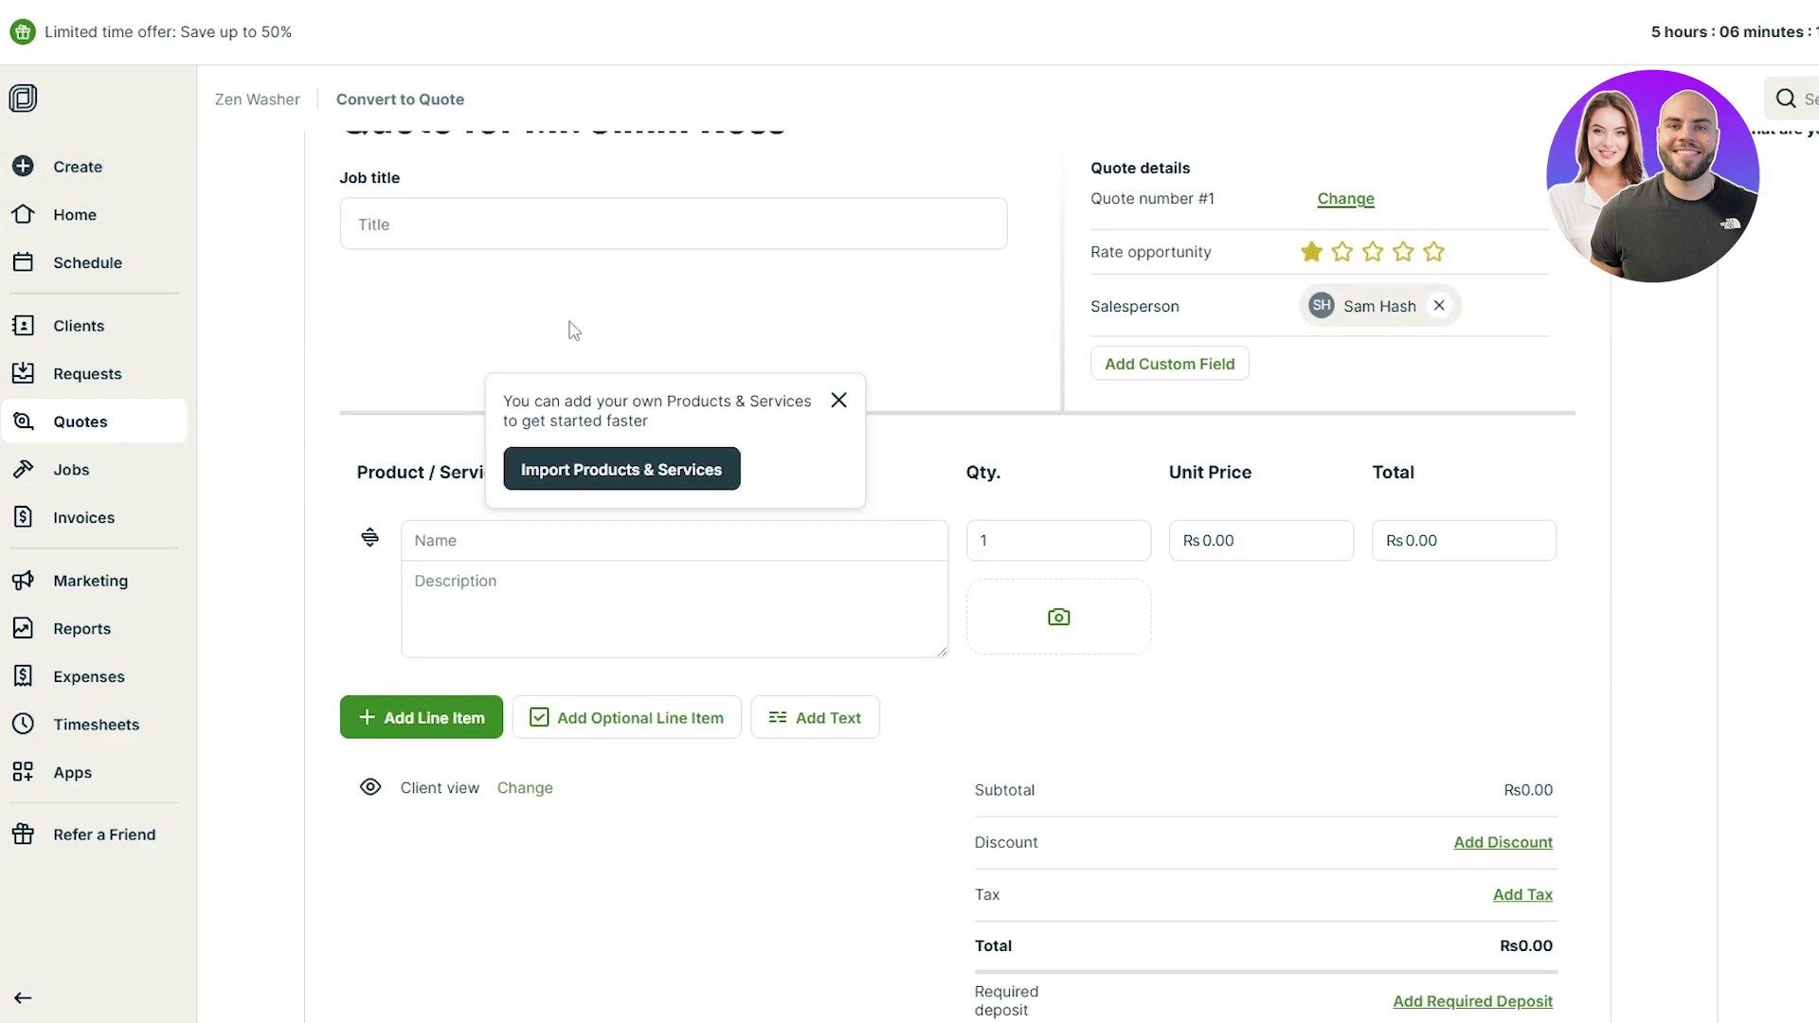
pyautogui.click(839, 400)
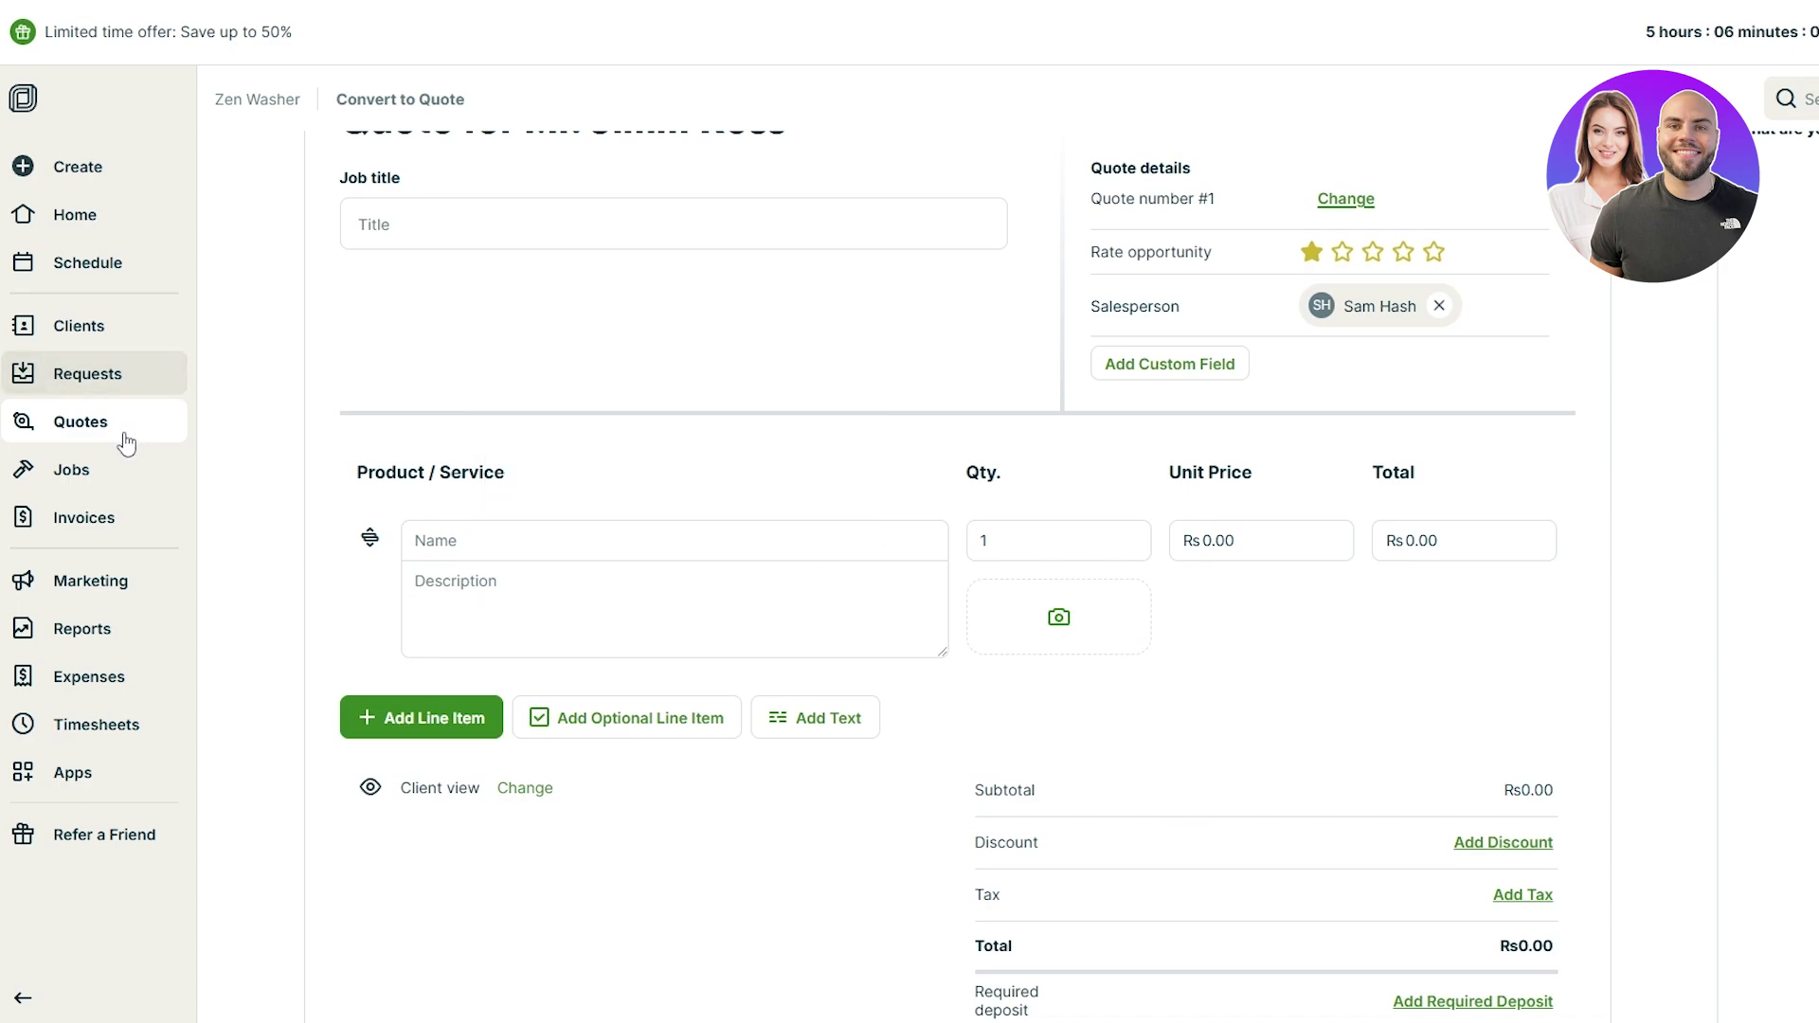
# Step: Start a new job from the Jobs page and assign the saved client
pyautogui.click(81, 469)
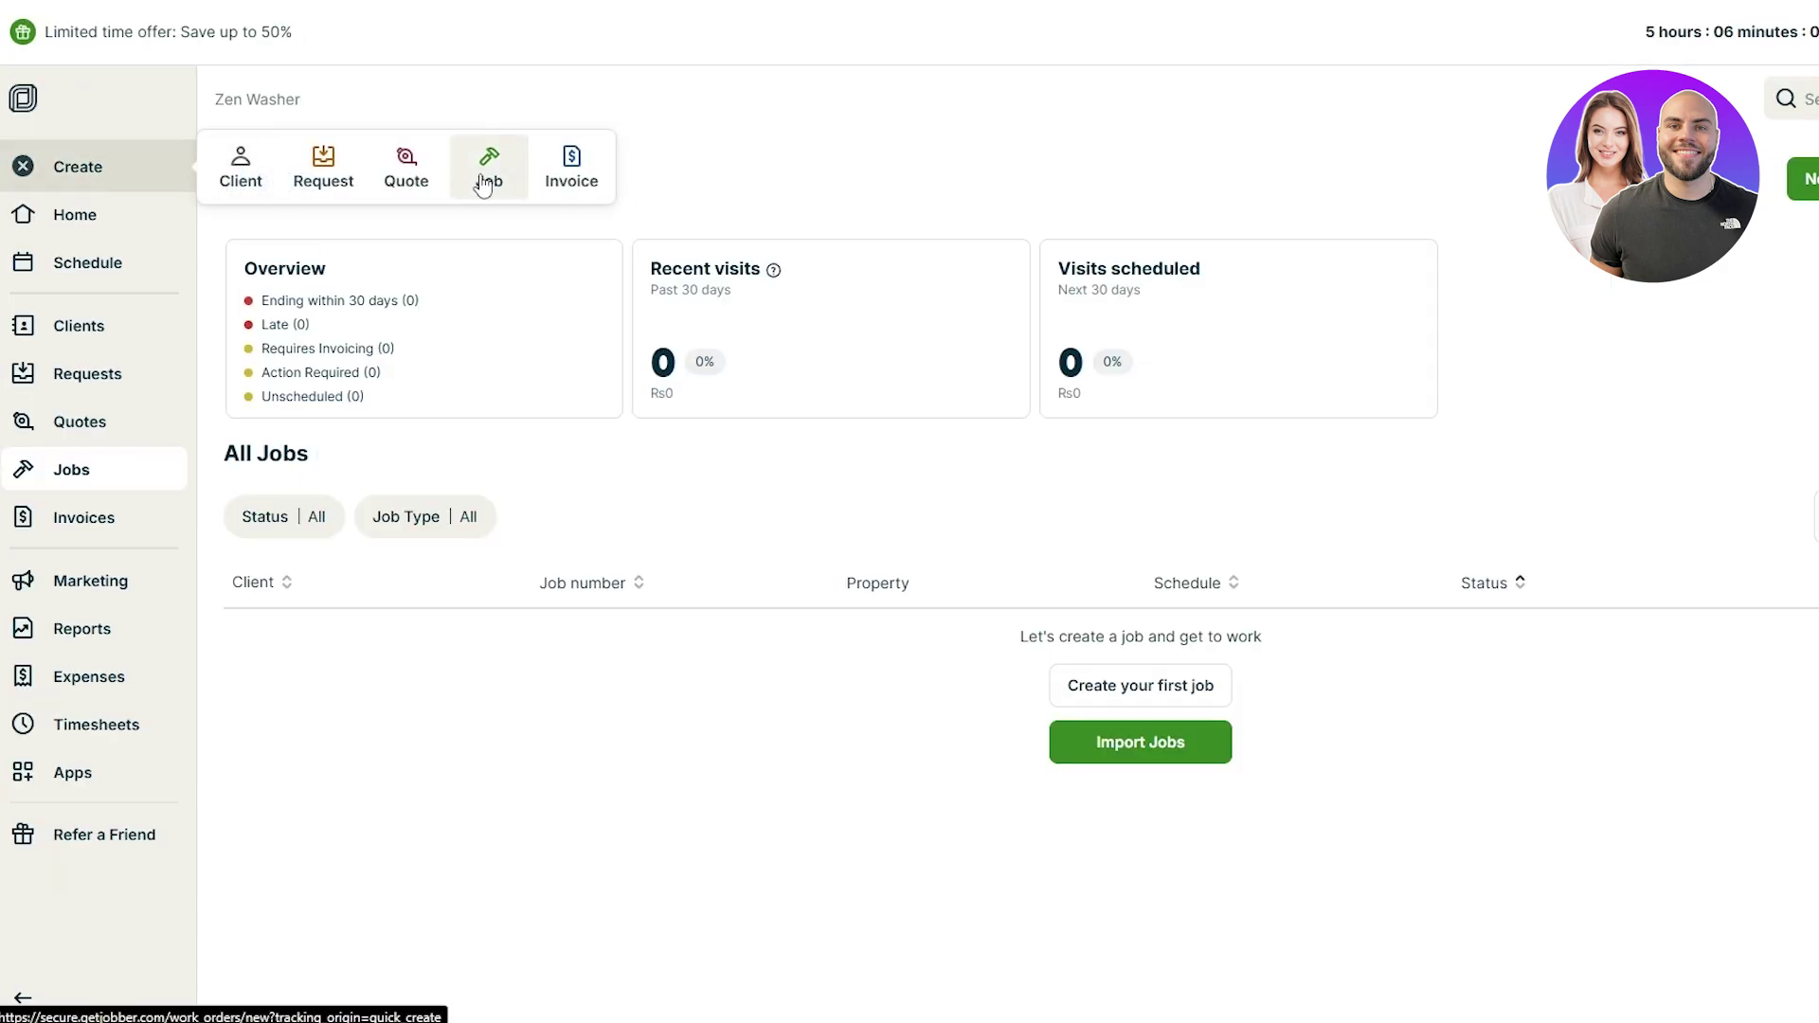
pyautogui.click(1140, 685)
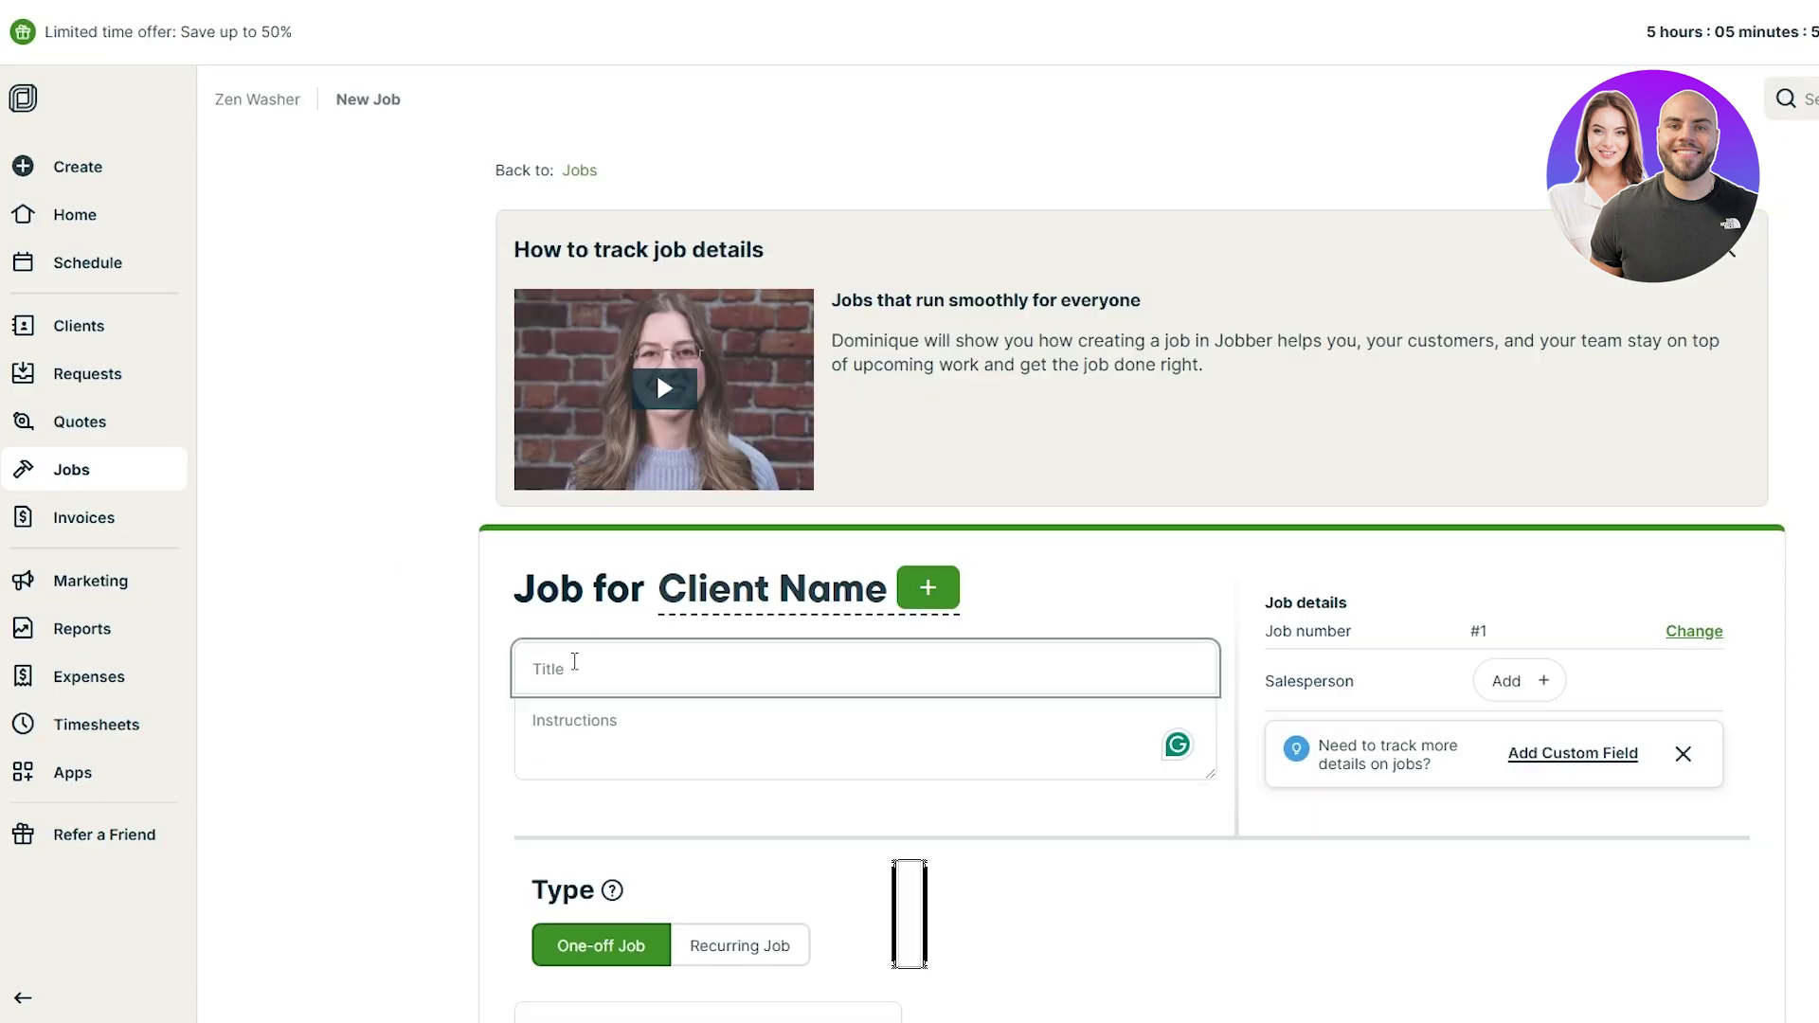
pyautogui.click(884, 609)
pyautogui.click(998, 482)
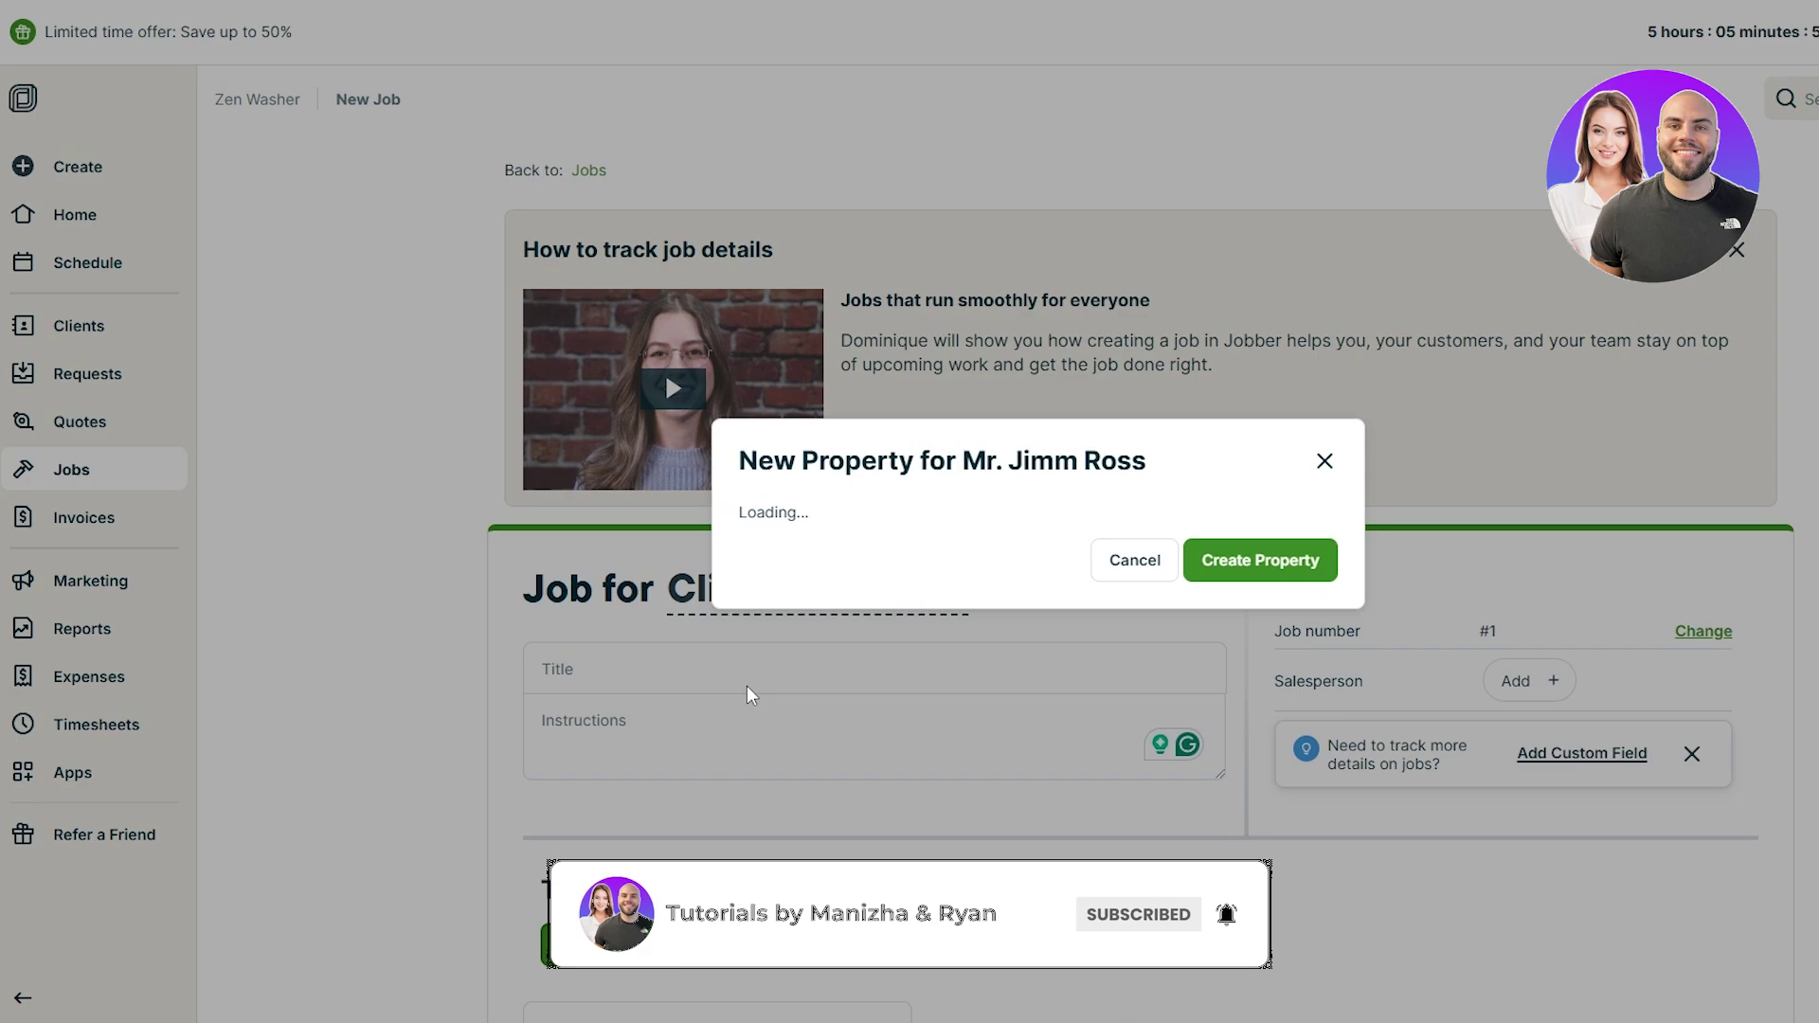
# Step: Create a property with the typed street, city and zip code and attach it
pyautogui.click(1055, 407)
pyautogui.write('street #1')
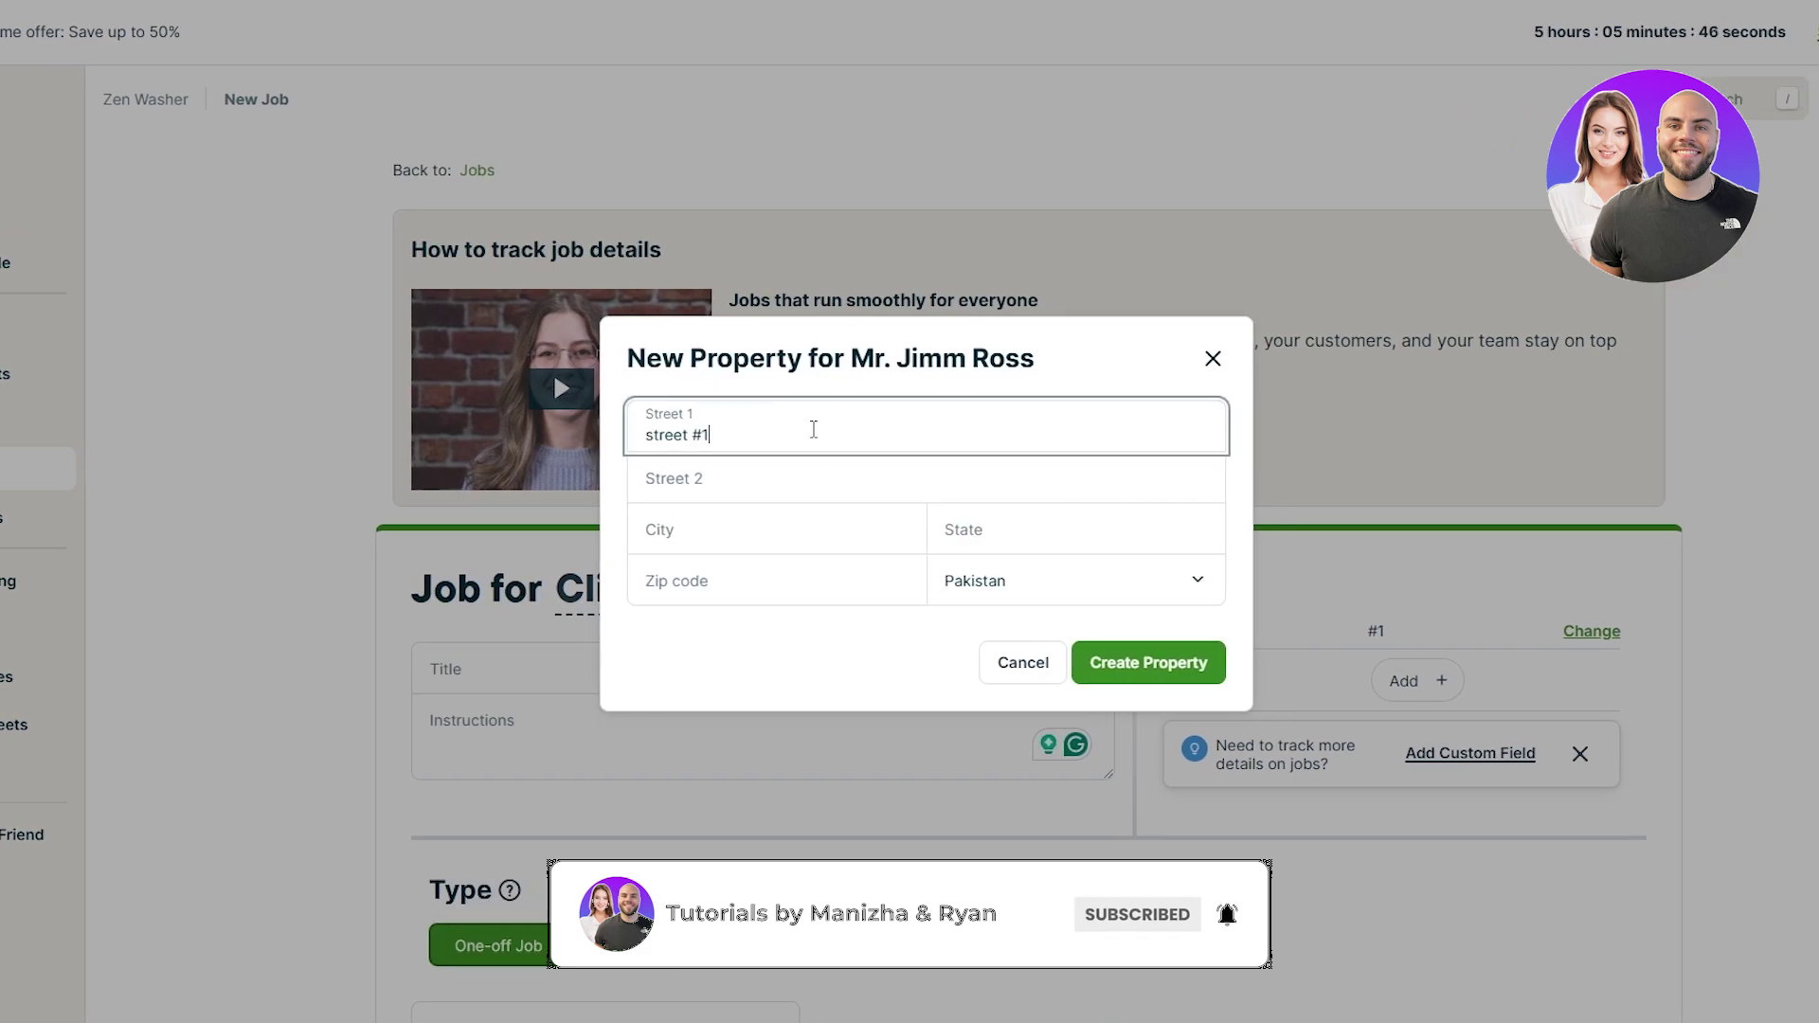
pyautogui.write(', anywhere city')
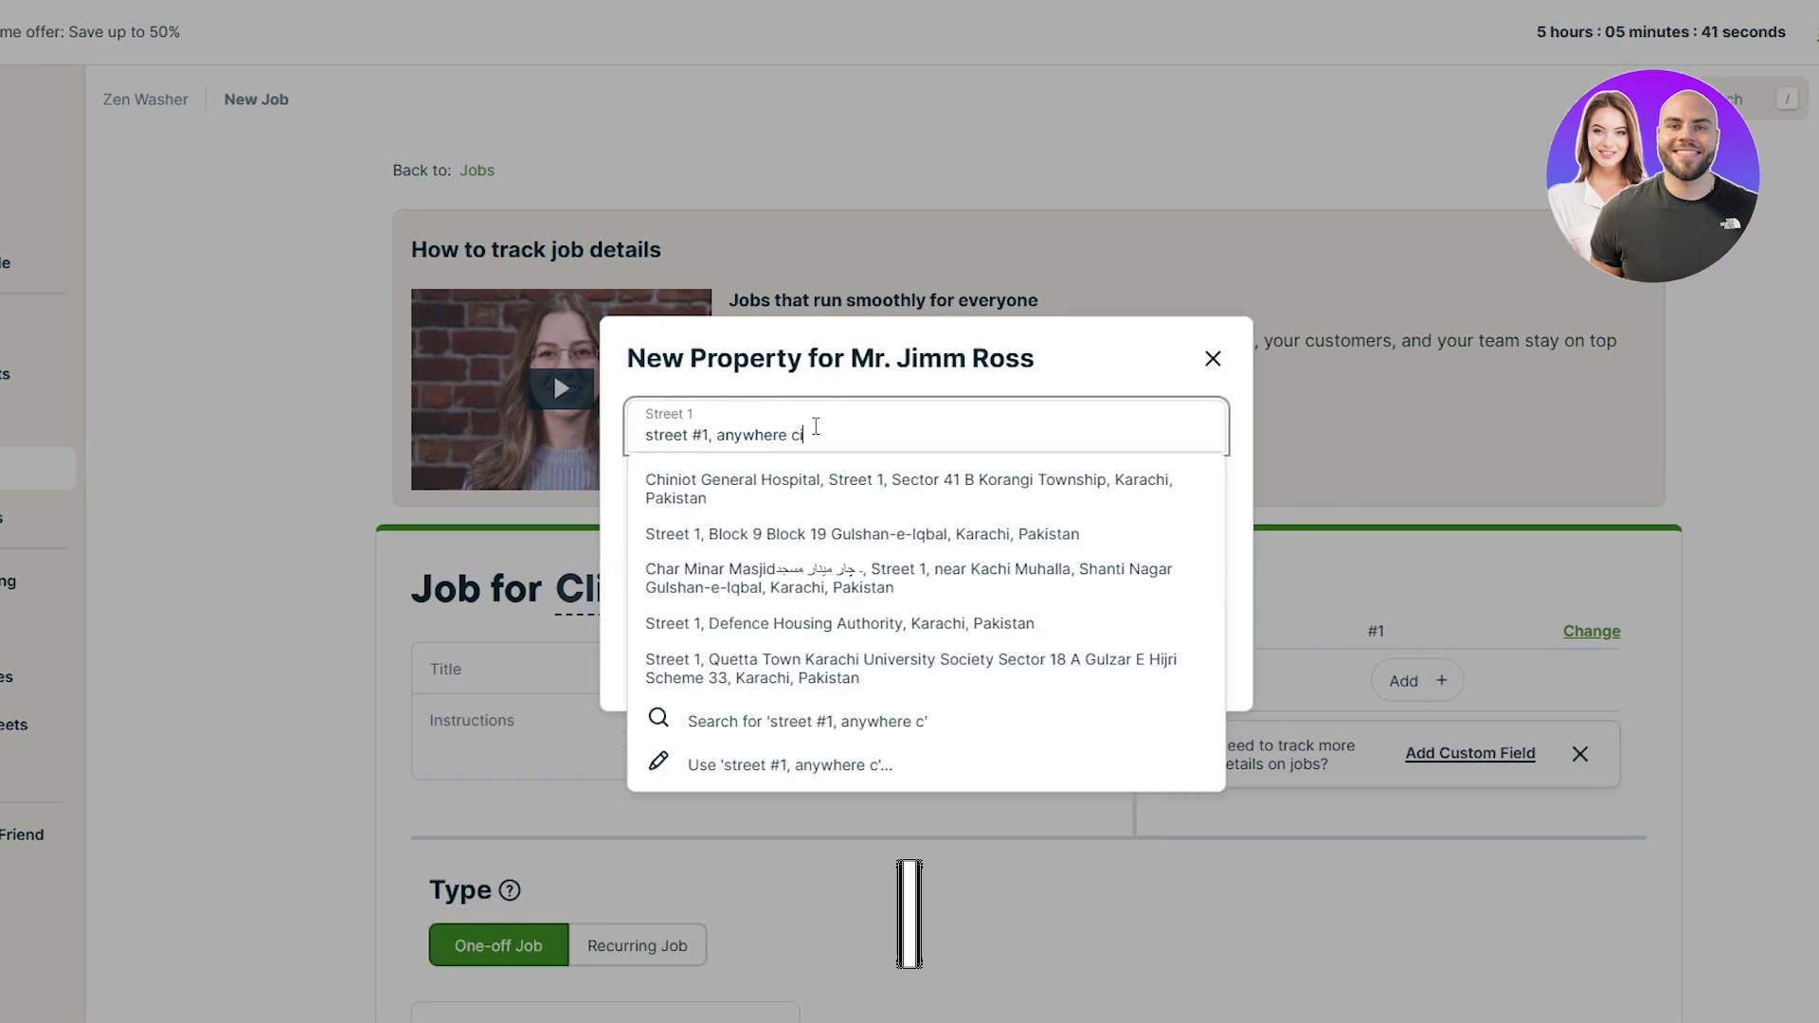
pyautogui.write(', somewhere')
pyautogui.click(798, 727)
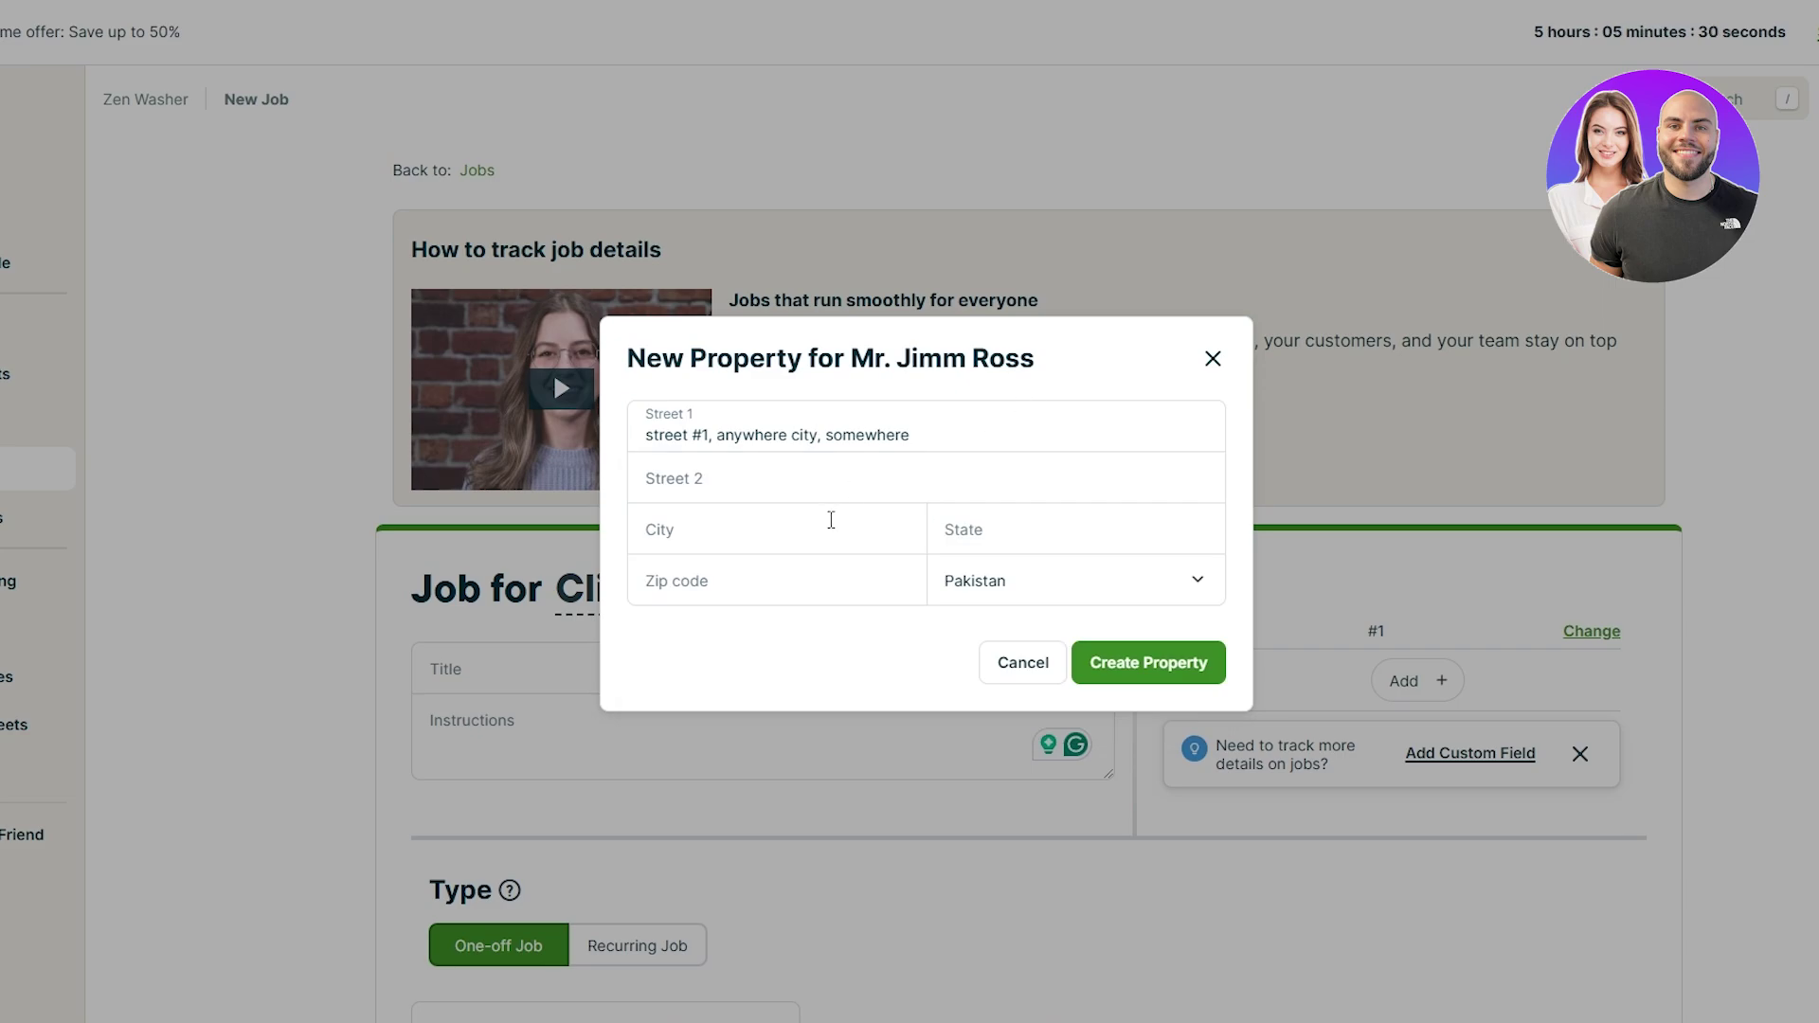
pyautogui.click(831, 520)
pyautogui.write('some city')
pyautogui.click(852, 580)
pyautogui.write('4646')
pyautogui.click(1115, 656)
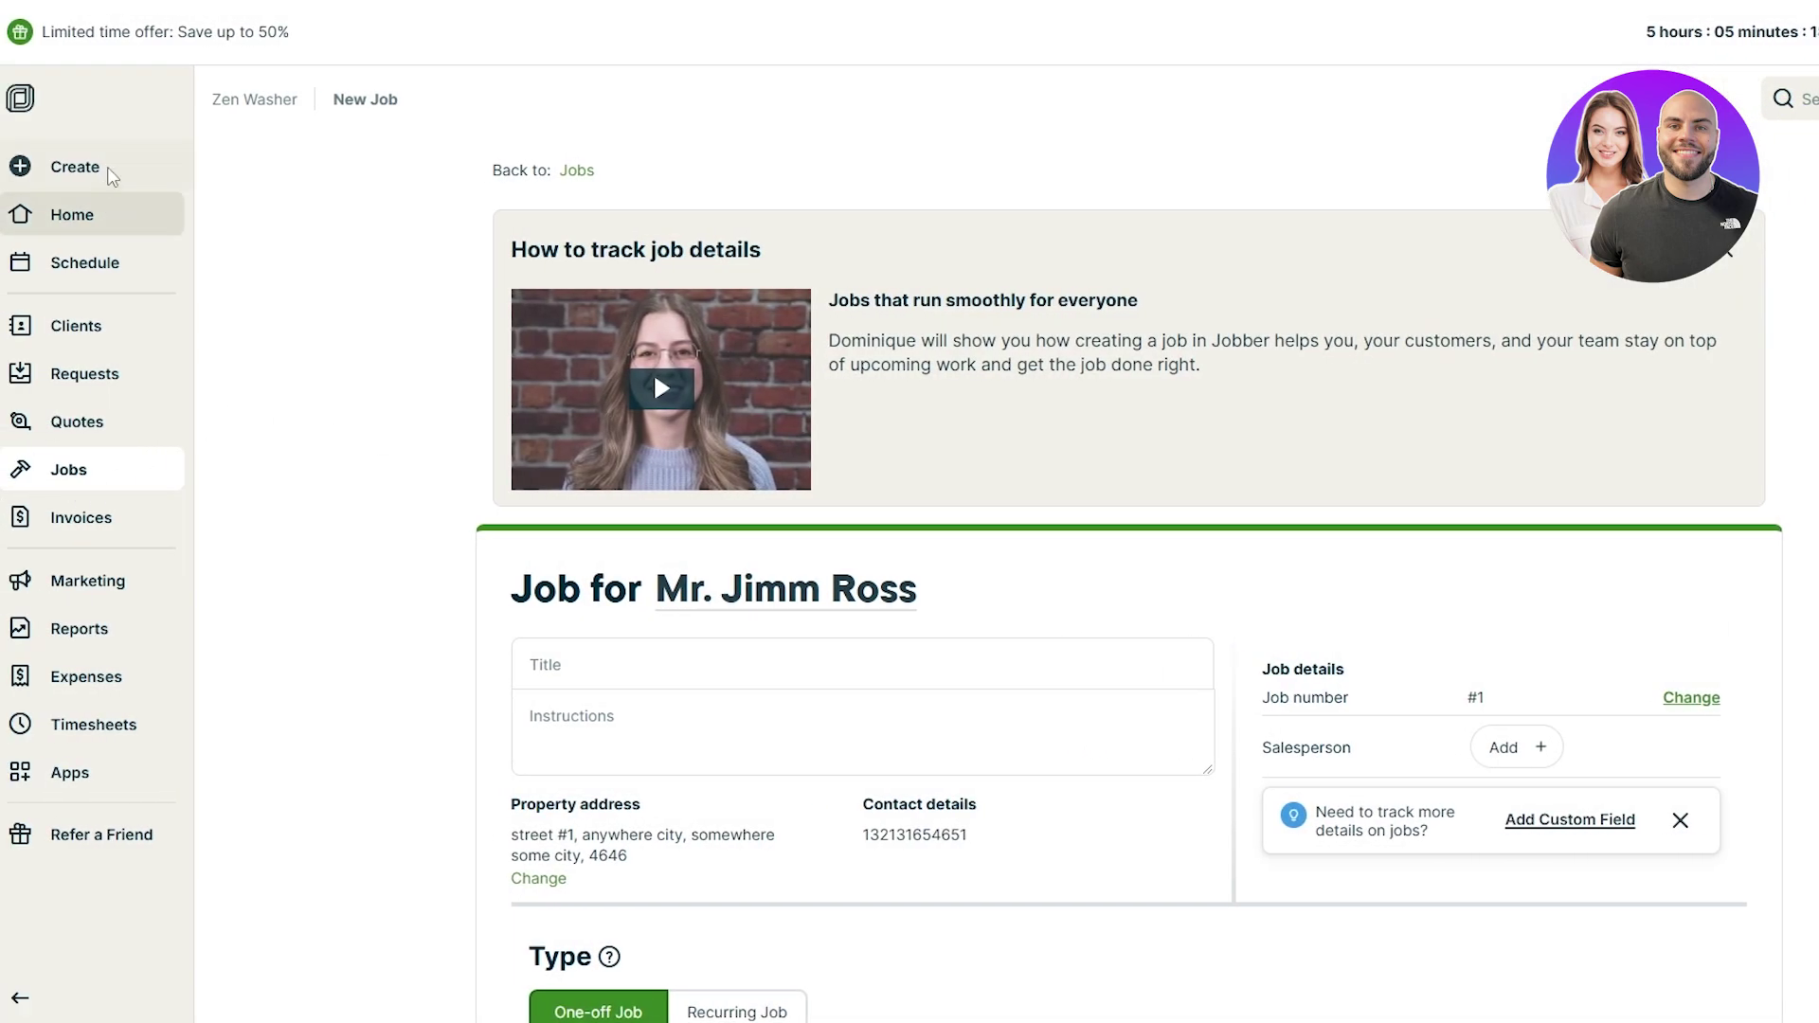
# Step: Title the job 'Detailed Car Wash' and add its cleaning instructions
pyautogui.click(113, 177)
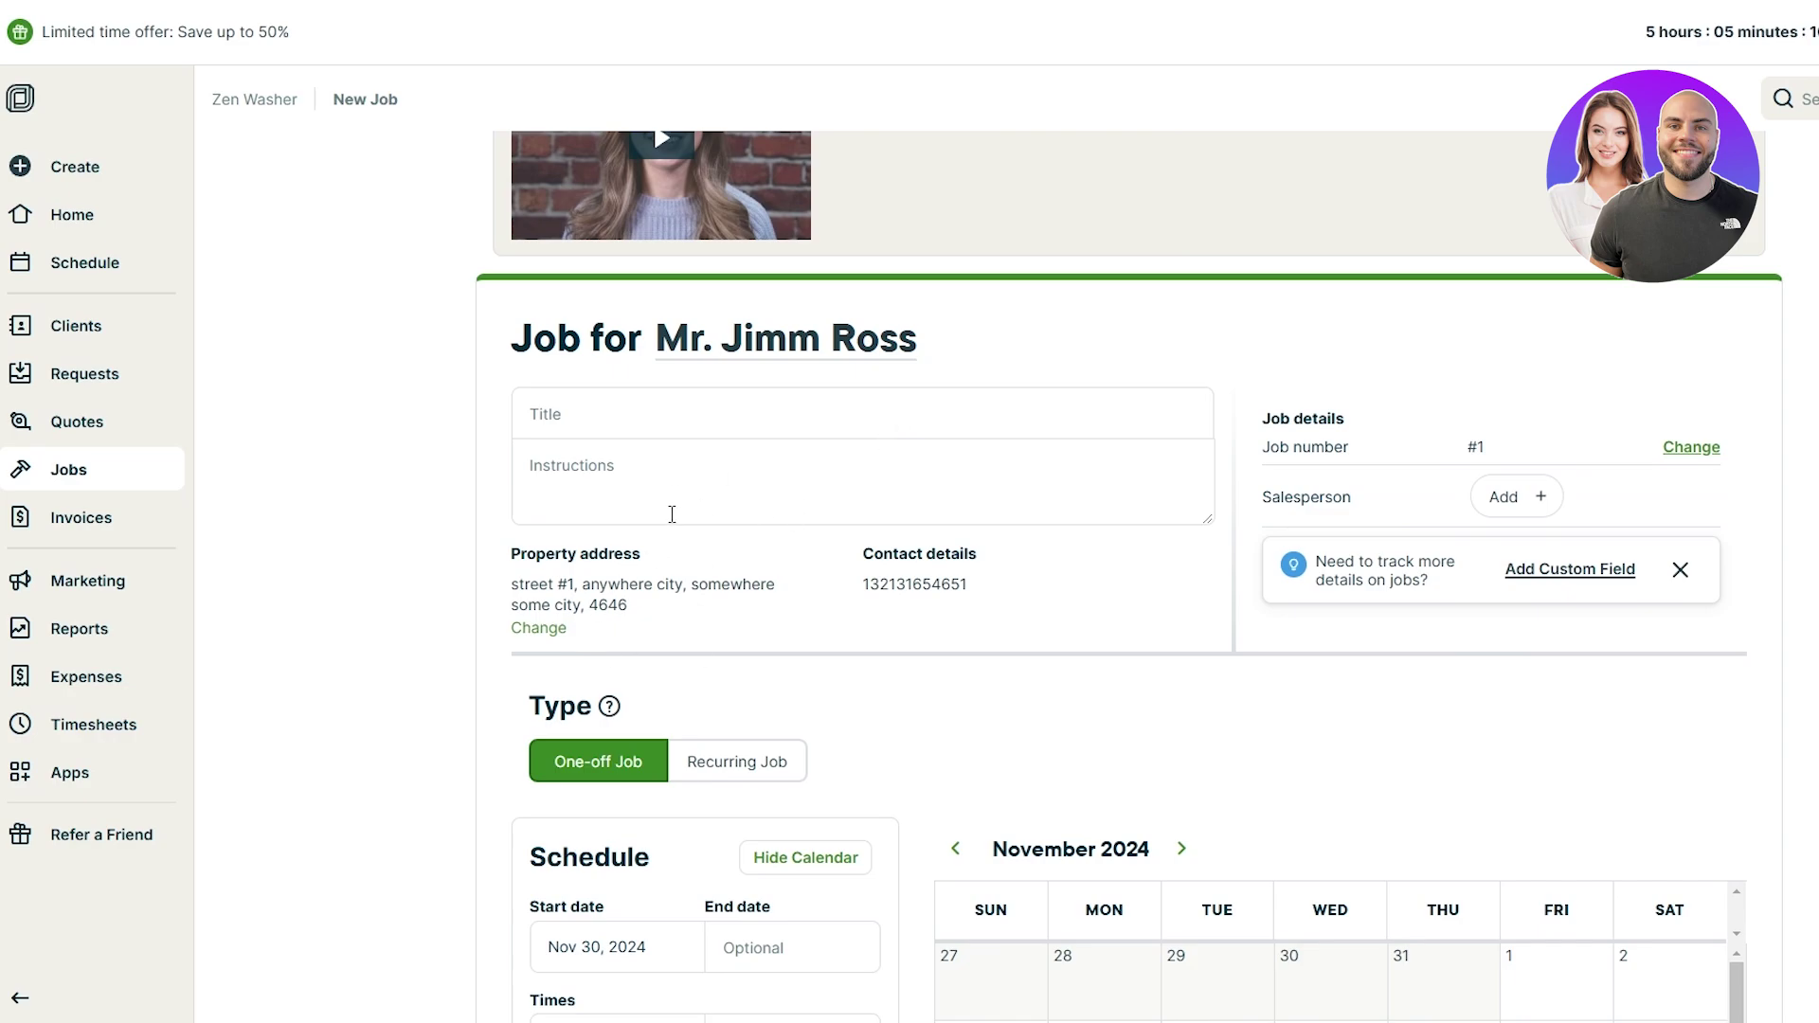
pyautogui.scroll(3, 670, 515)
pyautogui.click(572, 630)
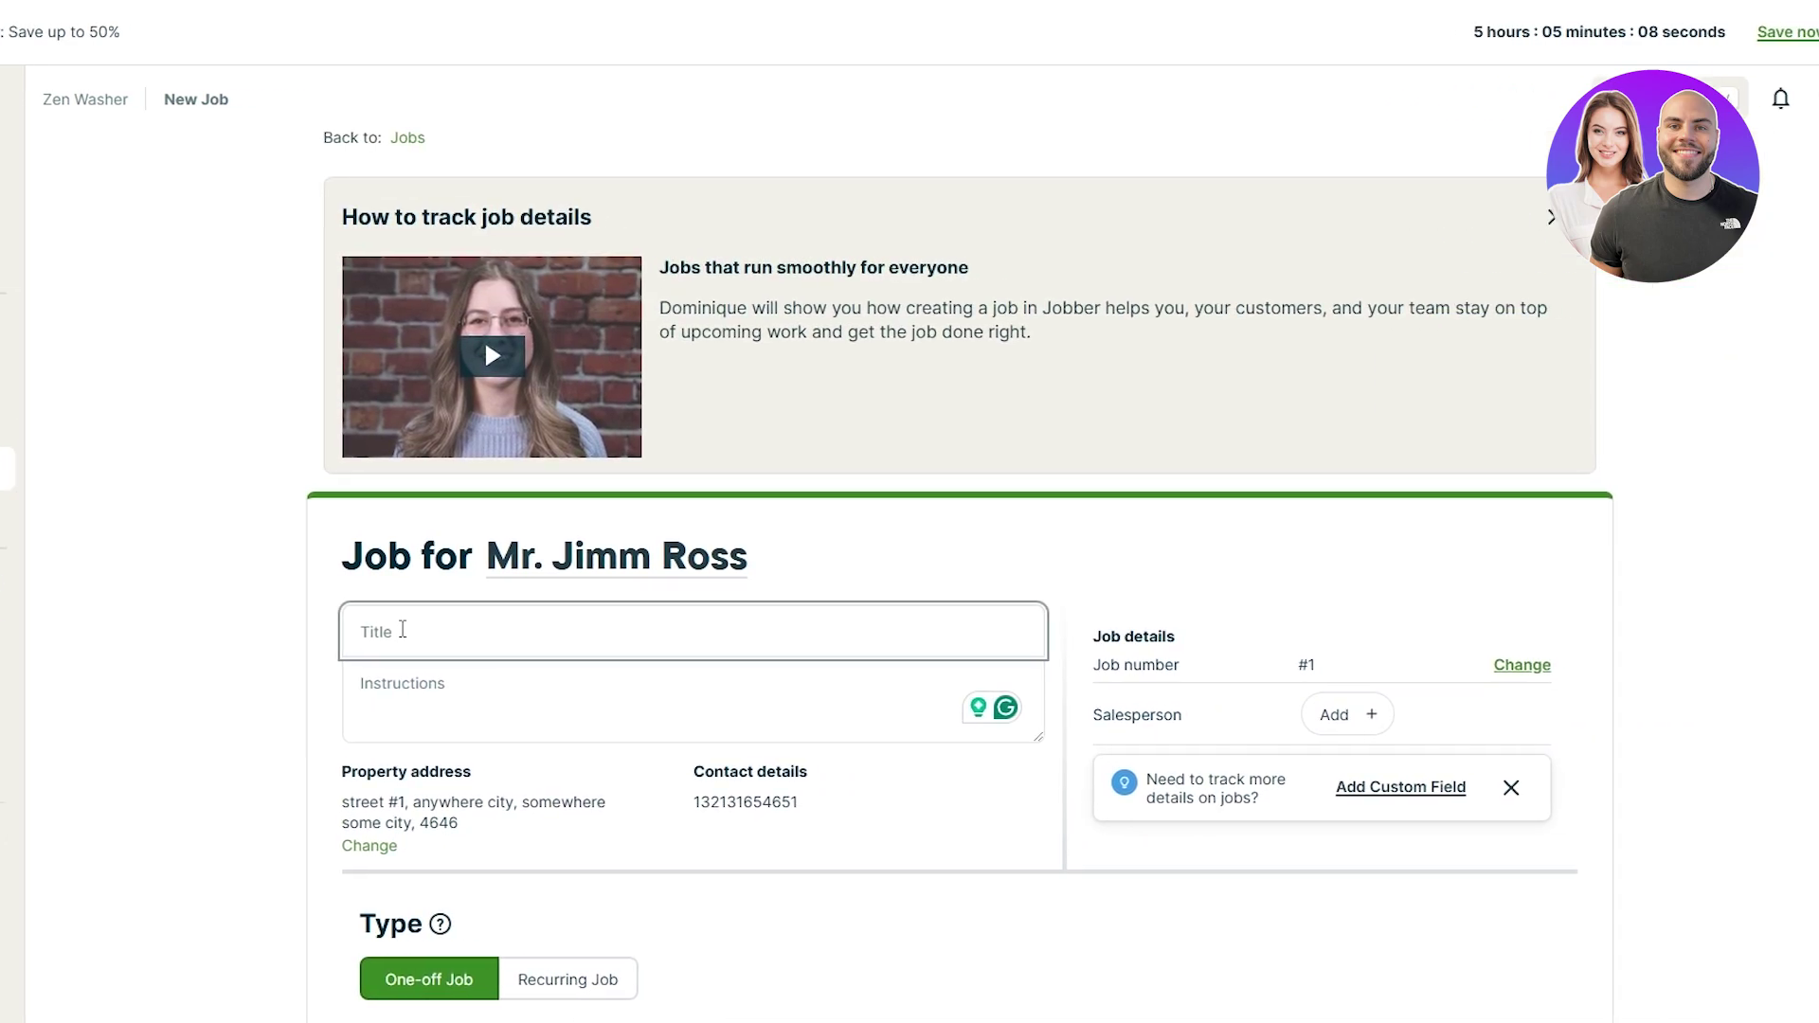
pyautogui.write('Detailed Ca')
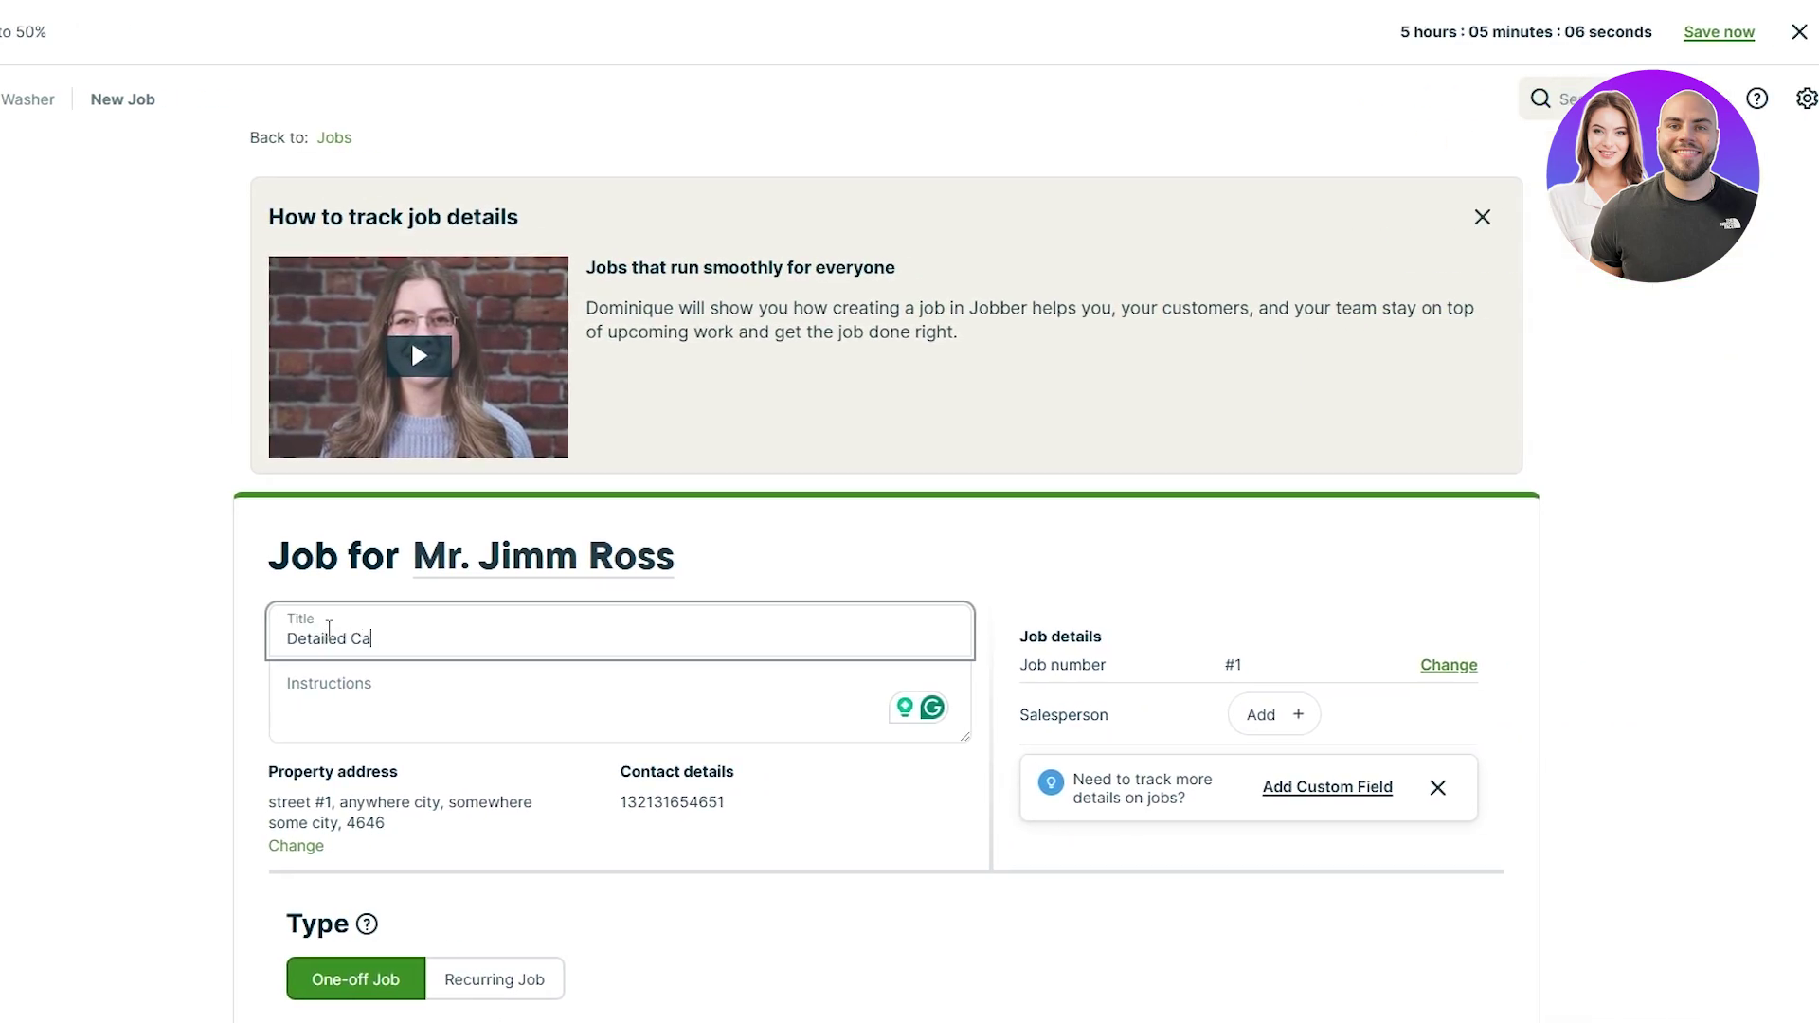
pyautogui.write('r Wash')
pyautogui.click(402, 689)
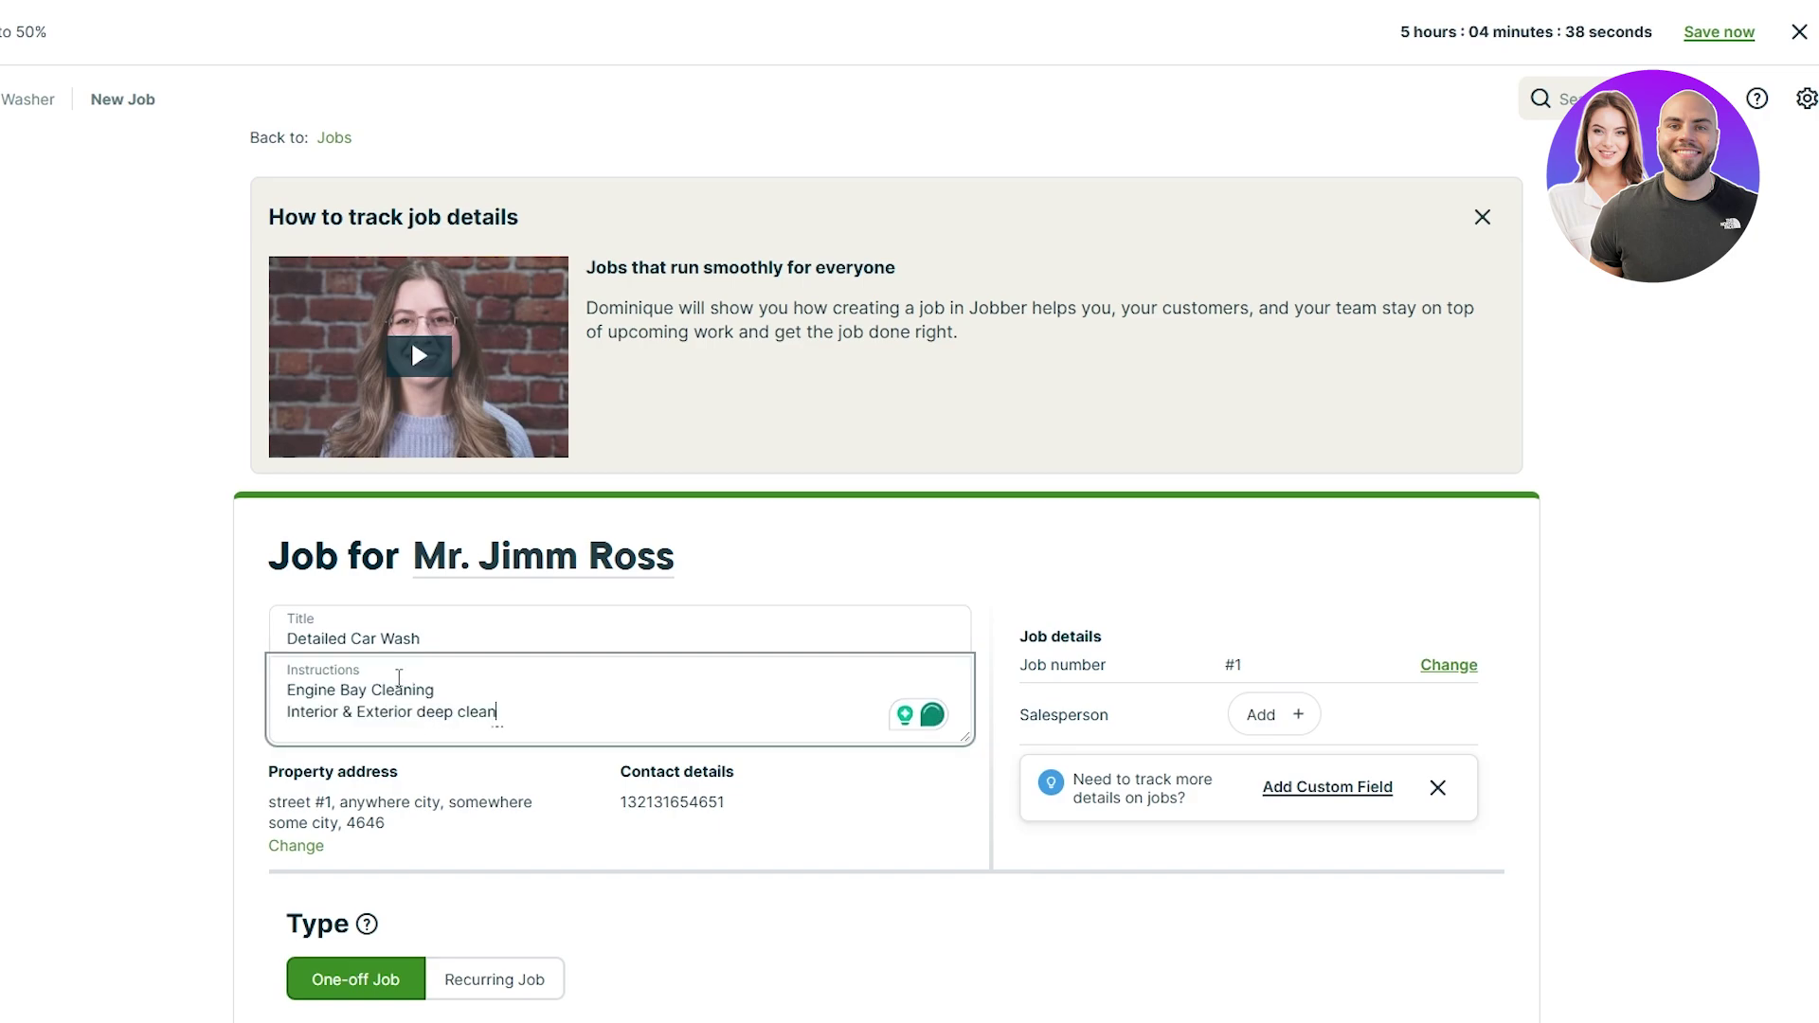
pyautogui.scroll(-7, 379, 474)
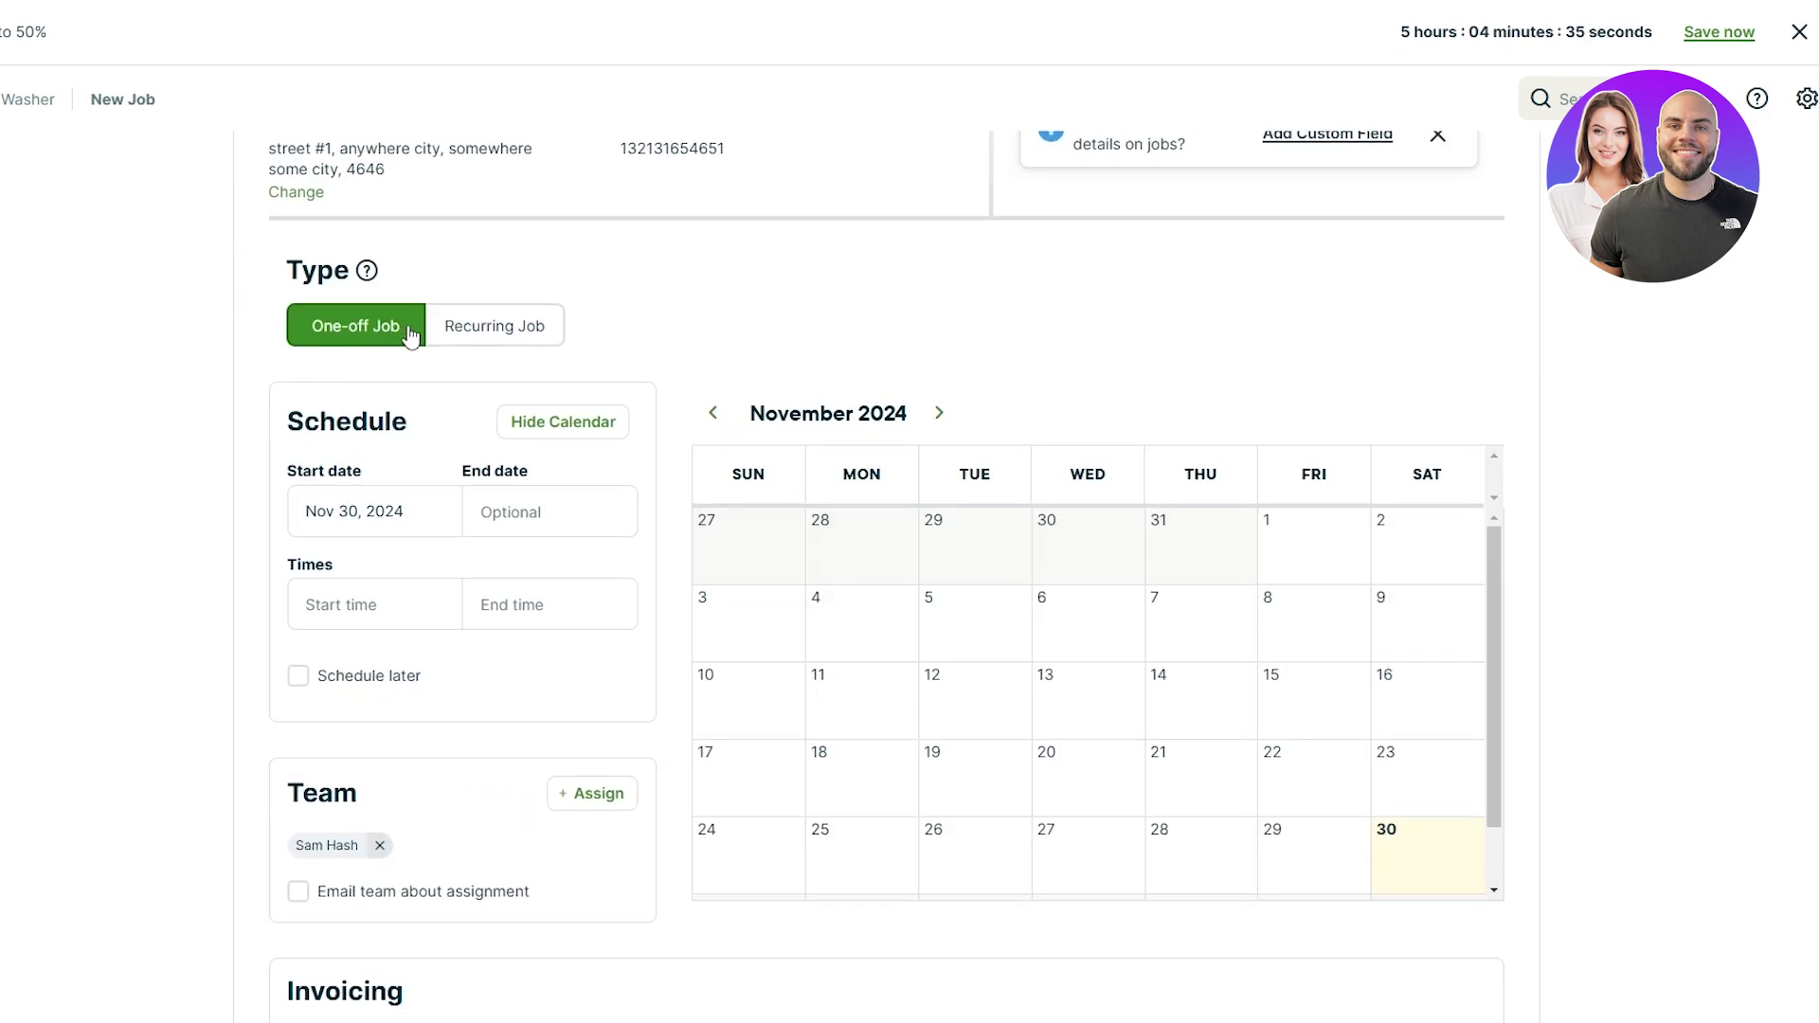
pyautogui.scroll(5, 481, 568)
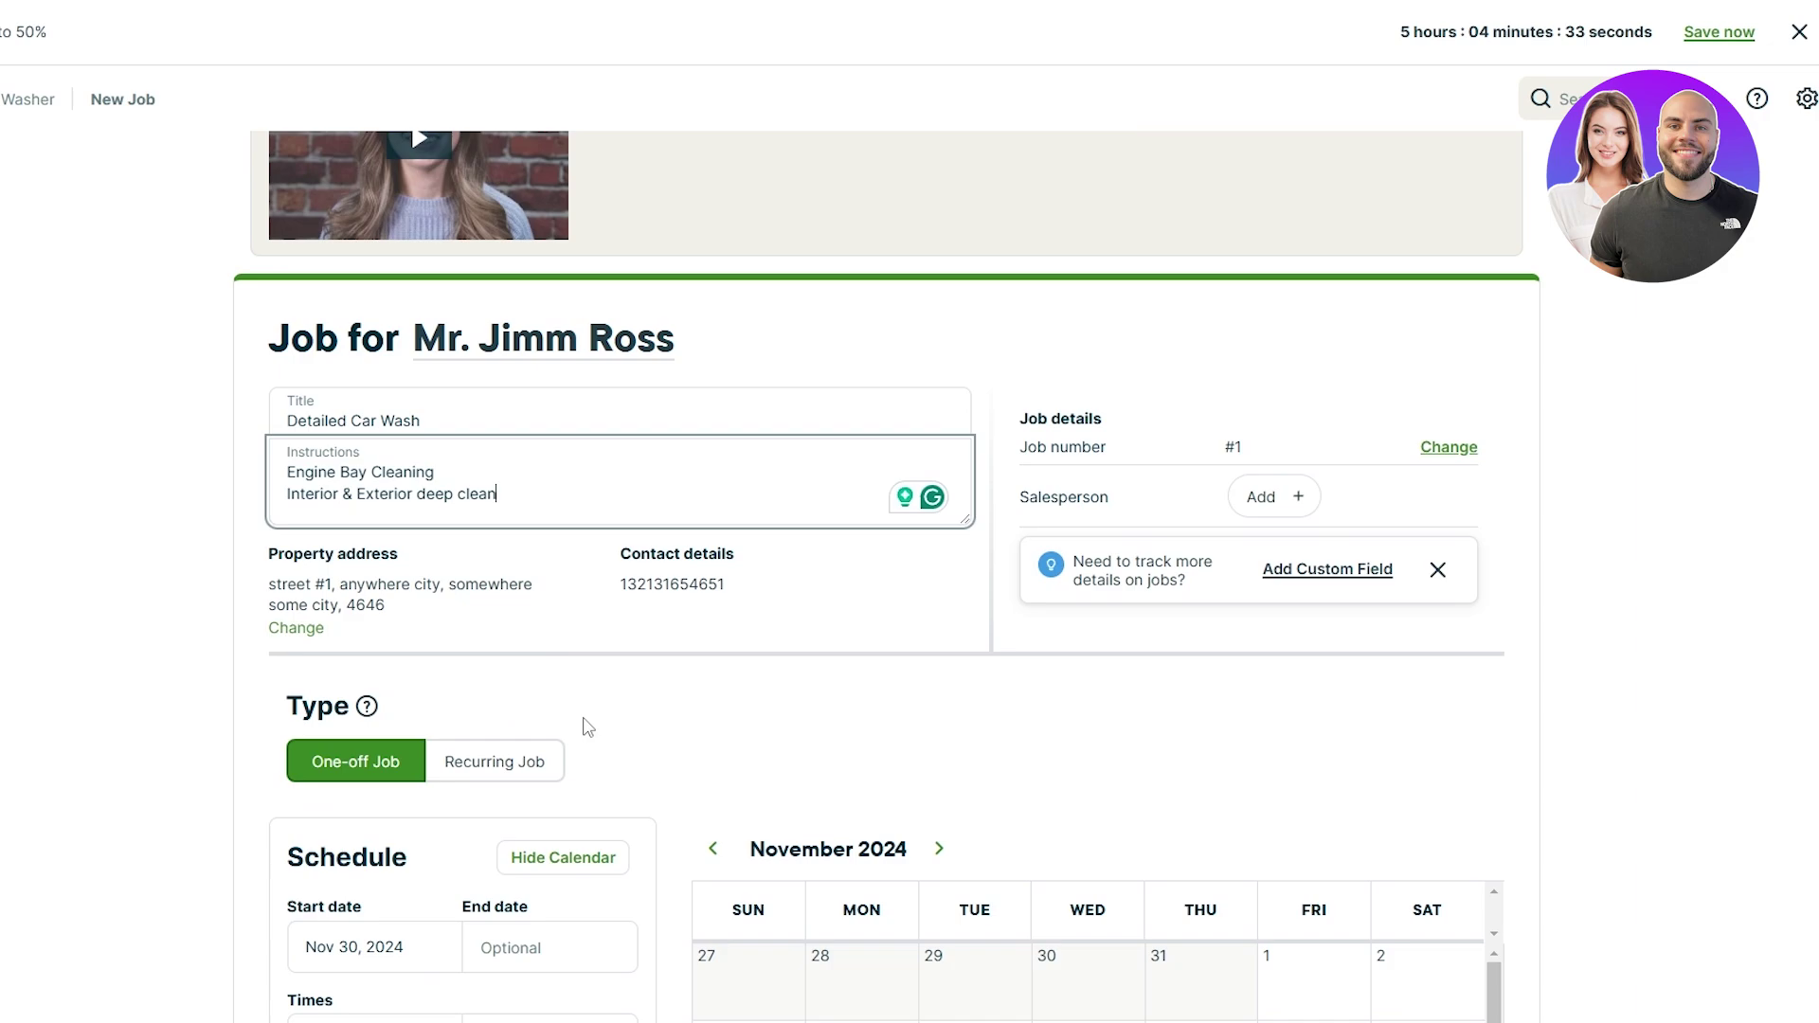
pyautogui.scroll(-5, 957, 485)
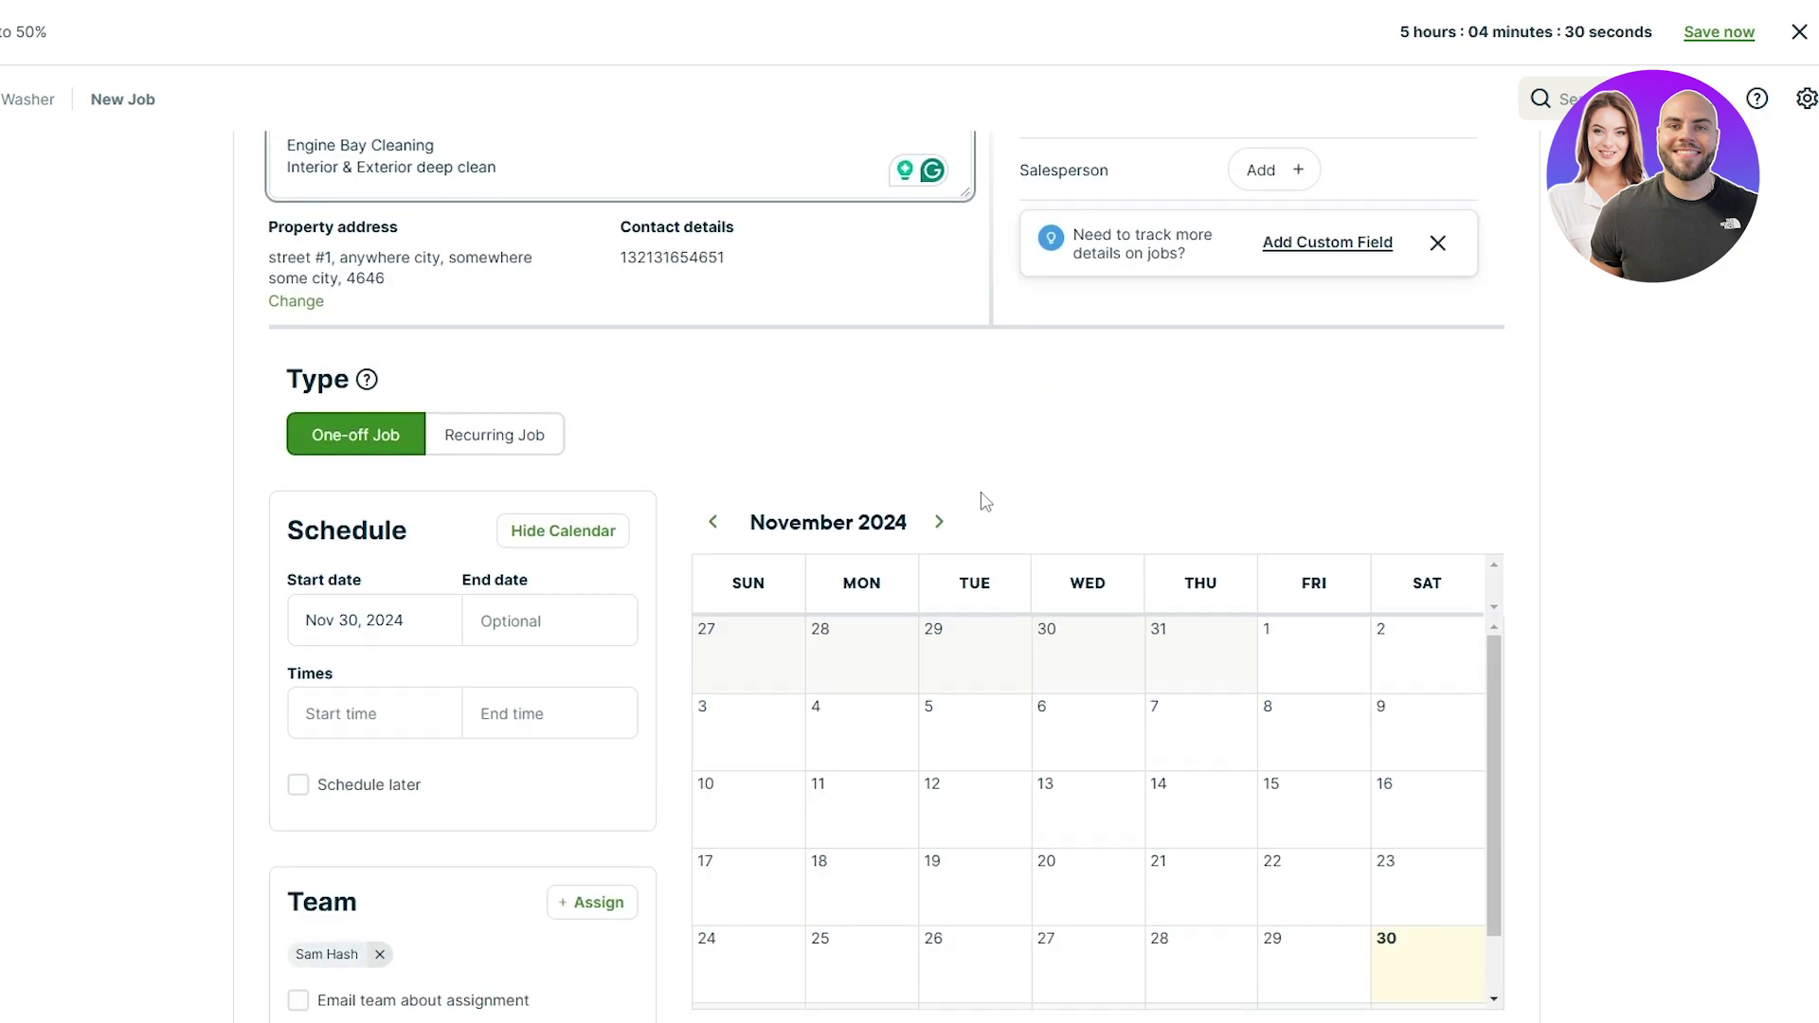
pyautogui.scroll(-1, 1298, 729)
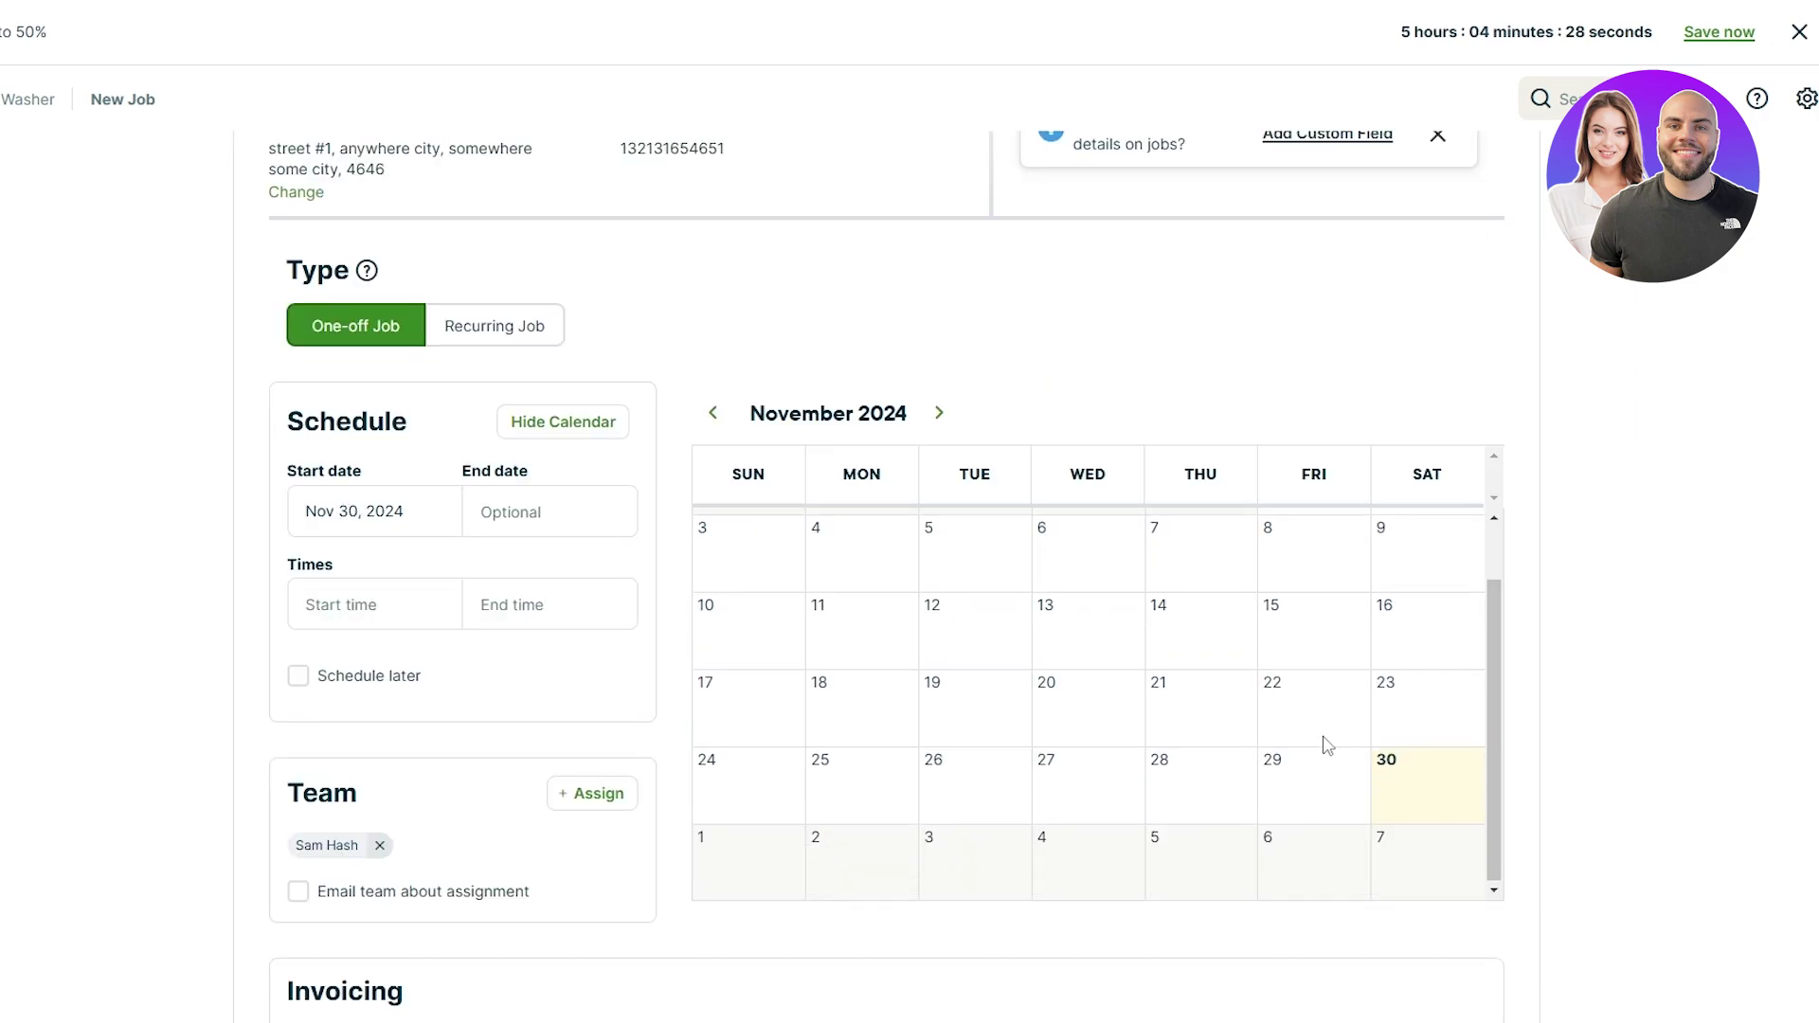
pyautogui.scroll(1, 1128, 760)
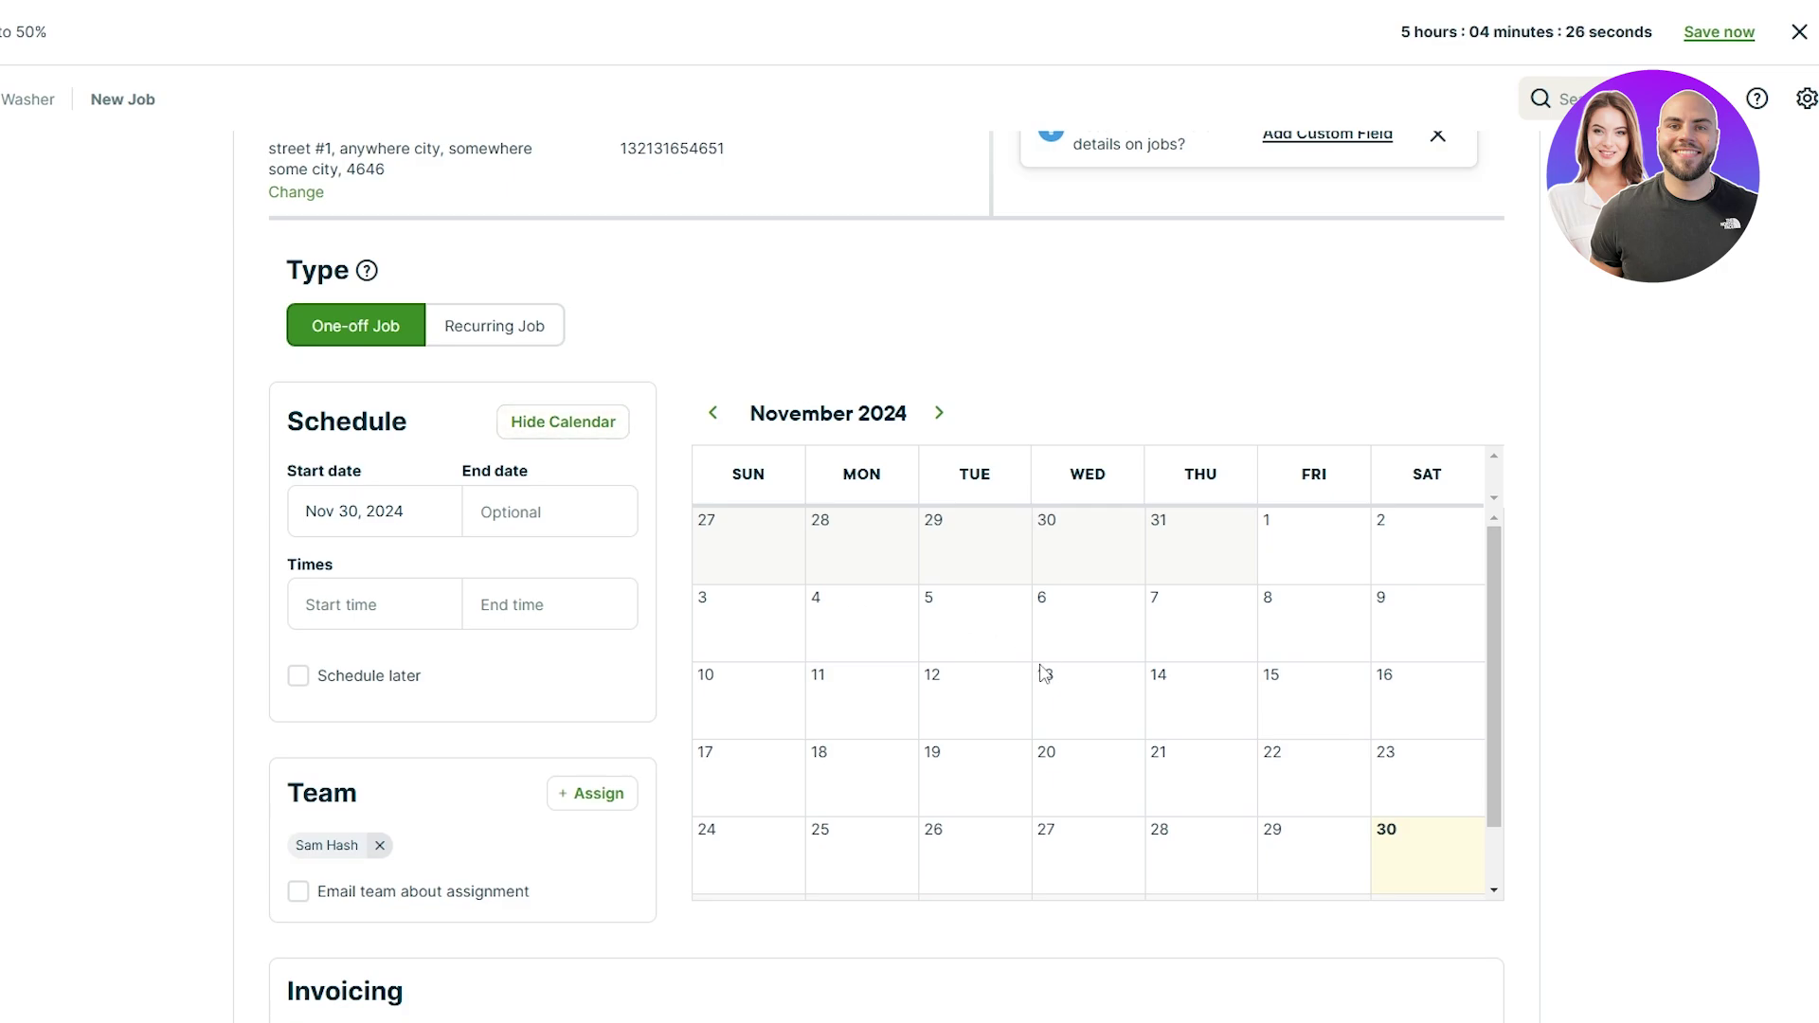
pyautogui.scroll(-5, 982, 638)
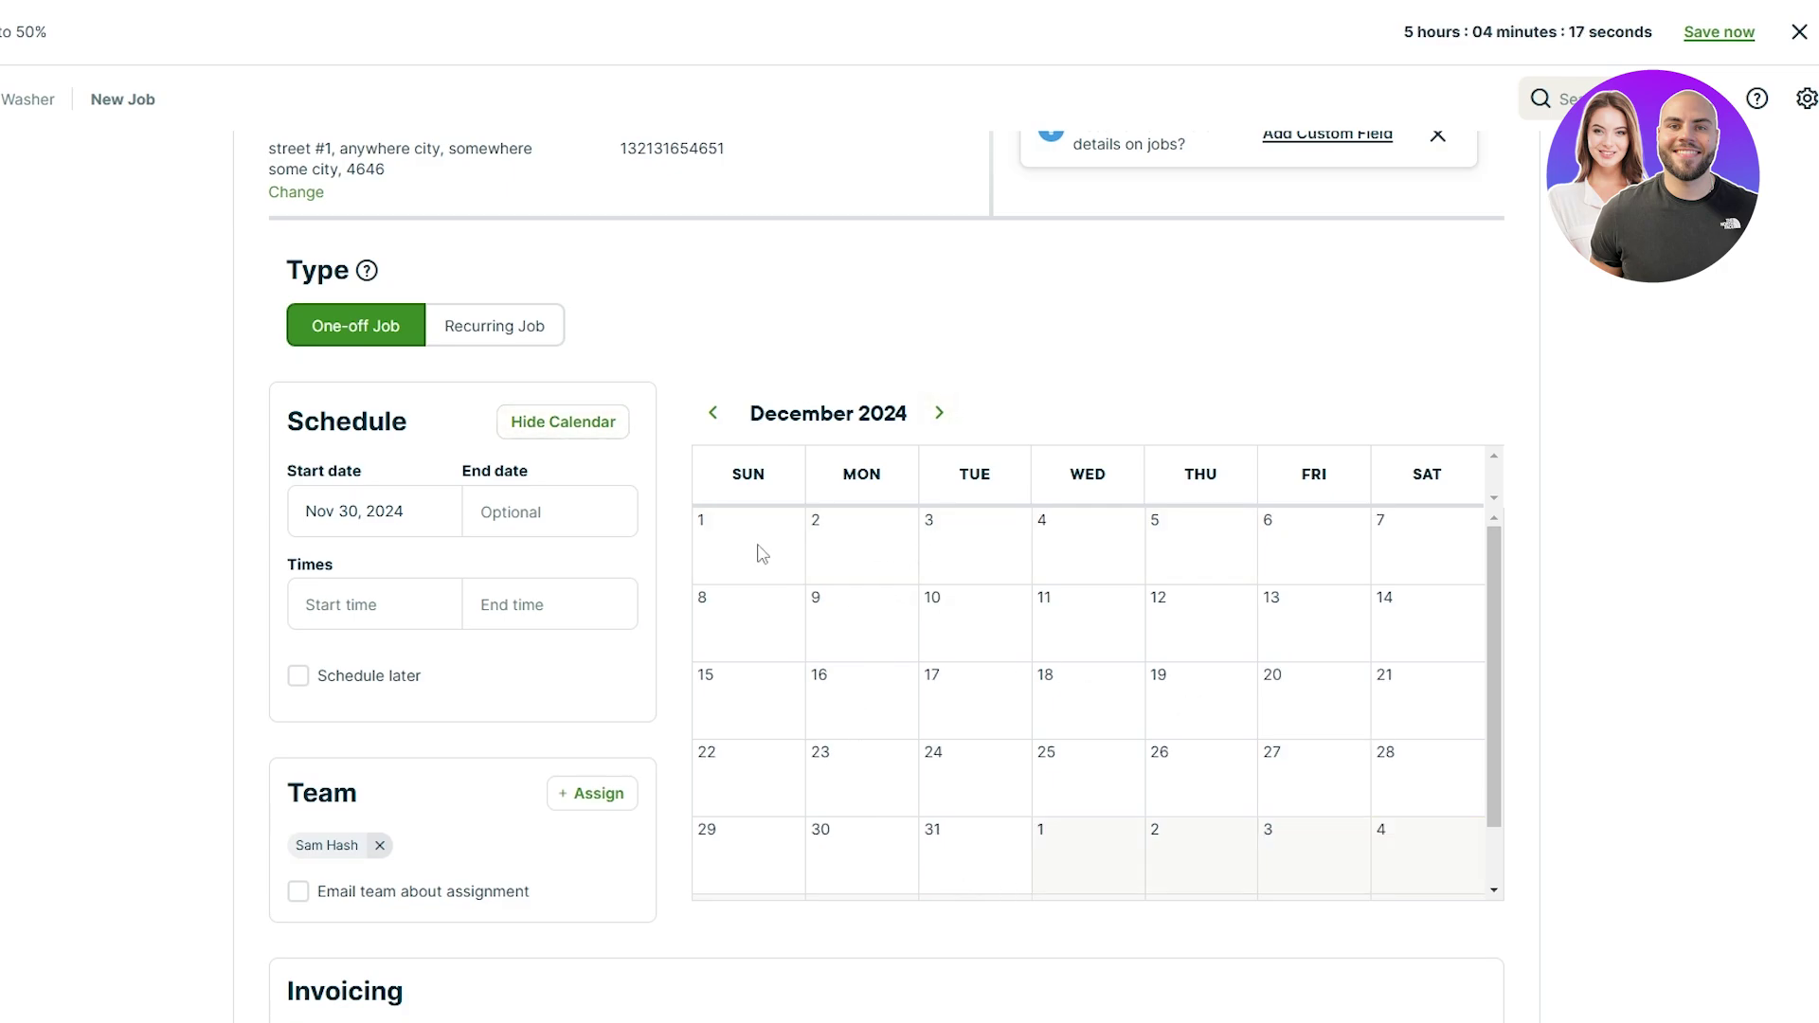
# Step: Schedule the job for Dec 03, 2024, from 9:00 to 12:00
pyautogui.click(405, 522)
pyautogui.click(571, 563)
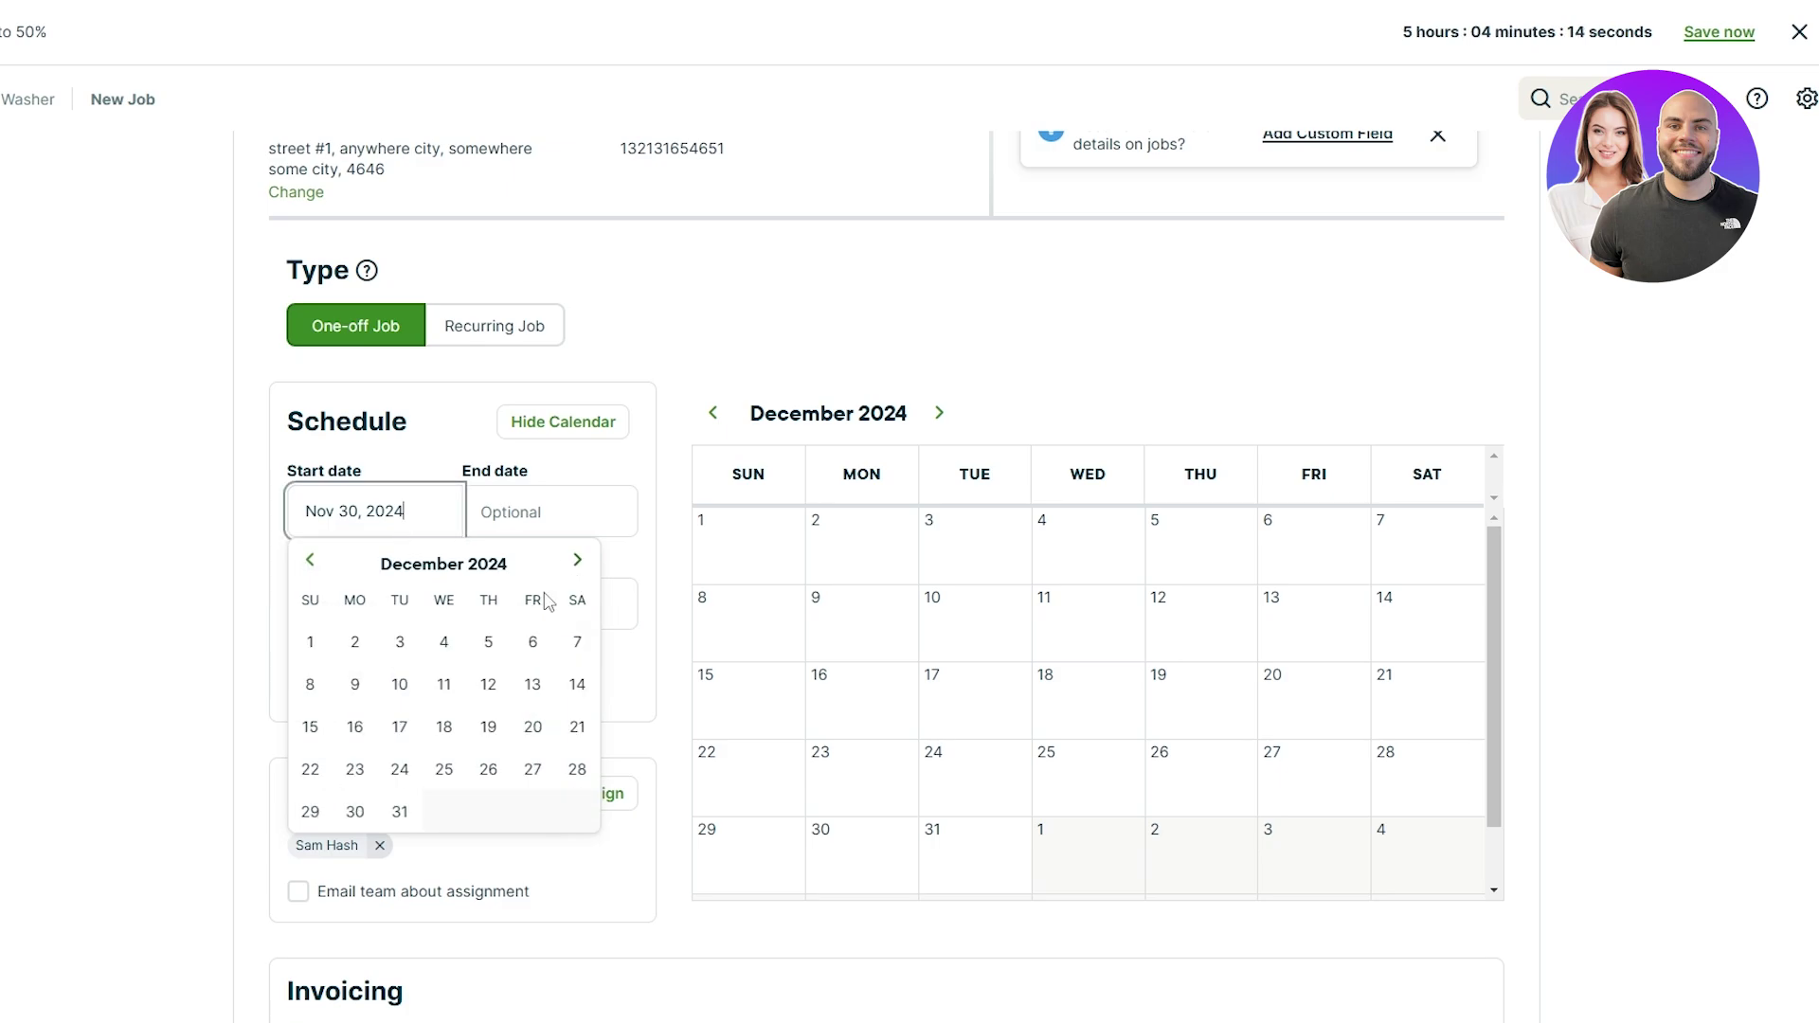
pyautogui.click(398, 643)
pyautogui.click(406, 599)
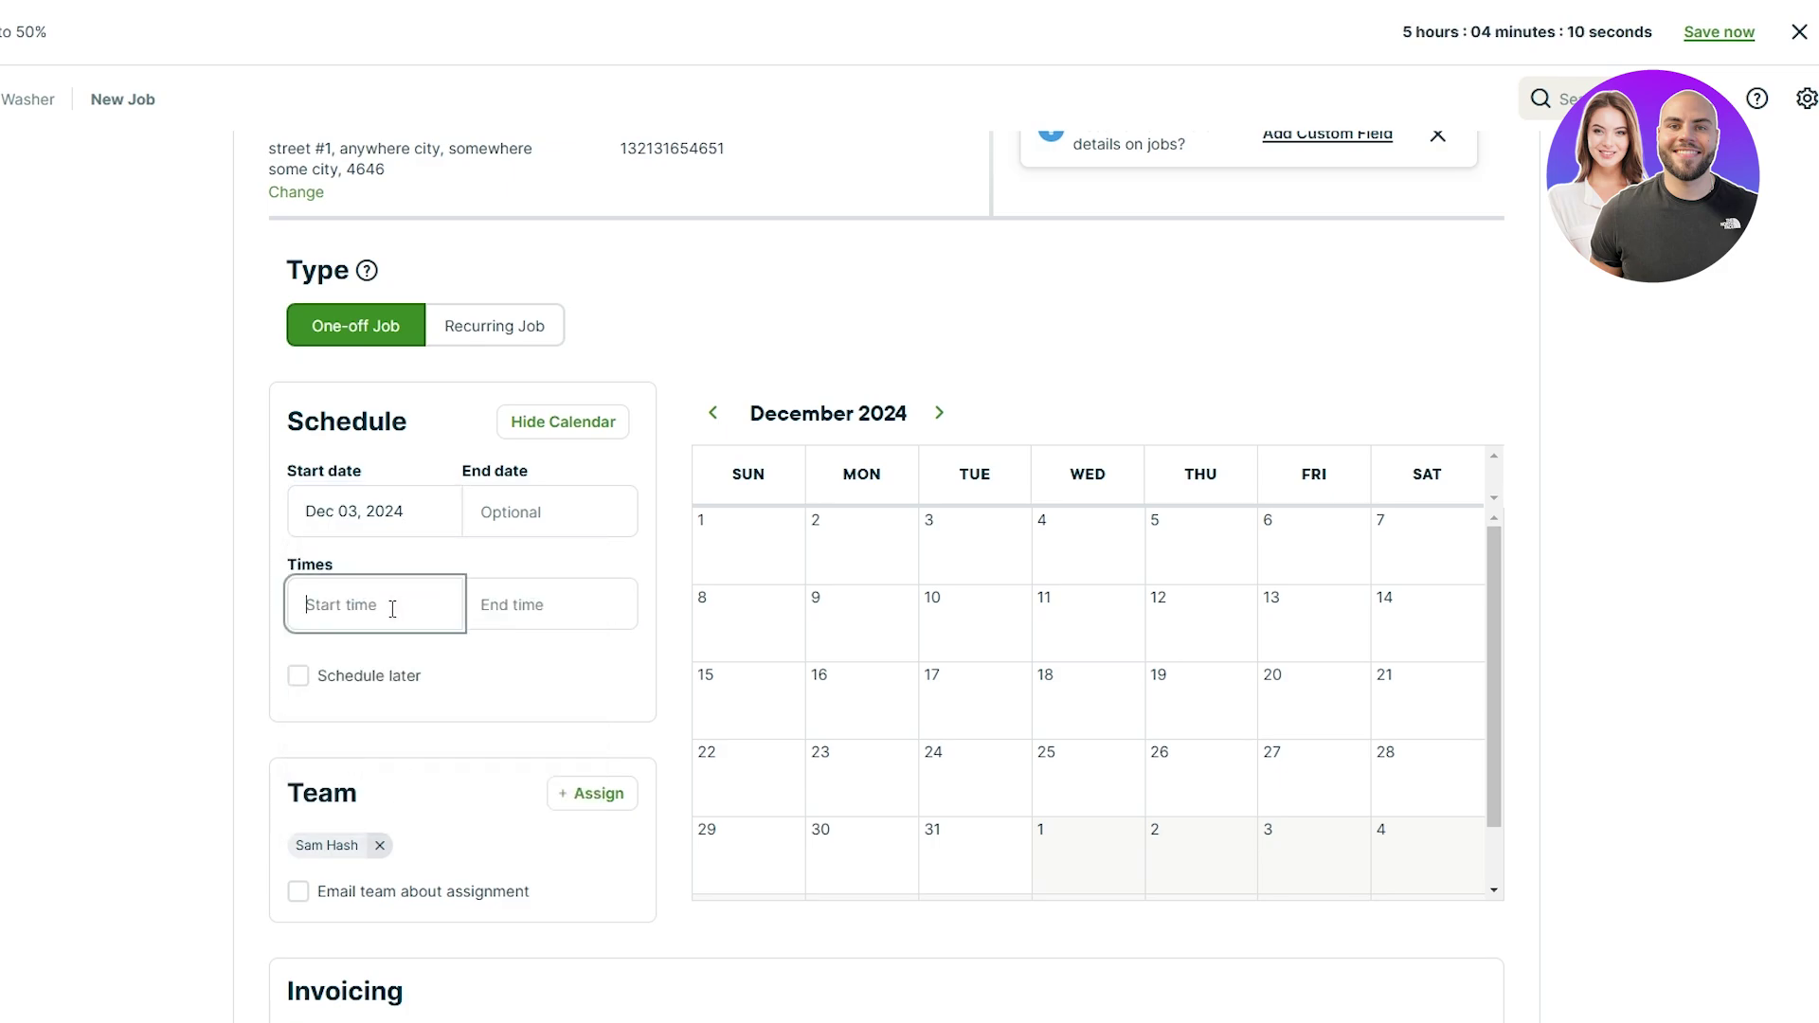
pyautogui.write('9:00')
pyautogui.press('Tab')
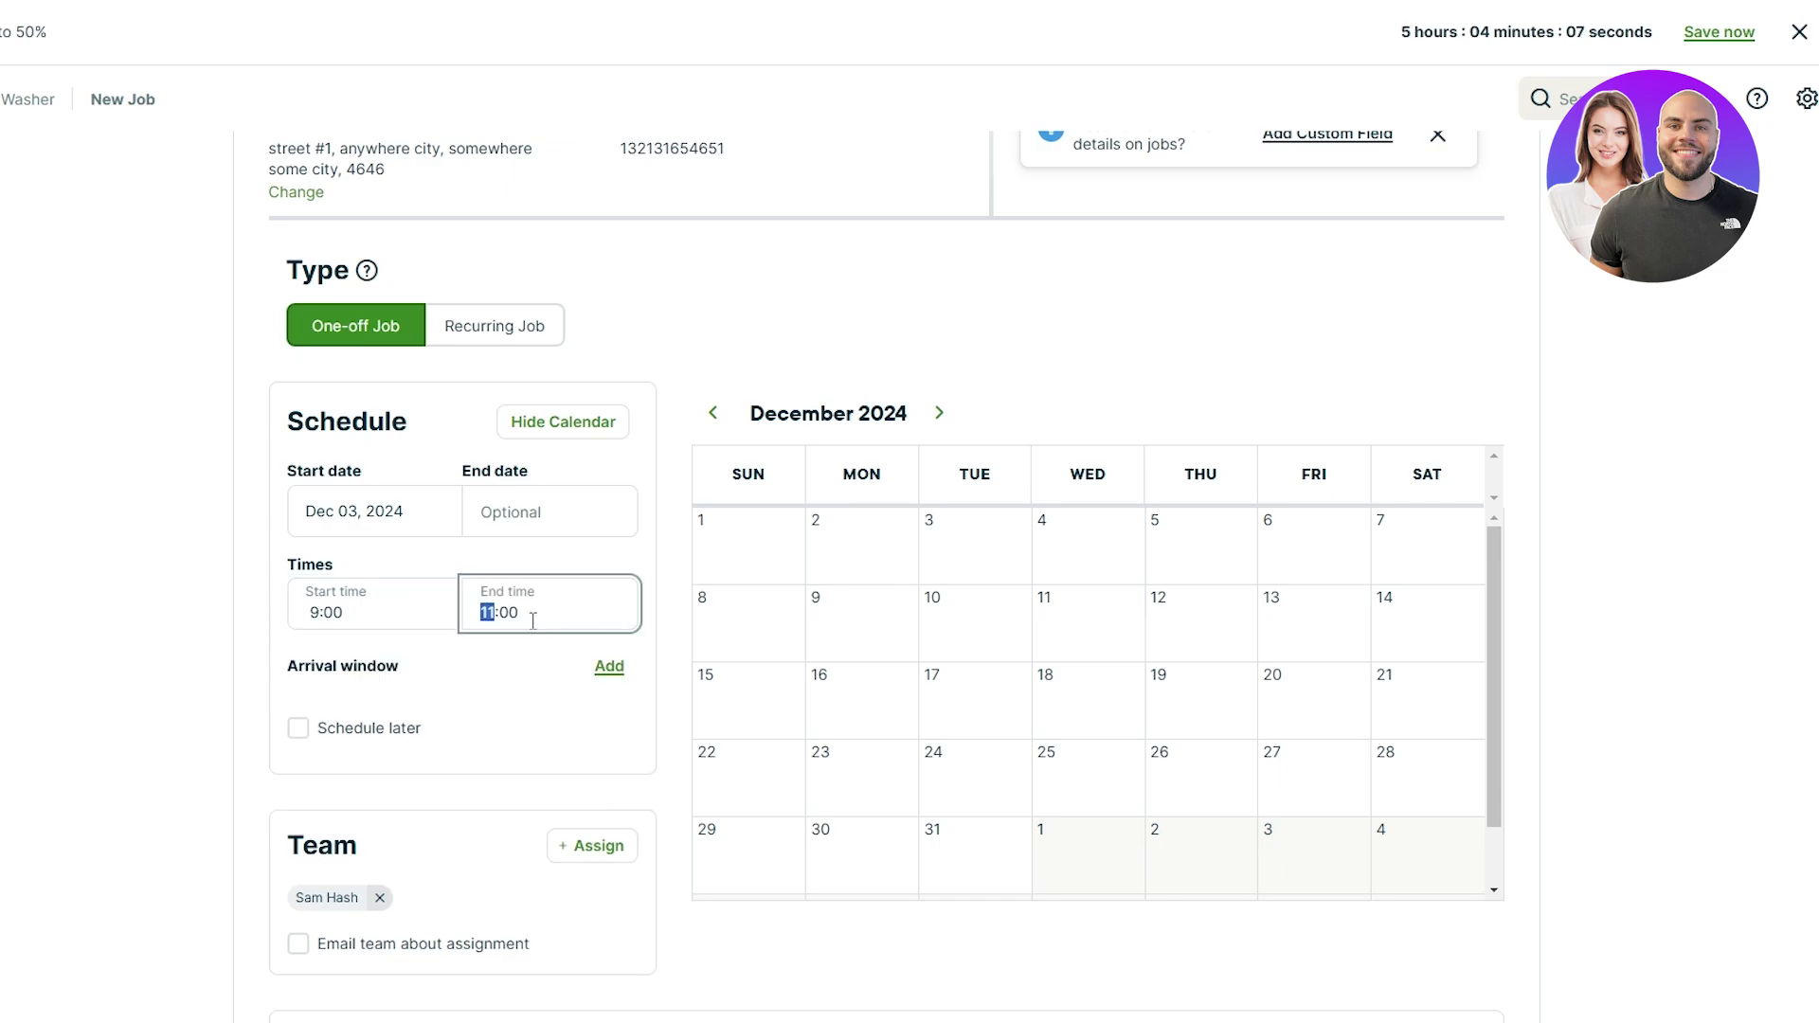
pyautogui.press('Up')
pyautogui.click(221, 621)
pyautogui.scroll(-3, 221, 621)
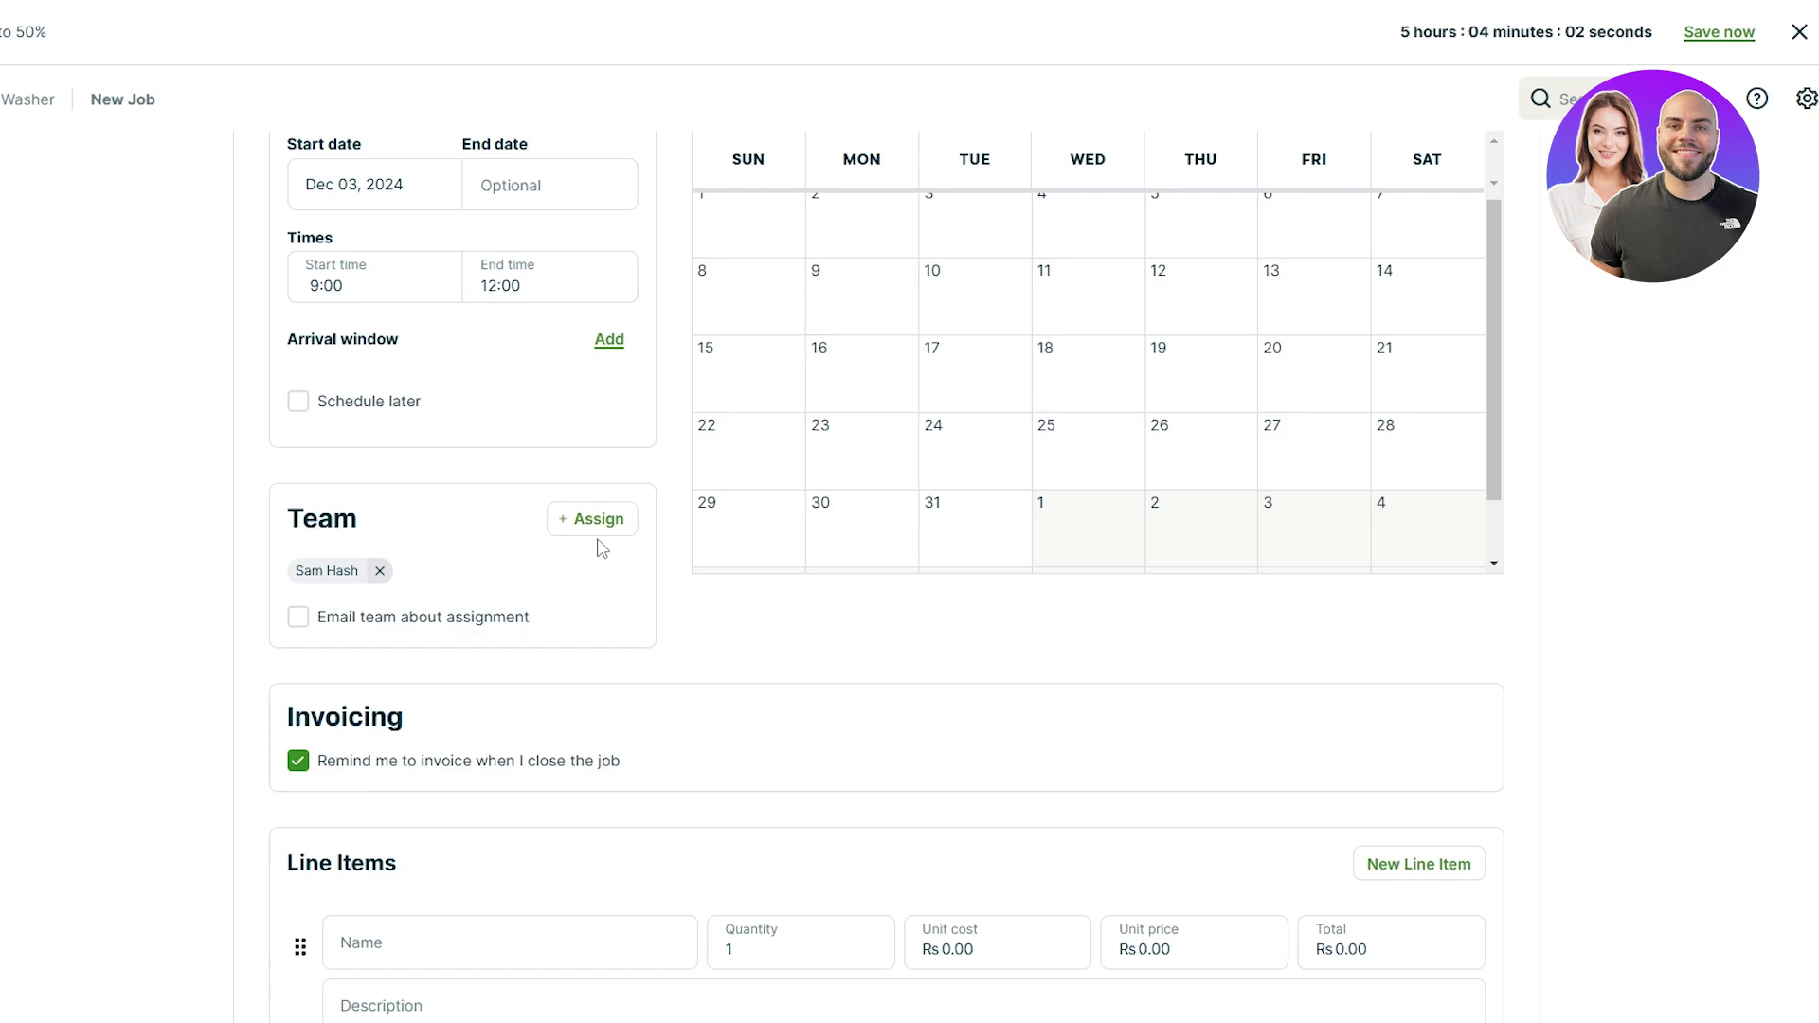
# Step: Name the job's line item 'Level 5 Car Wash'
pyautogui.scroll(-2, 455, 714)
pyautogui.click(458, 721)
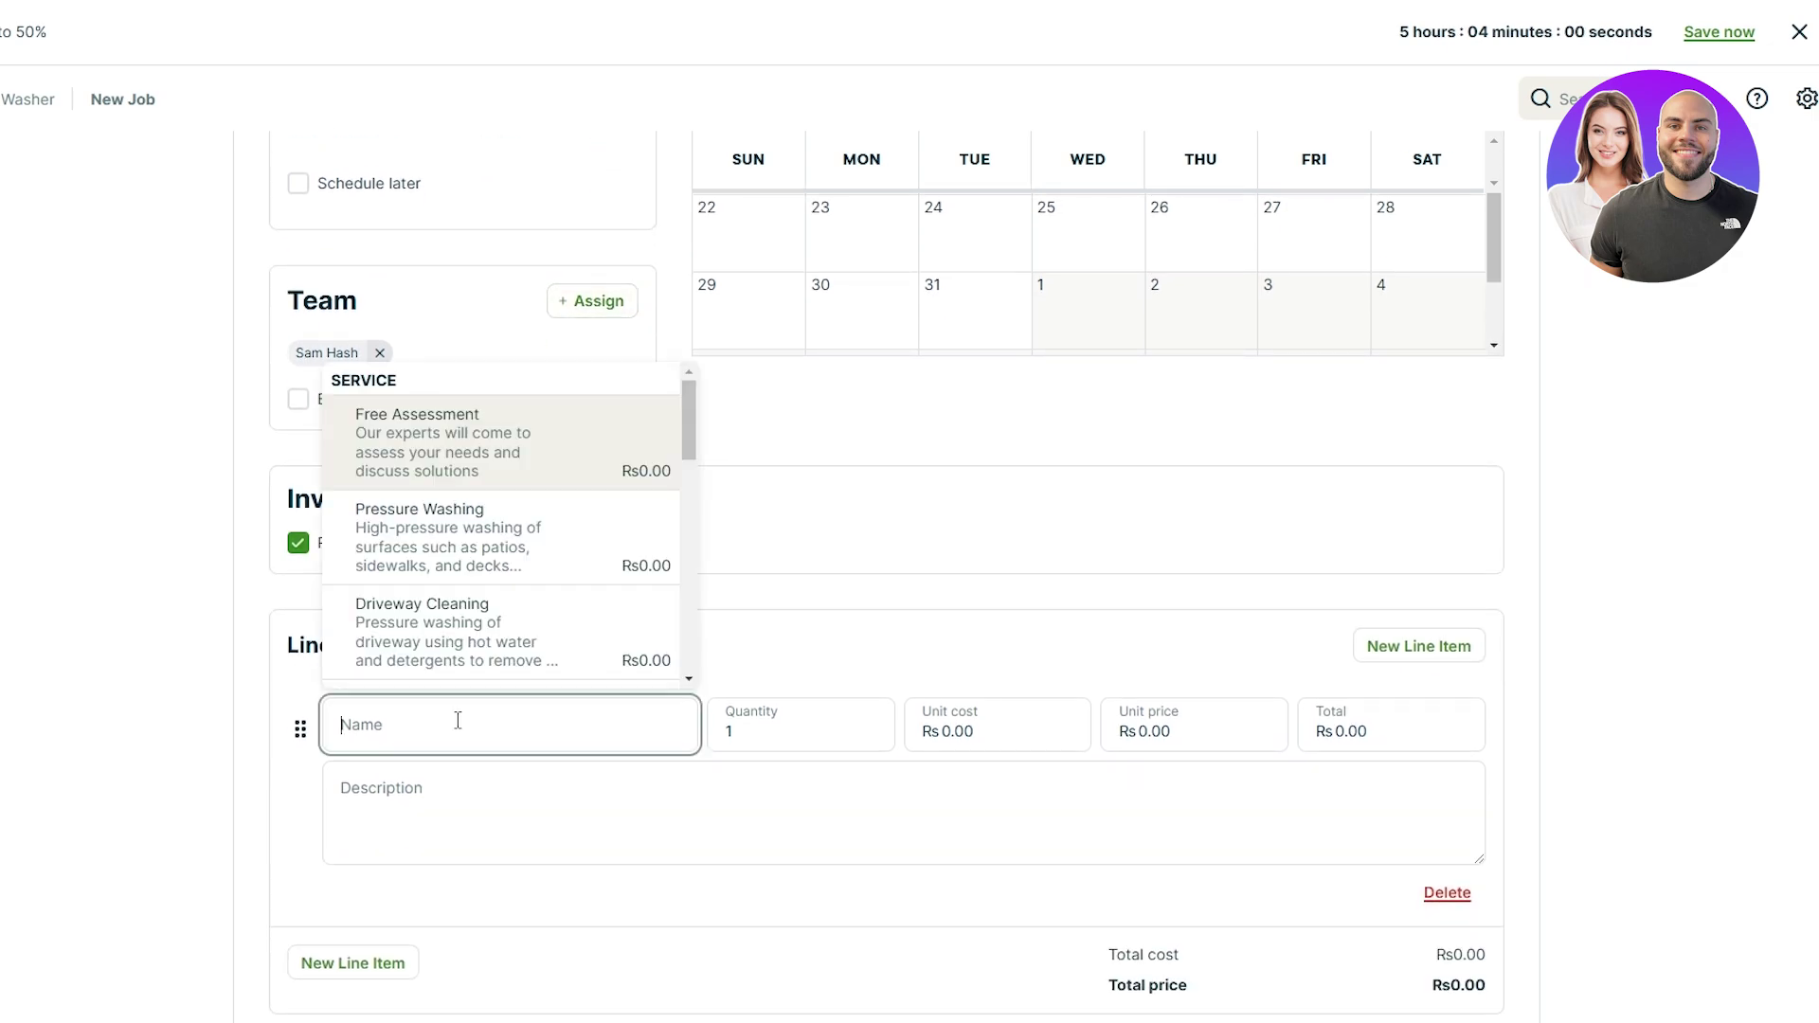
pyautogui.scroll(-5, 473, 644)
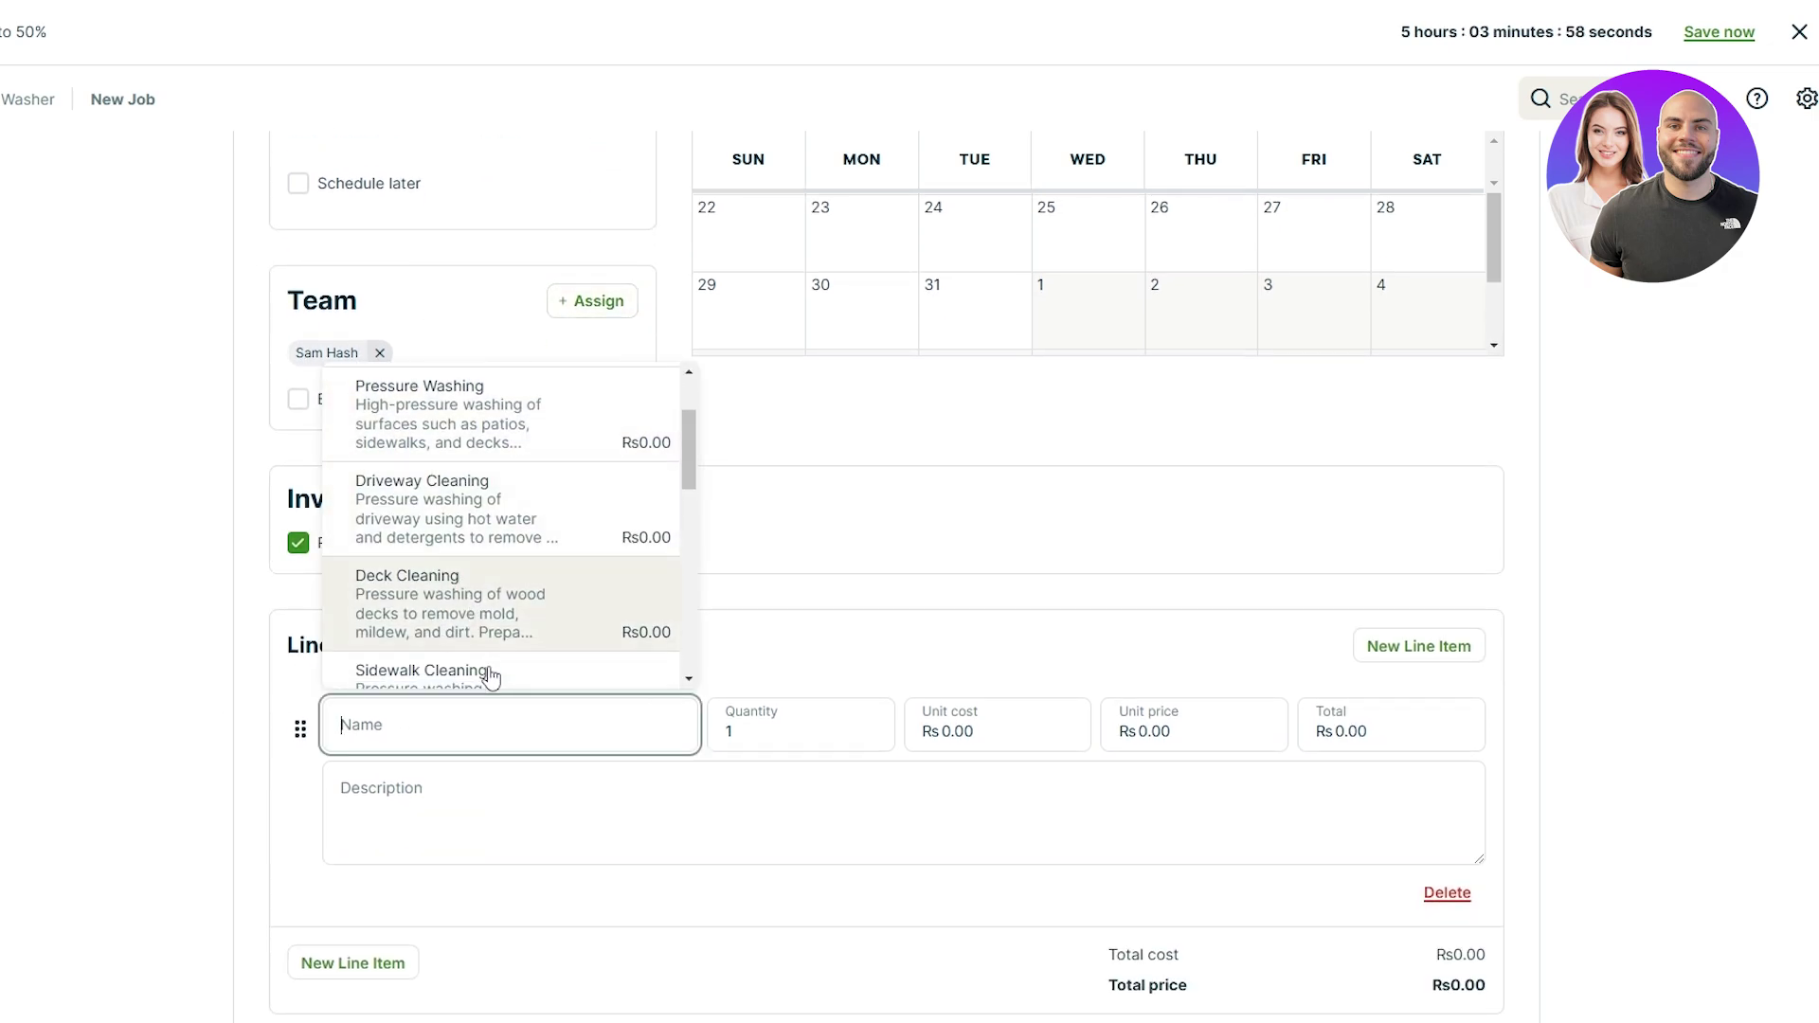
pyautogui.scroll(5, 369, 644)
pyautogui.click(361, 684)
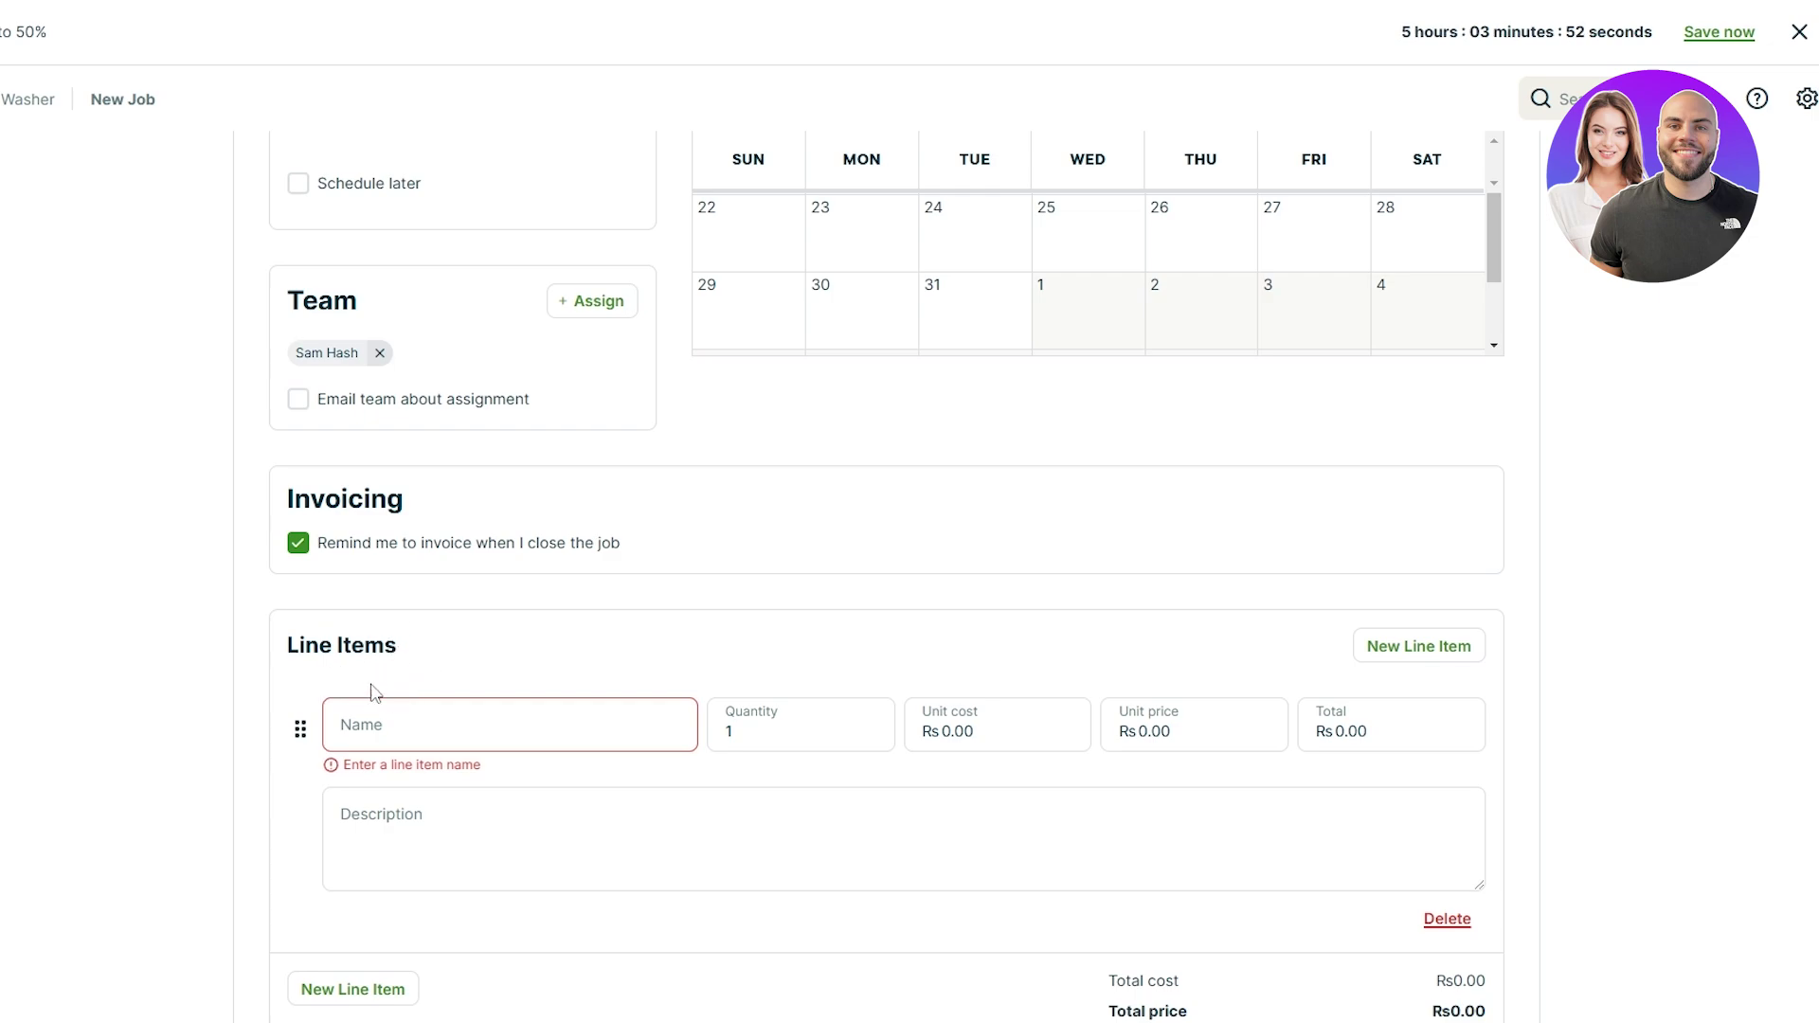
pyautogui.click(384, 722)
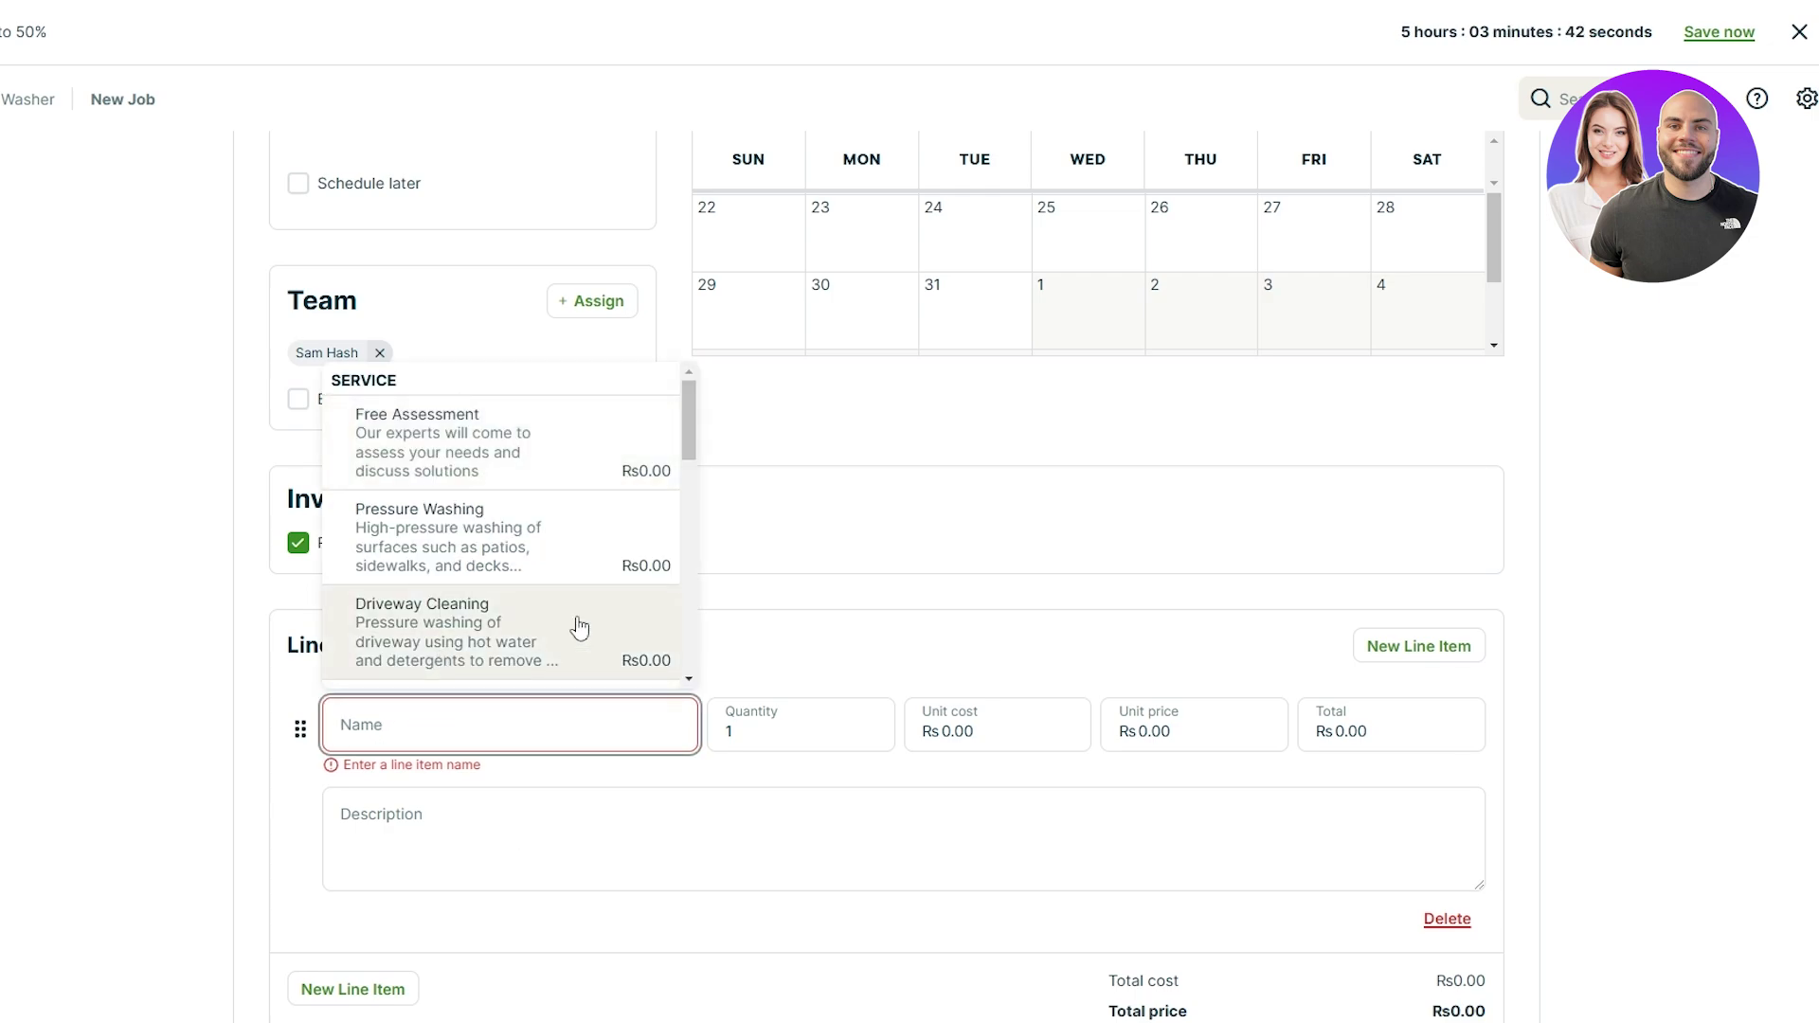
pyautogui.scroll(-5, 557, 451)
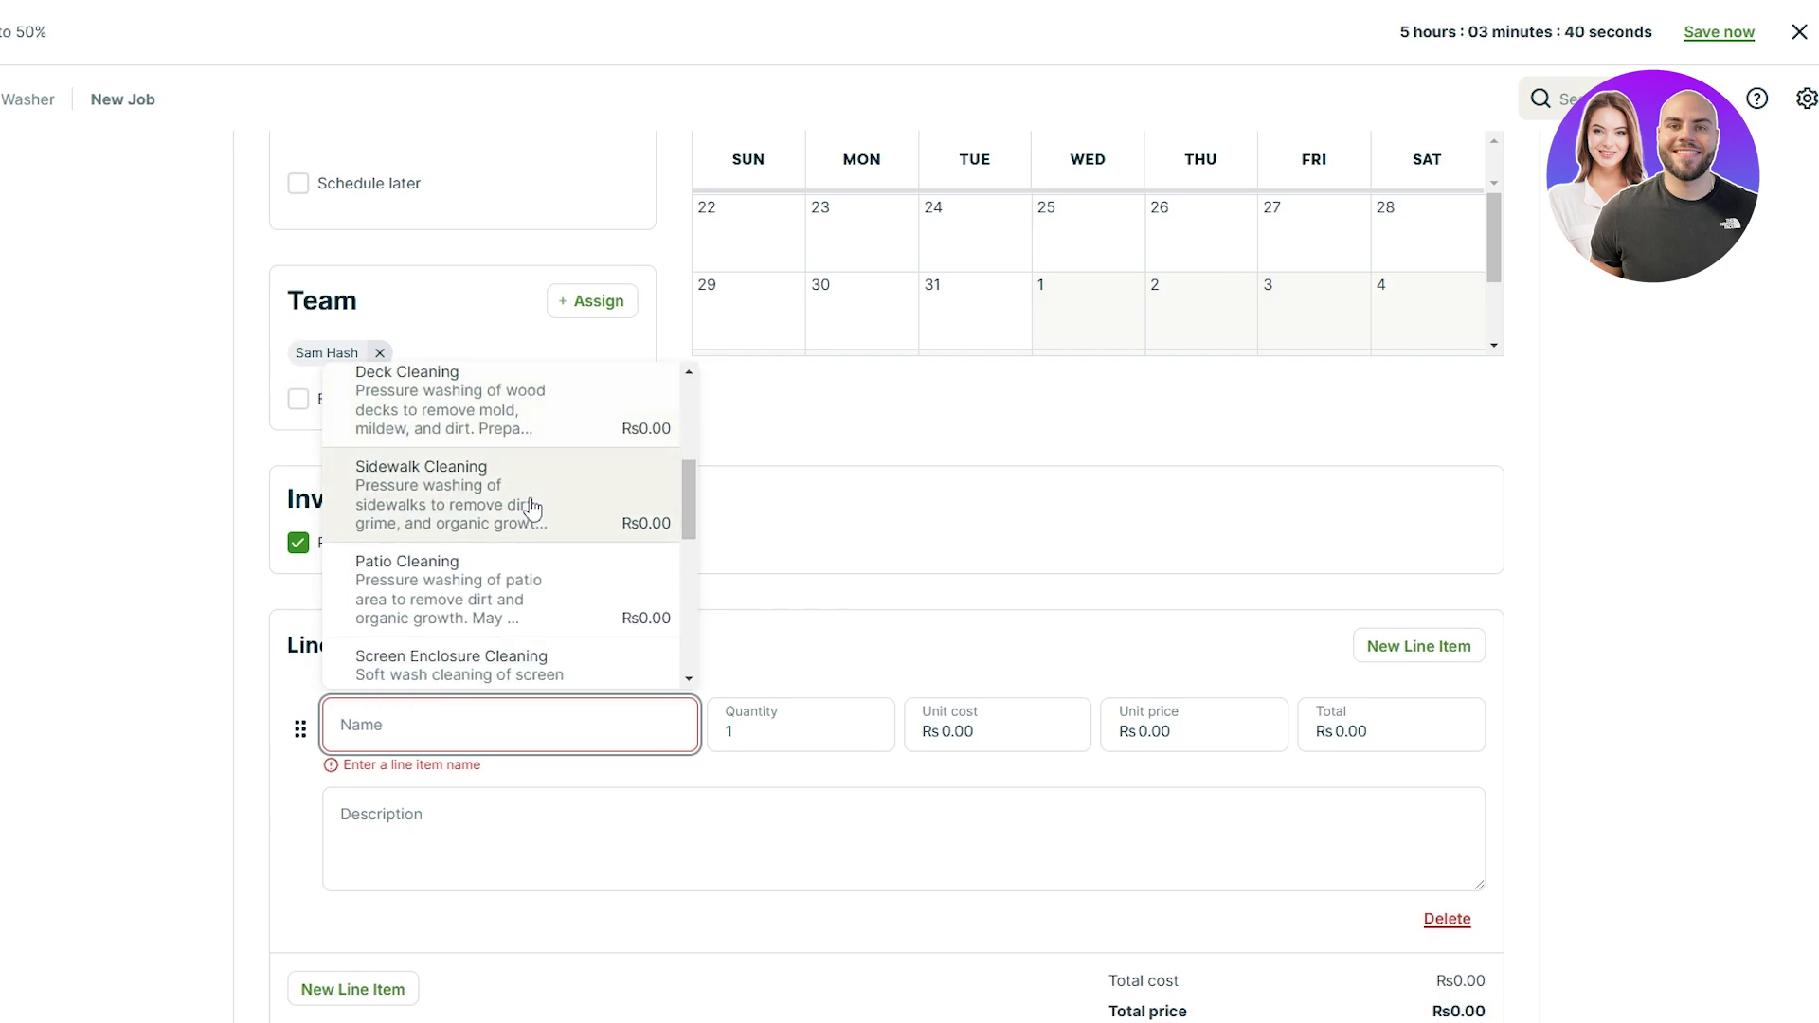
pyautogui.scroll(-5, 559, 524)
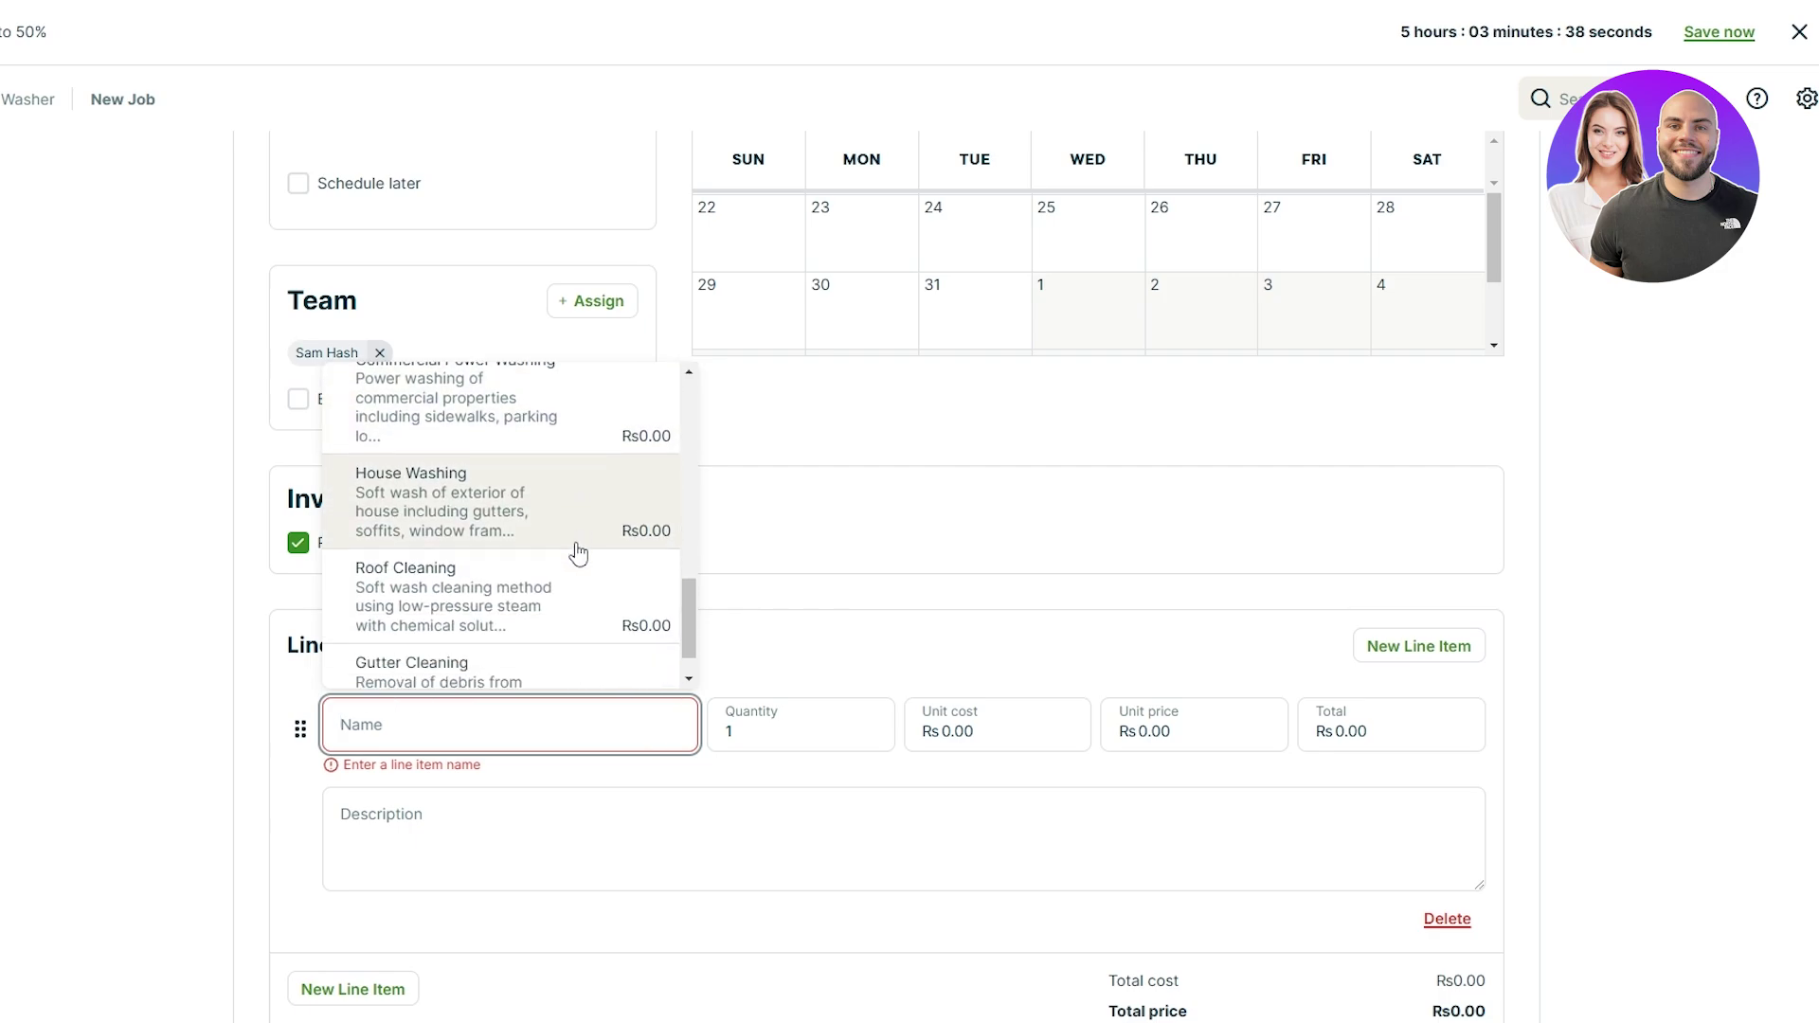
pyautogui.scroll(1, 629, 669)
pyautogui.scroll(-1, 629, 670)
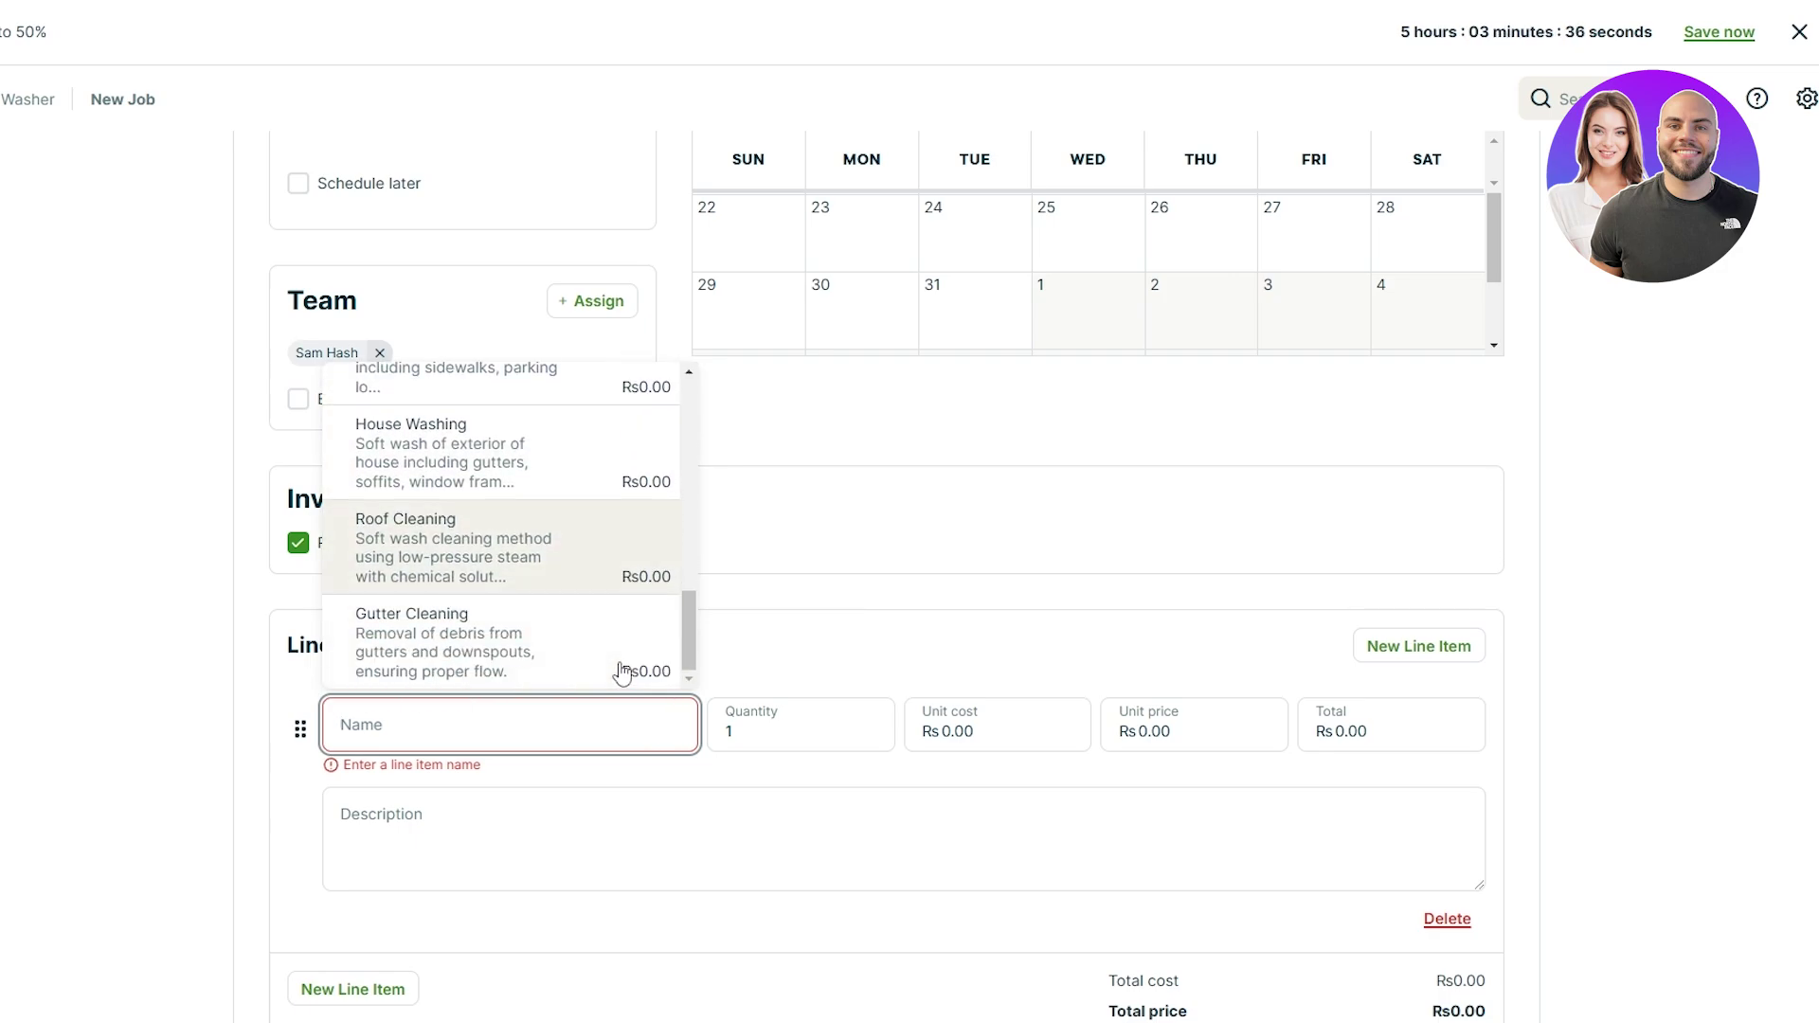
pyautogui.scroll(5, 623, 670)
pyautogui.scroll(3, 621, 672)
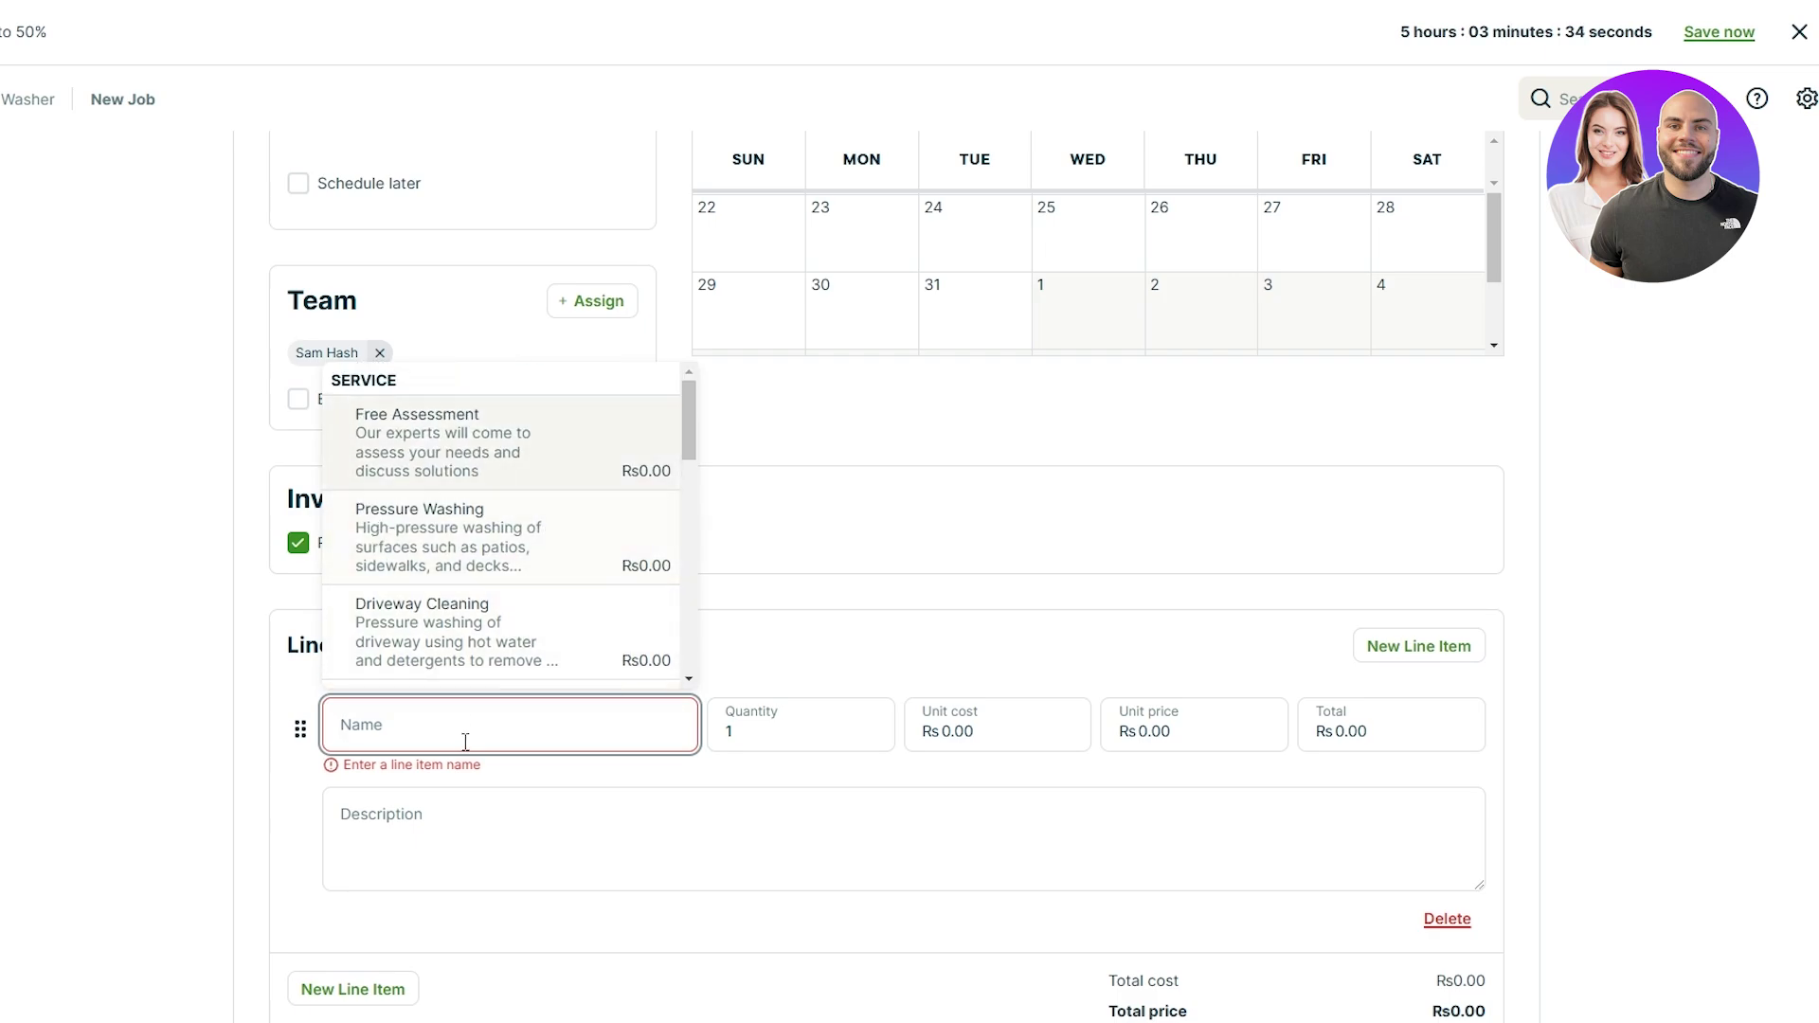
pyautogui.write('Level 5 Car')
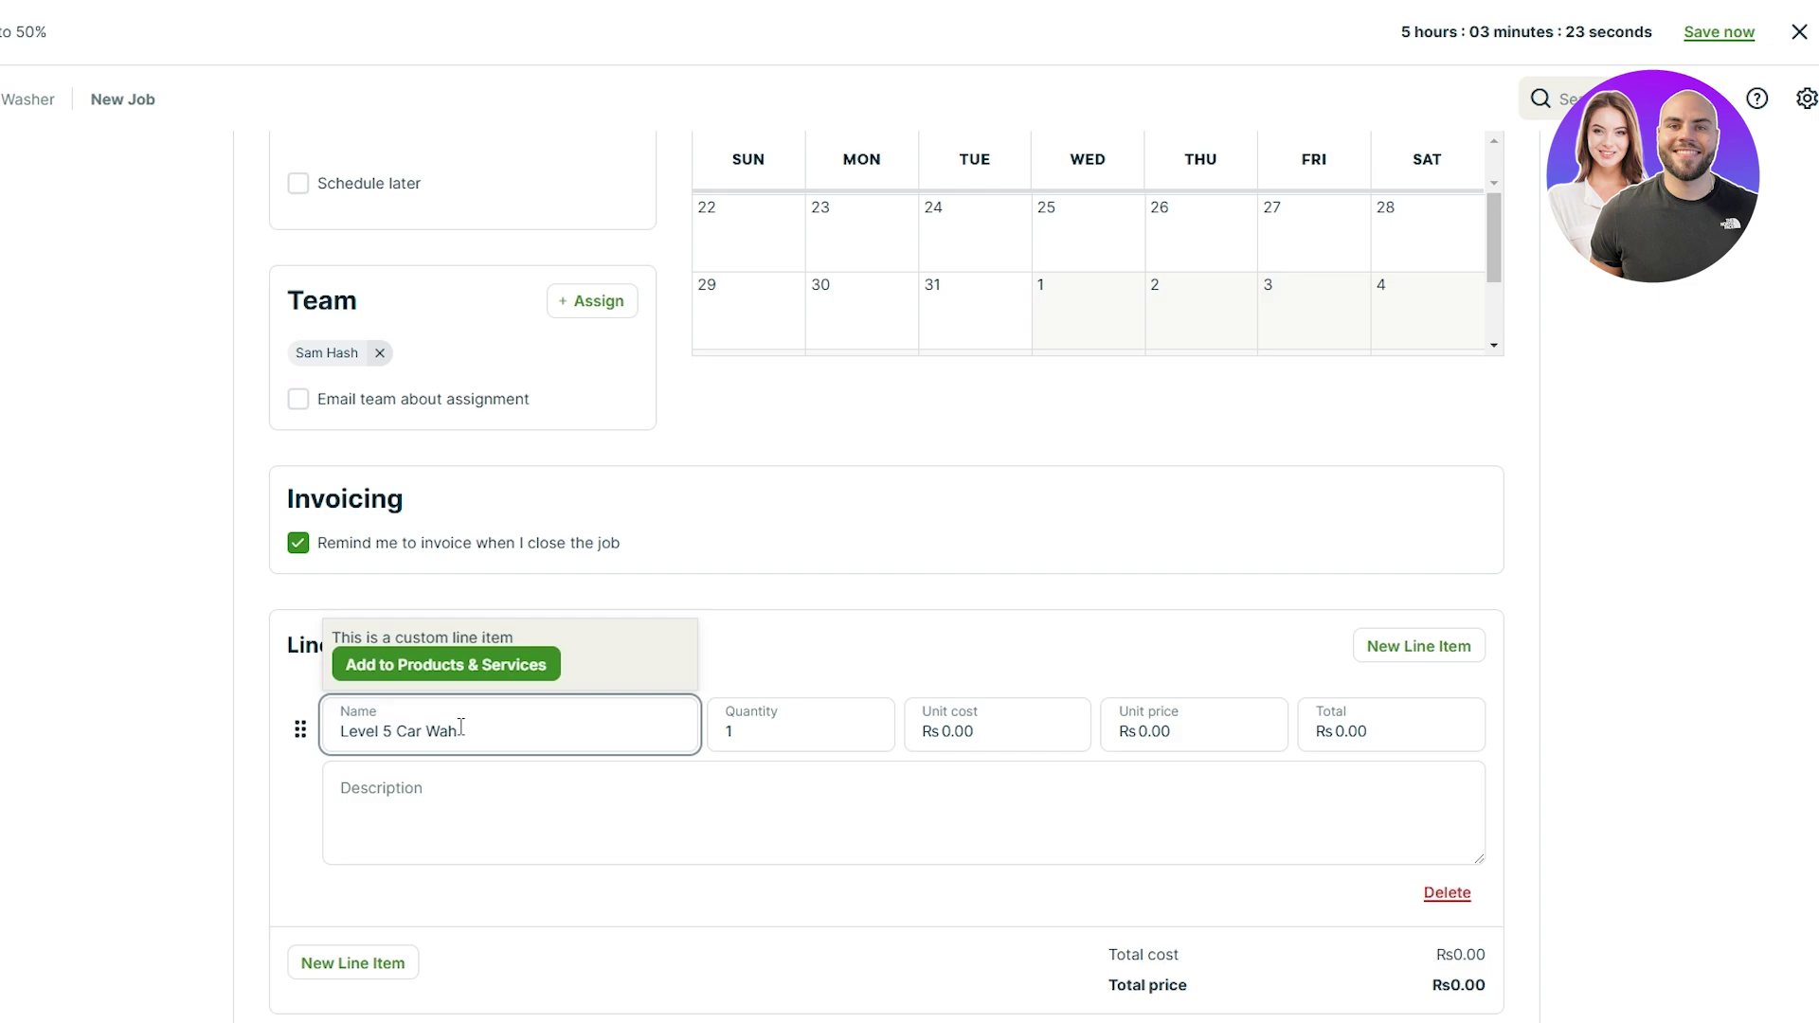
pyautogui.write(' Wash')
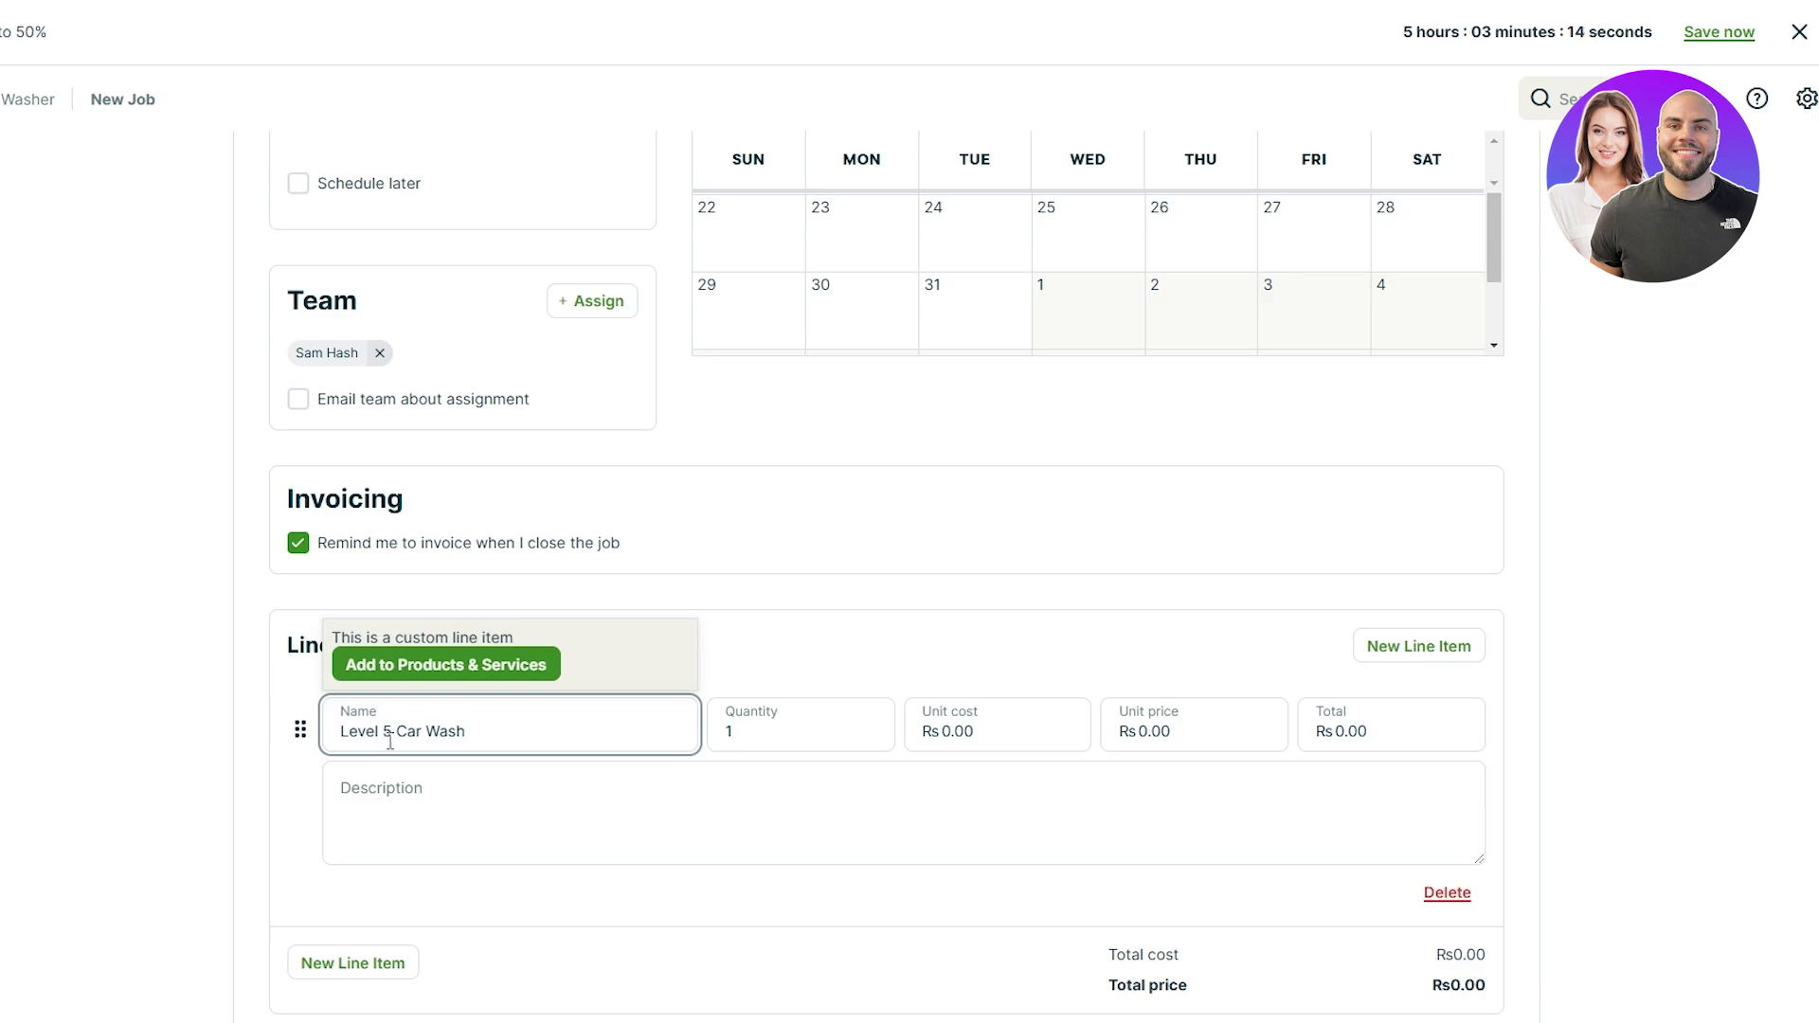
pyautogui.click(427, 815)
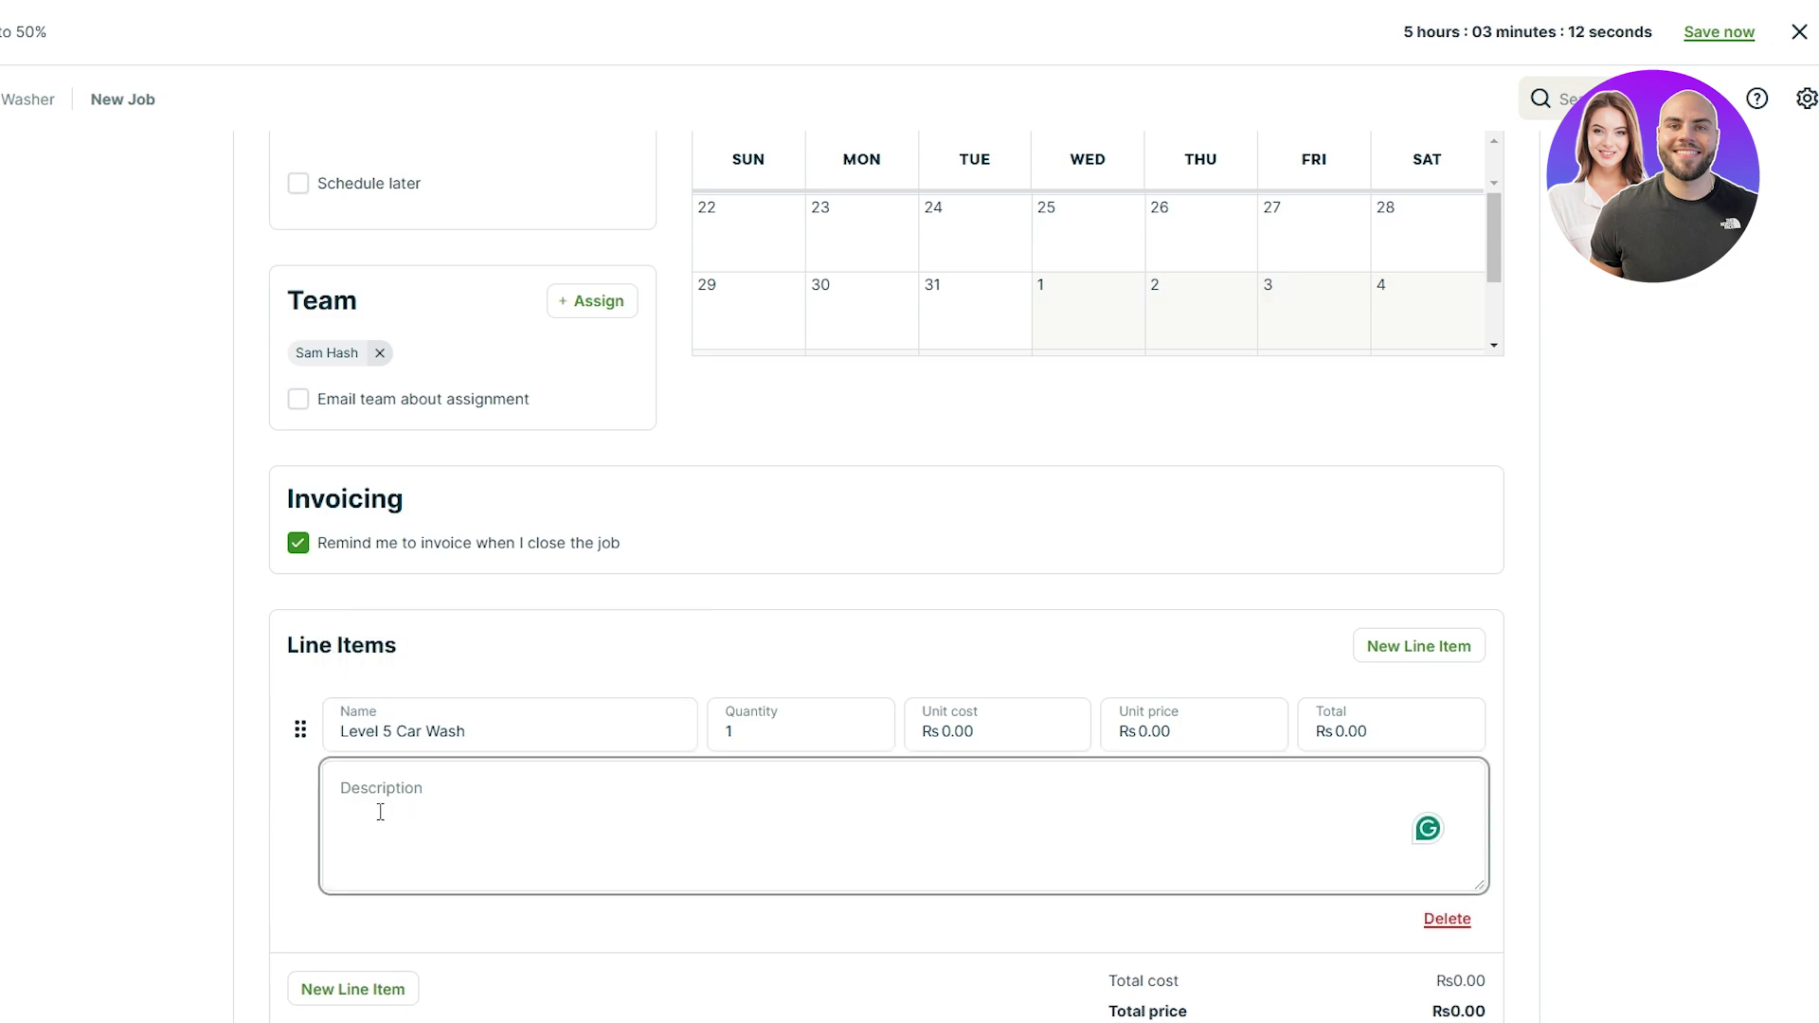
# Step: Set the line item's unit cost to Rs 200.00
pyautogui.click(1008, 723)
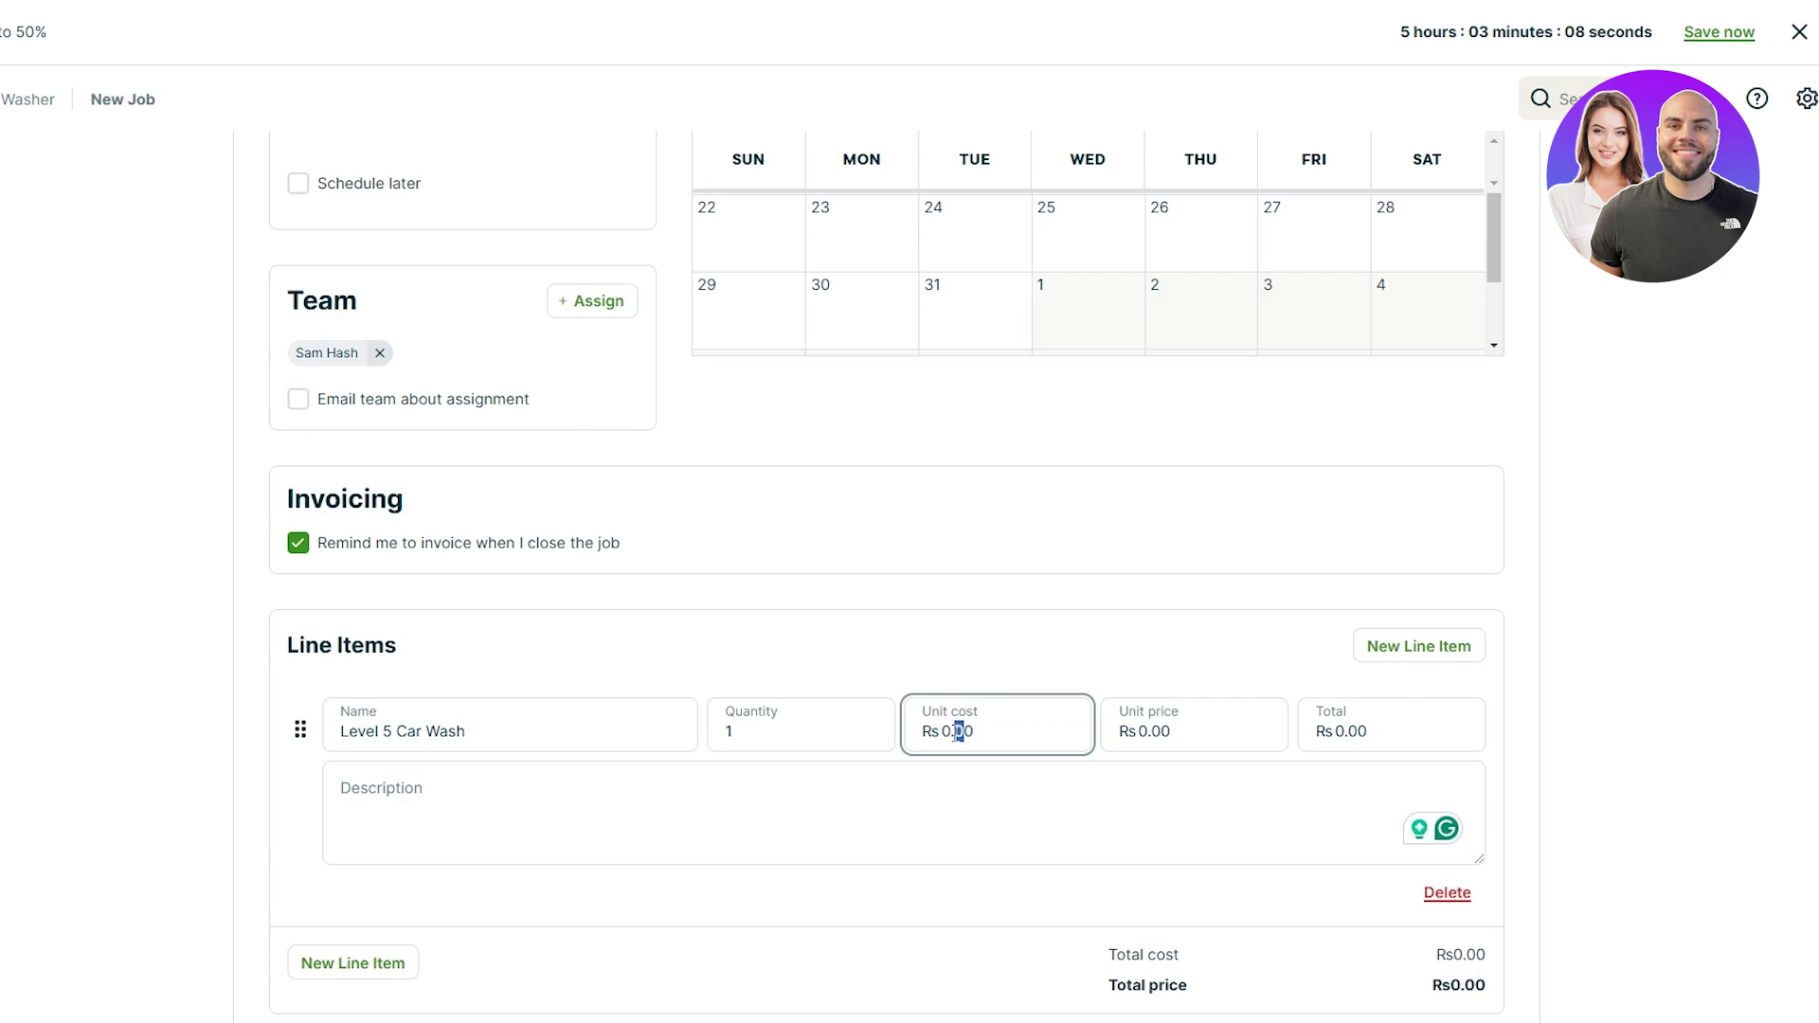
pyautogui.moveTo(945, 731); pyautogui.dragTo(980, 731)
pyautogui.write('50')
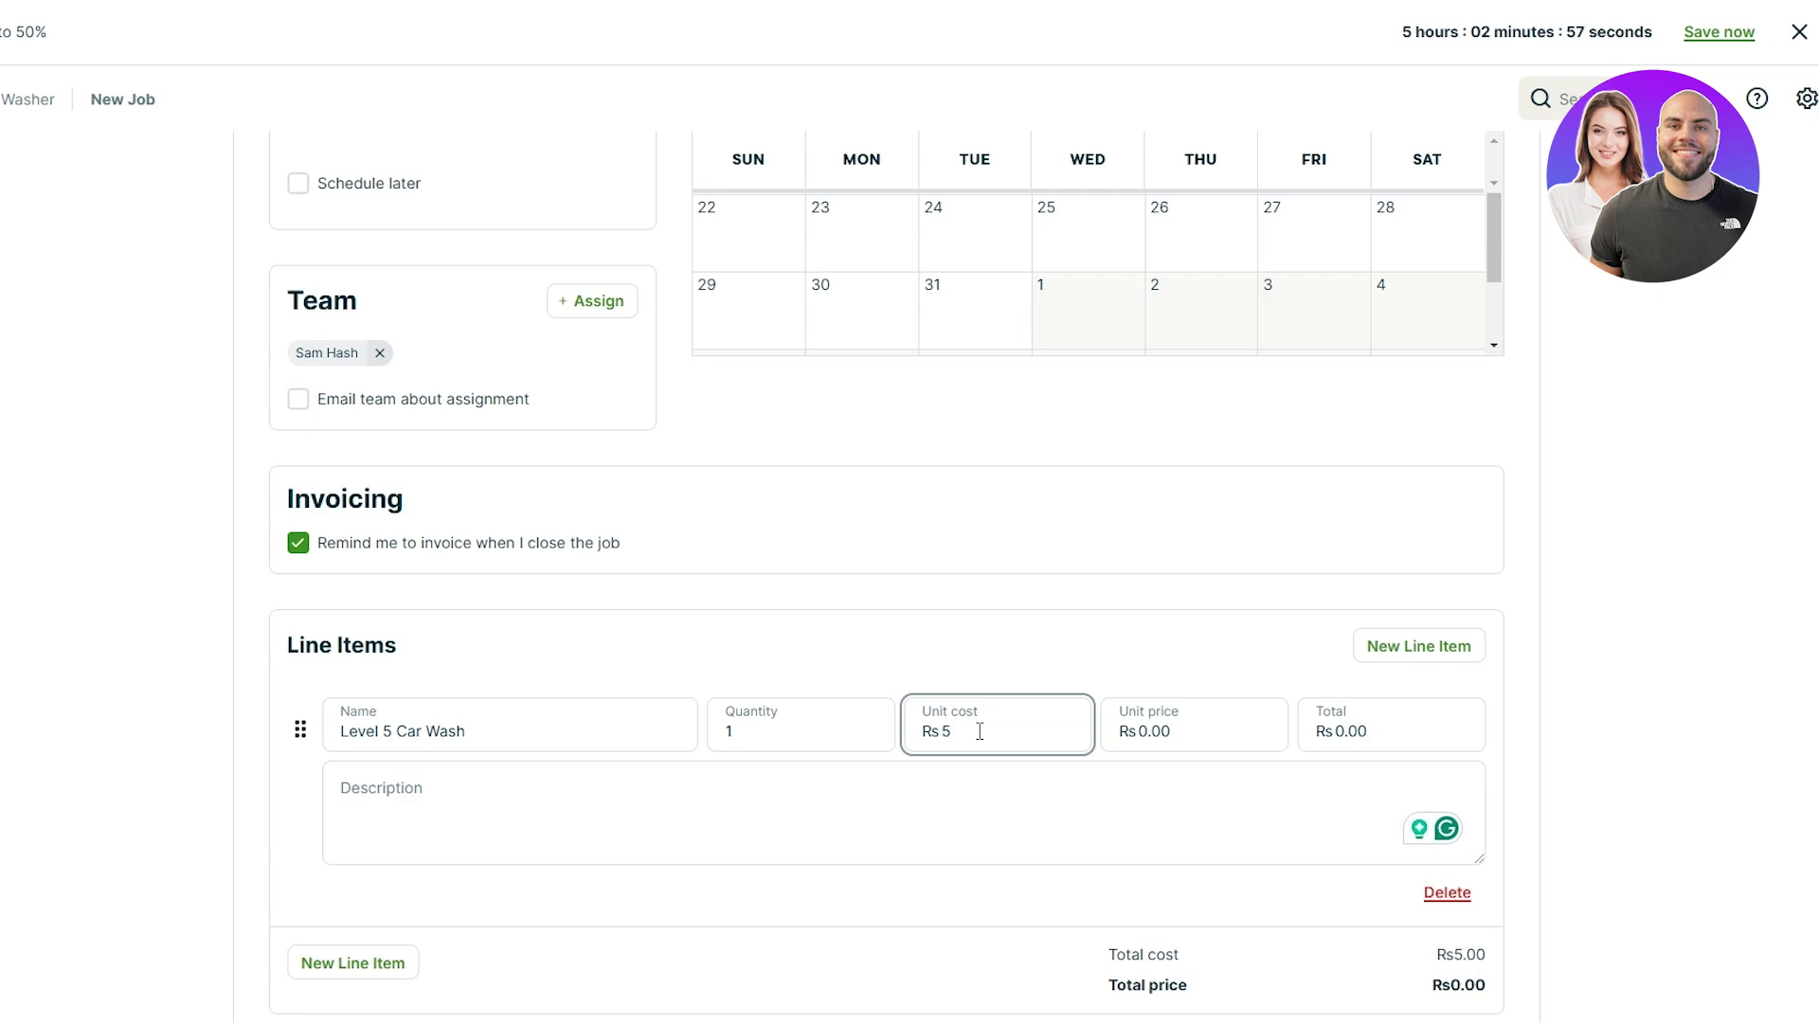
pyautogui.press('BackSpace')
pyautogui.press('BackSpace')
pyautogui.write('20')
pyautogui.click(1502, 690)
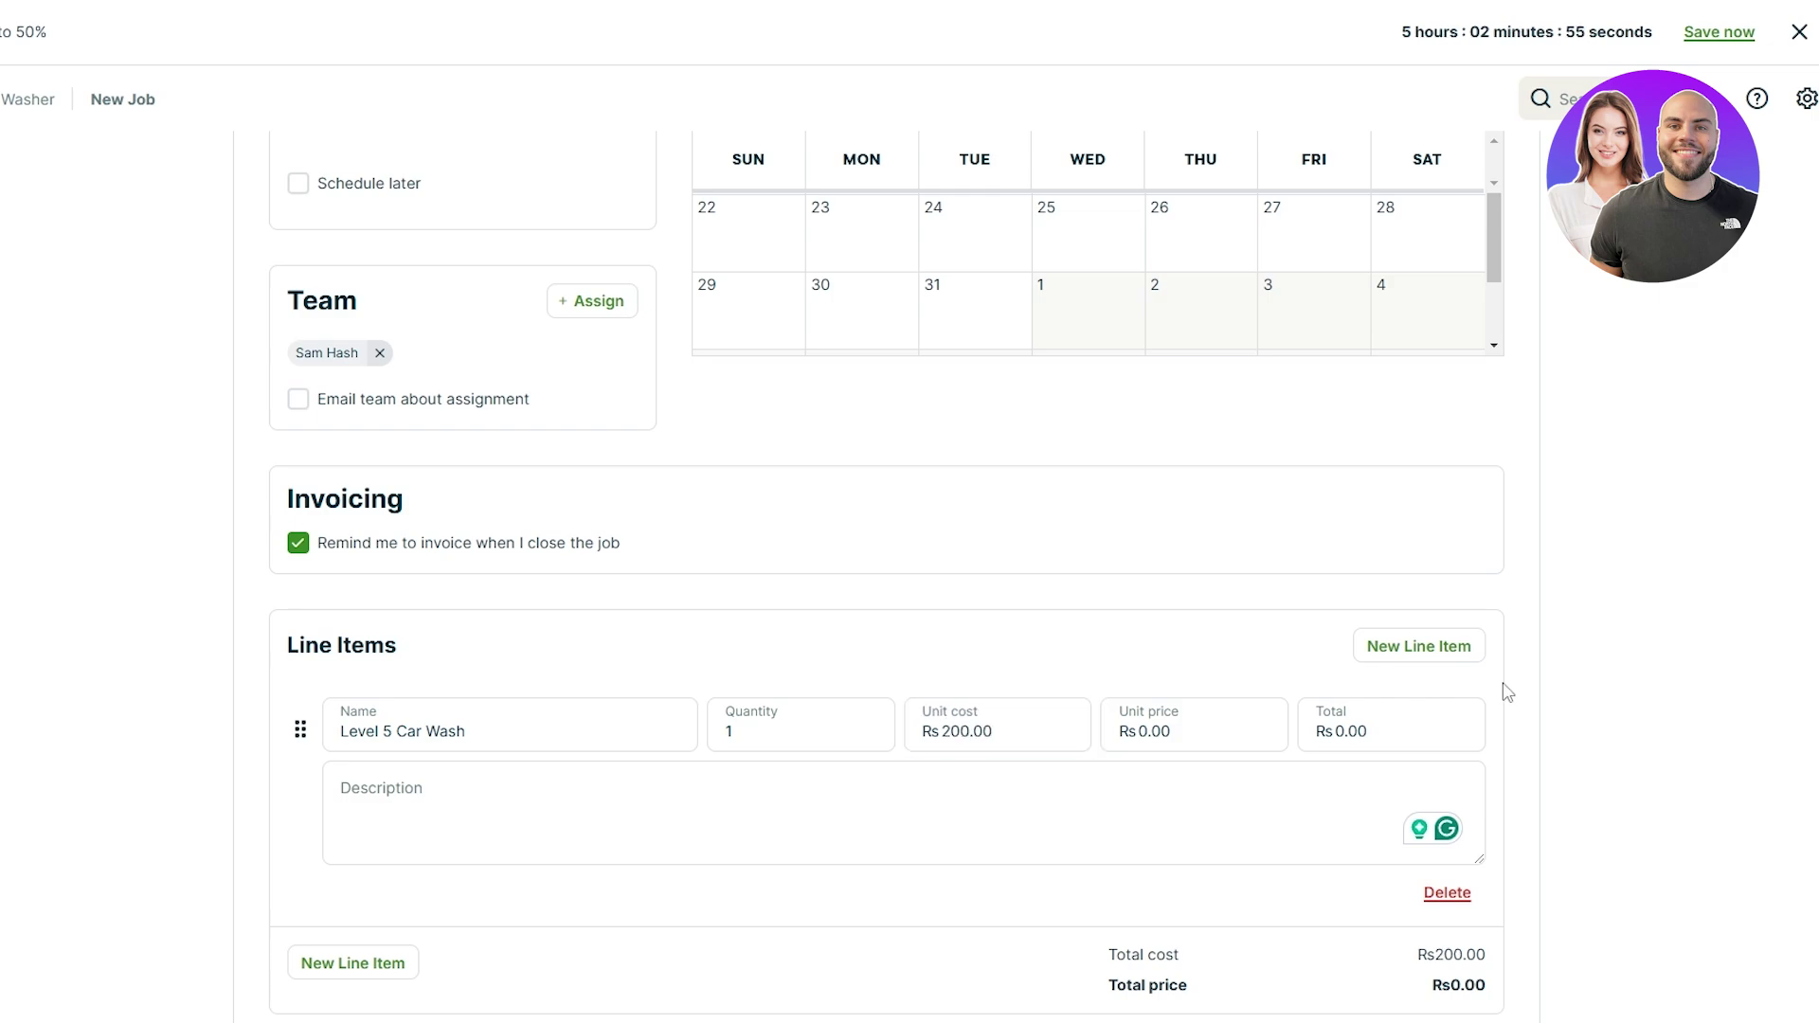
# Step: Save the new job from the additional save options
pyautogui.scroll(-5, 891, 569)
pyautogui.click(479, 396)
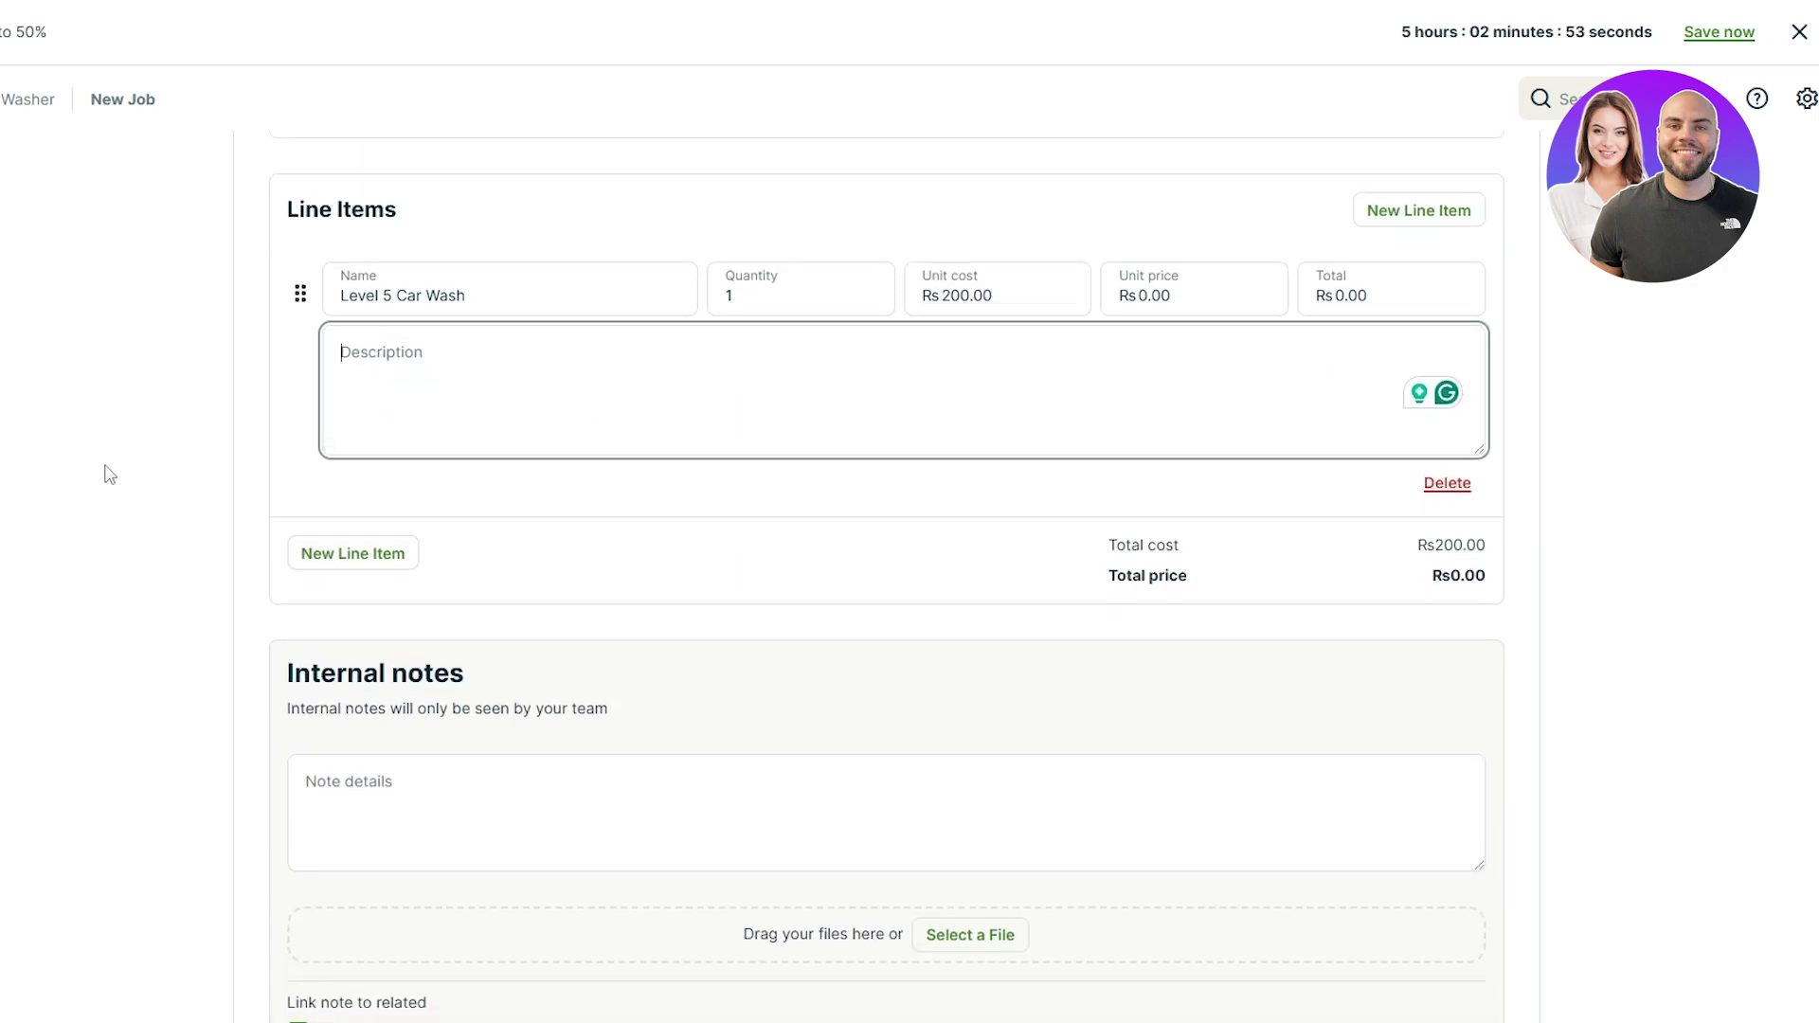
pyautogui.scroll(-3, 234, 555)
pyautogui.click(1441, 903)
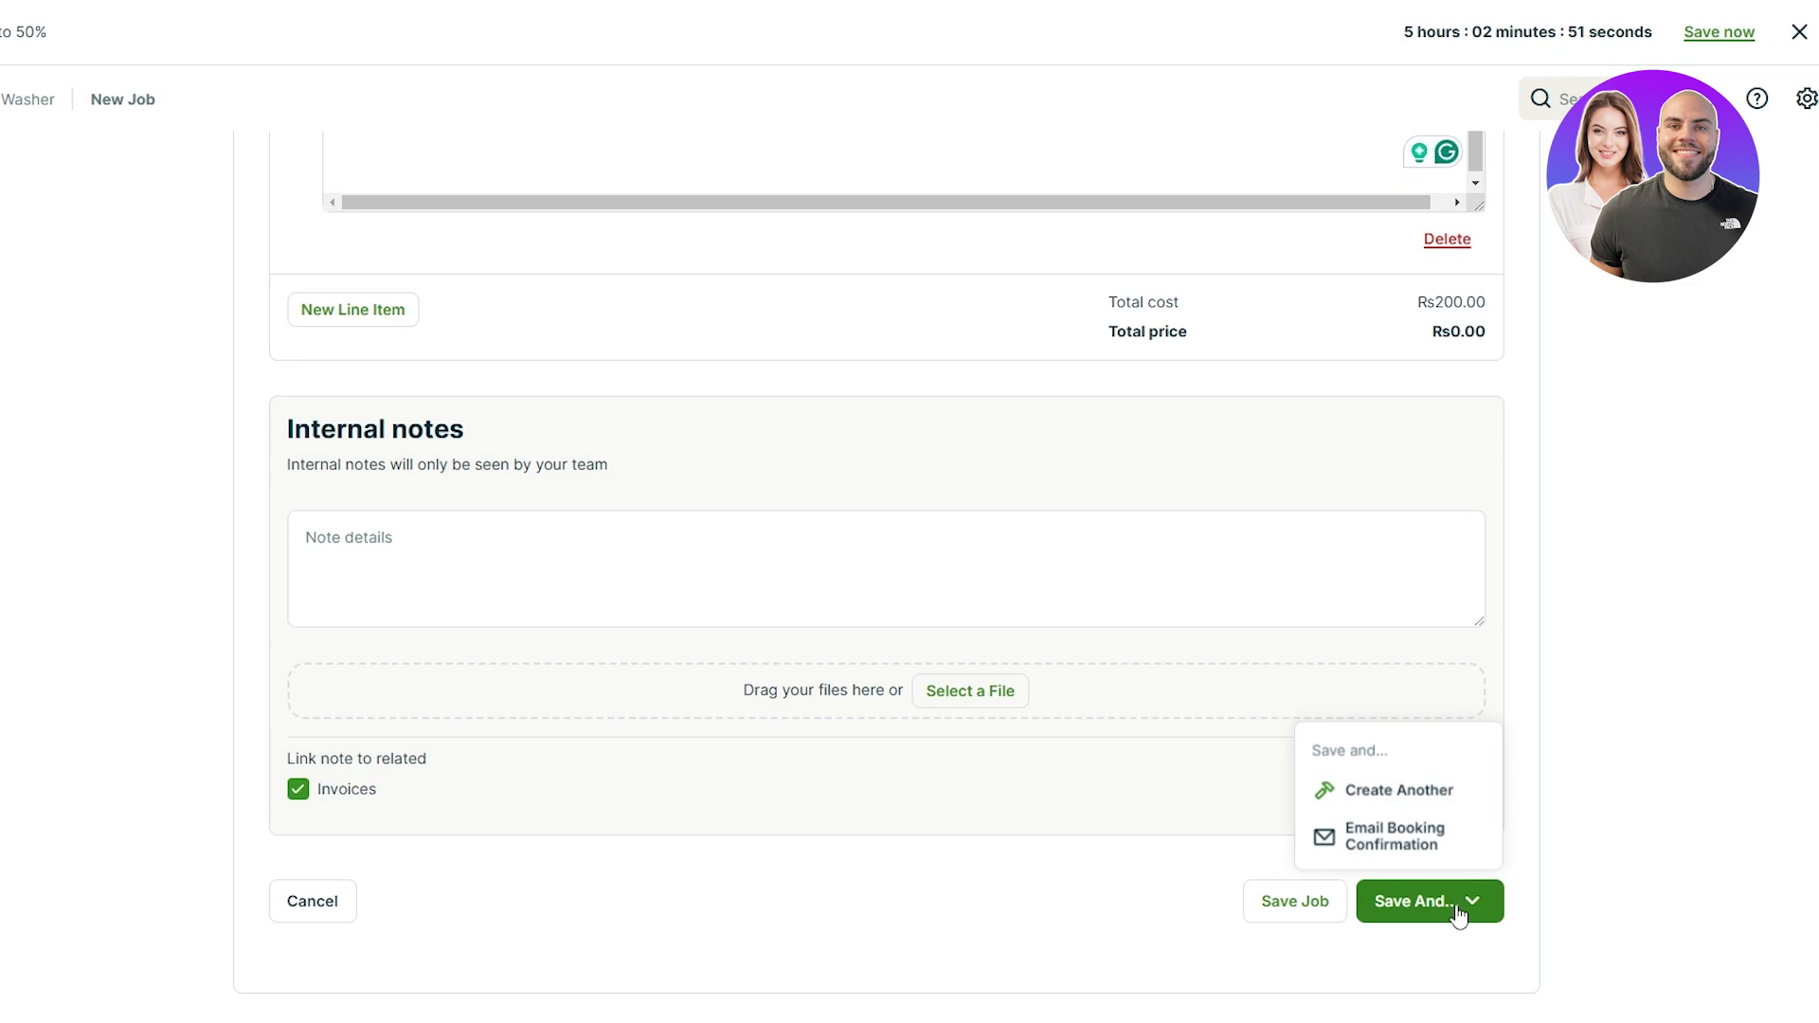
pyautogui.click(1331, 908)
# Step: Save the new Level 5 Car Wash job
pyautogui.click(1331, 907)
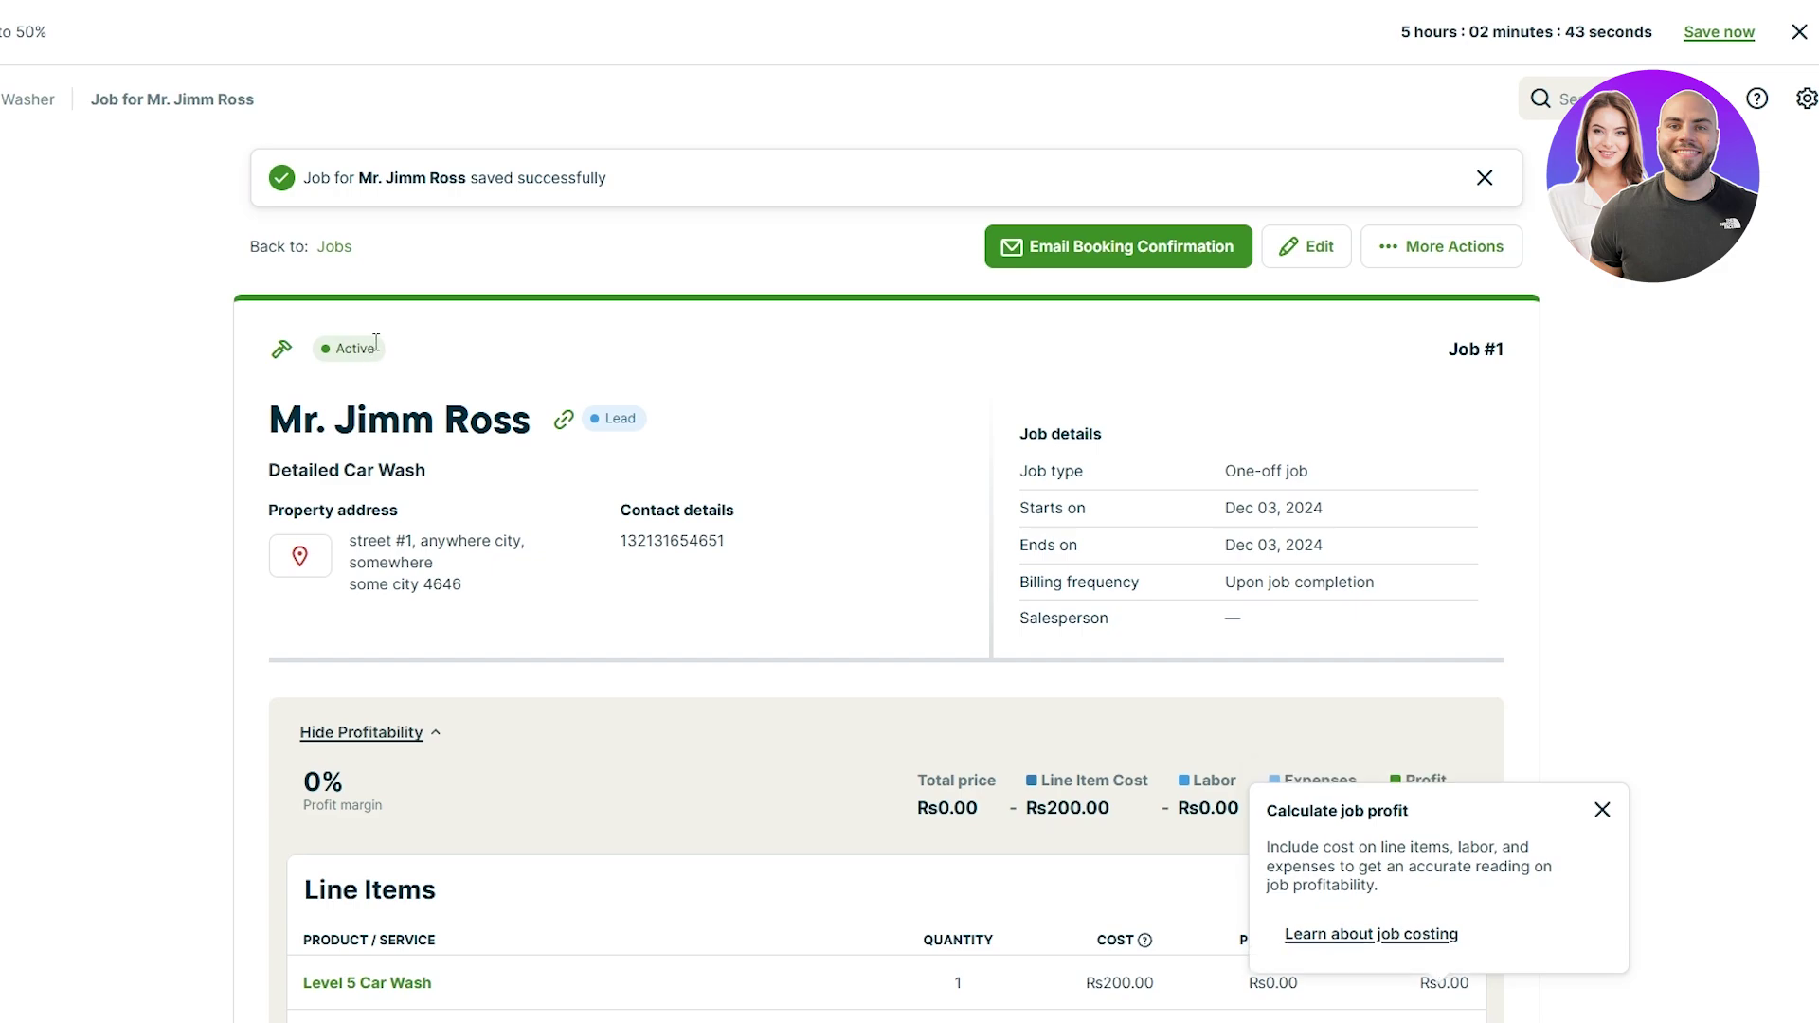
pyautogui.scroll(-10, 718, 551)
pyautogui.scroll(-5, 147, 586)
pyautogui.scroll(11, 147, 586)
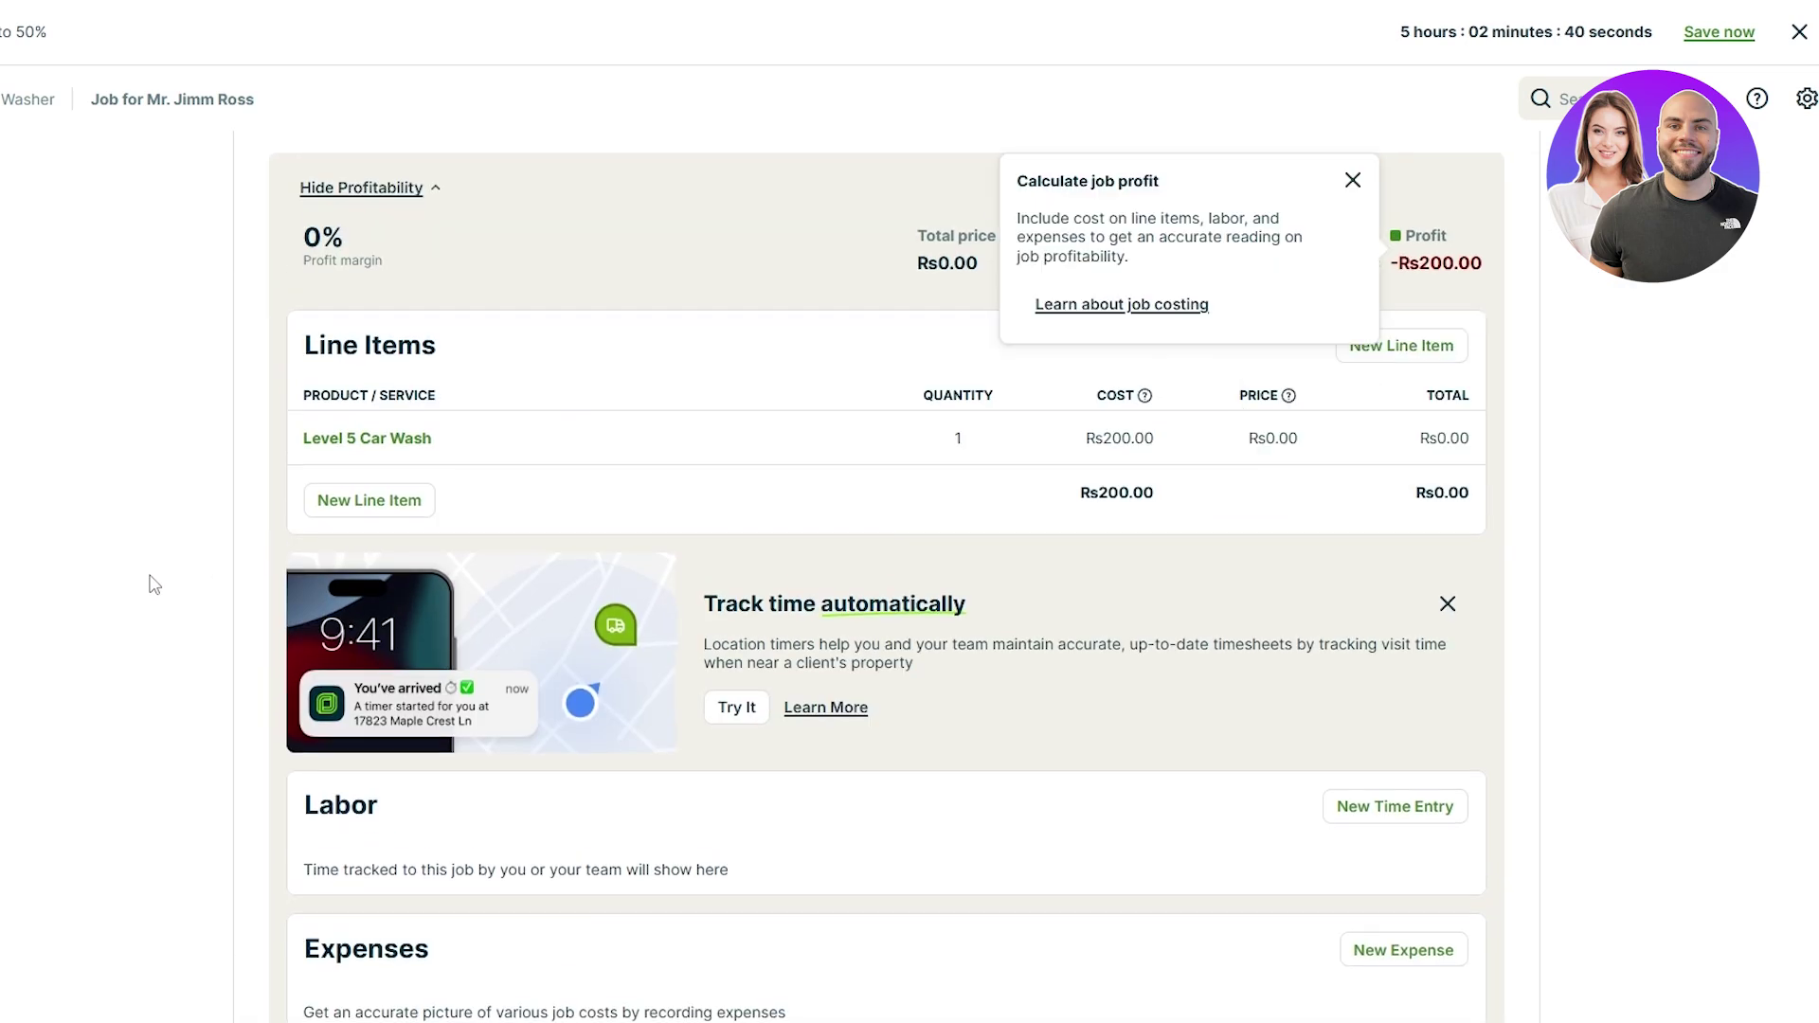
# Step: Dismiss the 'Calculate job profit' tip and reopen Job #1 in its edit form
pyautogui.click(1602, 483)
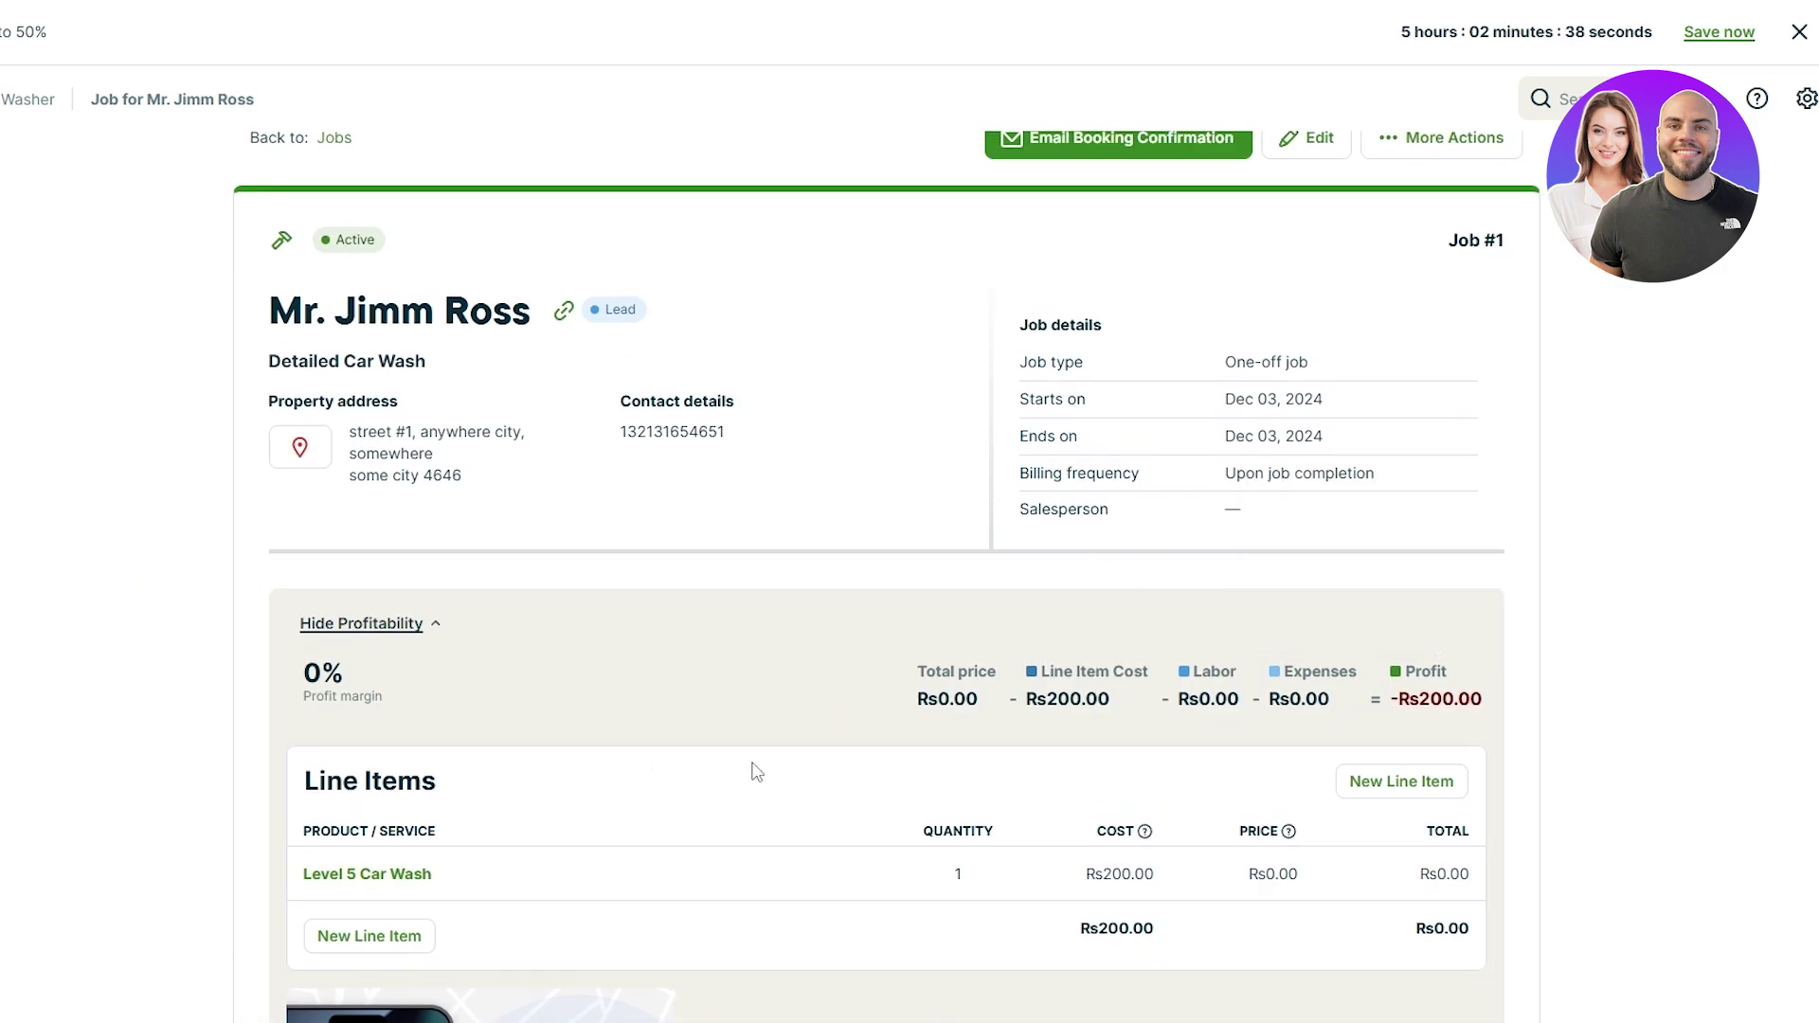
pyautogui.scroll(1, 1540, 730)
pyautogui.scroll(-3, 1269, 470)
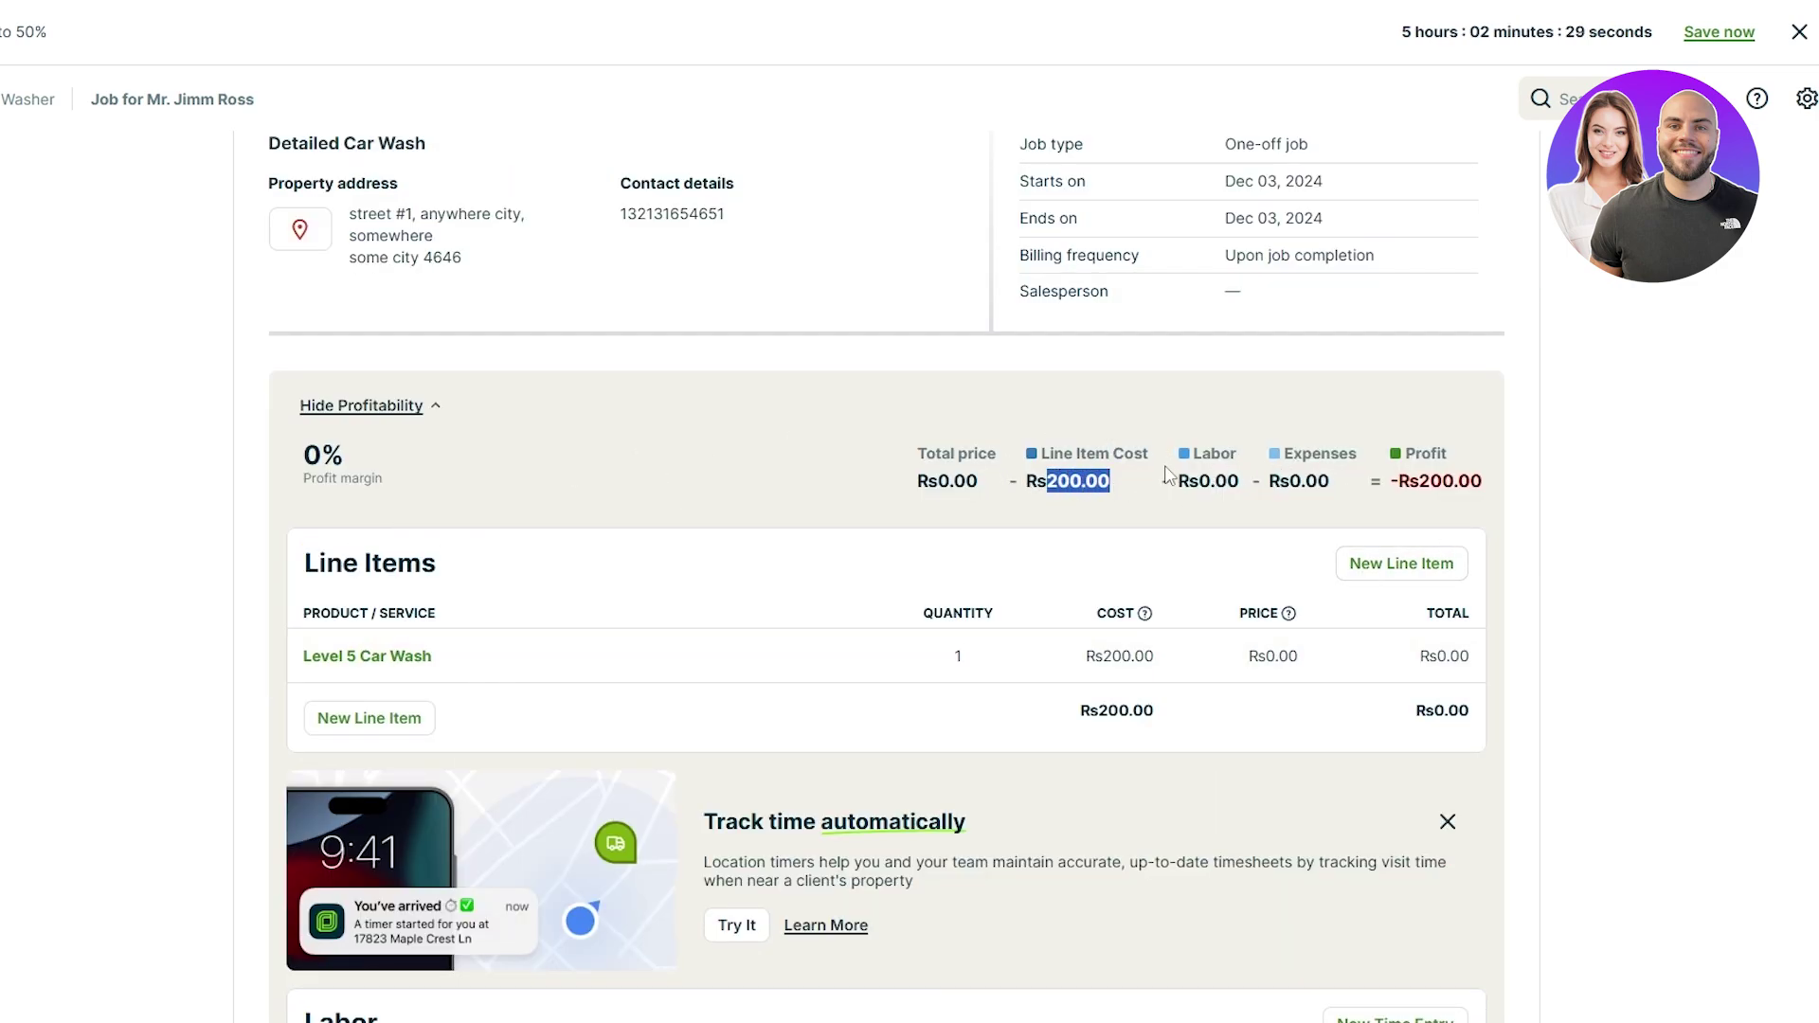
pyautogui.scroll(3, 687, 580)
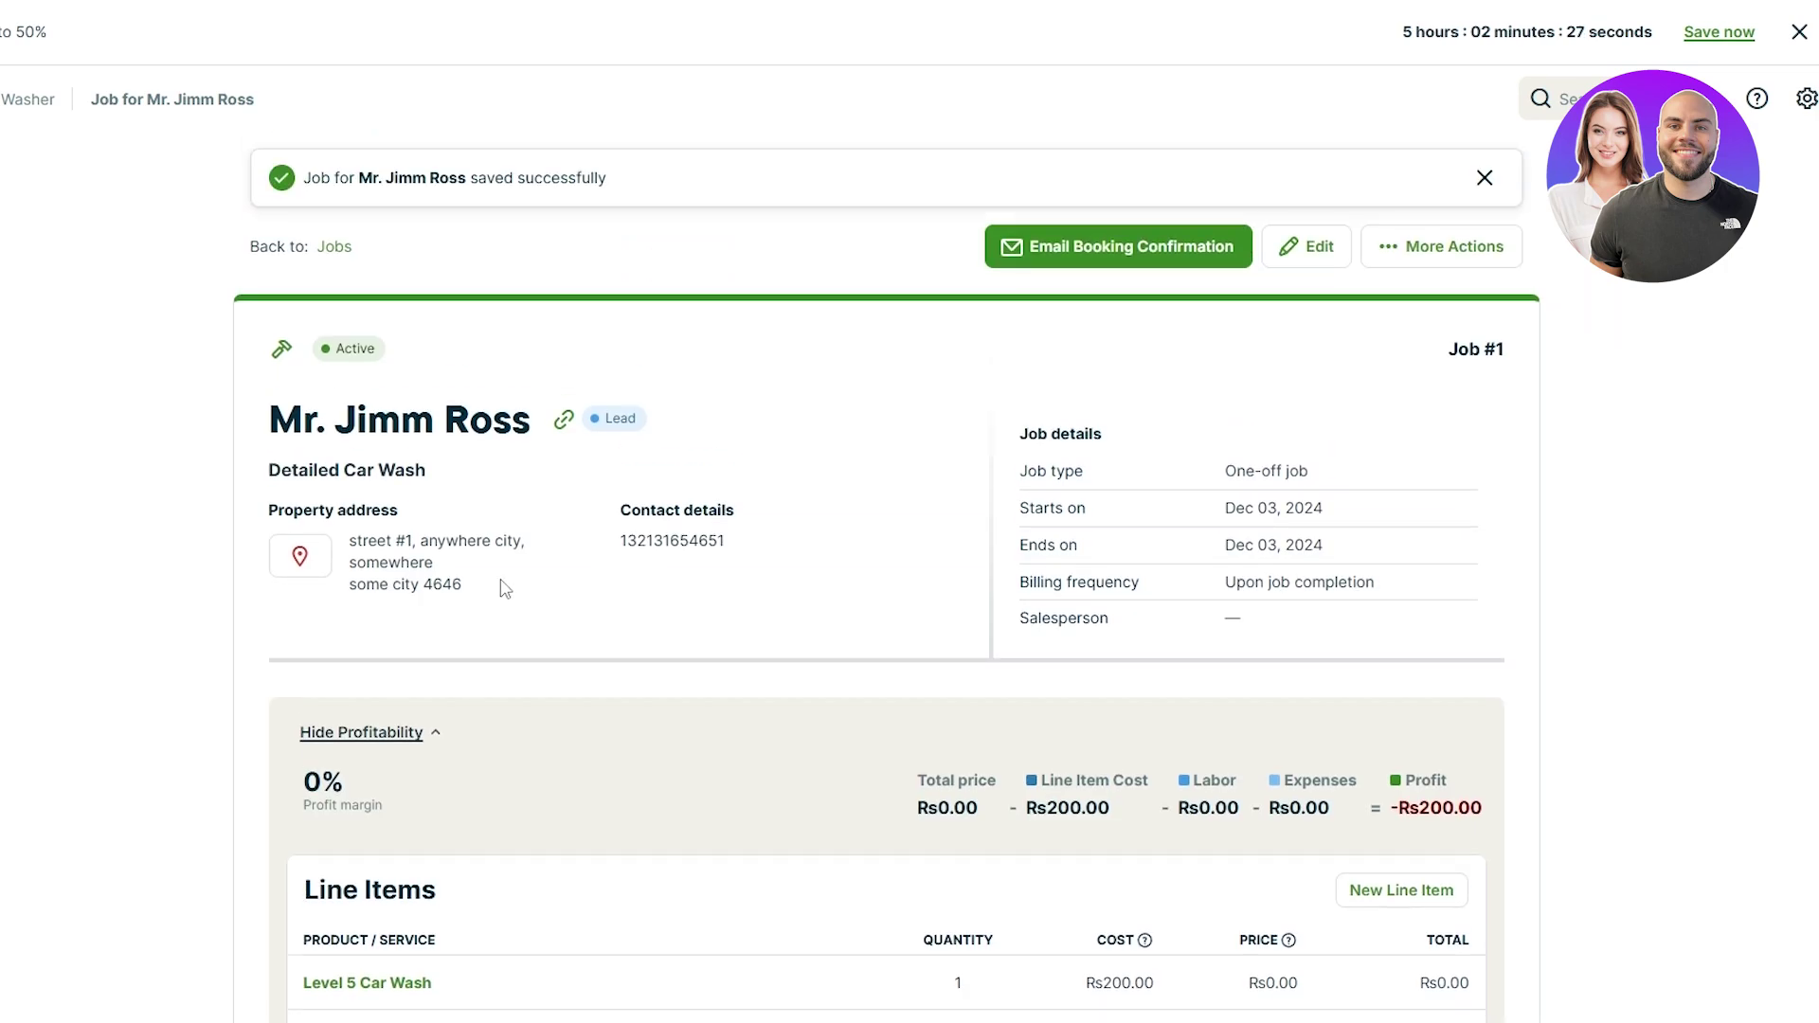
pyautogui.click(1307, 246)
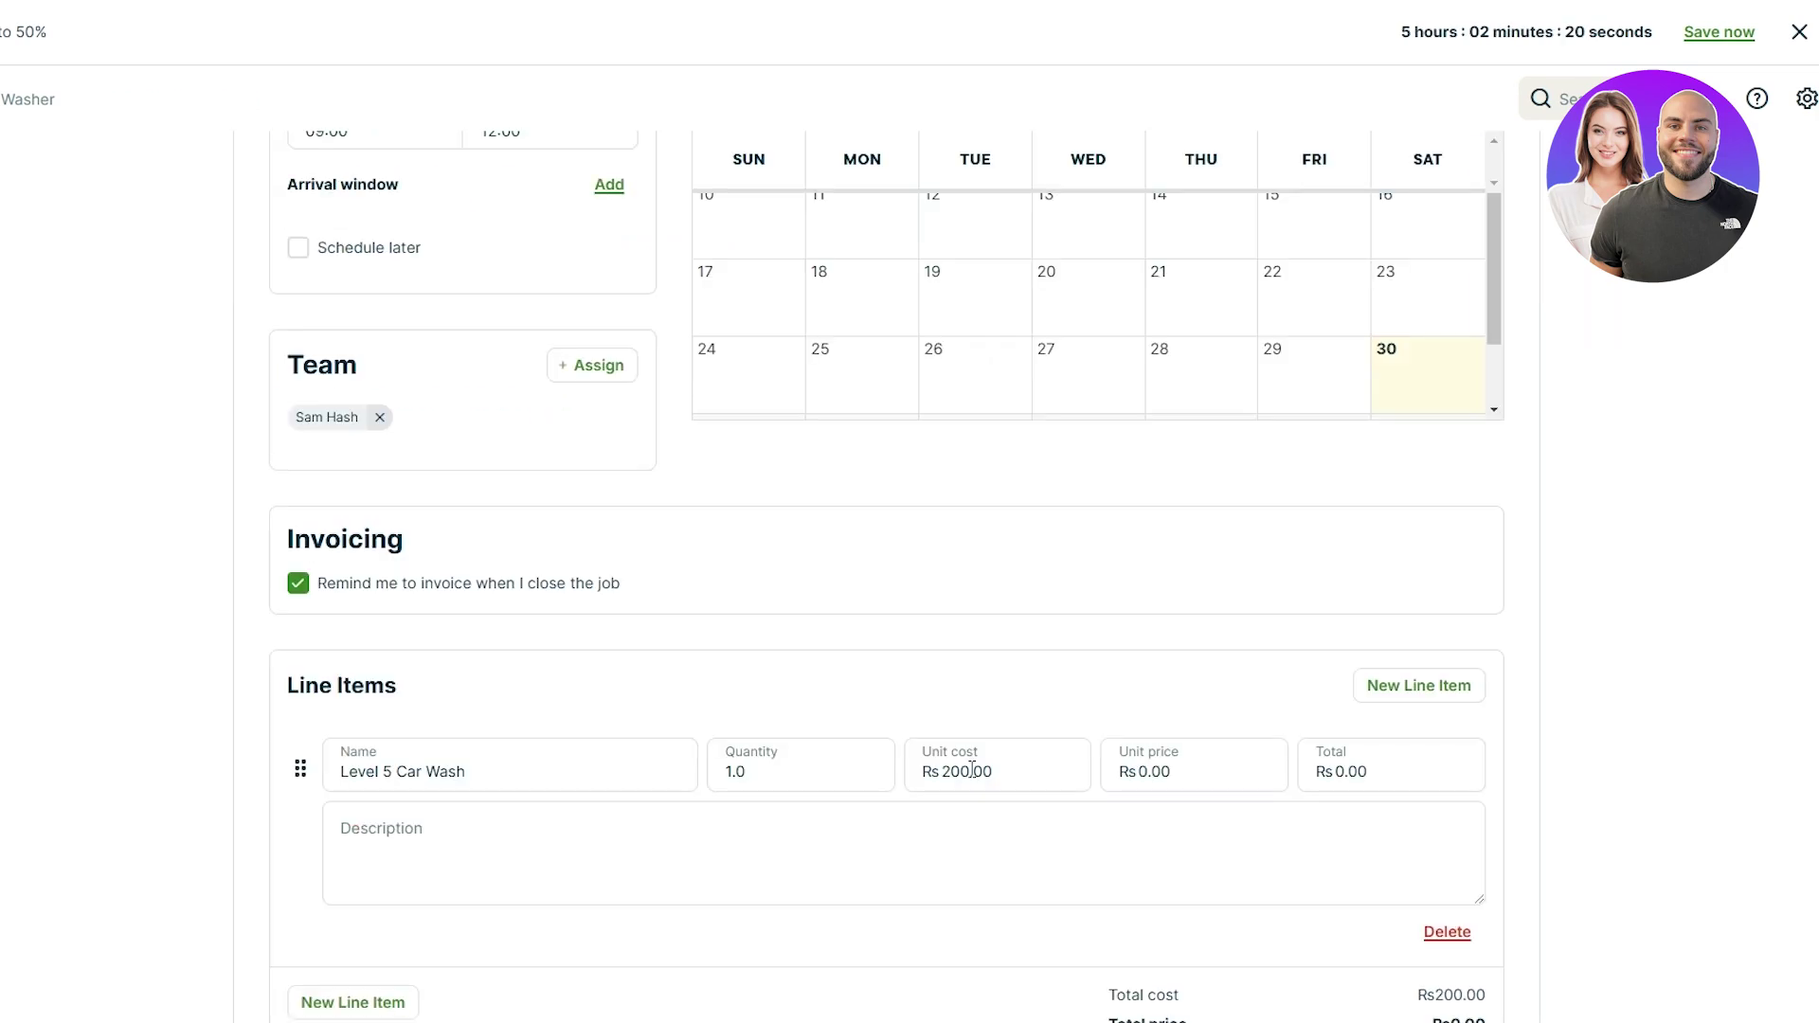
# Step: Set the Level 5 Car Wash unit cost to 50 and unit price to 200, then update Job #1
pyautogui.click(955, 770)
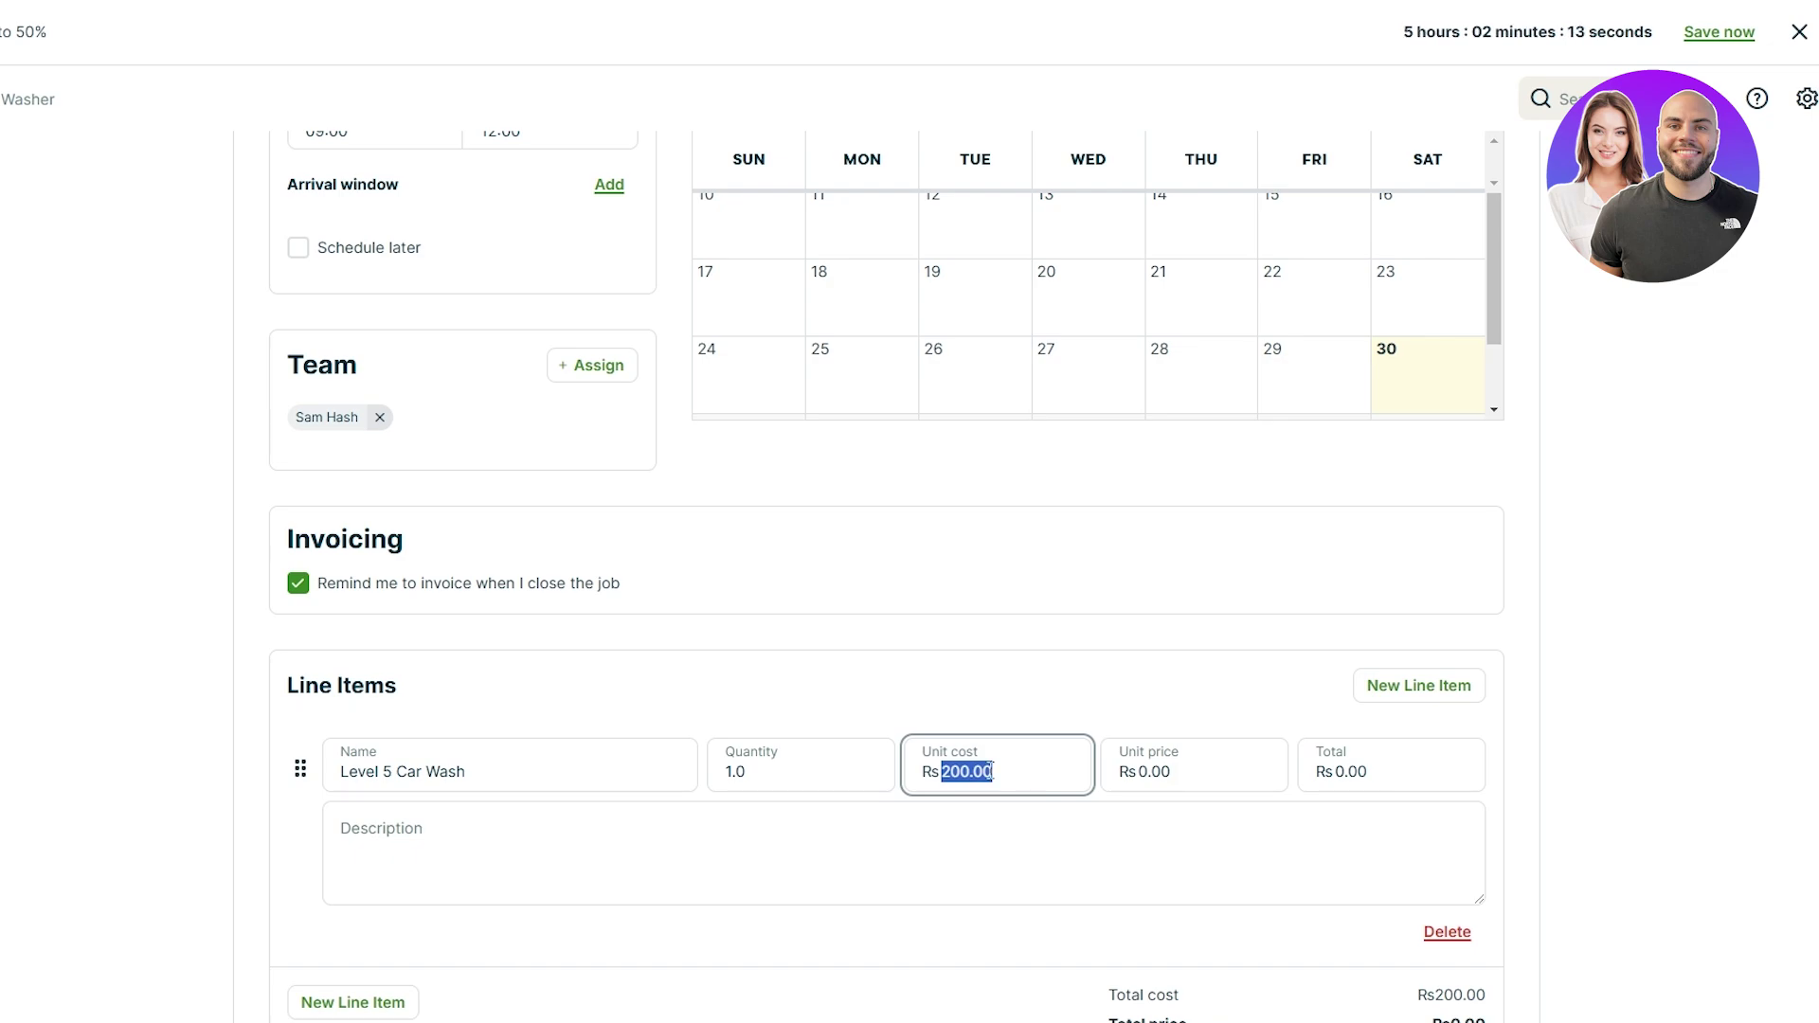
pyautogui.write('50')
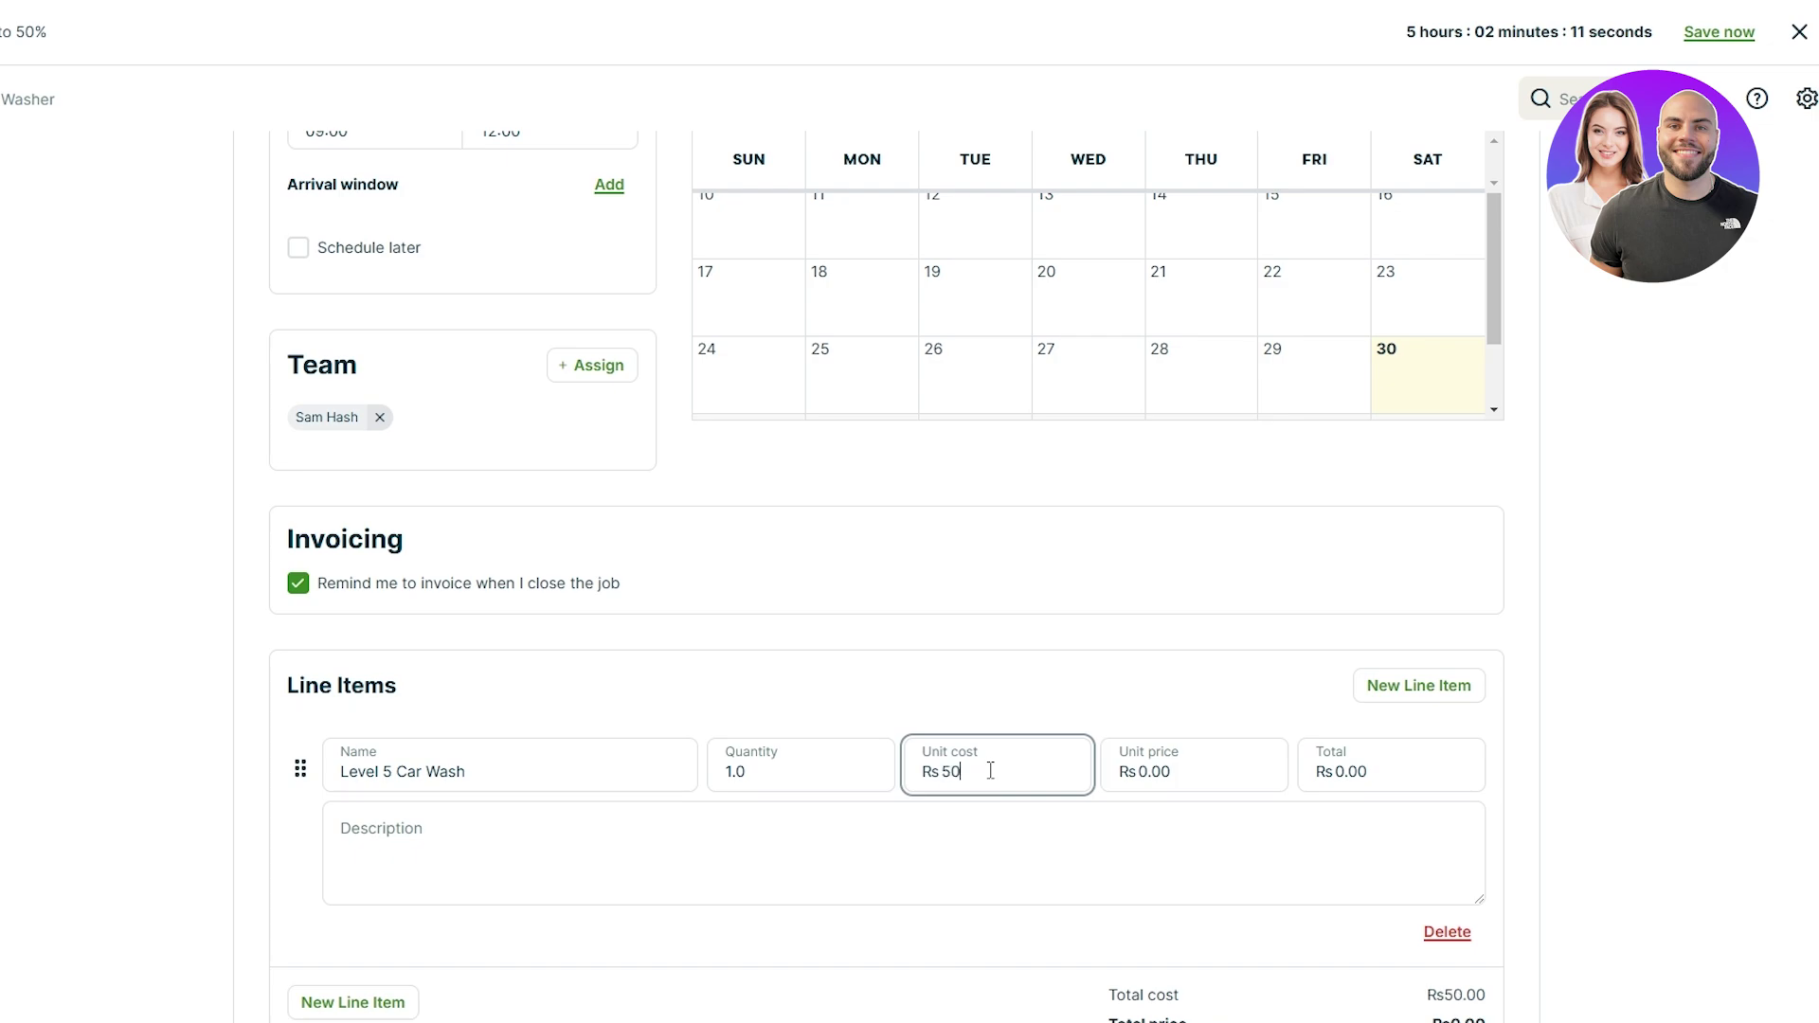
pyautogui.click(1113, 716)
pyautogui.click(1137, 770)
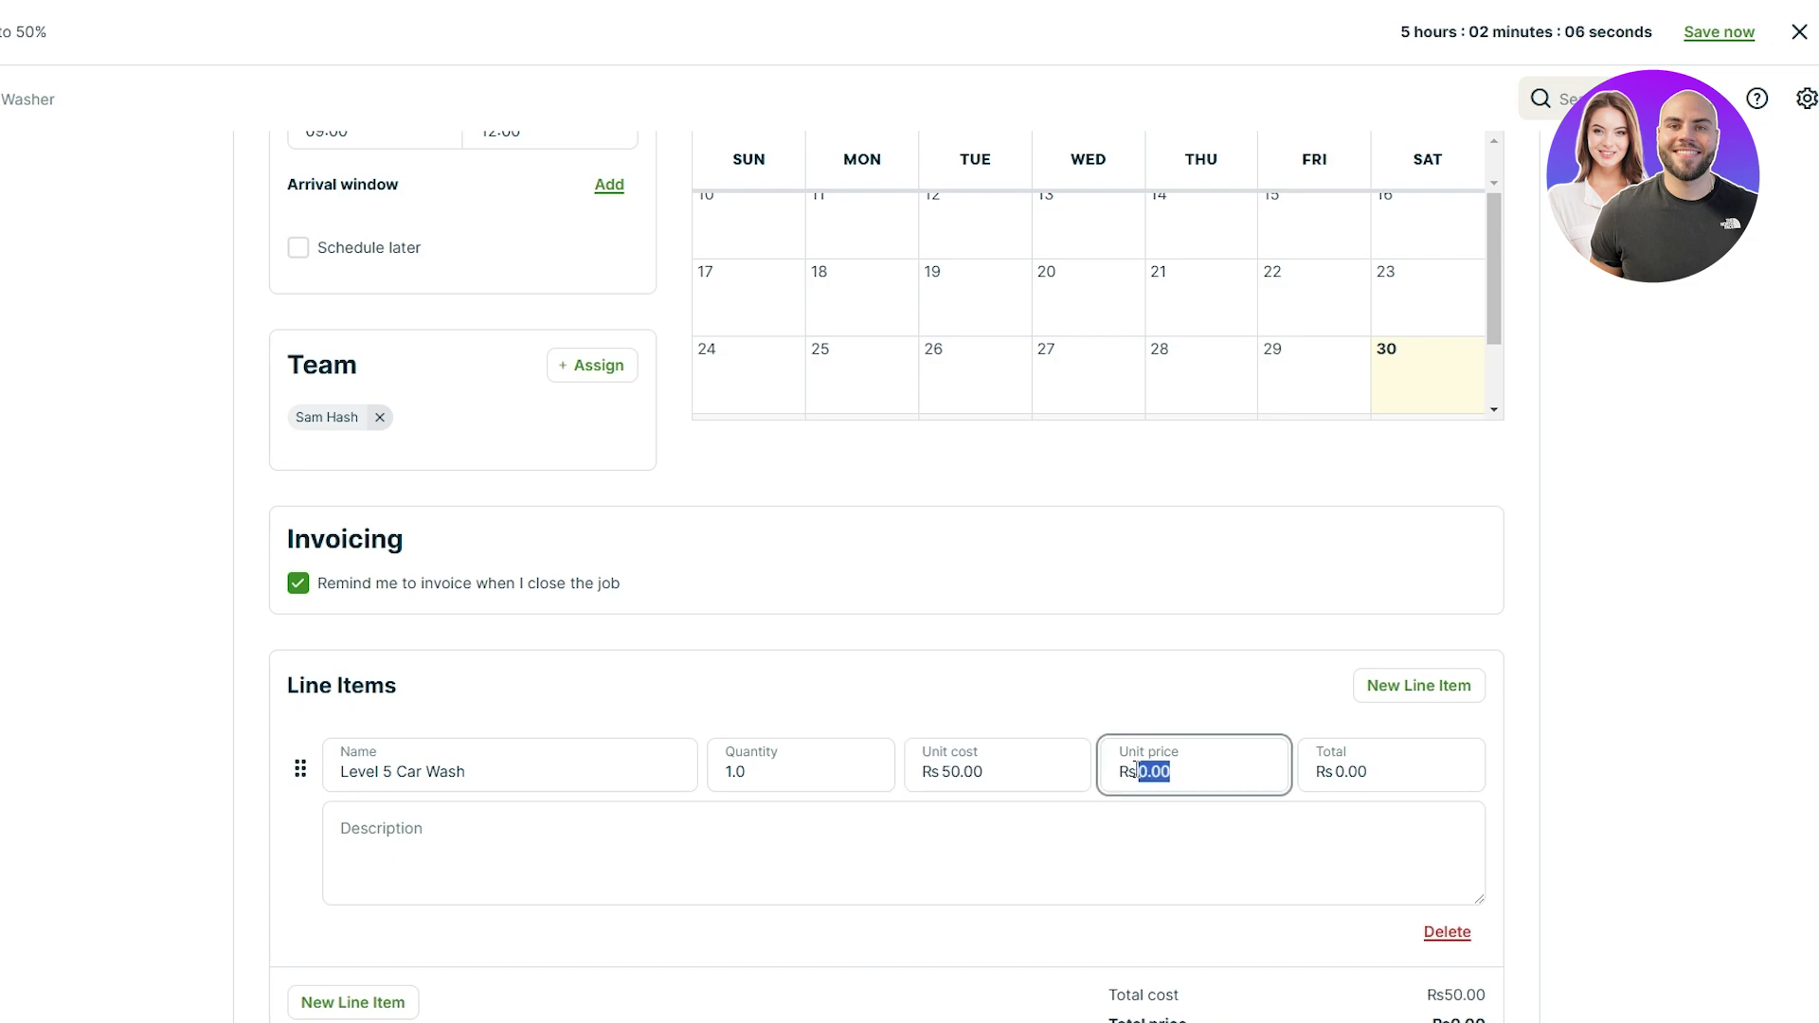
pyautogui.write('200')
pyautogui.scroll(-3, 1698, 853)
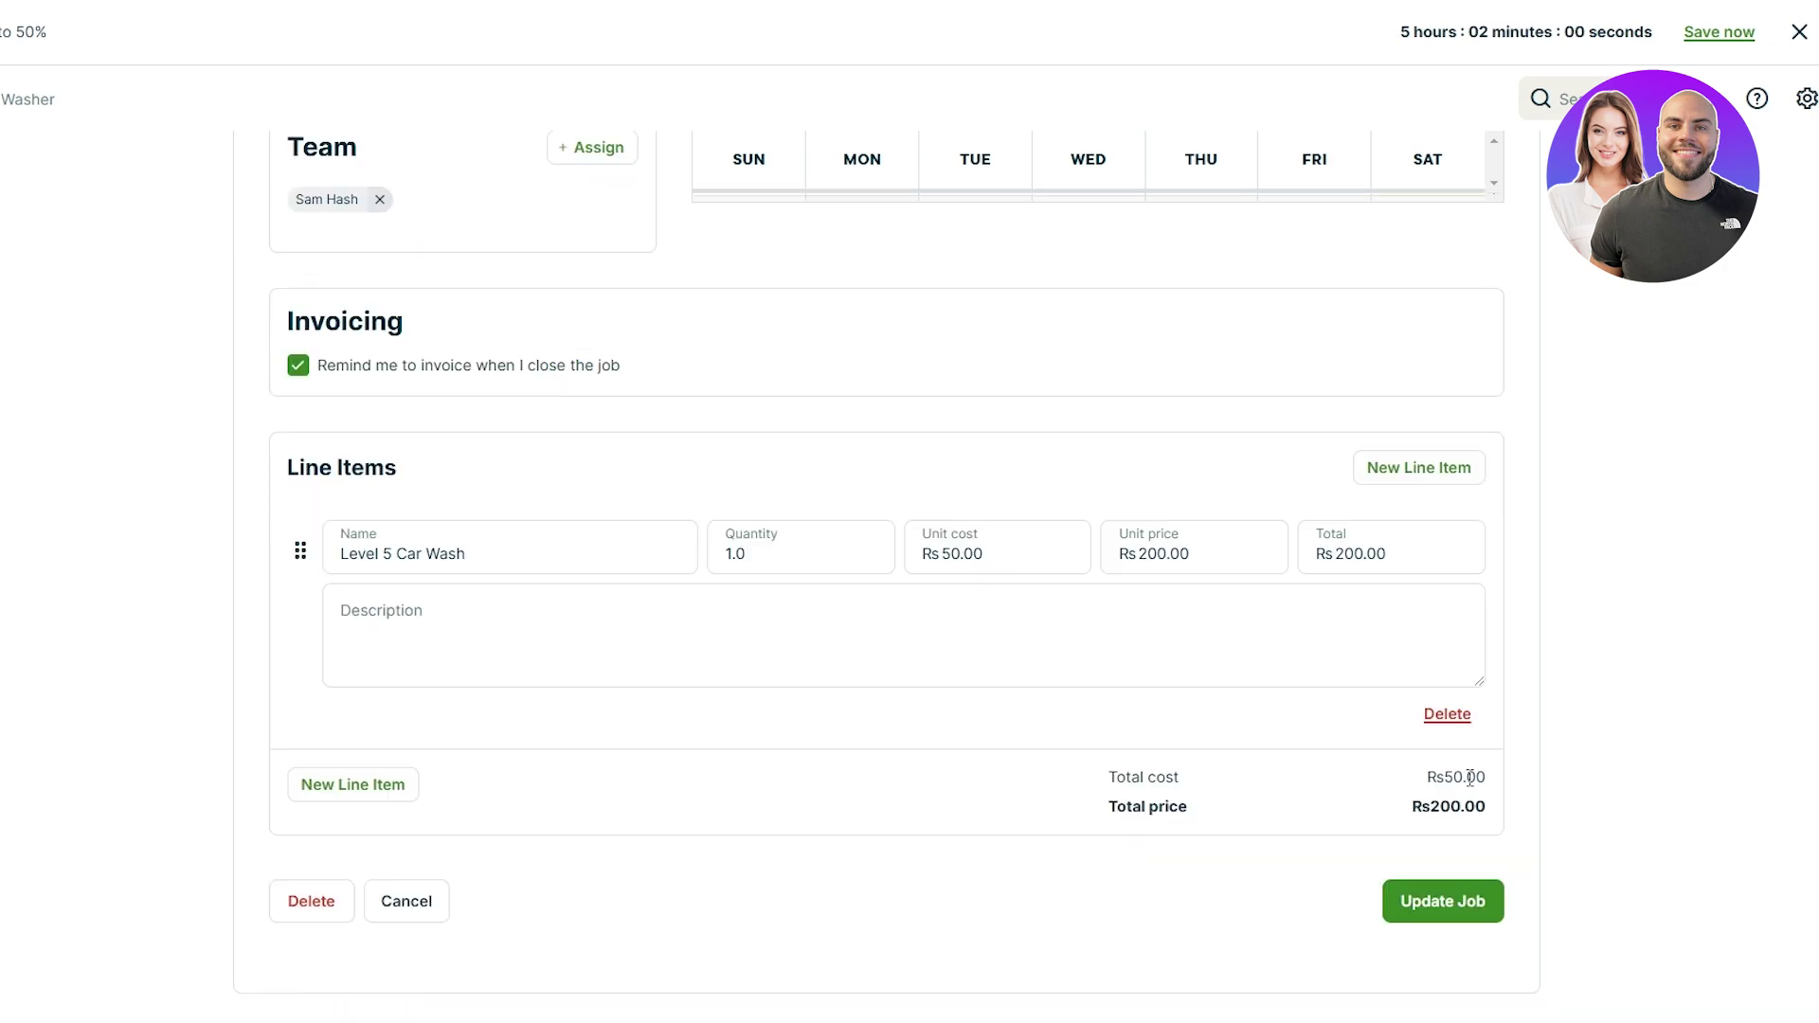
pyautogui.click(1434, 908)
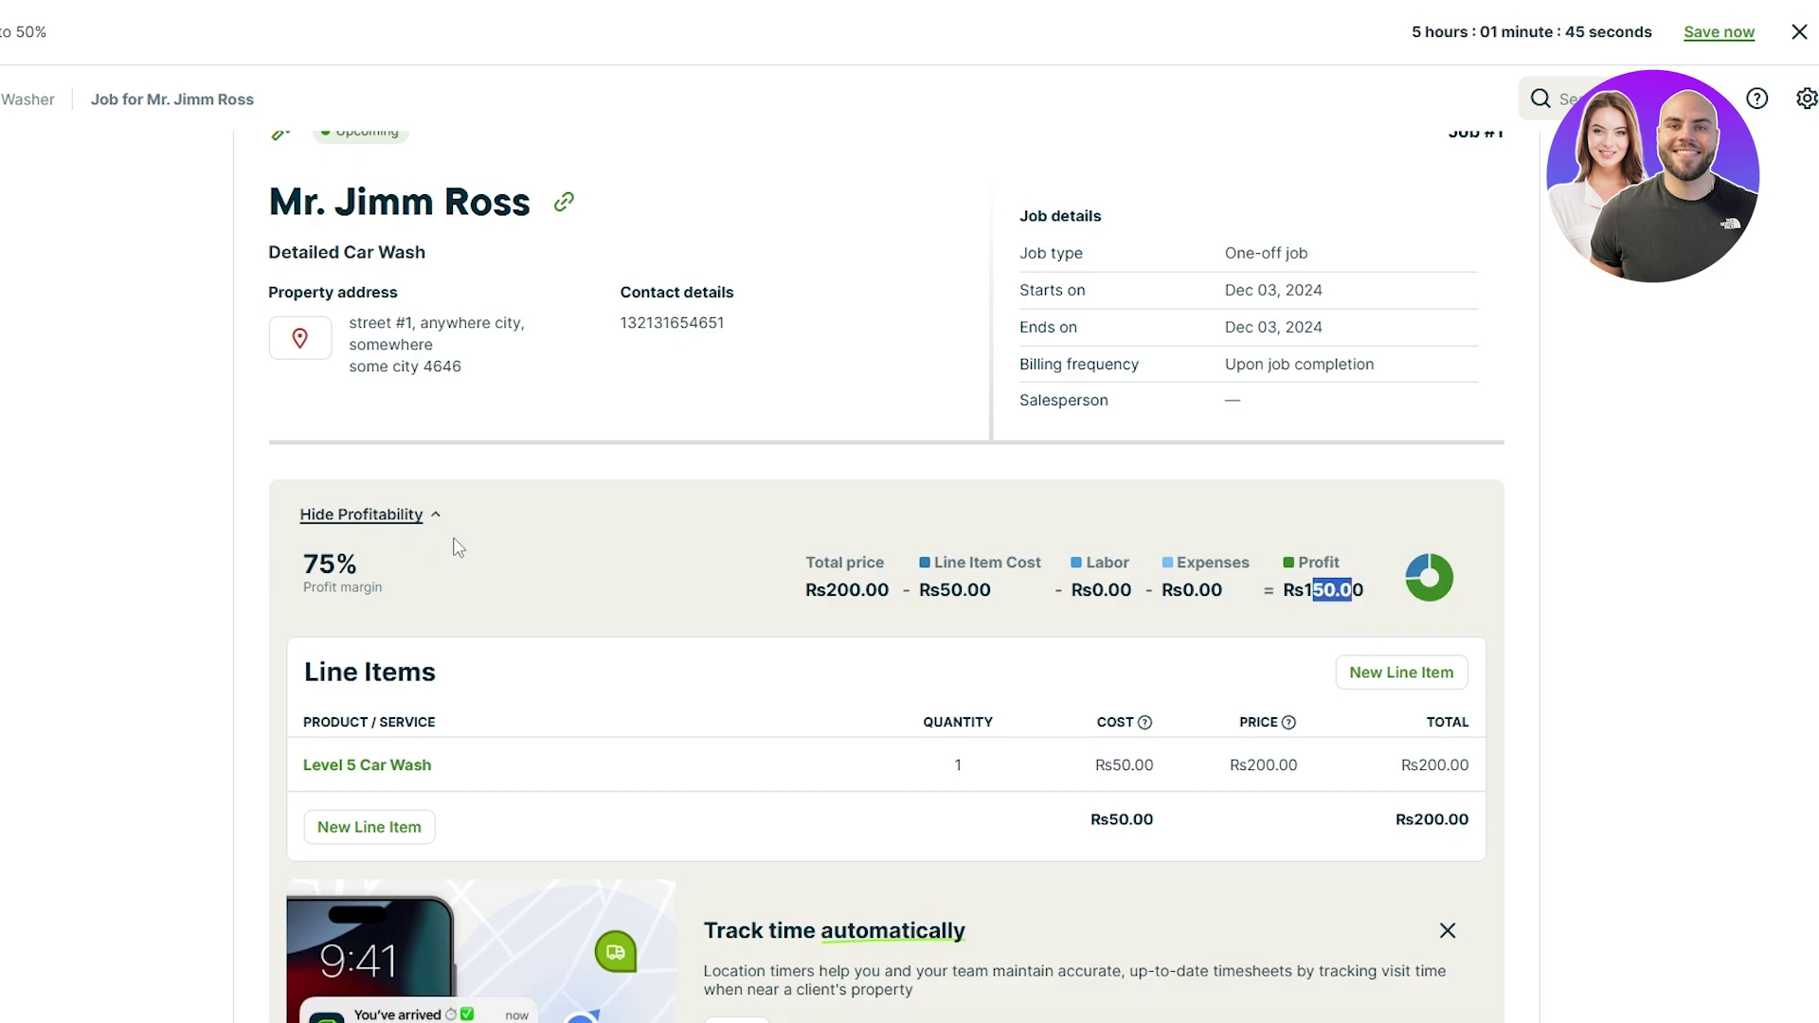
# Step: Scroll through the updated job to review its Rs200.00 price and 75% profit margin
pyautogui.scroll(-5, 1543, 662)
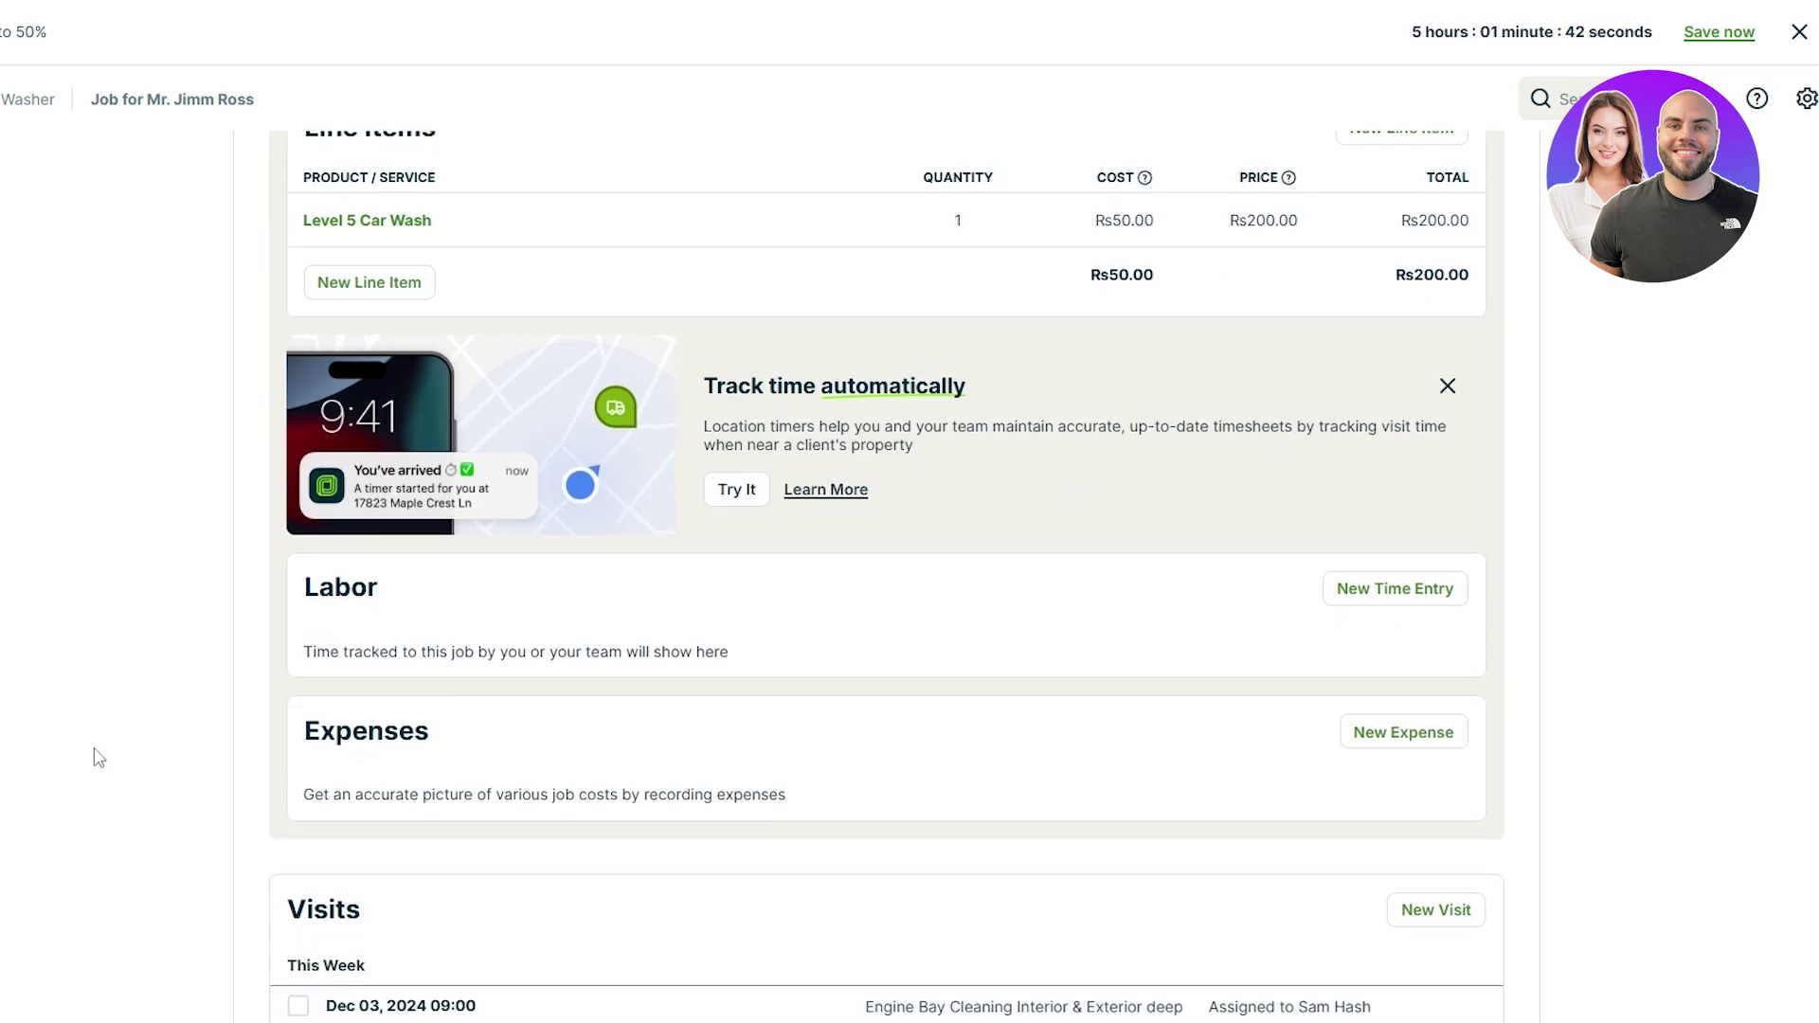
pyautogui.scroll(1, 467, 772)
pyautogui.scroll(-6, 556, 755)
pyautogui.scroll(2, 906, 276)
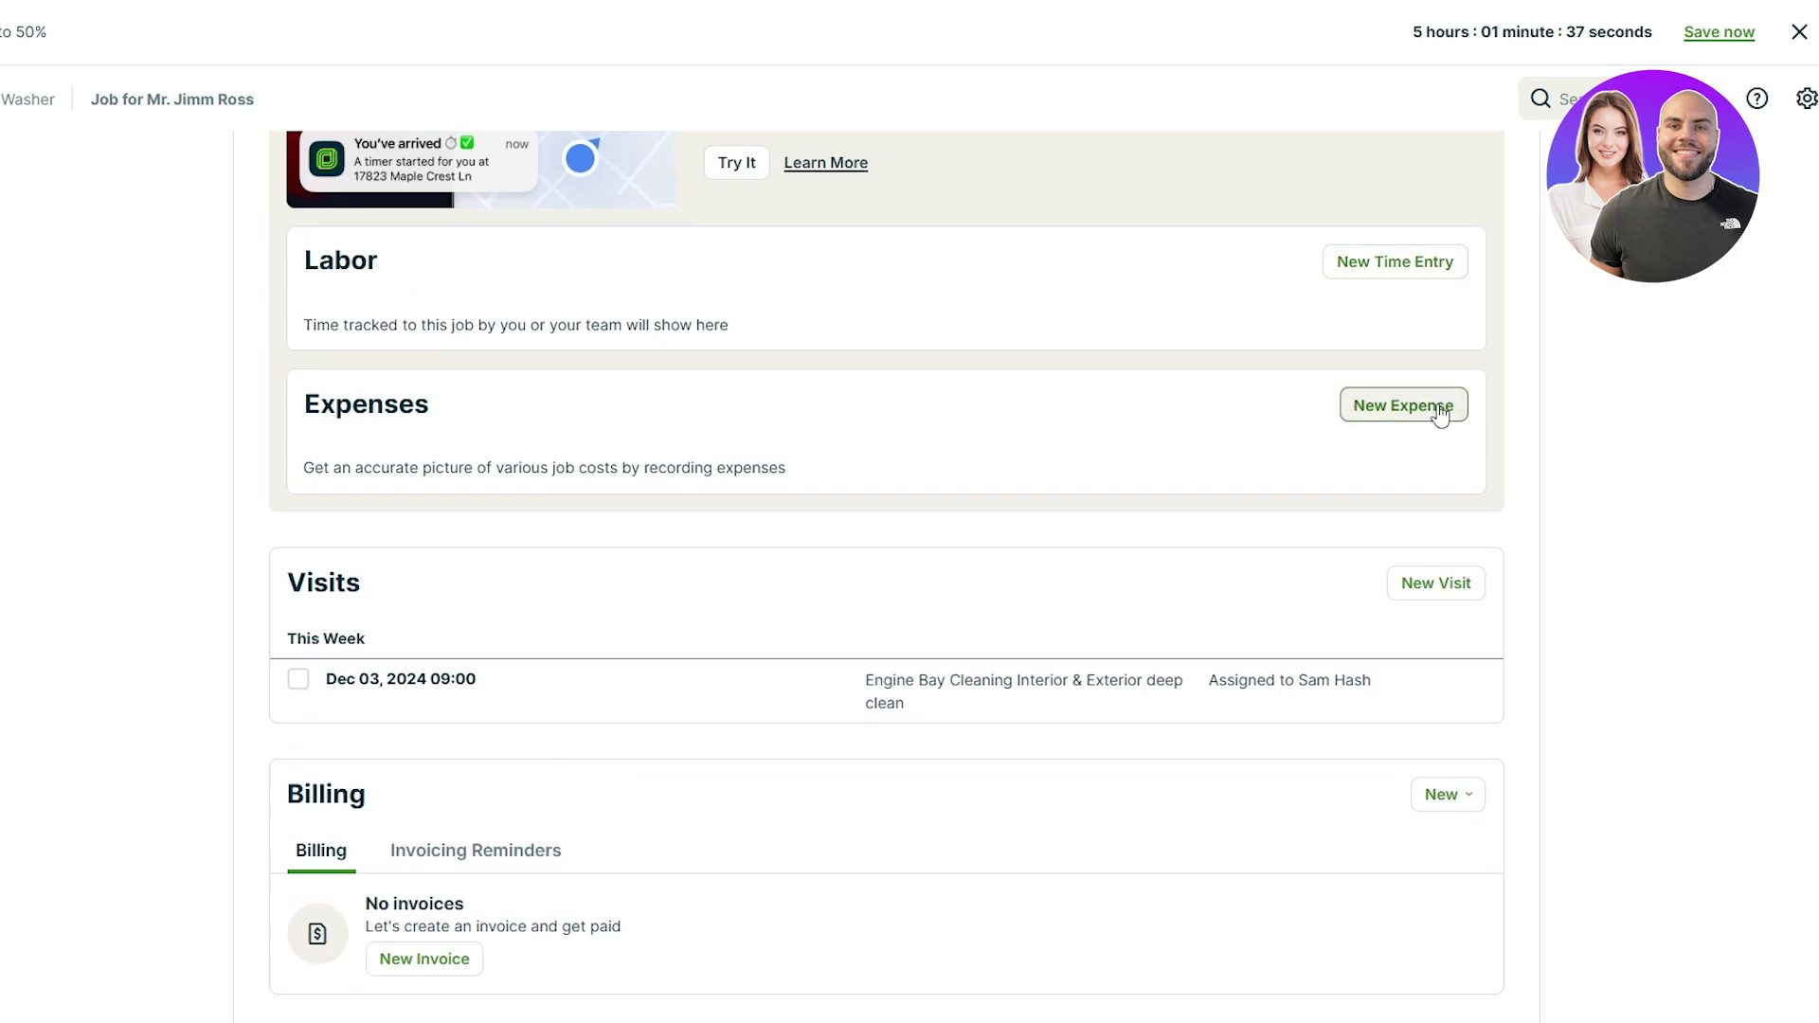
pyautogui.scroll(-5, 858, 874)
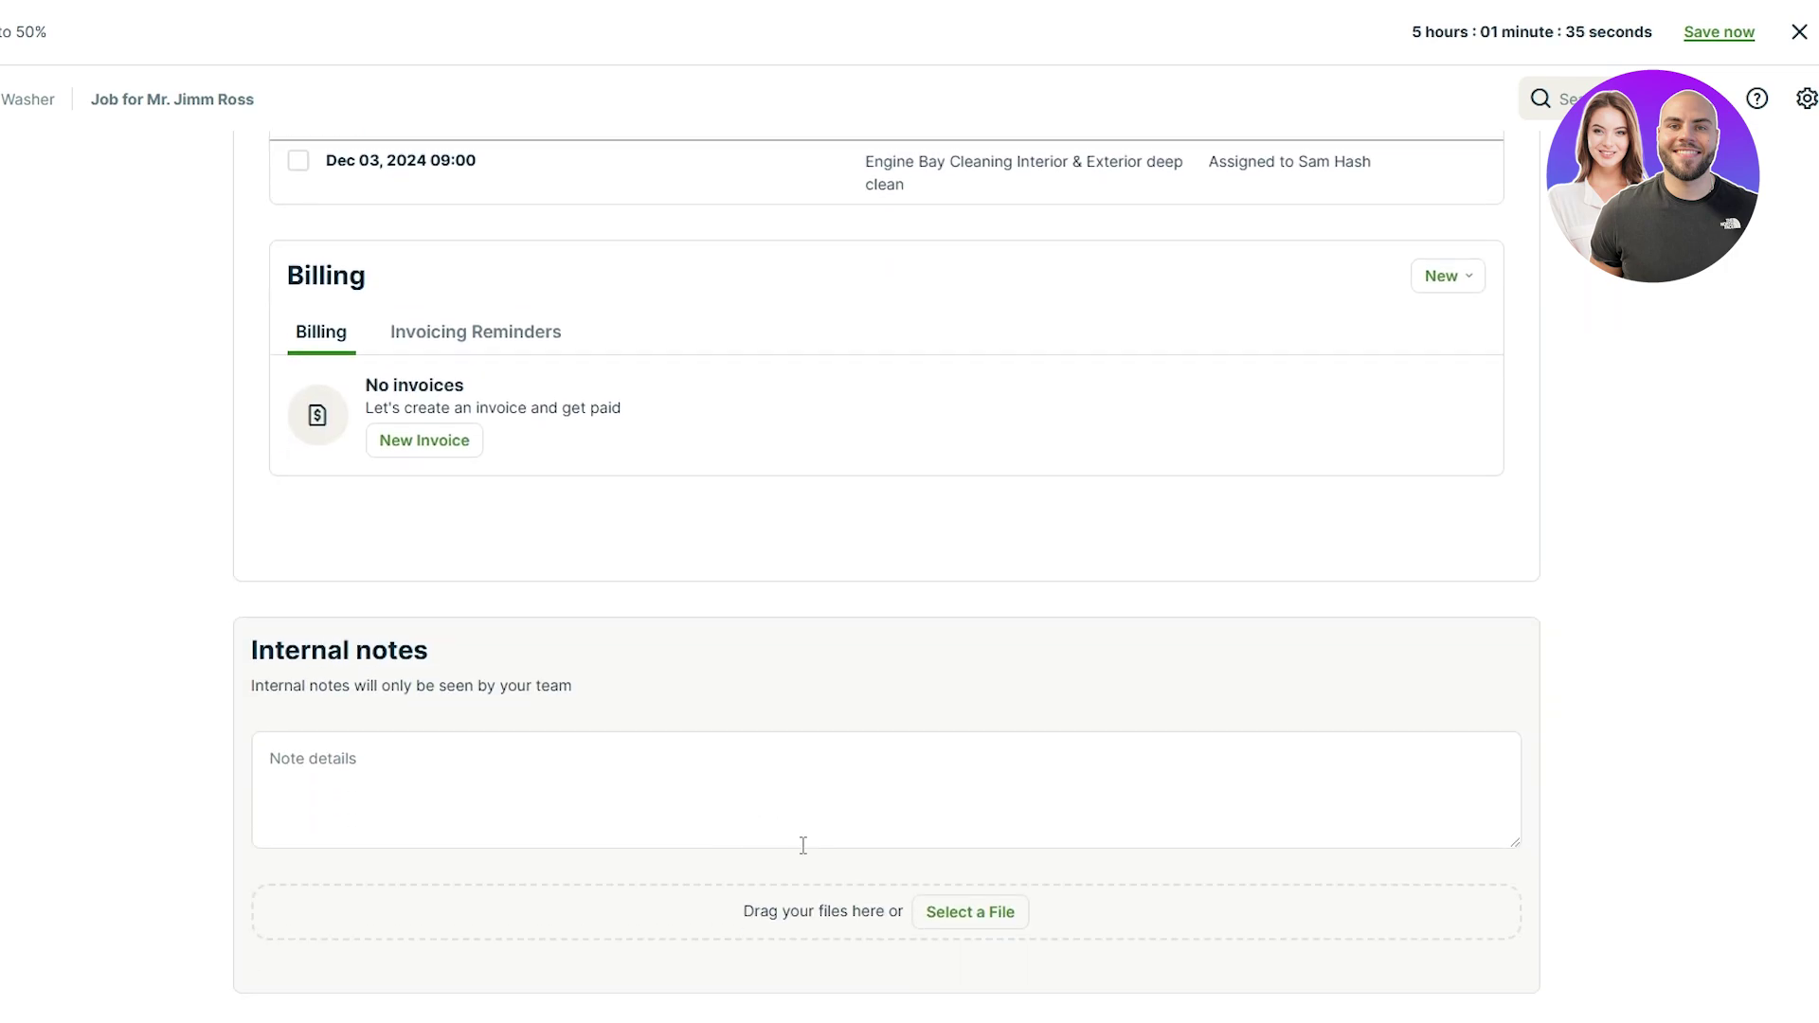
pyautogui.scroll(4, 799, 842)
pyautogui.scroll(10, 799, 842)
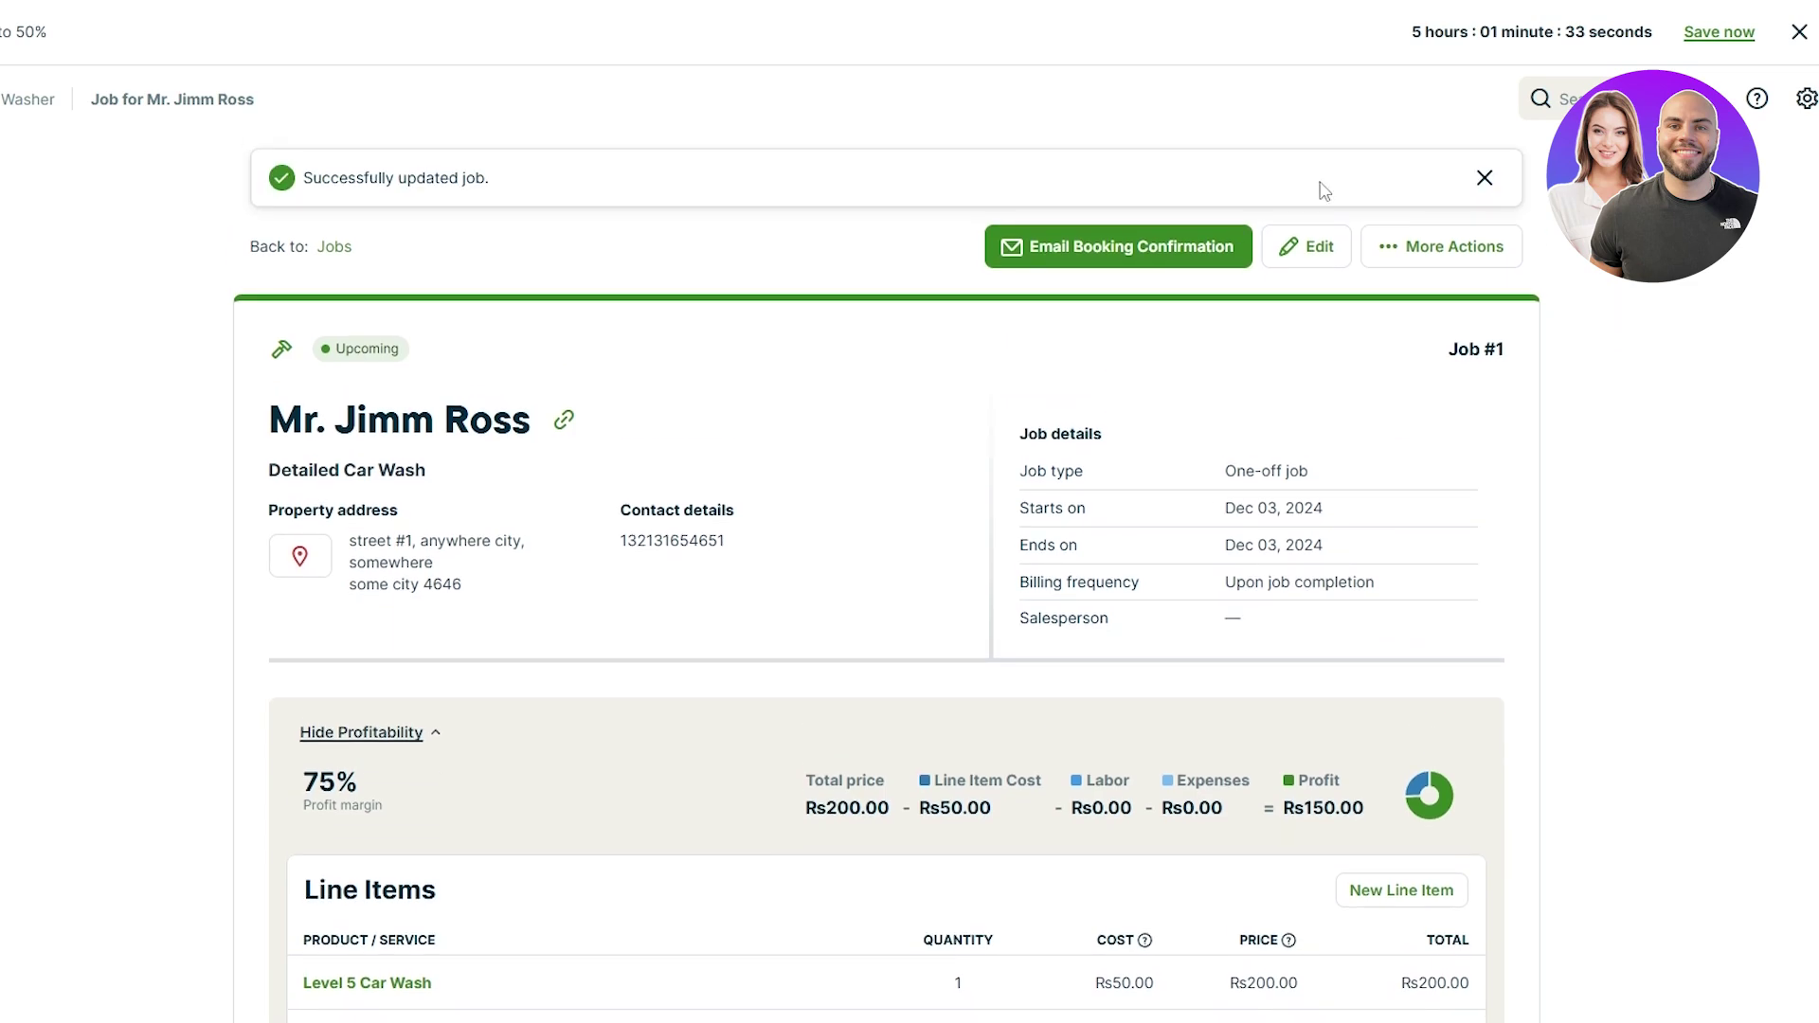
# Step: Start closing the job from More Actions, then cancel the incomplete-visits prompt
pyautogui.click(1505, 262)
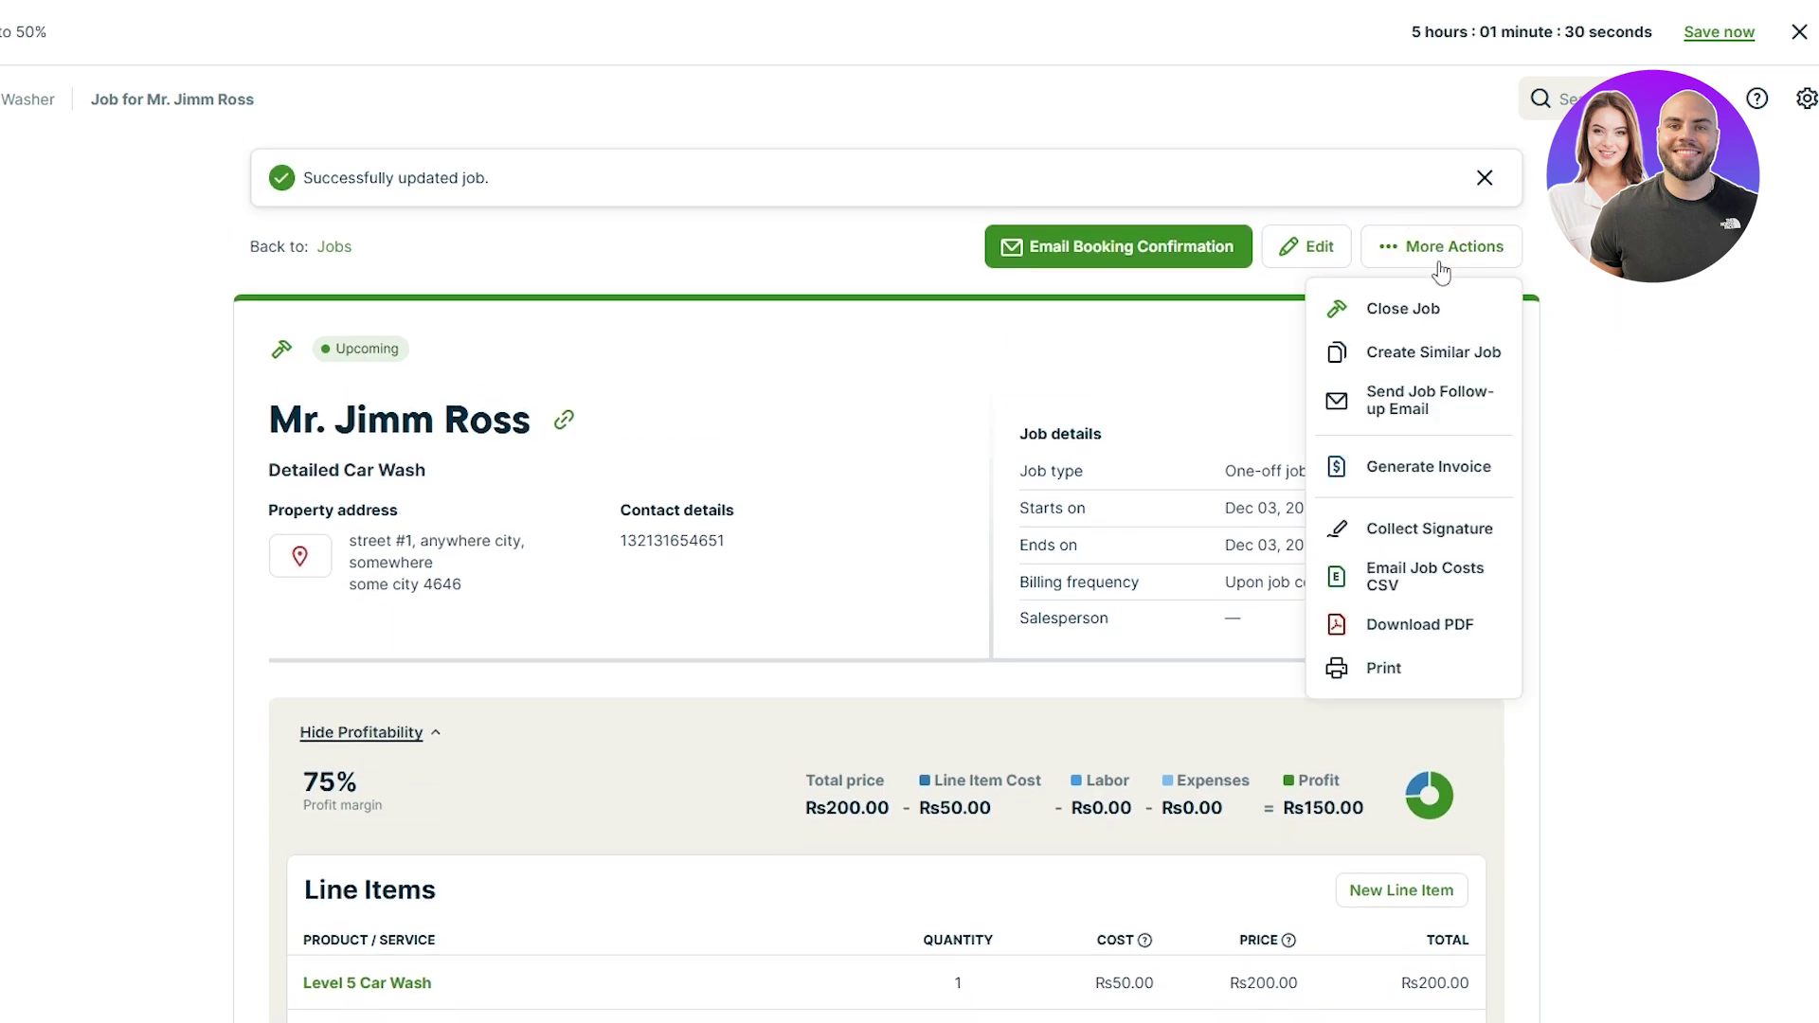
pyautogui.click(1419, 313)
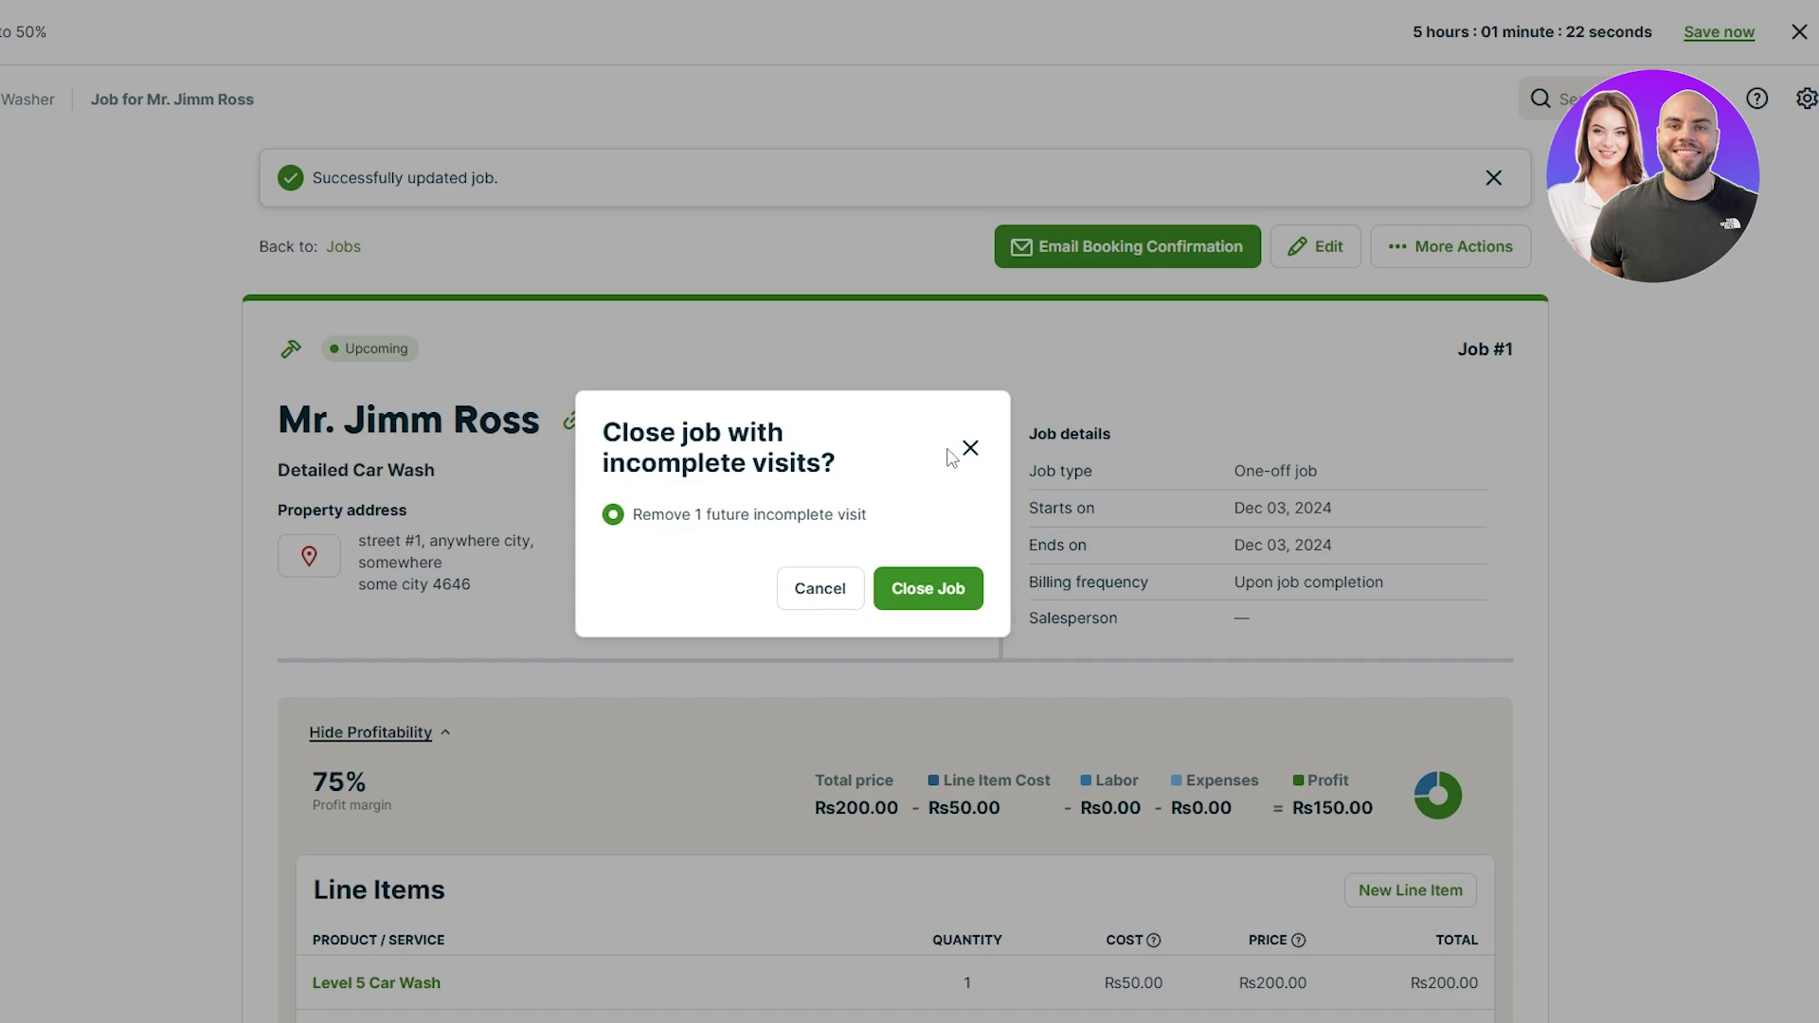
pyautogui.click(970, 448)
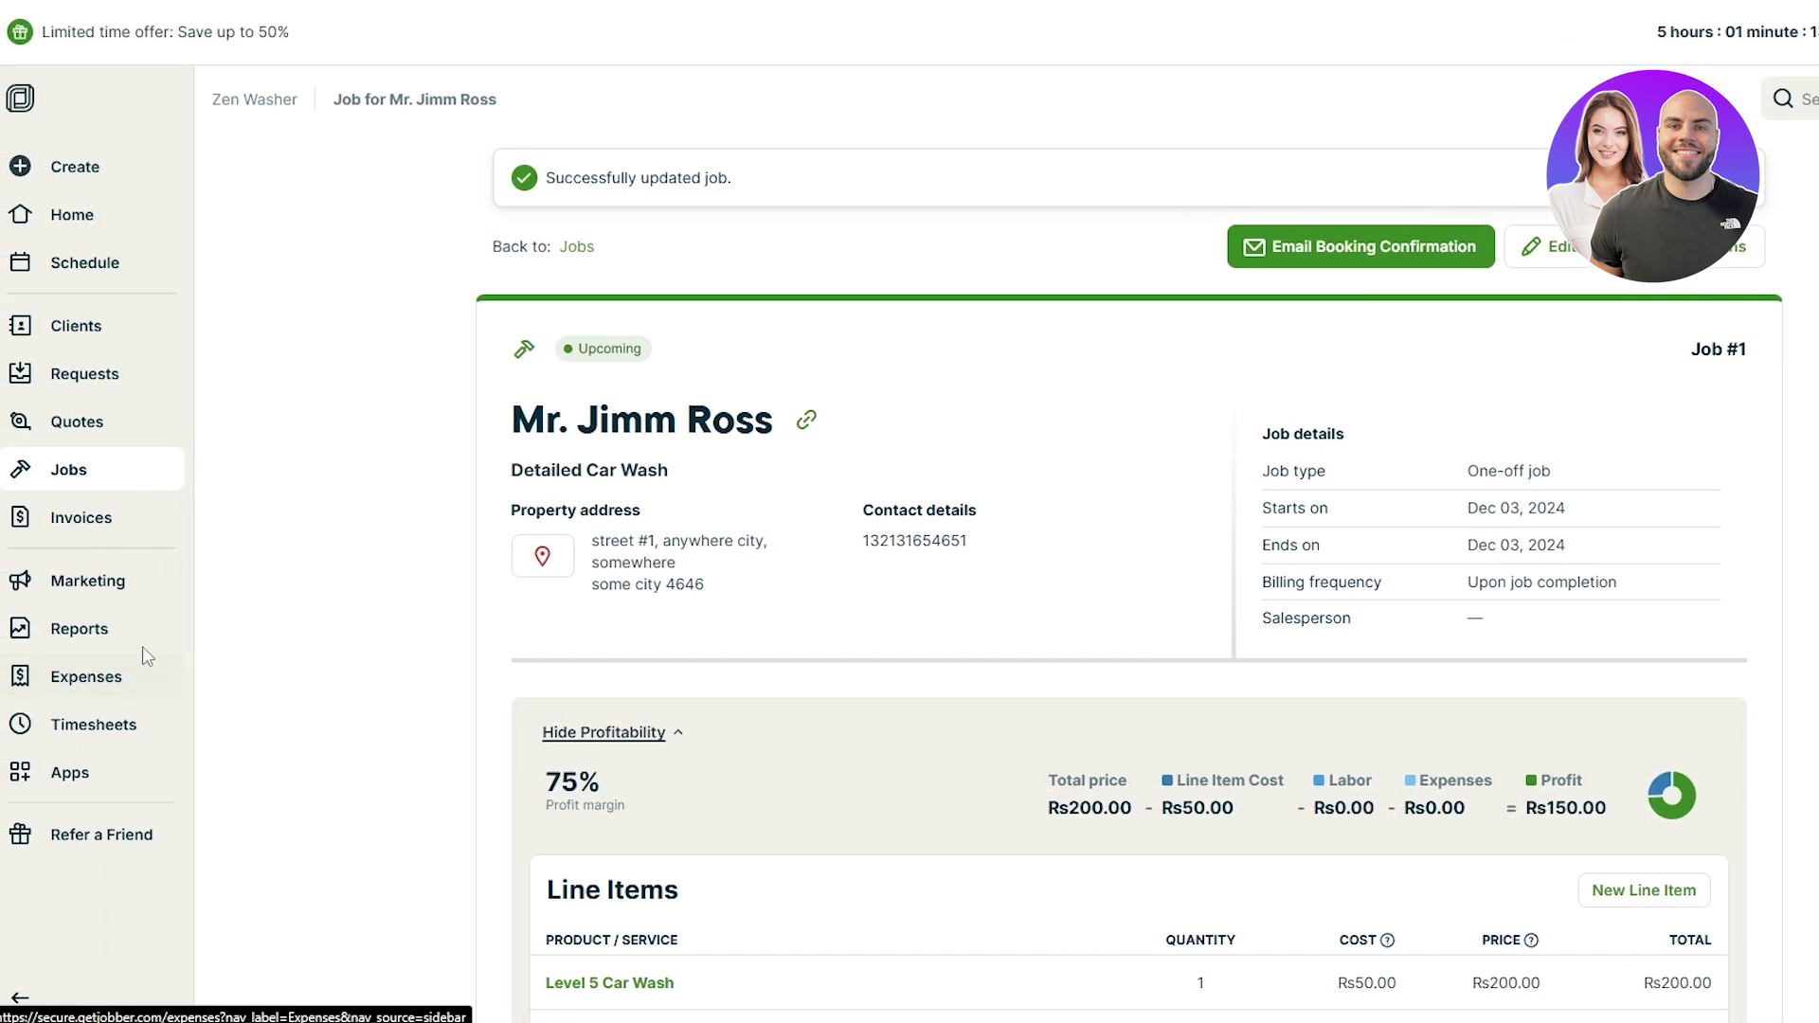
# Step: Go through Reports in the sidebar to reach the Timesheets page
pyautogui.click(83, 644)
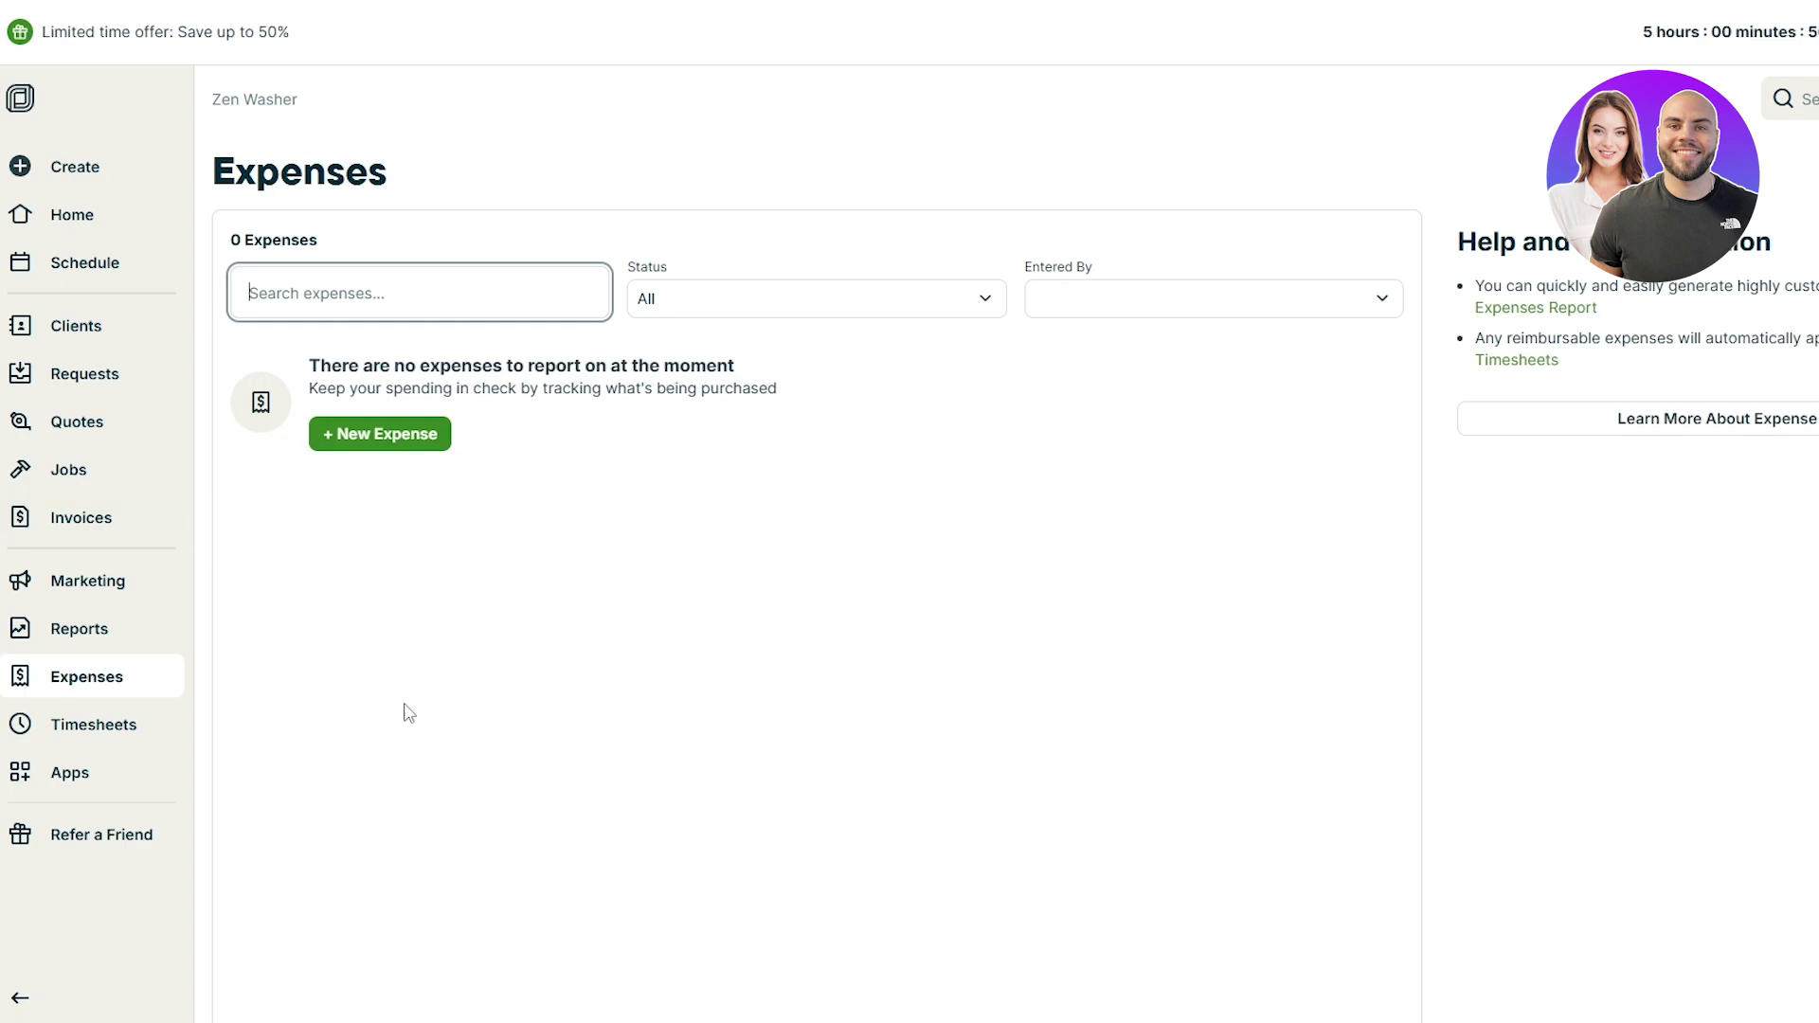
pyautogui.click(65, 730)
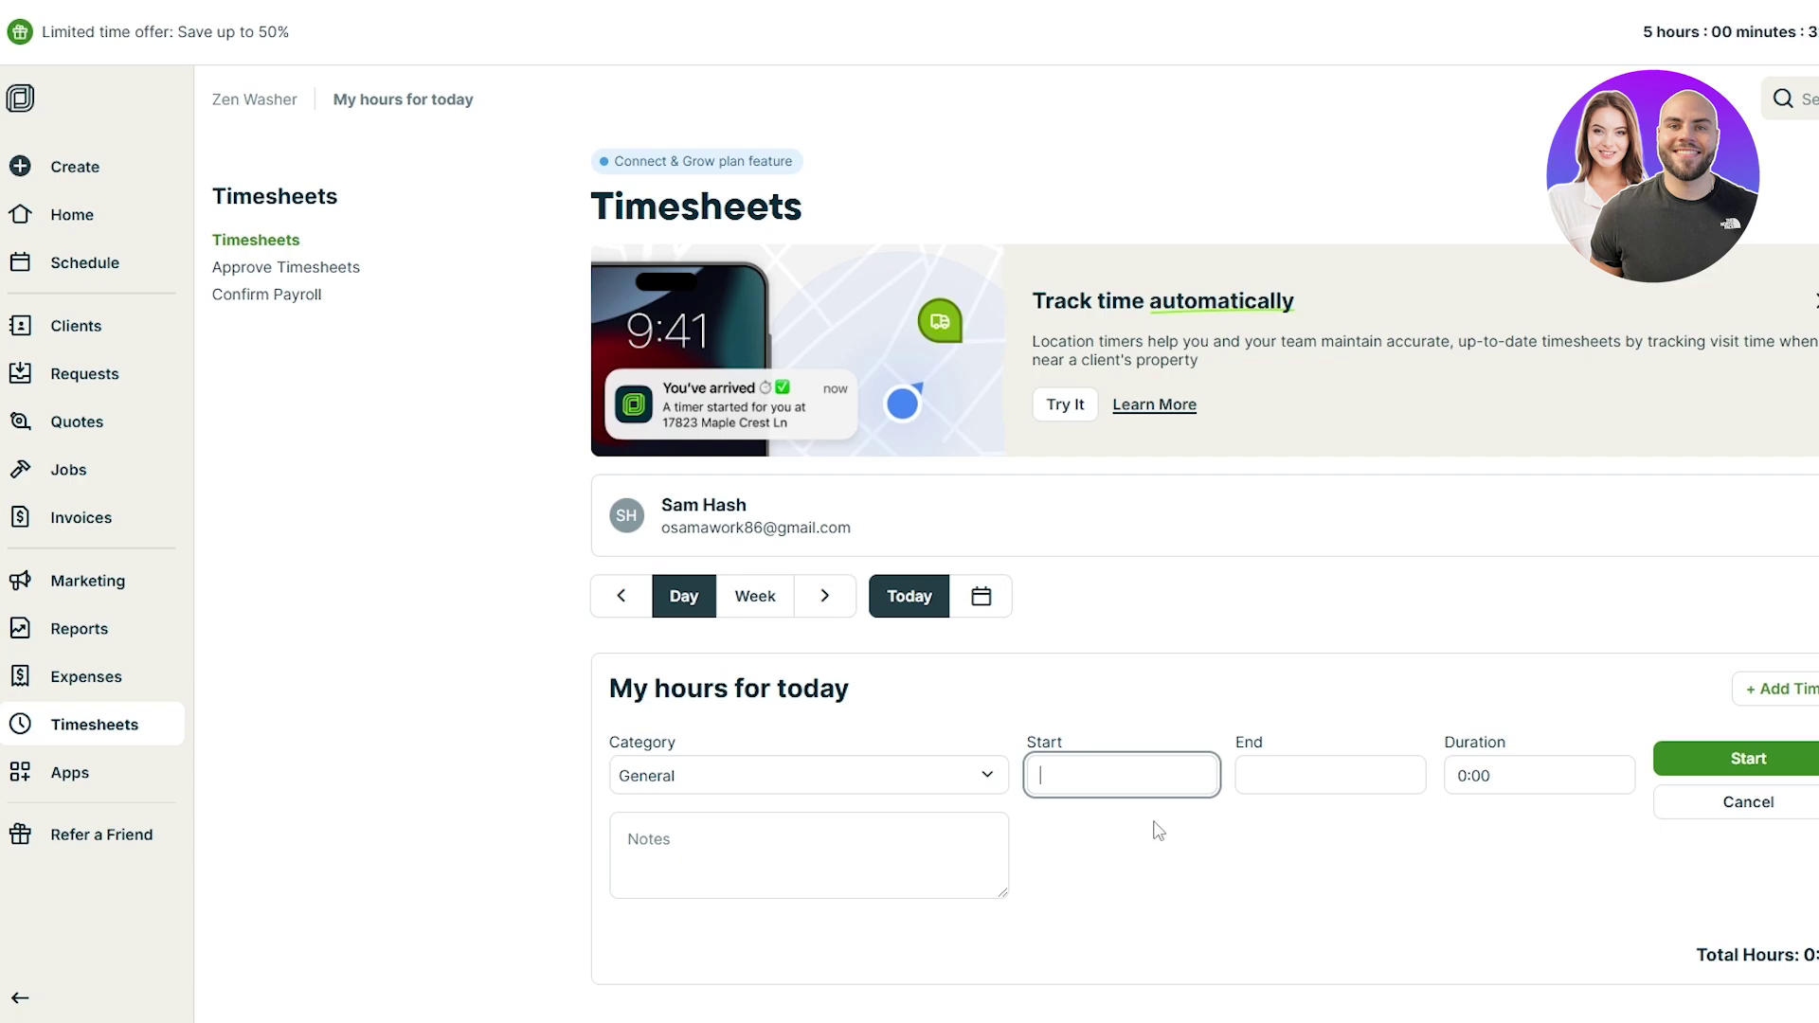
# Step: Use the Jobber logo to return to the Home dashboard
pyautogui.click(20, 103)
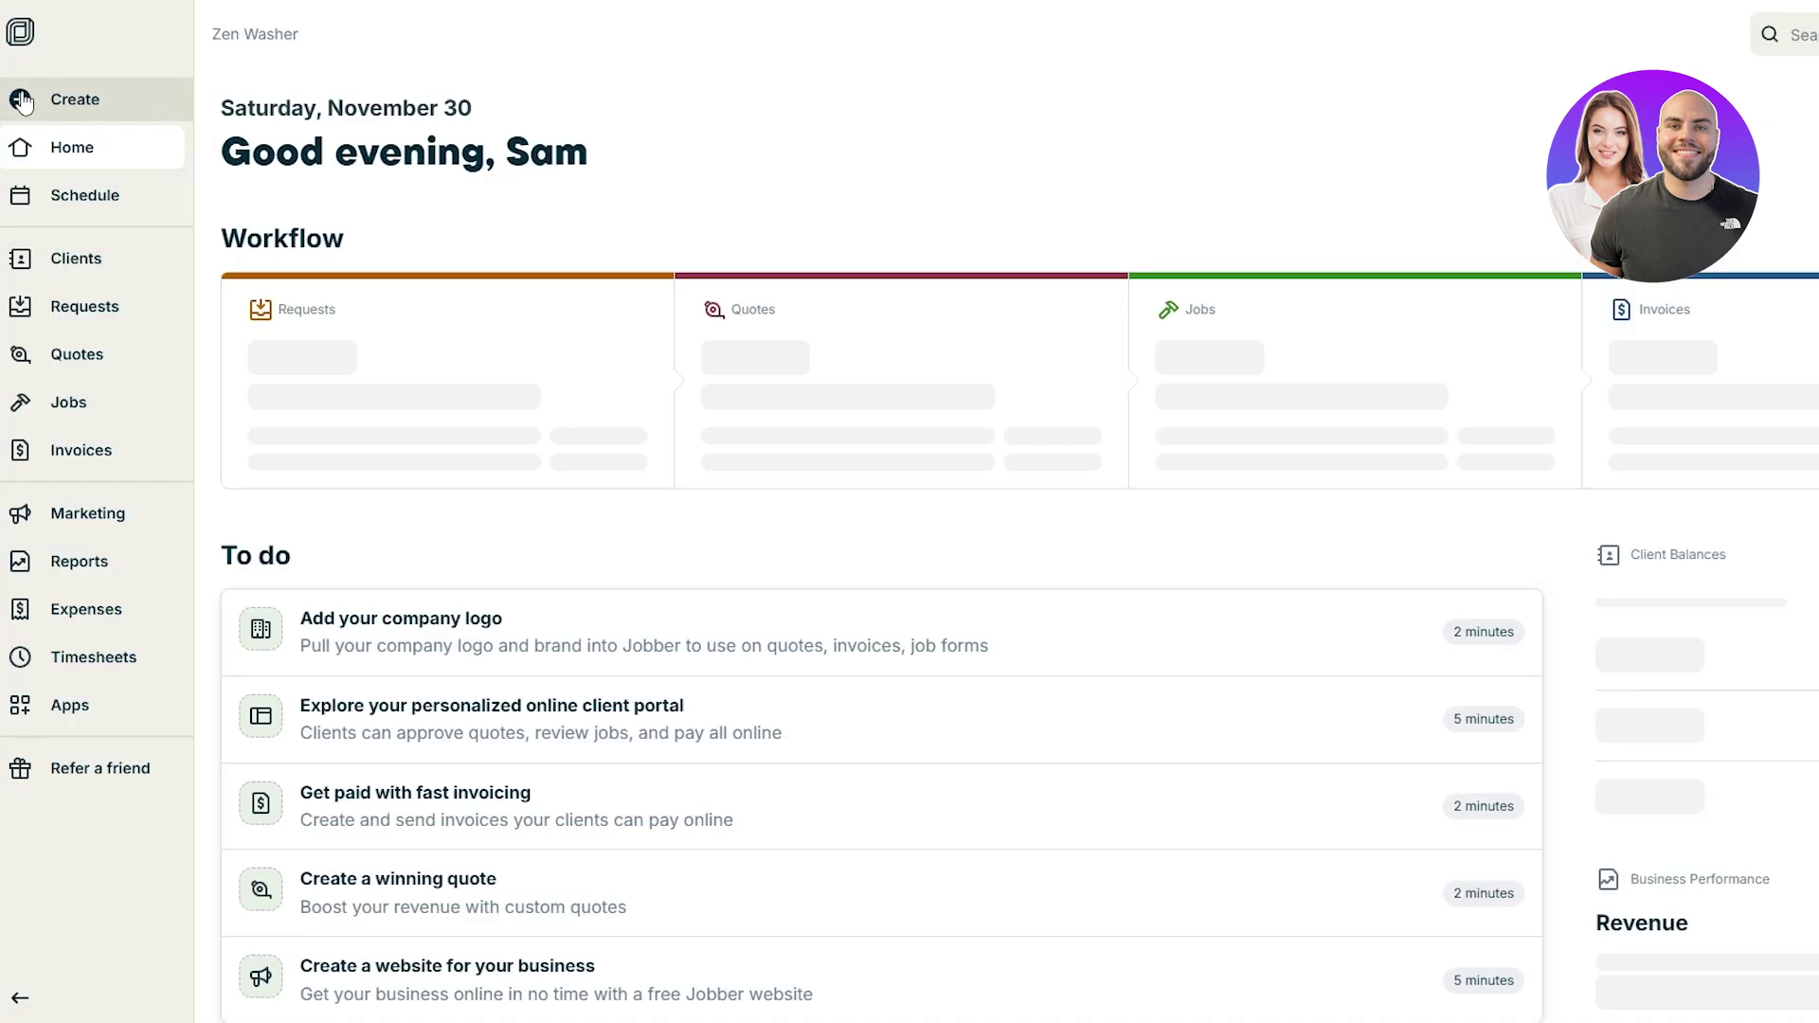